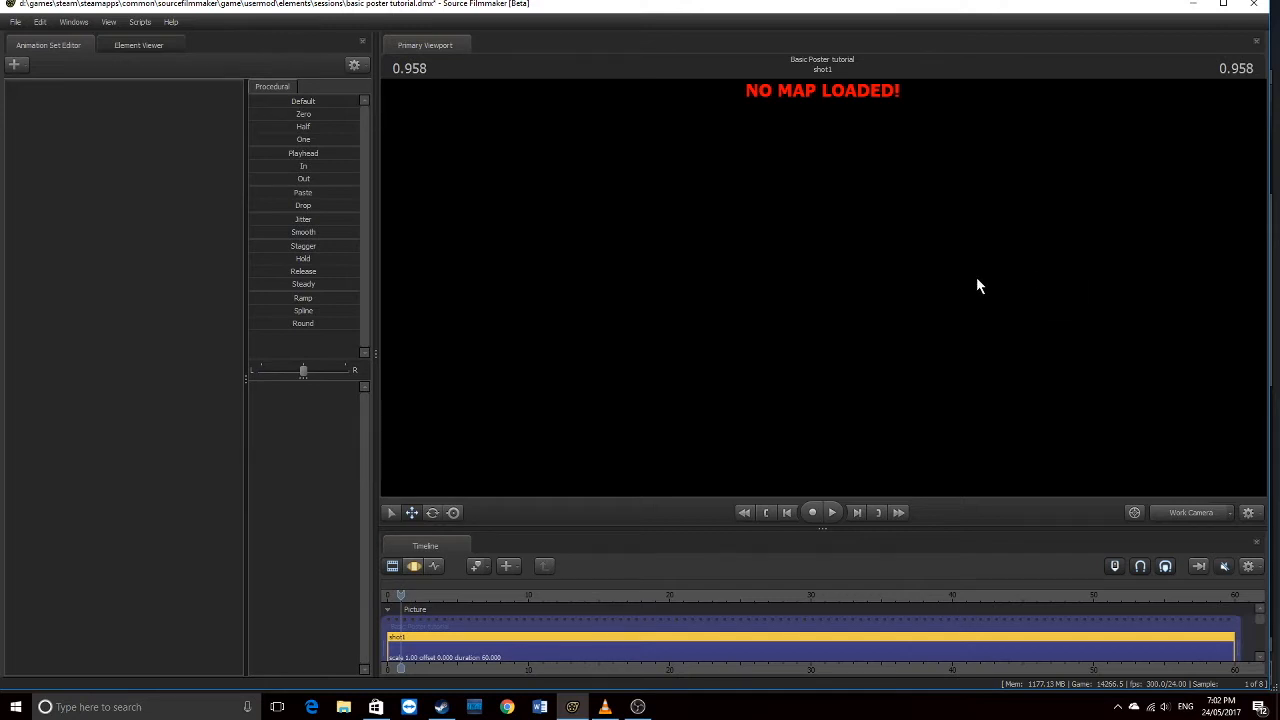
Load the pl_upward.bsp map into the session from the viewport's Load Map option
{"action": "left_click", "coordinate": [122, 46]}
{"action": "left_click", "coordinate": [58, 45]}
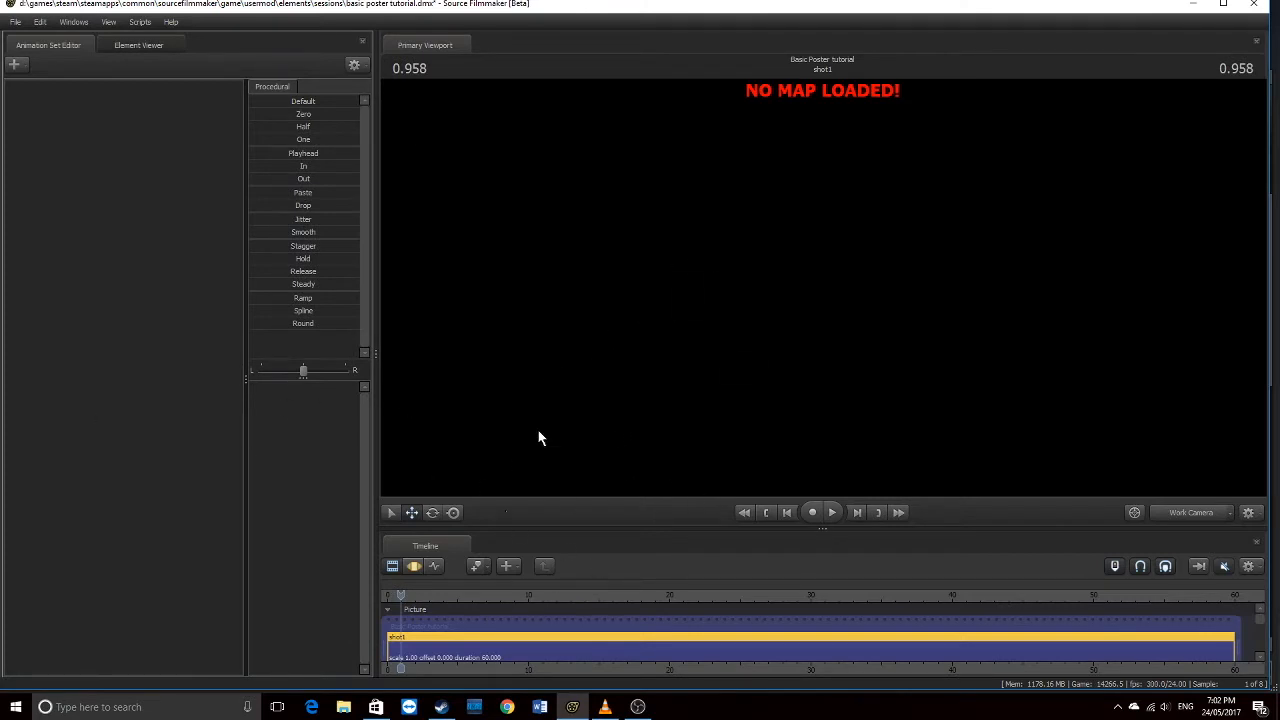
{"action": "right_click", "coordinate": [709, 159]}
{"action": "right_click", "coordinate": [578, 220]}
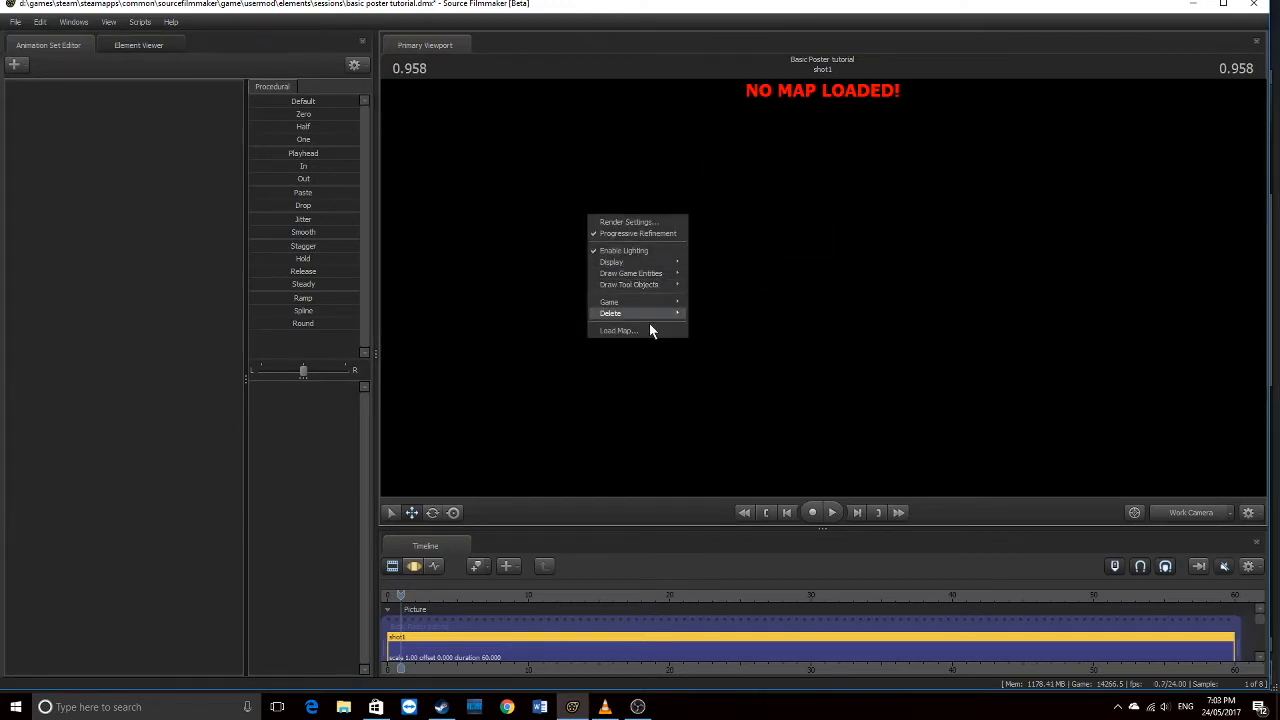
{"action": "left_click", "coordinate": [620, 331]}
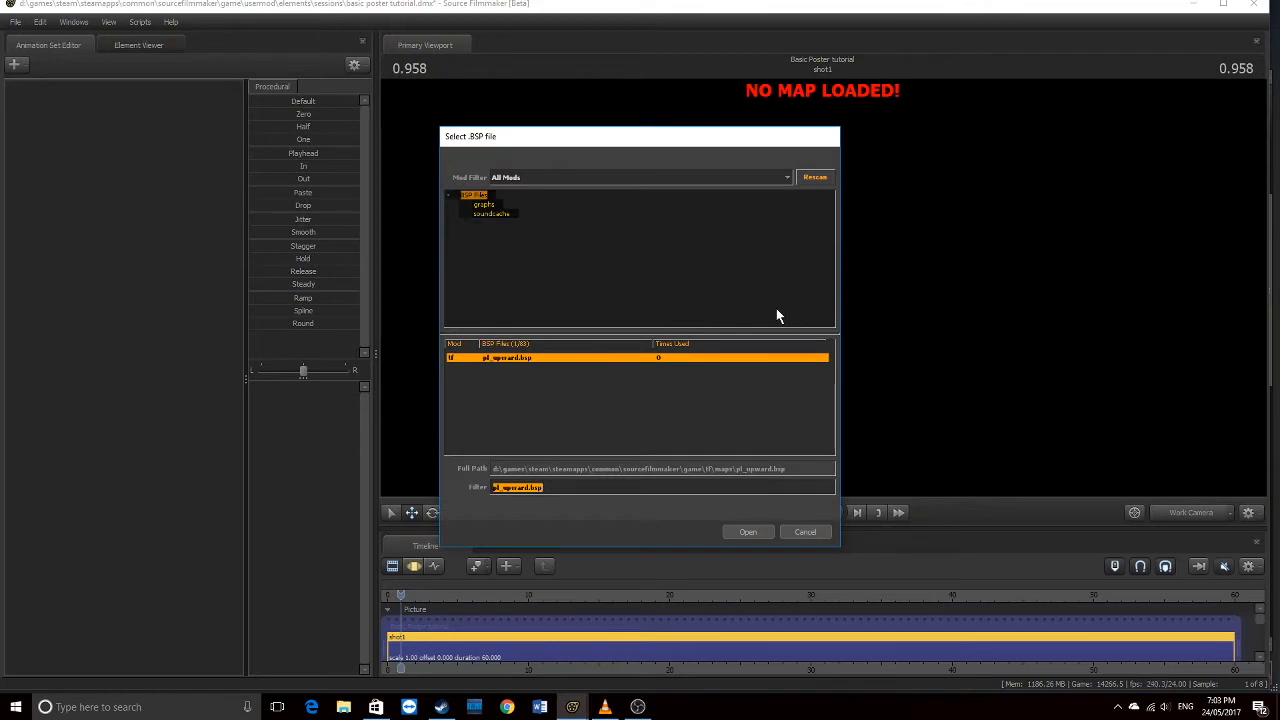
{"action": "left_click", "coordinate": [752, 534]}
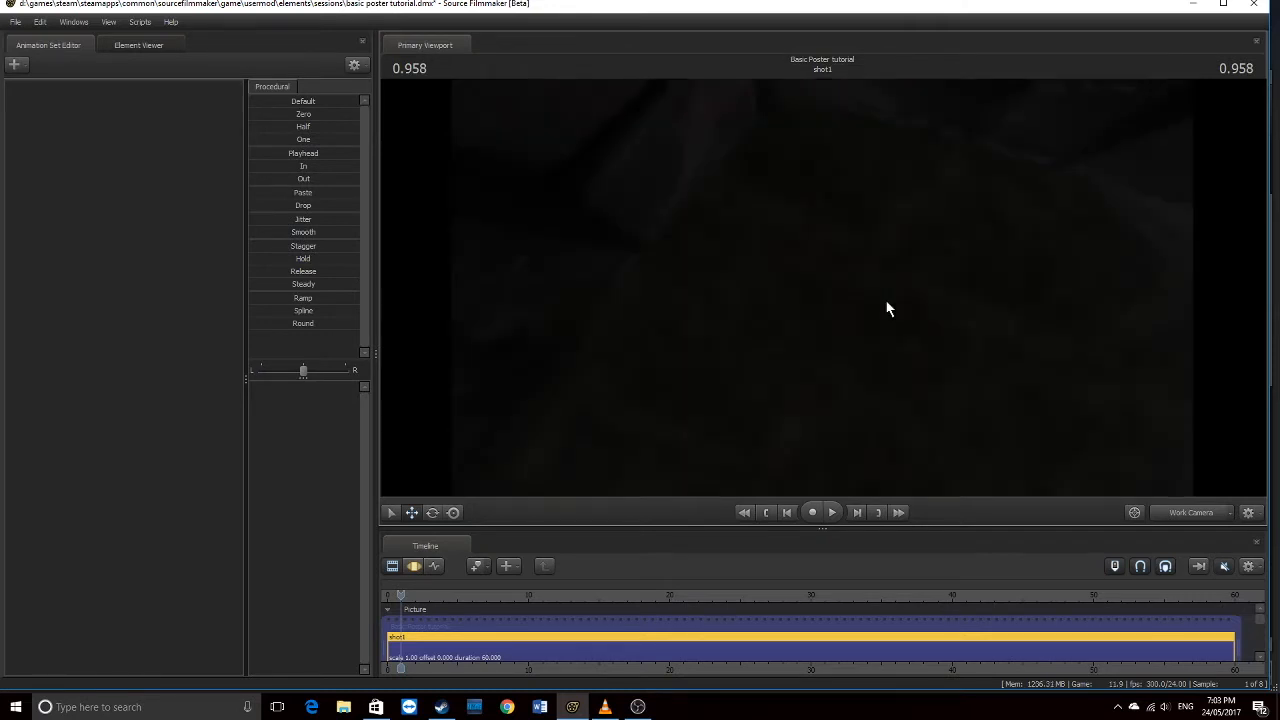
Fly the Work Camera around pl_upward, over the buildings, through the tunnel and courtyard
{"action": "left_click_drag", "start_coordinate": [885, 301], "coordinate": [829, 289]}
{"action": "key", "text": "w"}
{"action": "key", "text": "w"}
{"action": "left_click_drag", "start_coordinate": [646, 198], "coordinate": [1180, 345]}
{"action": "key", "text": "w"}
{"action": "key", "text": "w"}
{"action": "key", "text": "w"}
{"action": "left_click_drag", "start_coordinate": [822, 288], "coordinate": [905, 336]}
{"action": "key", "text": "s"}
{"action": "key", "text": "w"}
{"action": "key", "text": "w"}
{"action": "key", "text": "w"}
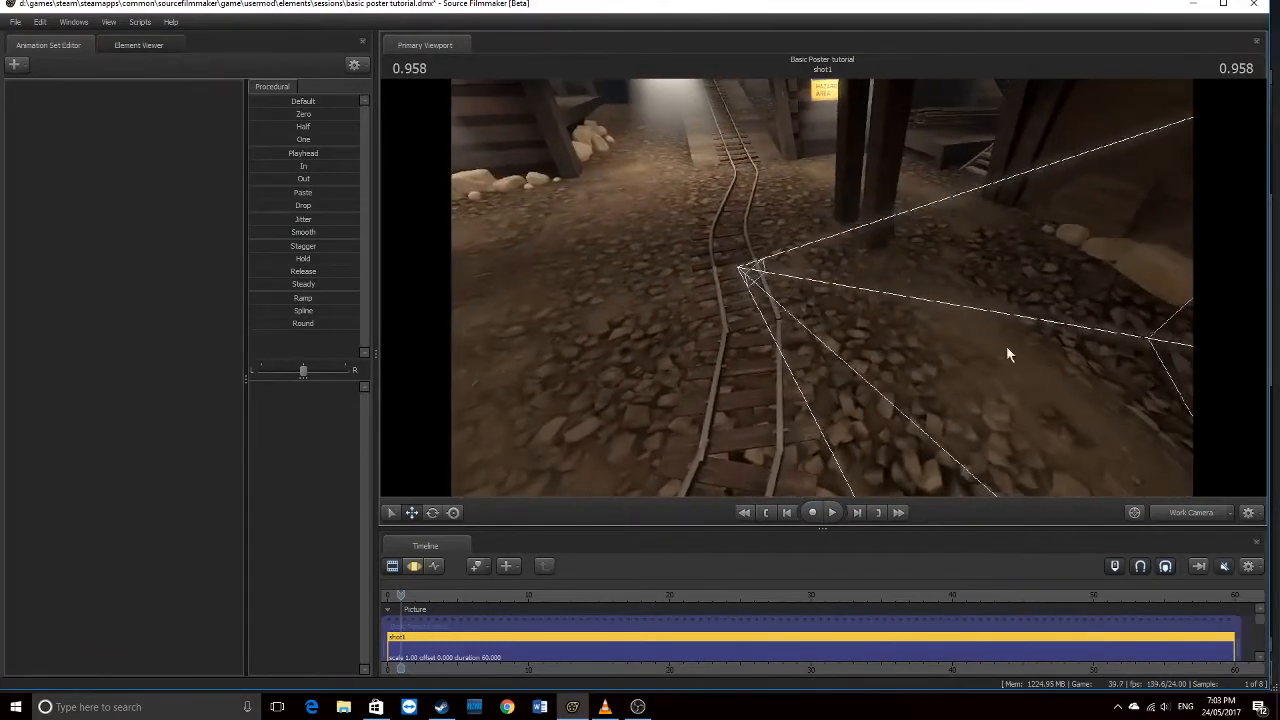
Change the scene camera so the viewport looks through camera1 at the dark mine corner
{"action": "left_click", "coordinate": [1232, 512]}
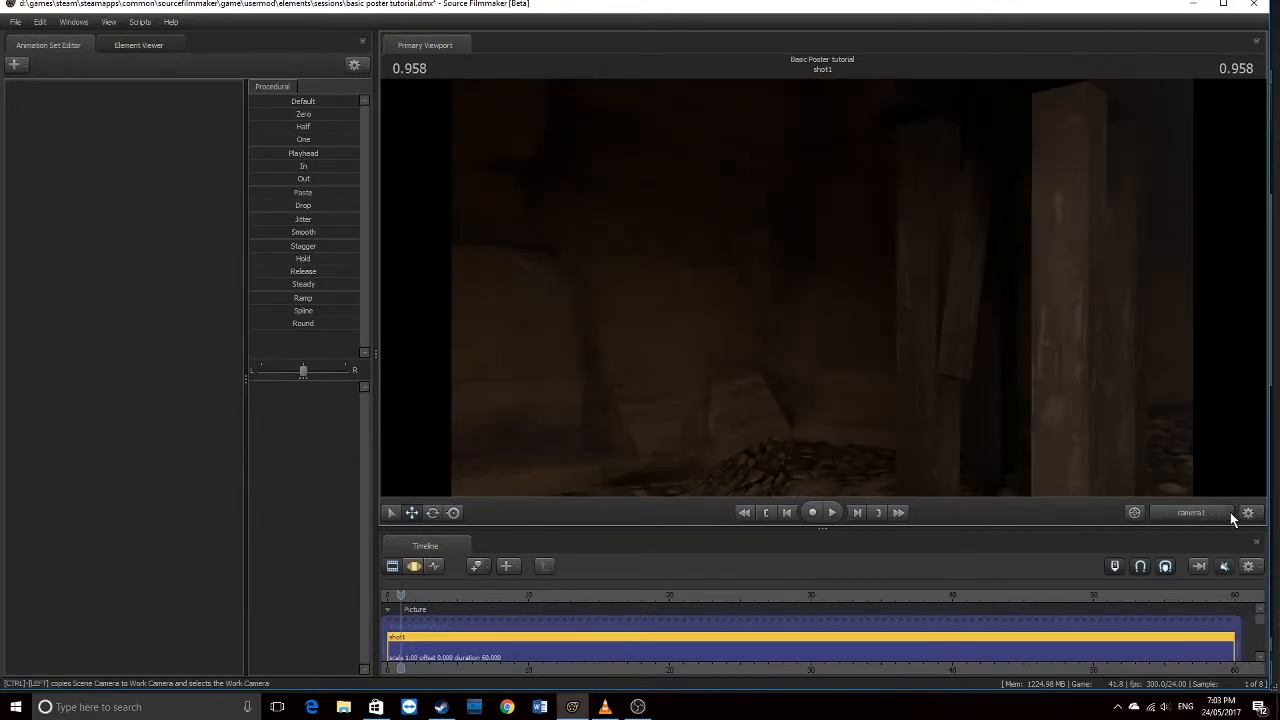
{"action": "left_click", "coordinate": [1230, 512]}
{"action": "key", "text": "w"}
{"action": "mouse_move", "coordinate": [1157, 469]}
{"action": "left_mouse_down"}
{"action": "mouse_move", "coordinate": [1203, 470]}
{"action": "mouse_move", "coordinate": [1157, 469]}
{"action": "left_mouse_up"}
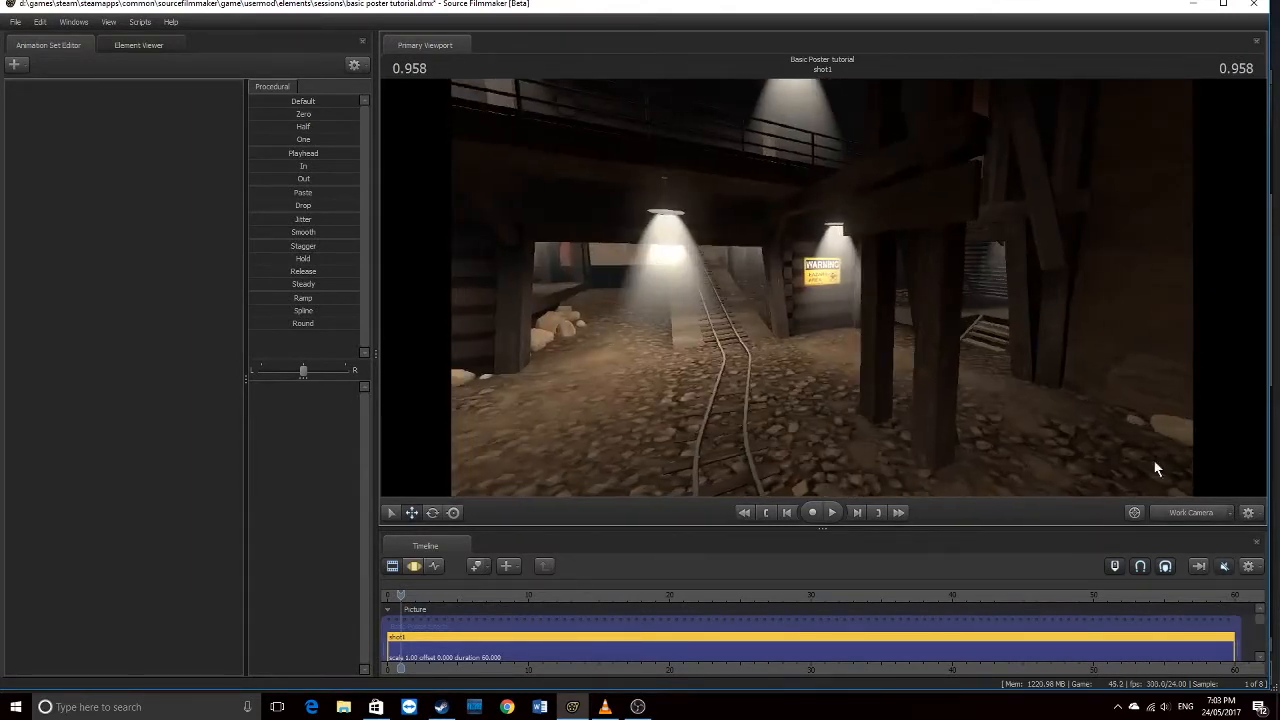
{"action": "left_click", "coordinate": [1232, 514]}
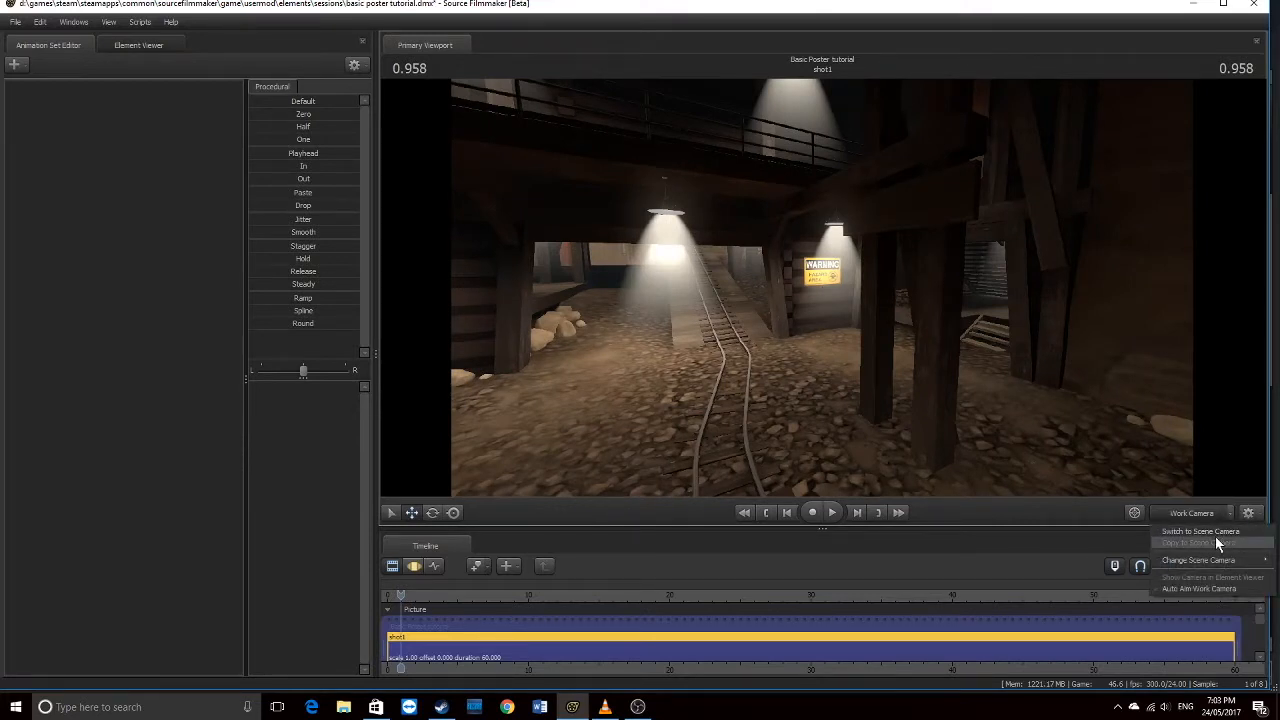
{"action": "mouse_move", "coordinate": [1208, 559]}
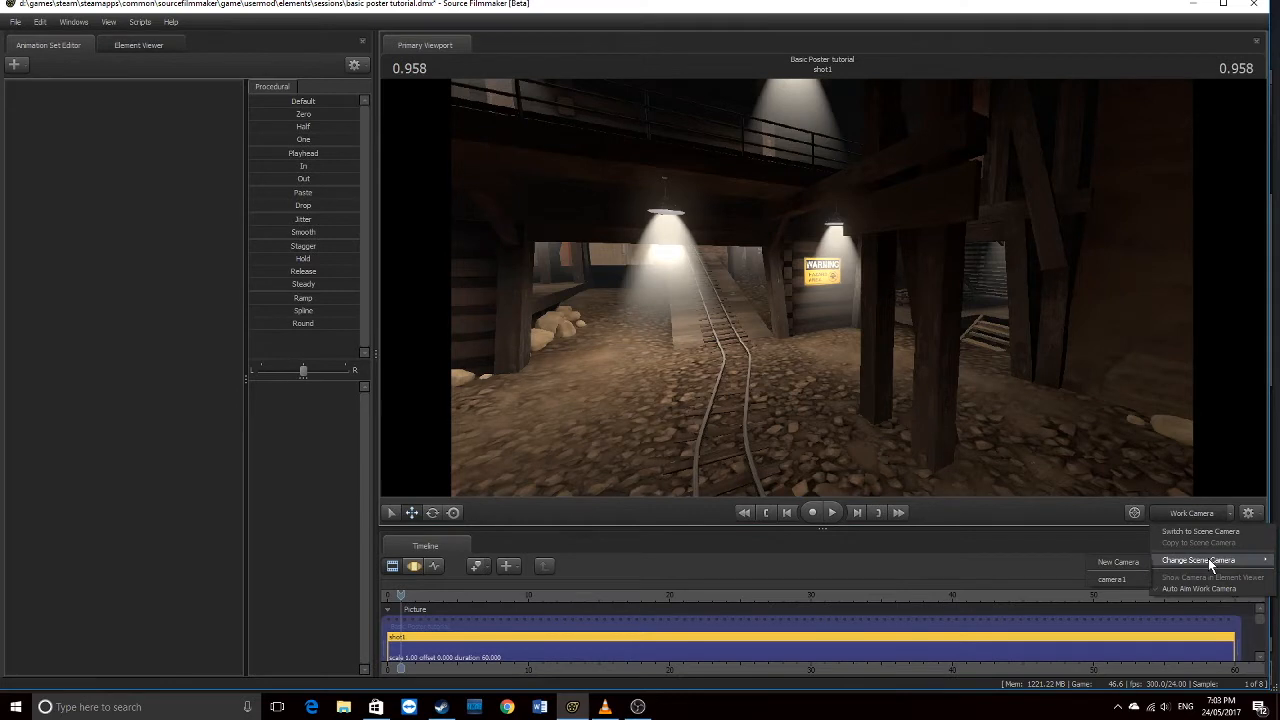
{"action": "left_click", "coordinate": [1112, 580]}
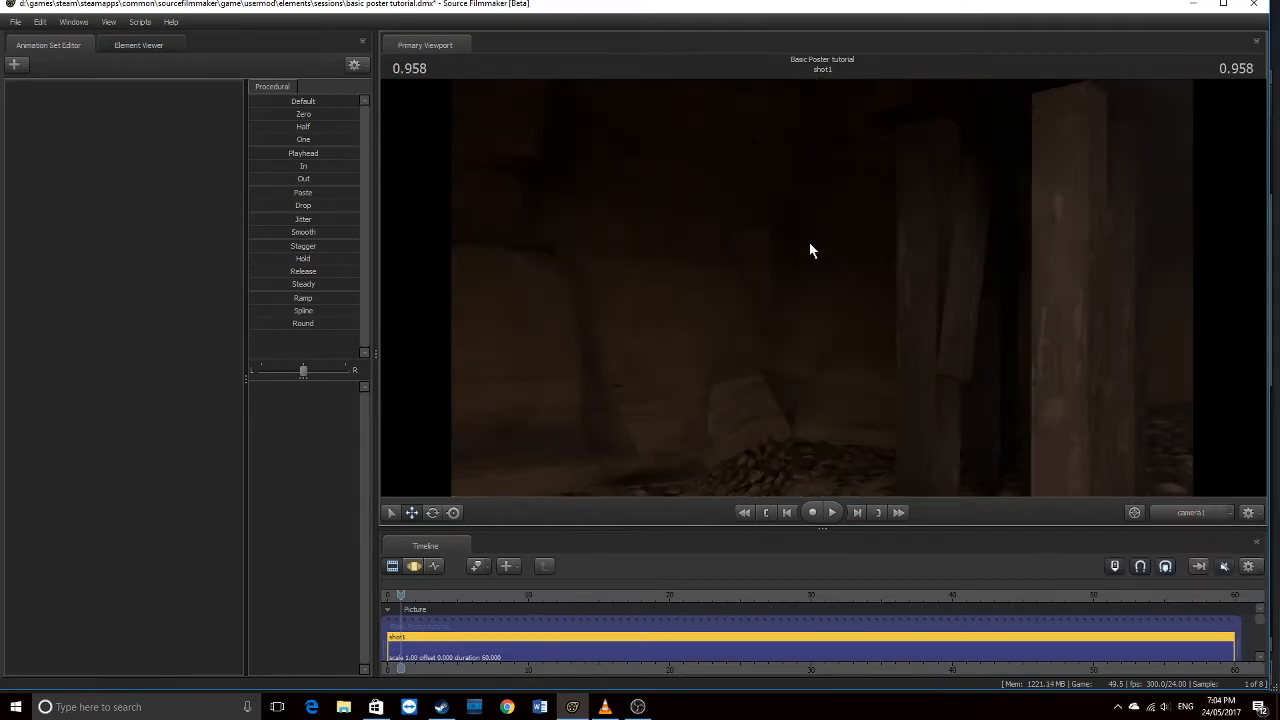
Create an animation set for the soldier model, placing soldier1 in the mine
{"action": "right_click", "coordinate": [86, 128]}
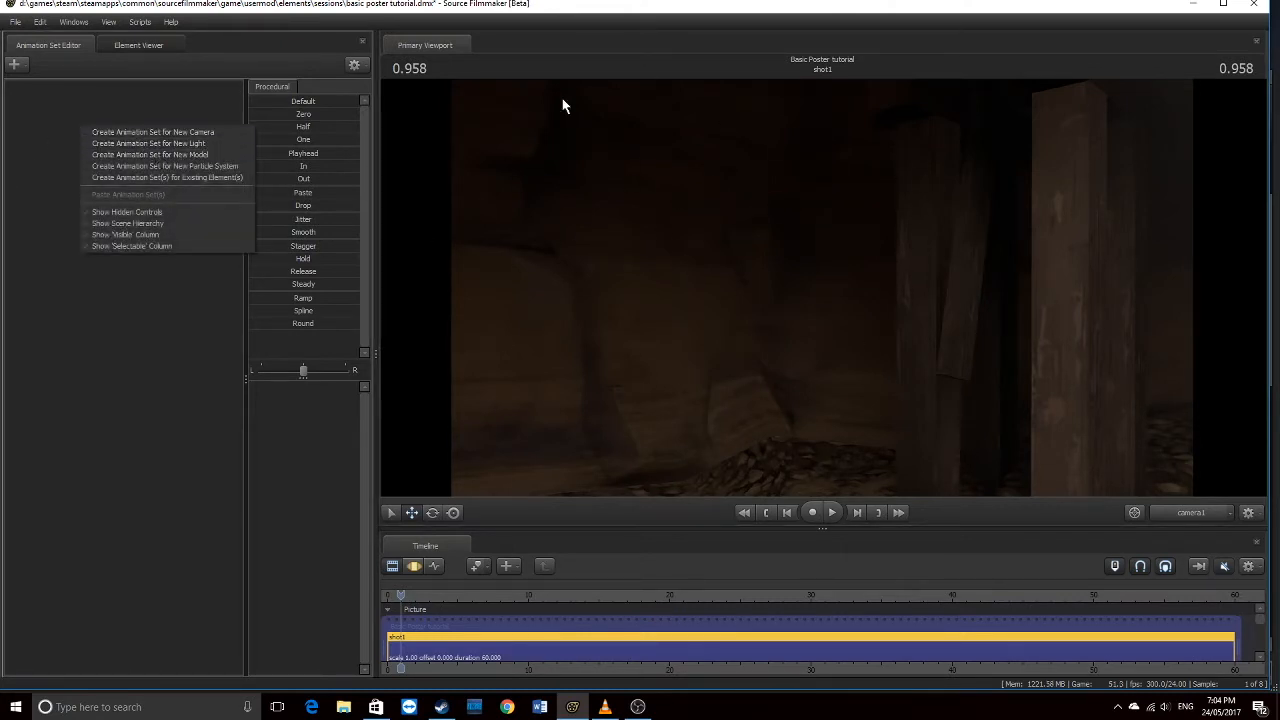
{"action": "left_click", "coordinate": [170, 155]}
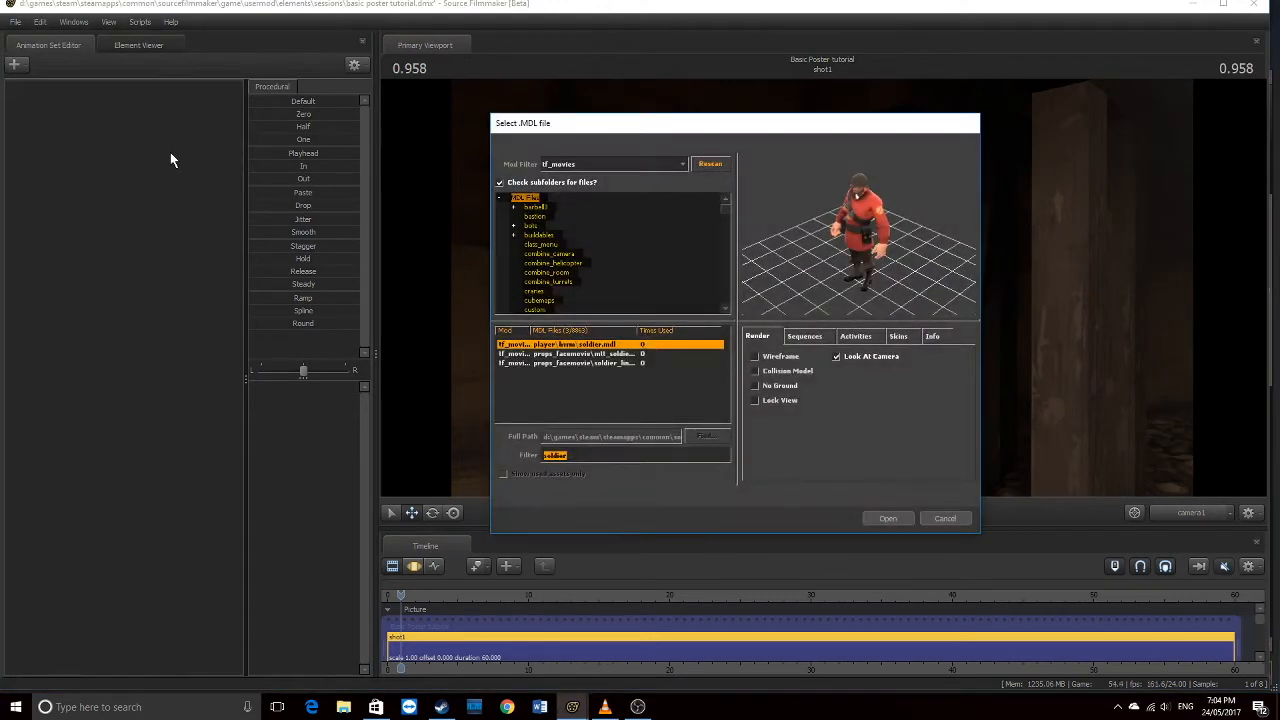
{"action": "left_click", "coordinate": [904, 520]}
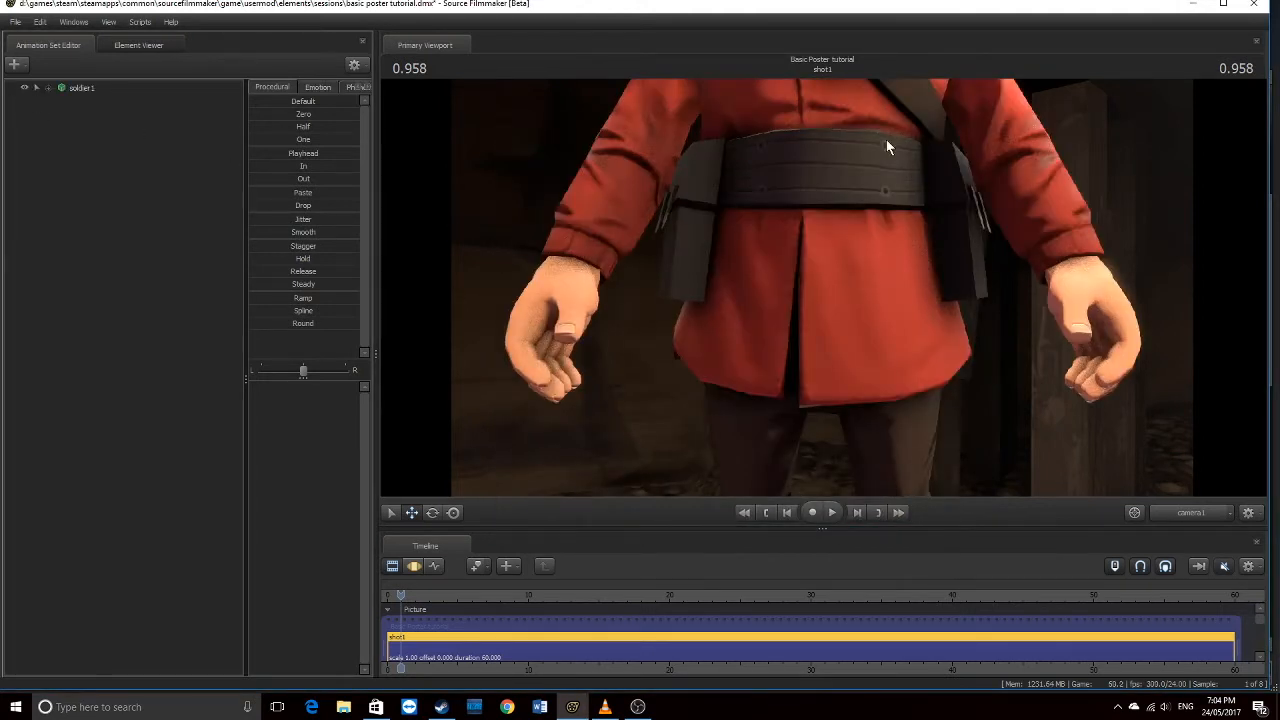
{"action": "left_click", "coordinate": [1203, 514]}
{"action": "left_click", "coordinate": [1200, 388]}
{"action": "left_click_drag", "start_coordinate": [1200, 388], "coordinate": [1125, 425]}
{"action": "mouse_move", "coordinate": [1048, 490]}
{"action": "left_mouse_down"}
{"action": "mouse_move", "coordinate": [1048, 508]}
{"action": "mouse_move", "coordinate": [1056, 472]}
{"action": "mouse_move", "coordinate": [1048, 490]}
{"action": "left_mouse_up"}
Compare camera1's framing of the soldier with the work view, then show the Motion Editor timeline
{"action": "left_click", "coordinate": [1181, 512]}
{"action": "left_click", "coordinate": [1181, 512]}
{"action": "left_click", "coordinate": [1181, 512]}
{"action": "left_click", "coordinate": [1181, 512]}
{"action": "left_click", "coordinate": [1181, 512]}
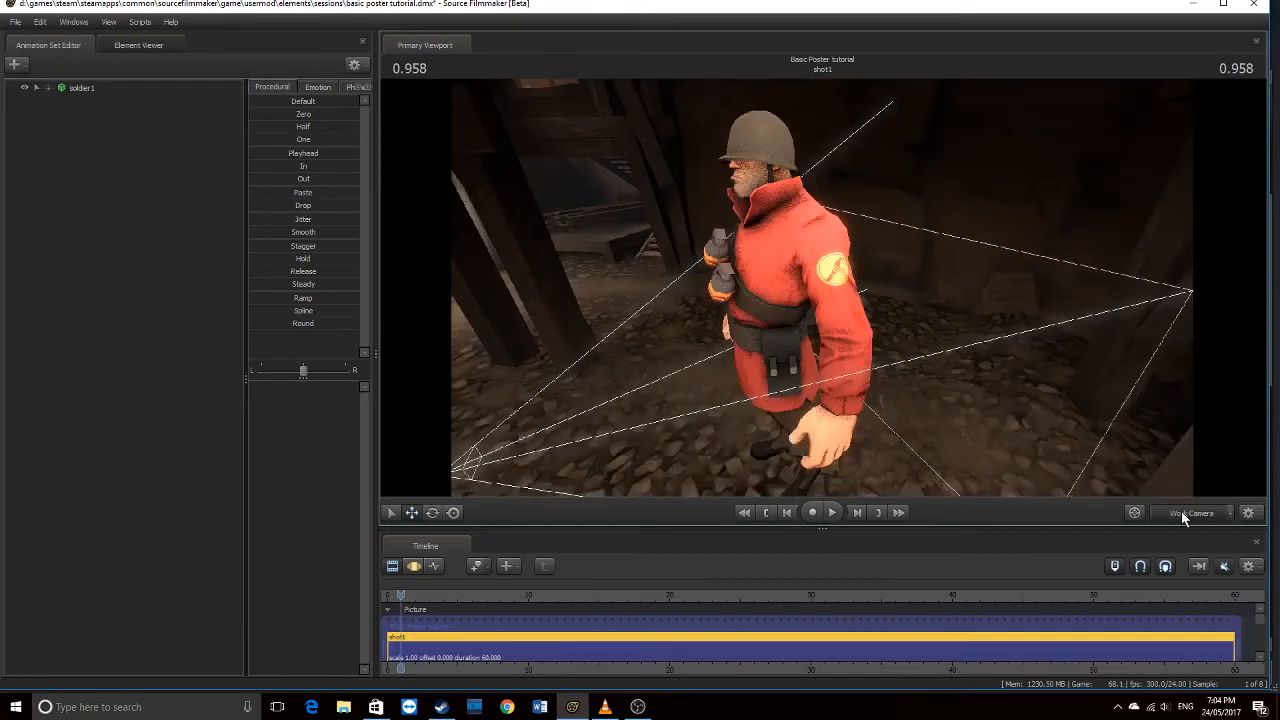
{"action": "left_click", "coordinate": [1181, 511]}
{"action": "left_click_drag", "start_coordinate": [805, 289], "coordinate": [805, 289]}
{"action": "key", "text": "s"}
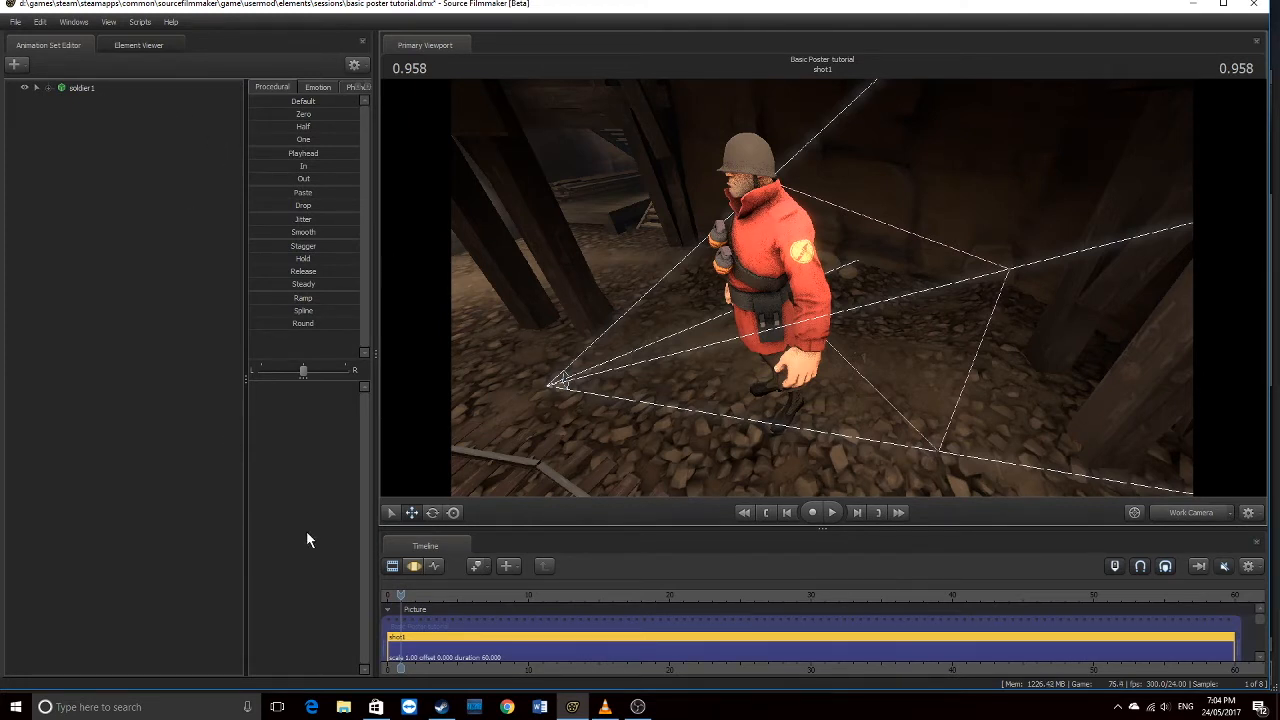
{"action": "left_click", "coordinate": [414, 566]}
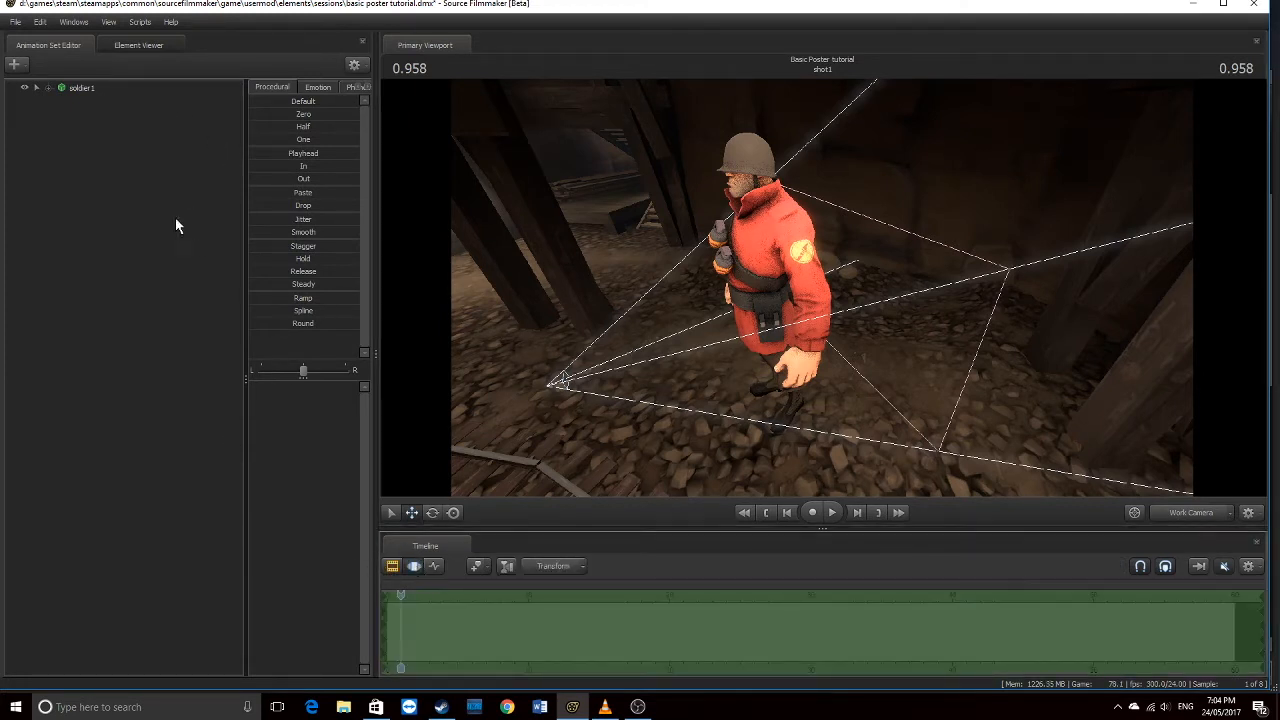
Select soldier1 and move him down and right beside the tracks
{"action": "left_click", "coordinate": [78, 88]}
{"action": "left_click_drag", "start_coordinate": [875, 386], "coordinate": [839, 289]}
{"action": "left_click_drag", "start_coordinate": [927, 453], "coordinate": [926, 330]}
{"action": "left_click_drag", "start_coordinate": [788, 468], "coordinate": [835, 425]}
{"action": "left_click_drag", "start_coordinate": [840, 420], "coordinate": [908, 402]}
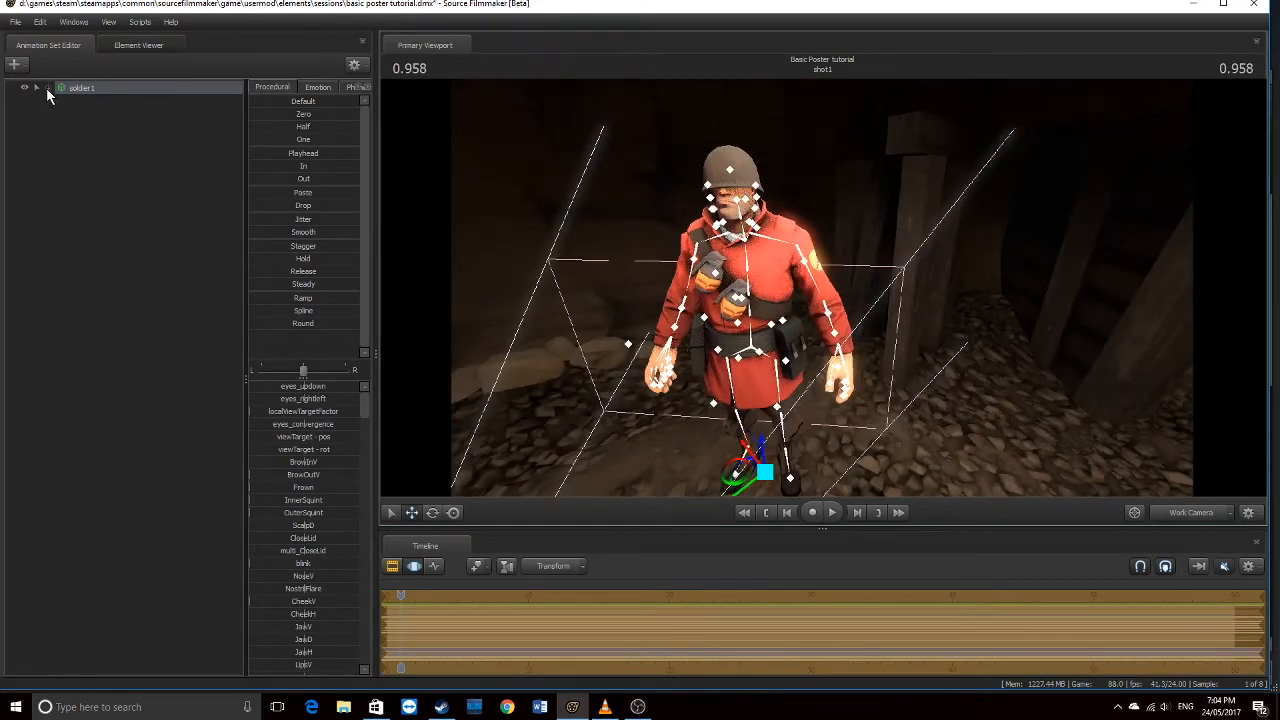
{"action": "left_click", "coordinate": [47, 88]}
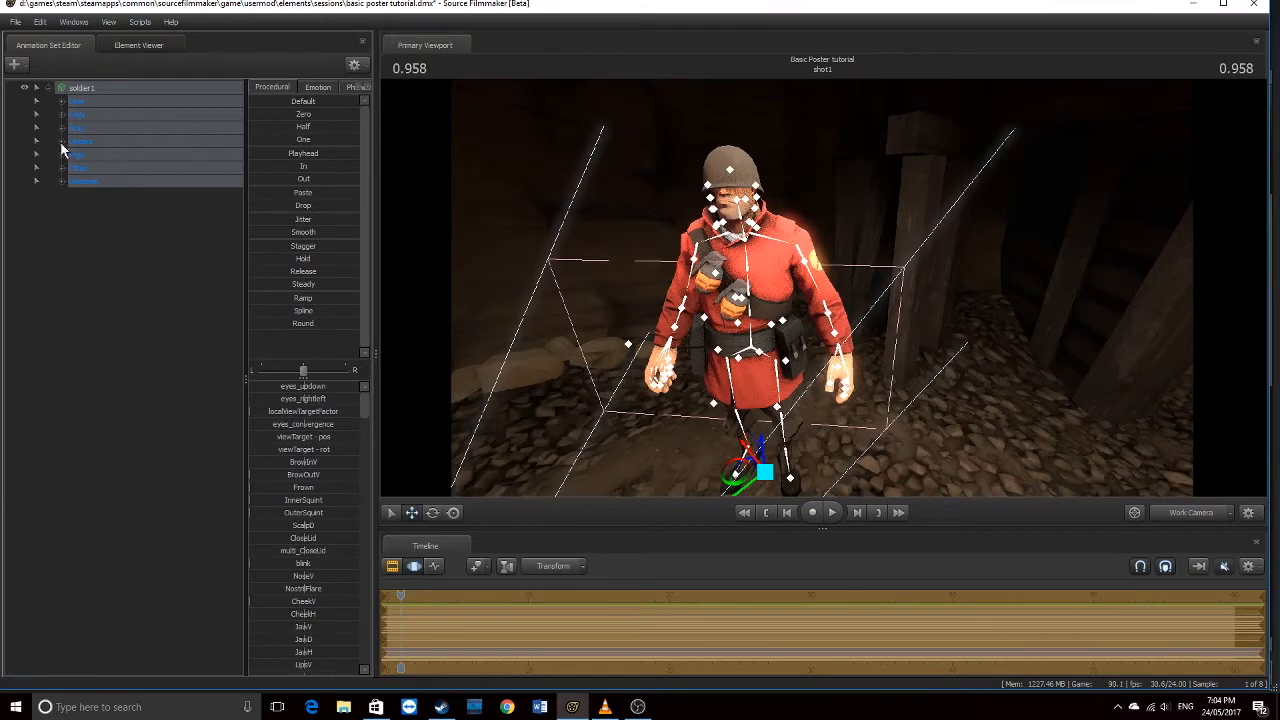
{"action": "left_click", "coordinate": [47, 88]}
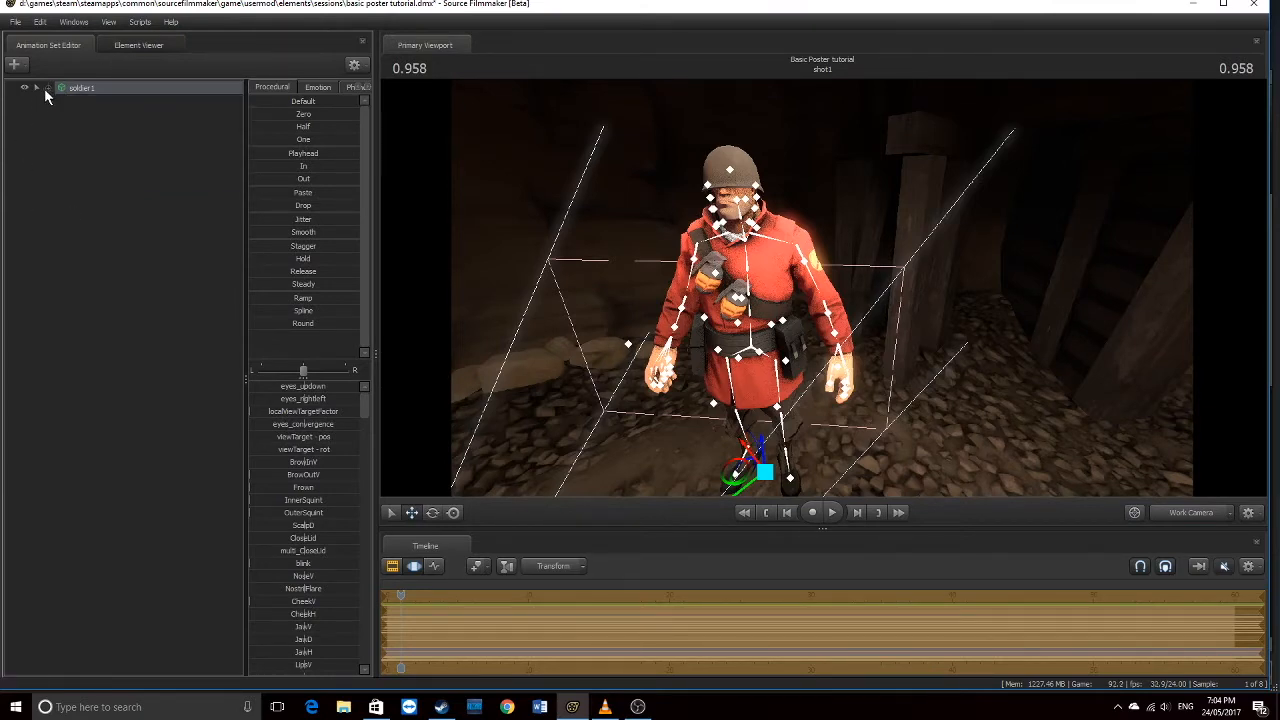
{"action": "mouse_move", "coordinate": [824, 290]}
{"action": "left_mouse_down"}
{"action": "mouse_move", "coordinate": [870, 300]}
{"action": "mouse_move", "coordinate": [828, 292]}
{"action": "left_mouse_up"}
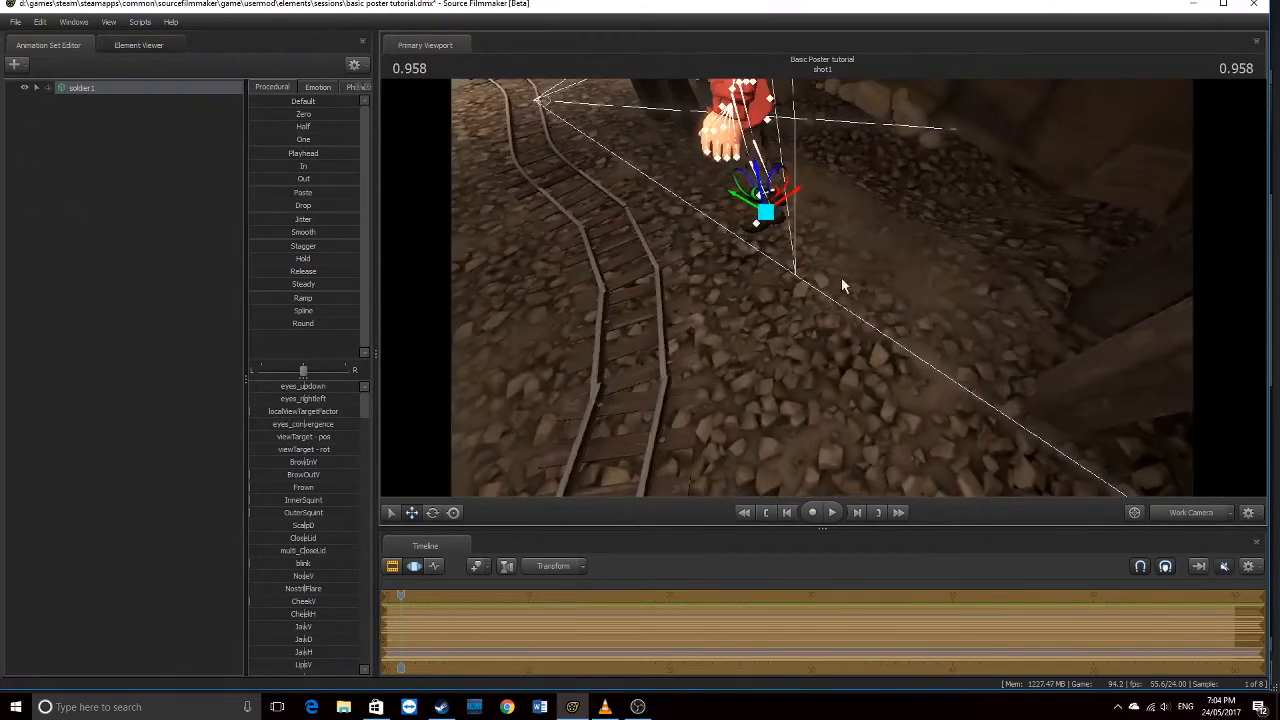
{"action": "left_click_drag", "start_coordinate": [780, 210], "coordinate": [1162, 552]}
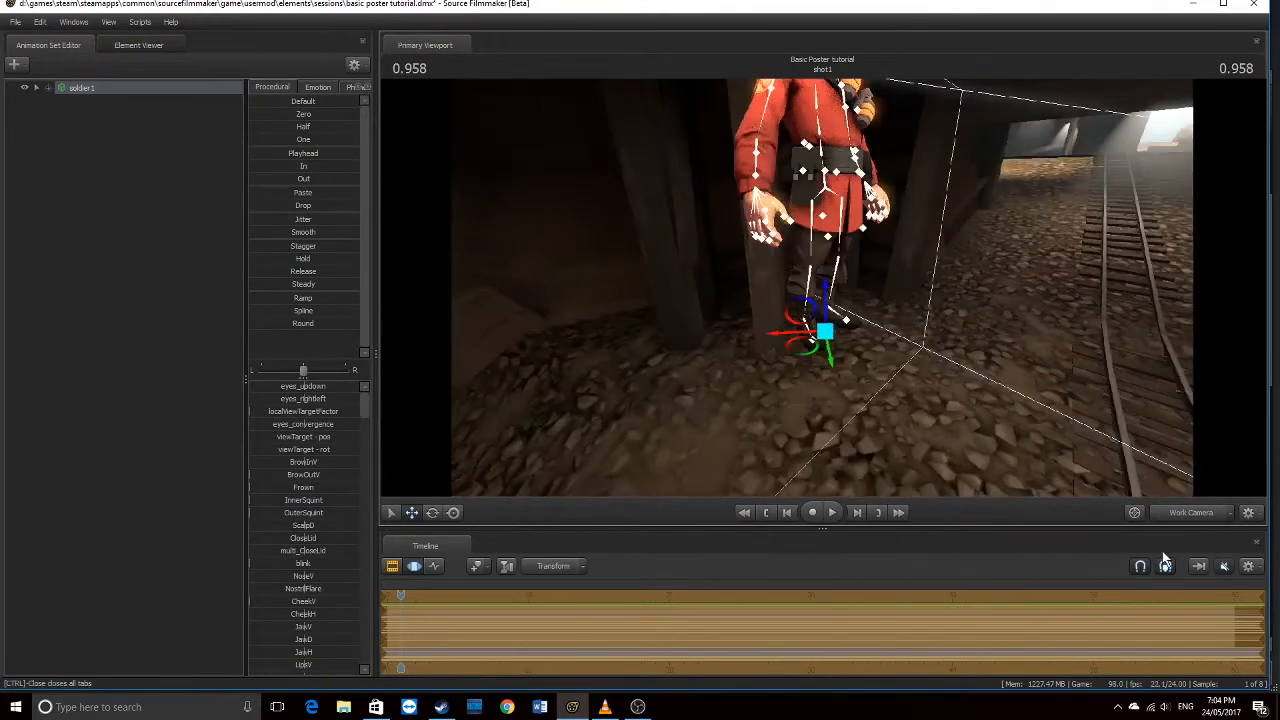
Fine-tune soldier1's position on the mine floor, checking each placement through camera1
{"action": "left_click", "coordinate": [1192, 515]}
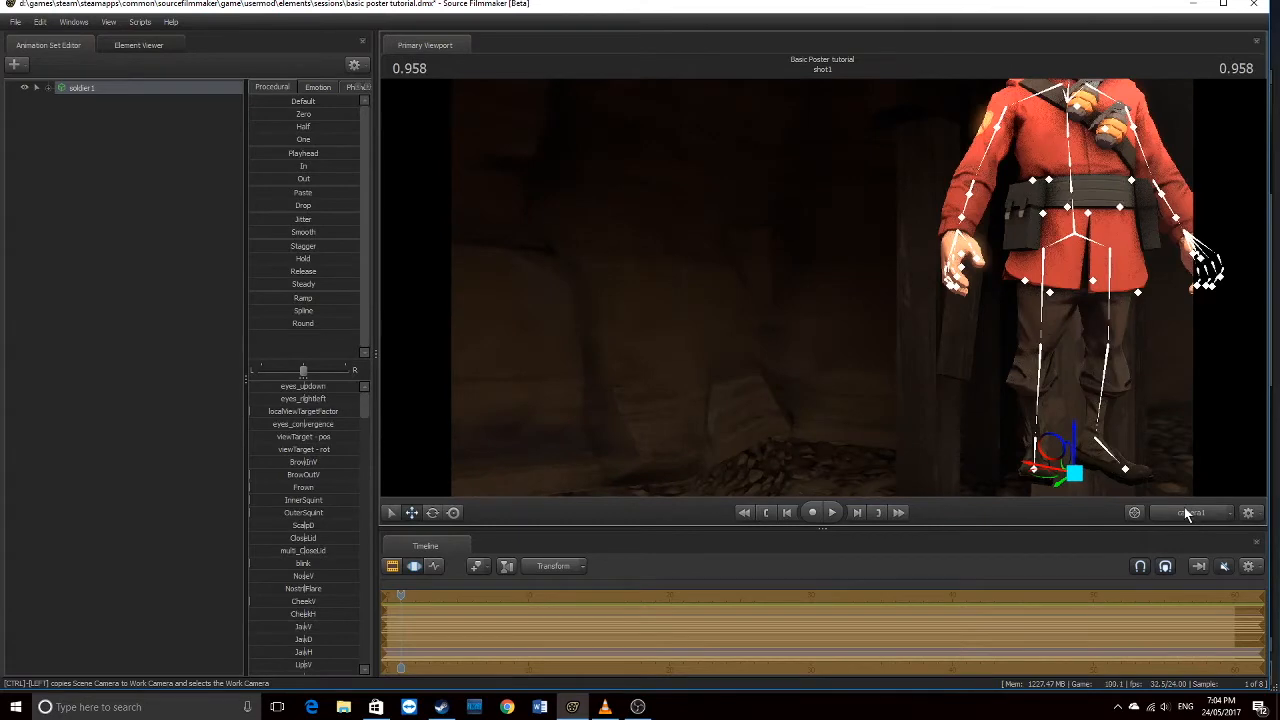
{"action": "left_click", "coordinate": [1184, 508]}
{"action": "left_click_drag", "start_coordinate": [822, 288], "coordinate": [909, 254]}
{"action": "left_click", "coordinate": [1197, 514]}
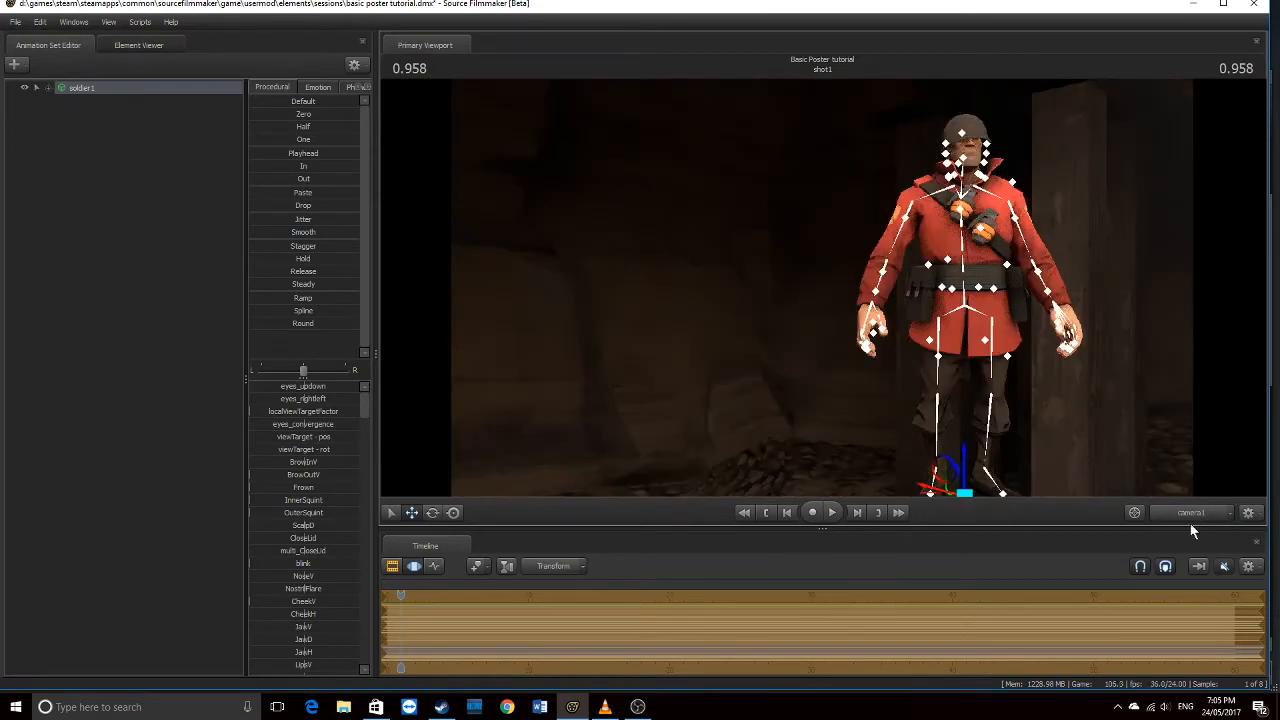
{"action": "left_click", "coordinate": [1190, 513]}
{"action": "left_click_drag", "start_coordinate": [822, 288], "coordinate": [797, 354]}
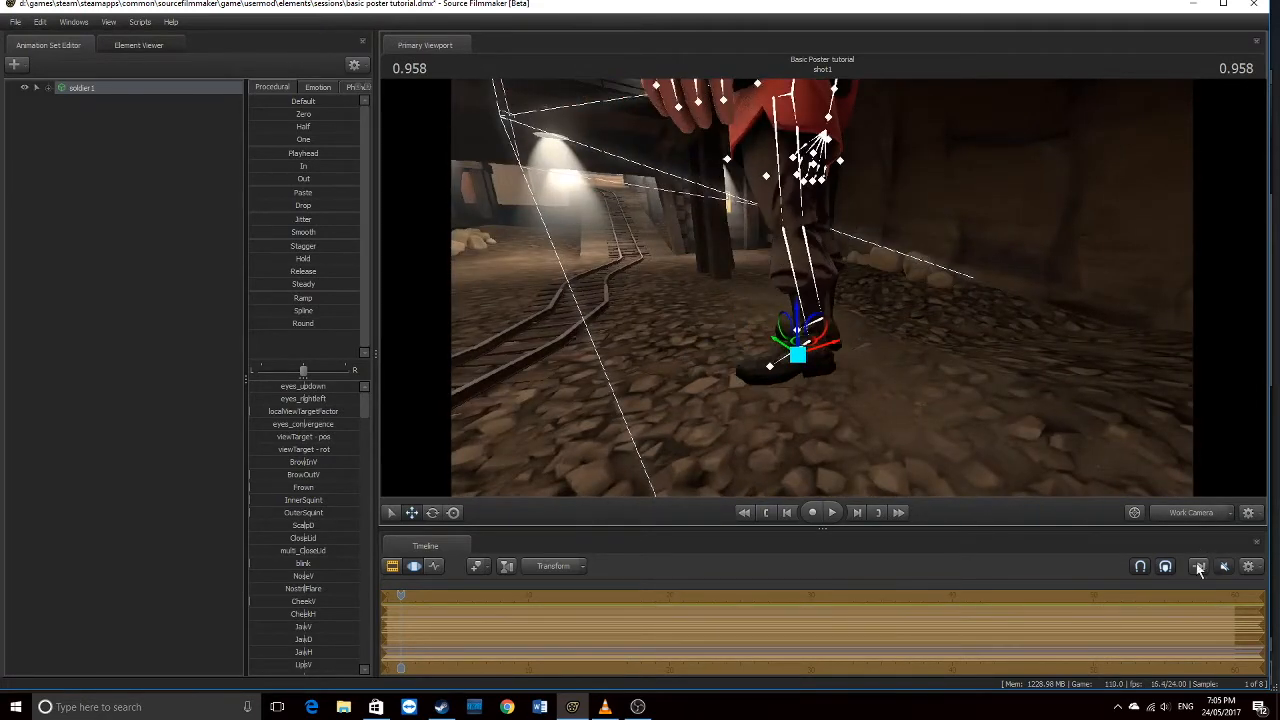
{"action": "left_click", "coordinate": [1207, 512]}
{"action": "left_click", "coordinate": [1204, 507]}
{"action": "left_click_drag", "start_coordinate": [814, 358], "coordinate": [720, 356], "text": "alt"}
{"action": "left_click_drag", "start_coordinate": [890, 350], "coordinate": [935, 322]}
Re-aim camera1 so the soldier sits on the right of the shot
{"action": "left_click", "coordinate": [1205, 517]}
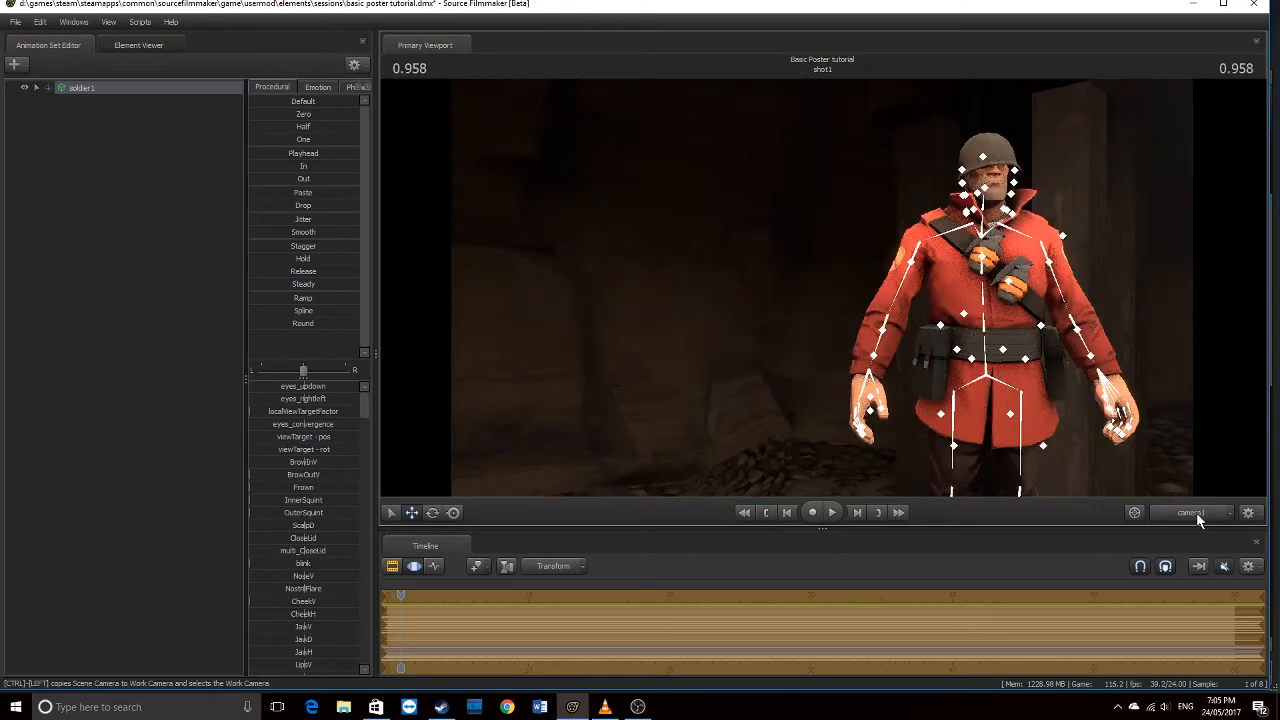
{"action": "left_click", "coordinate": [1205, 516]}
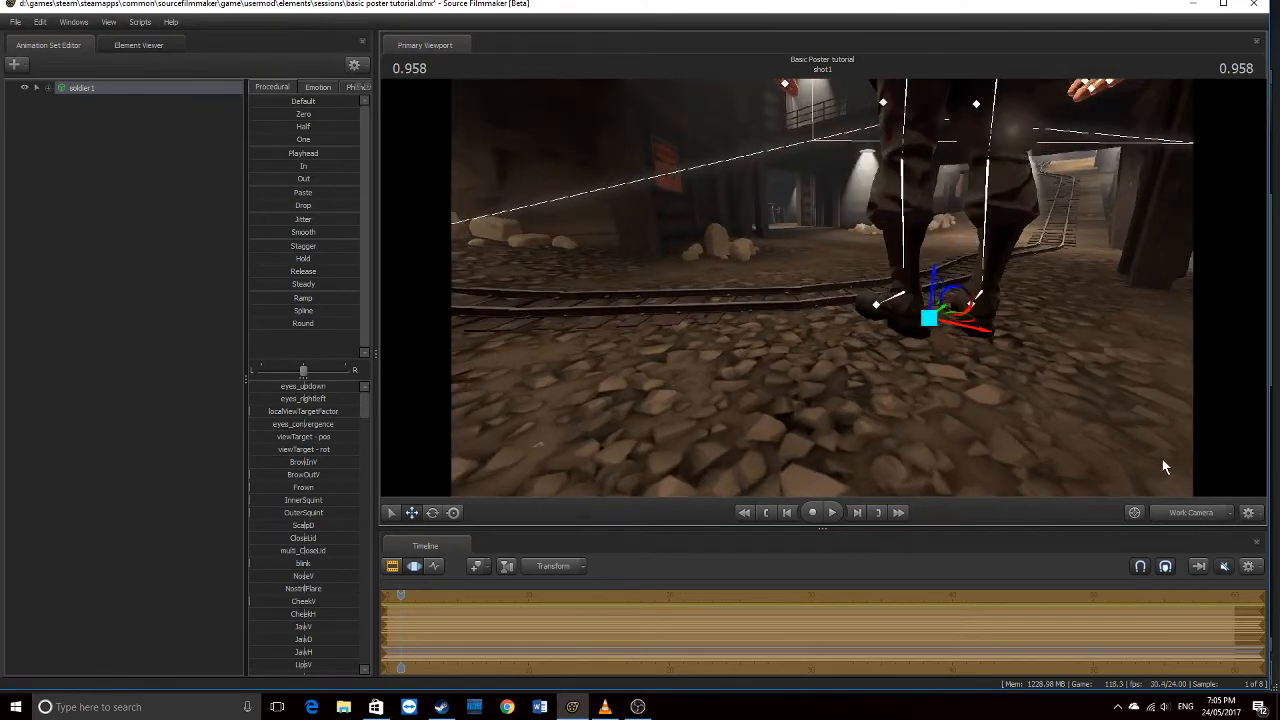
{"action": "left_click", "coordinate": [1188, 512]}
{"action": "left_click_drag", "start_coordinate": [850, 300], "coordinate": [822, 288]}
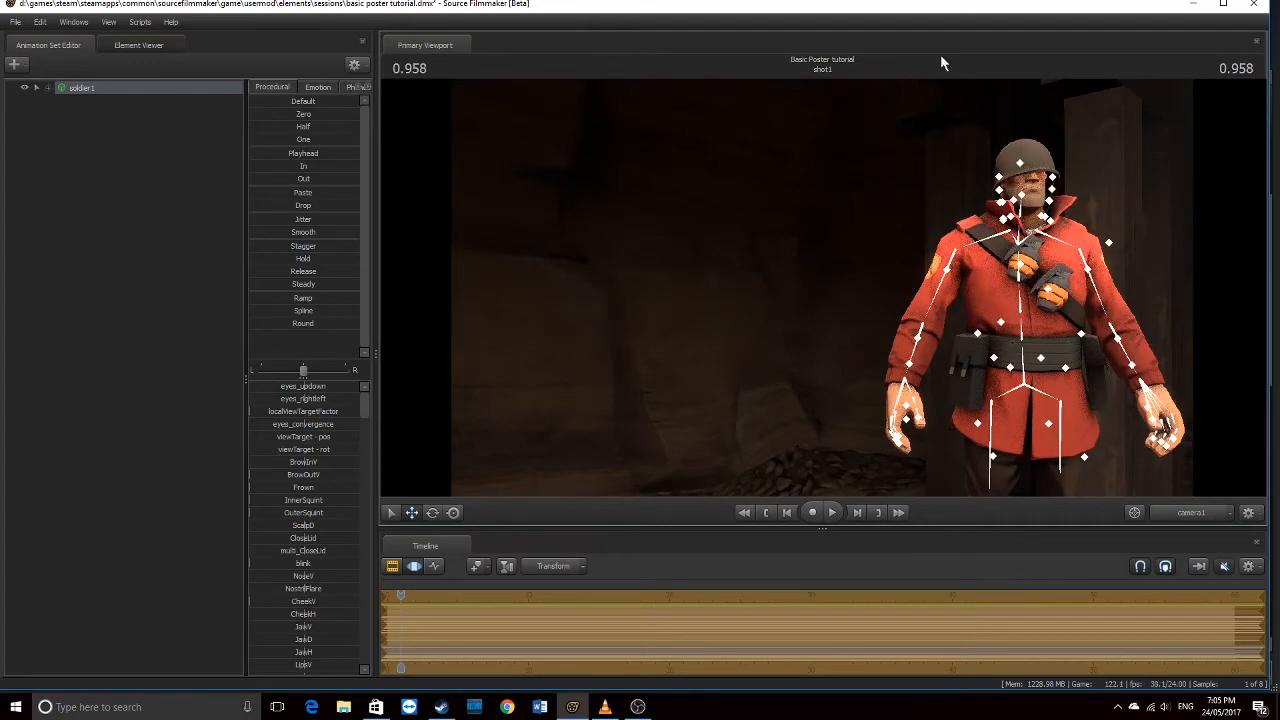
{"action": "left_click", "coordinate": [1192, 515]}
{"action": "left_click_drag", "start_coordinate": [900, 350], "coordinate": [960, 340]}
{"action": "key", "text": "w"}
{"action": "mouse_move", "coordinate": [752, 307]}
{"action": "left_mouse_down"}
{"action": "mouse_move", "coordinate": [765, 240]}
{"action": "mouse_move", "coordinate": [755, 330]}
{"action": "mouse_move", "coordinate": [752, 307]}
{"action": "left_mouse_up"}
Shift soldier1 down and left, then rotate him to adjust which way he faces
{"action": "left_click", "coordinate": [436, 513]}
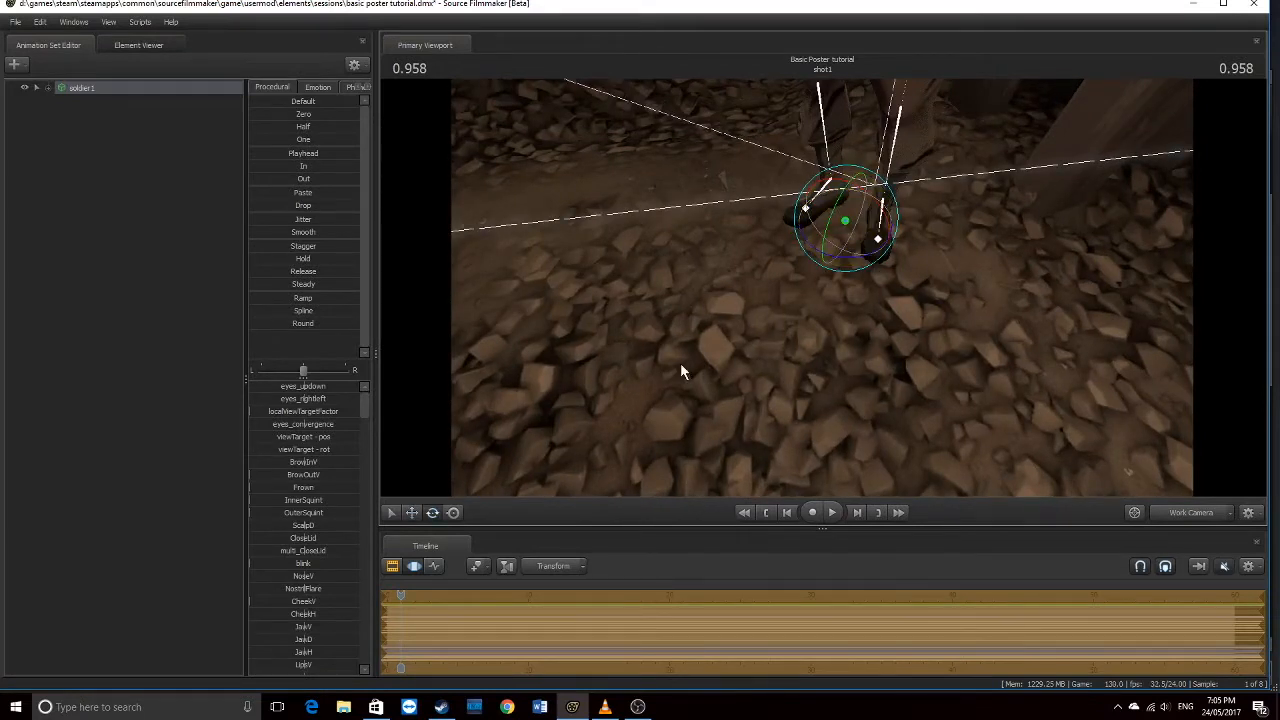
{"action": "left_click", "coordinate": [412, 514]}
{"action": "left_click", "coordinate": [394, 515]}
{"action": "mouse_move", "coordinate": [848, 229]}
{"action": "left_mouse_down"}
{"action": "mouse_move", "coordinate": [848, 90]}
{"action": "mouse_move", "coordinate": [848, 380]}
{"action": "mouse_move", "coordinate": [848, 150]}
{"action": "mouse_move", "coordinate": [848, 215]}
{"action": "left_mouse_up"}
{"action": "left_click", "coordinate": [411, 515]}
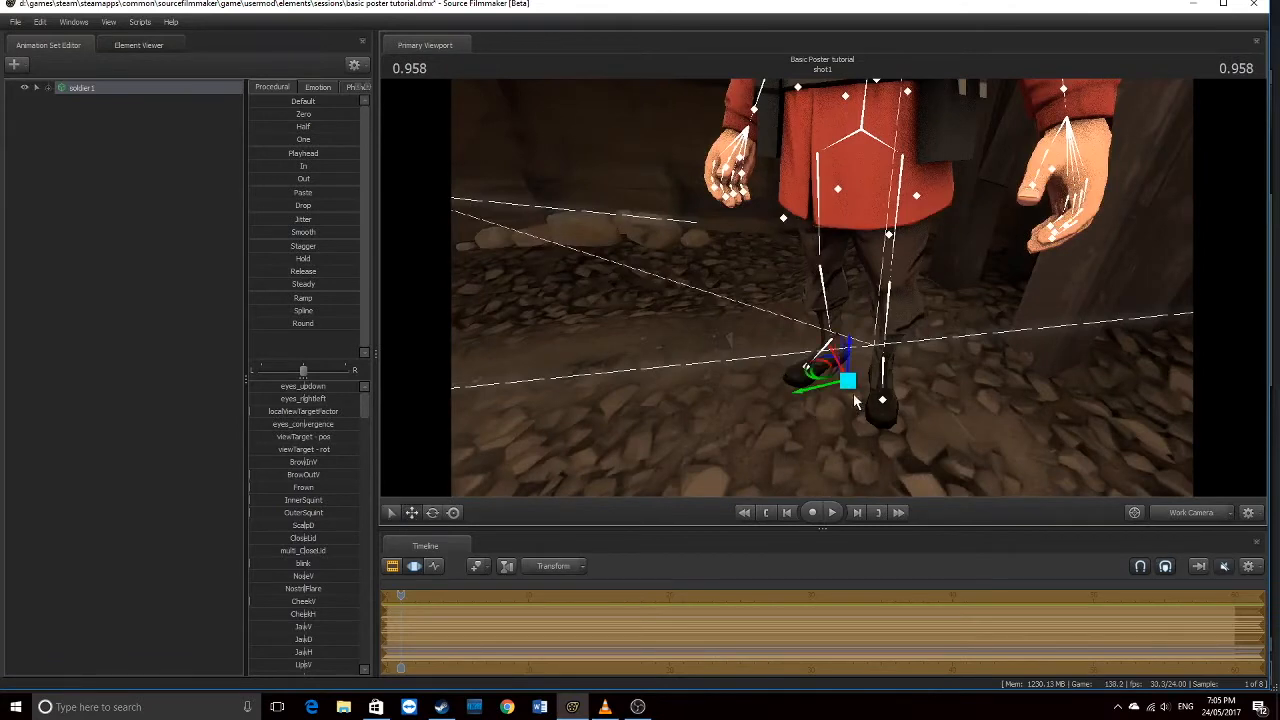
{"action": "left_click_drag", "start_coordinate": [828, 368], "coordinate": [877, 387]}
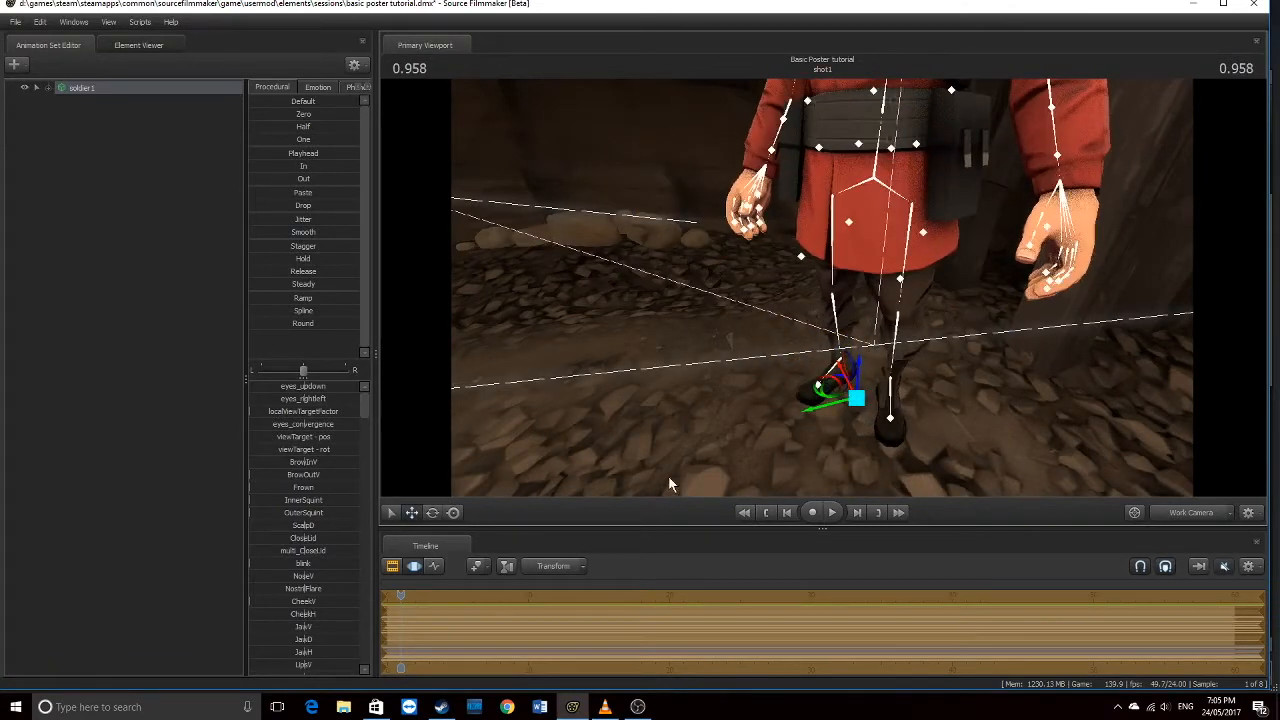
{"action": "left_click", "coordinate": [431, 515]}
{"action": "left_click_drag", "start_coordinate": [868, 443], "coordinate": [861, 393]}
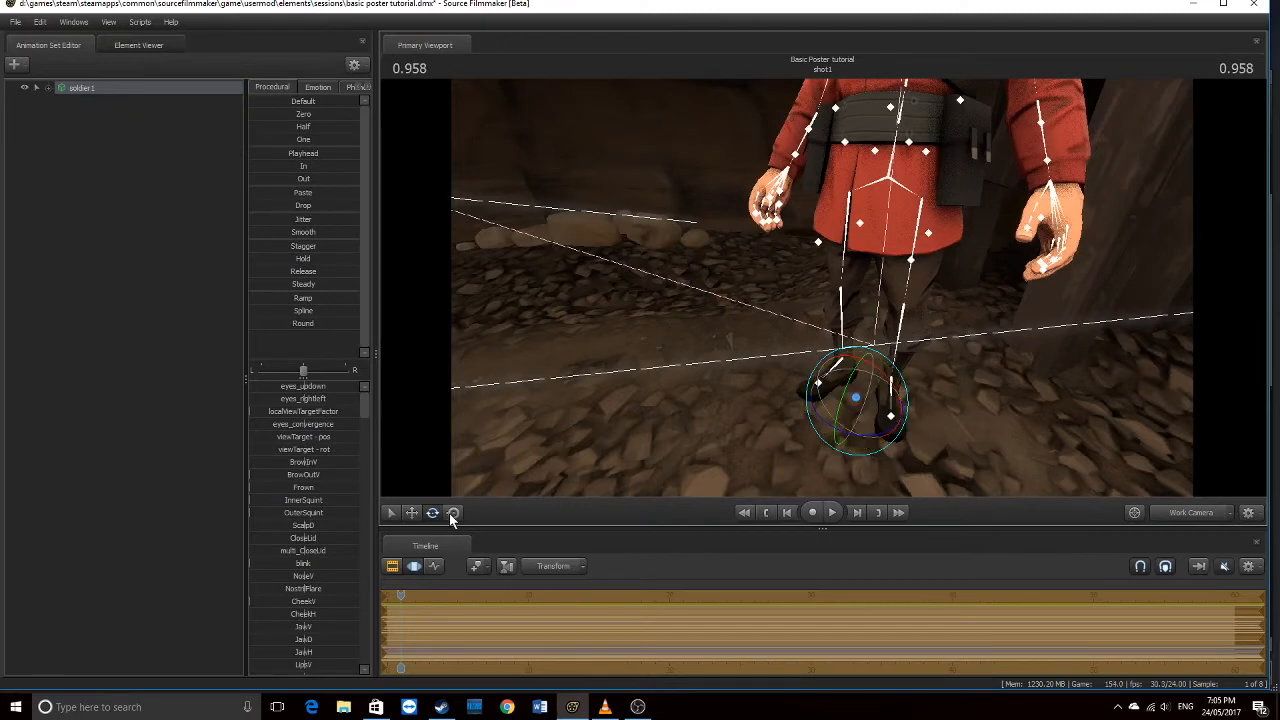
Undo the stray scaling and tilt changes to the soldier with repeated Edit > Undo
{"action": "left_click", "coordinate": [452, 513]}
{"action": "mouse_move", "coordinate": [835, 345]}
{"action": "left_mouse_down"}
{"action": "mouse_move", "coordinate": [780, 349]}
{"action": "mouse_move", "coordinate": [848, 342]}
{"action": "left_mouse_up"}
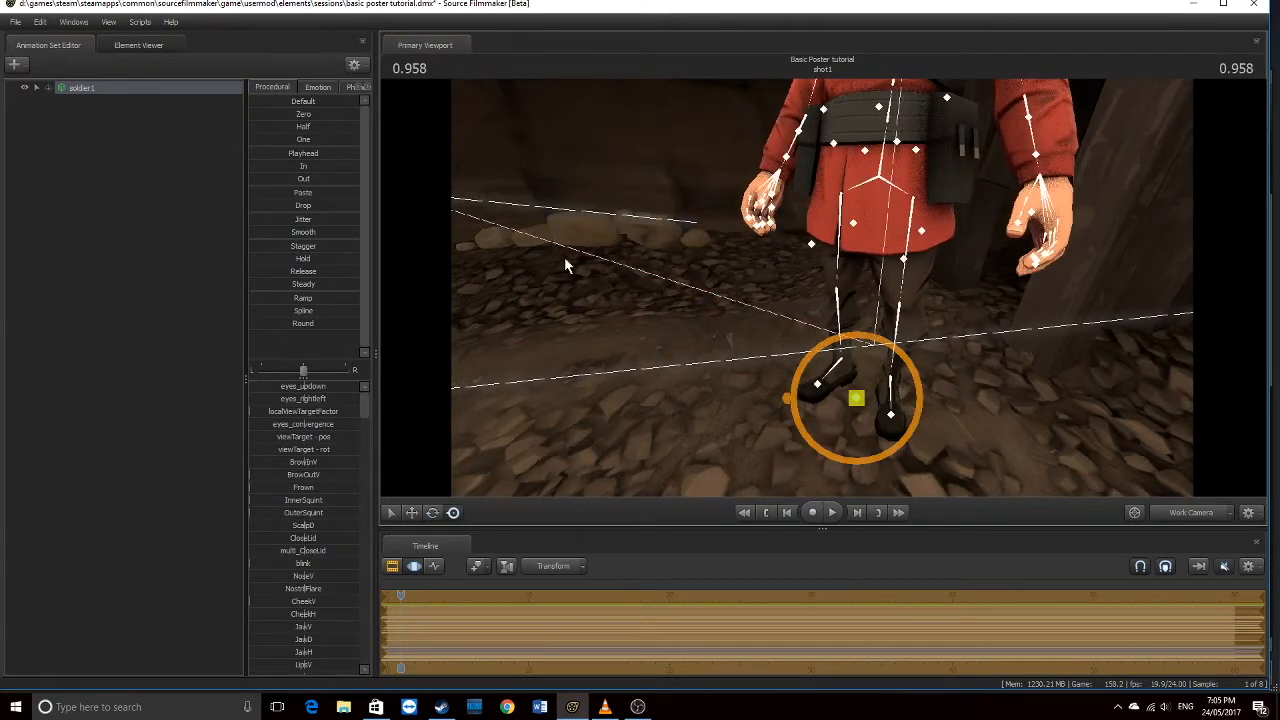
{"action": "left_click", "coordinate": [40, 22]}
{"action": "left_click", "coordinate": [49, 35]}
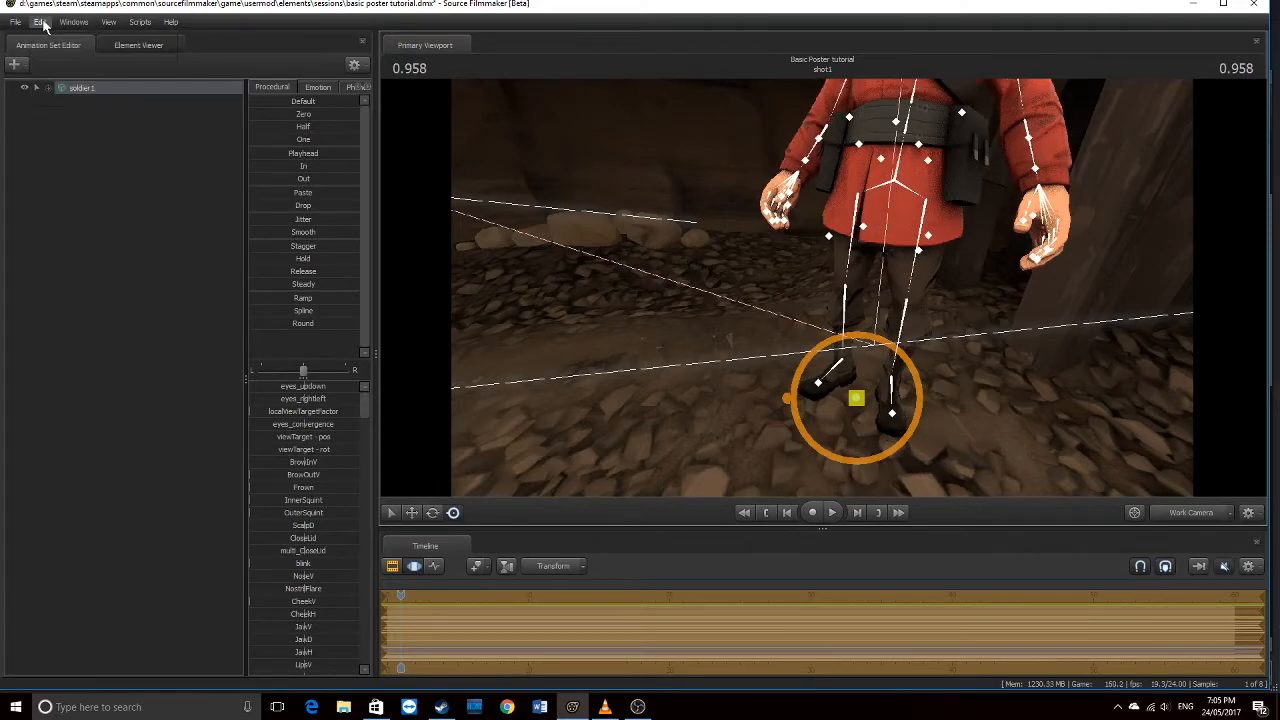
{"action": "left_click", "coordinate": [43, 24]}
{"action": "left_click", "coordinate": [51, 36]}
{"action": "left_click", "coordinate": [45, 24]}
{"action": "left_click", "coordinate": [50, 36]}
{"action": "left_click", "coordinate": [45, 24]}
{"action": "left_click", "coordinate": [51, 36]}
{"action": "left_click", "coordinate": [44, 23]}
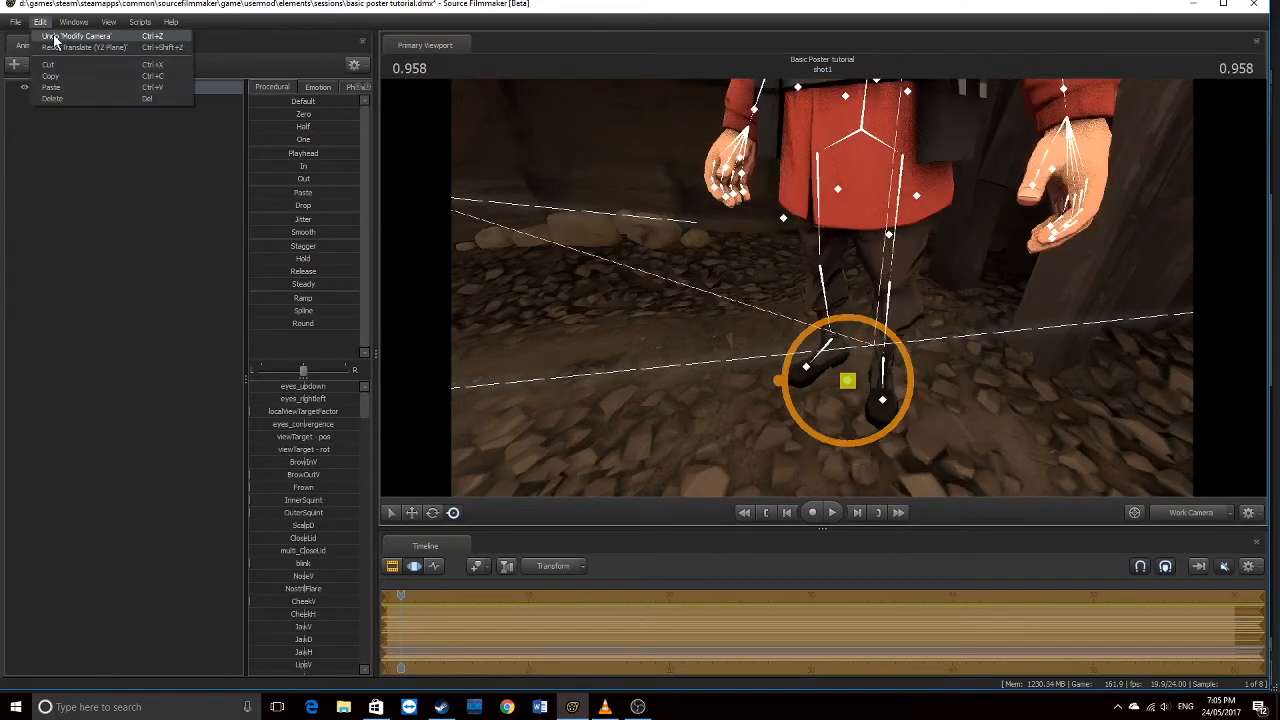
{"action": "left_click", "coordinate": [50, 36]}
Turn the soldier slightly around his vertical axis and reframe camera1 closer to him
{"action": "left_click", "coordinate": [1181, 515]}
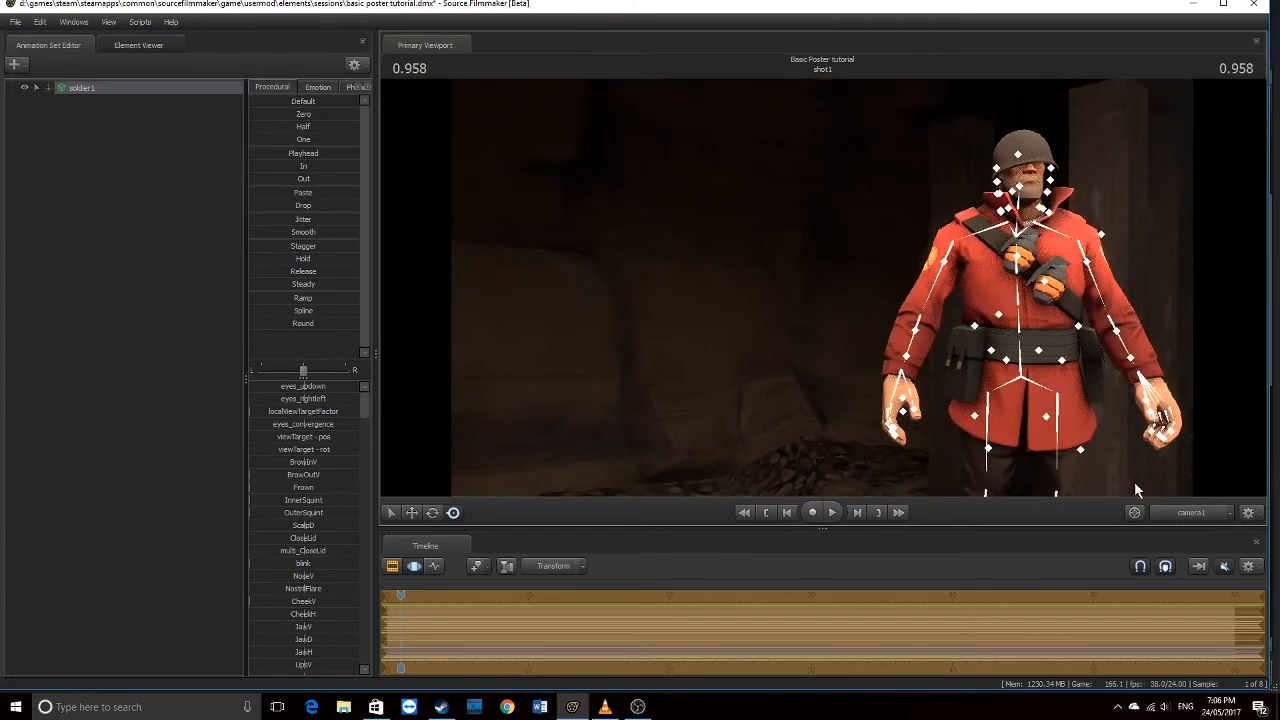
{"action": "left_click", "coordinate": [1172, 510]}
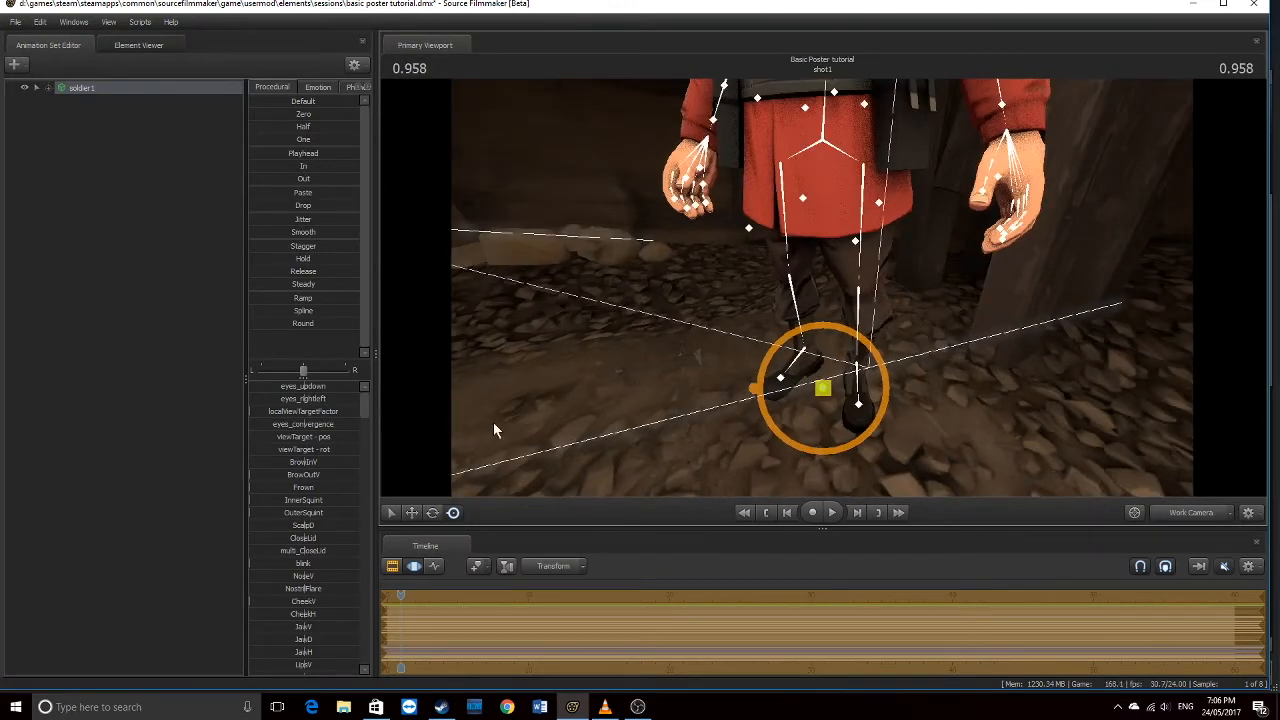
{"action": "left_click", "coordinate": [432, 512]}
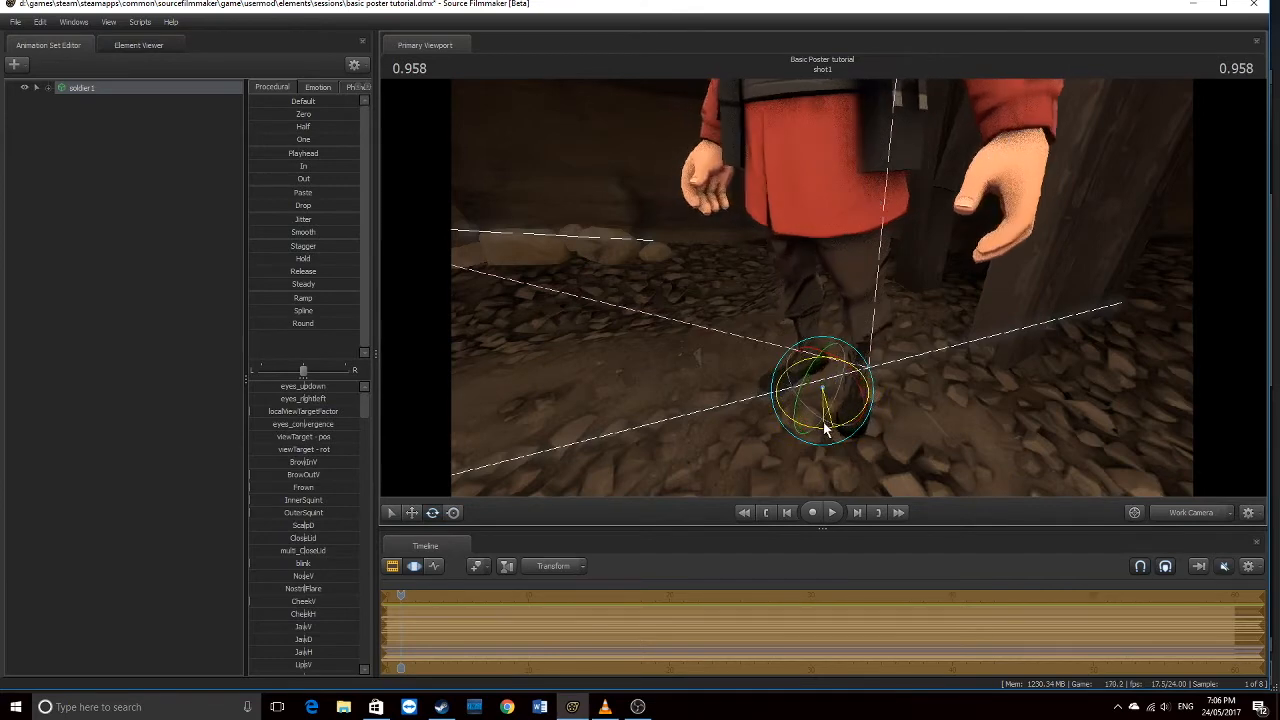
{"action": "left_click", "coordinate": [1197, 510]}
{"action": "left_click", "coordinate": [1197, 510]}
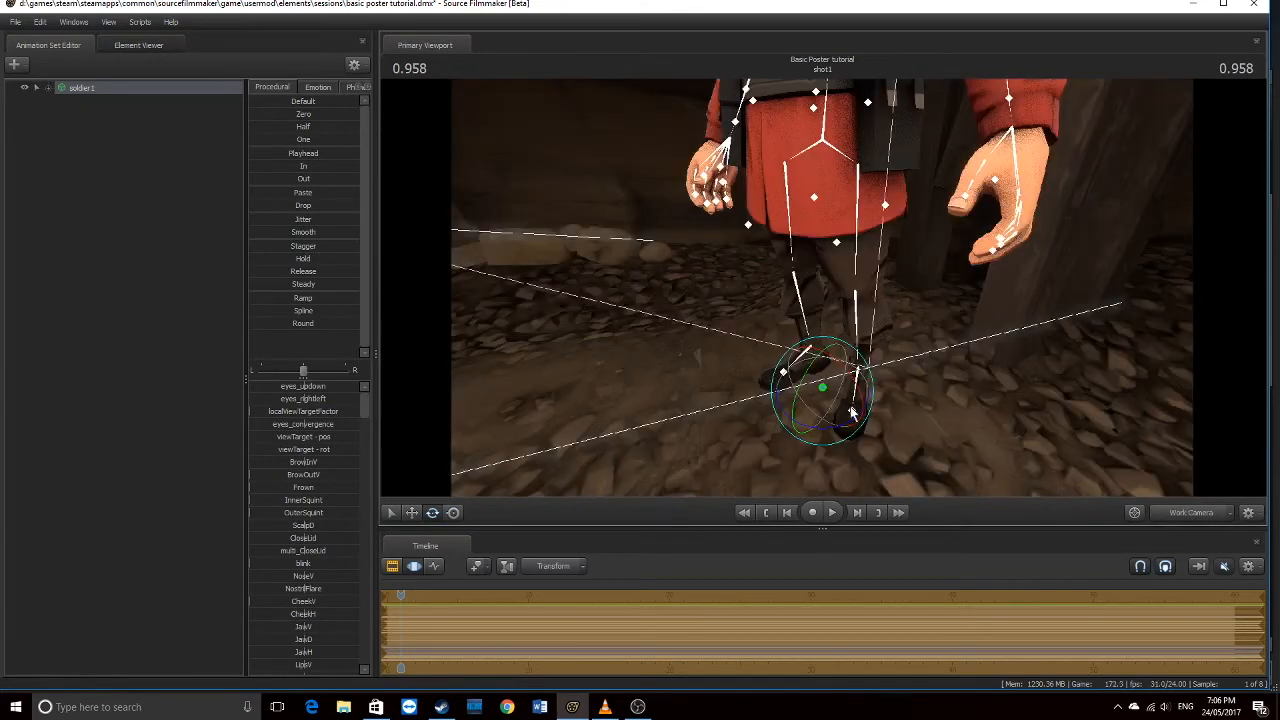
{"action": "left_click_drag", "start_coordinate": [842, 427], "coordinate": [798, 423]}
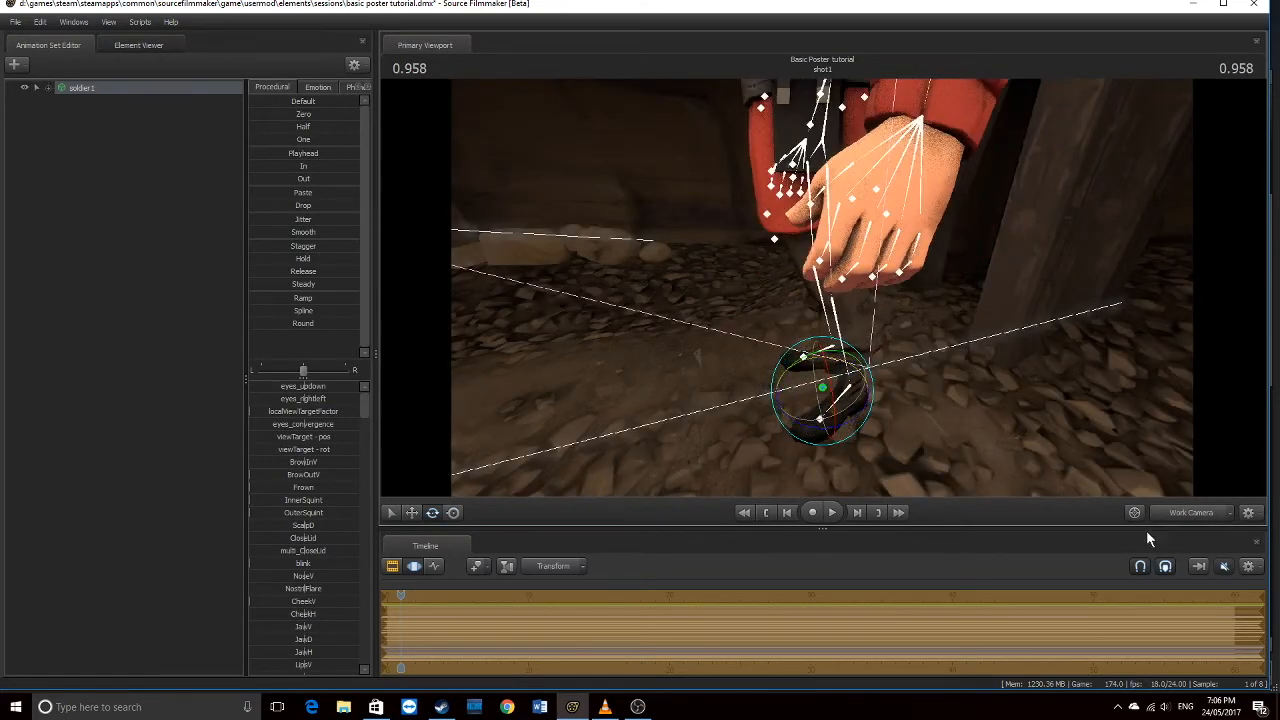
{"action": "left_click", "coordinate": [1180, 513]}
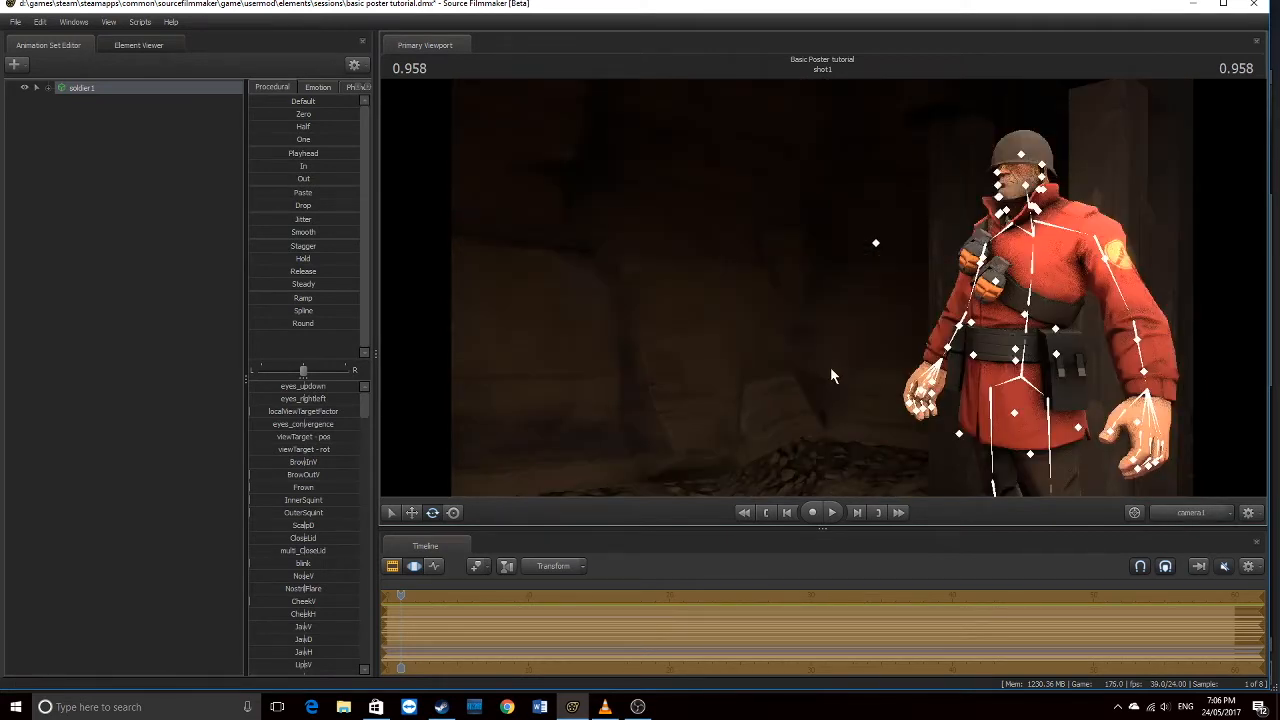
{"action": "mouse_move", "coordinate": [822, 288]}
{"action": "left_mouse_down"}
{"action": "mouse_move", "coordinate": [800, 262]}
{"action": "mouse_move", "coordinate": [800, 290]}
{"action": "mouse_move", "coordinate": [822, 288]}
{"action": "left_mouse_up"}
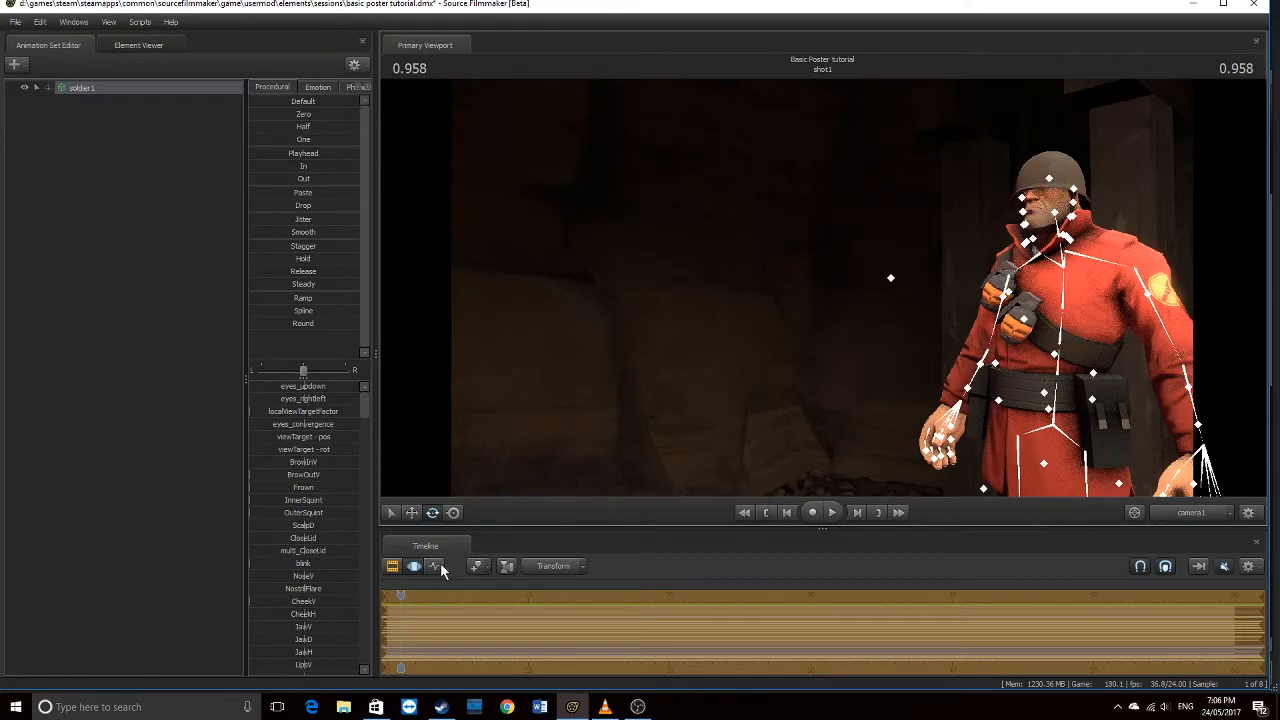
Show the shot1 clip in the timeline and recheck the framing from both cameras
{"action": "left_click", "coordinate": [393, 566]}
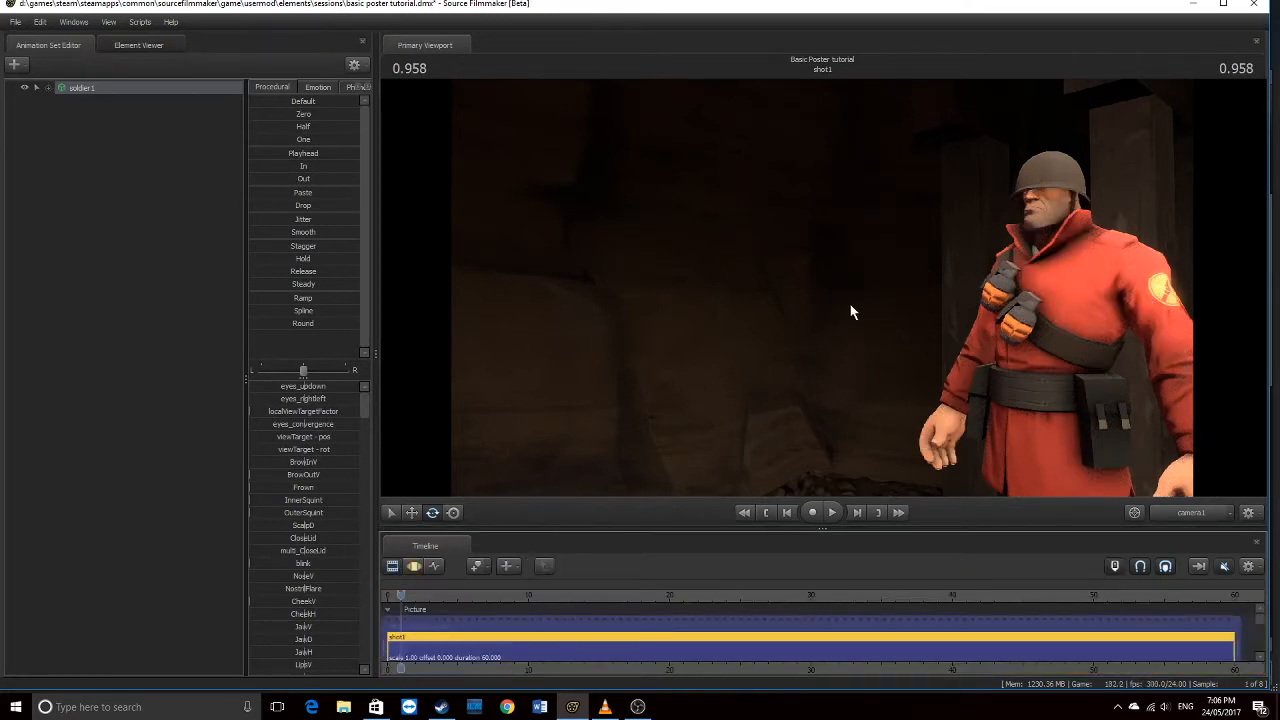
{"action": "right_click", "coordinate": [857, 297]}
{"action": "left_click", "coordinate": [822, 289]}
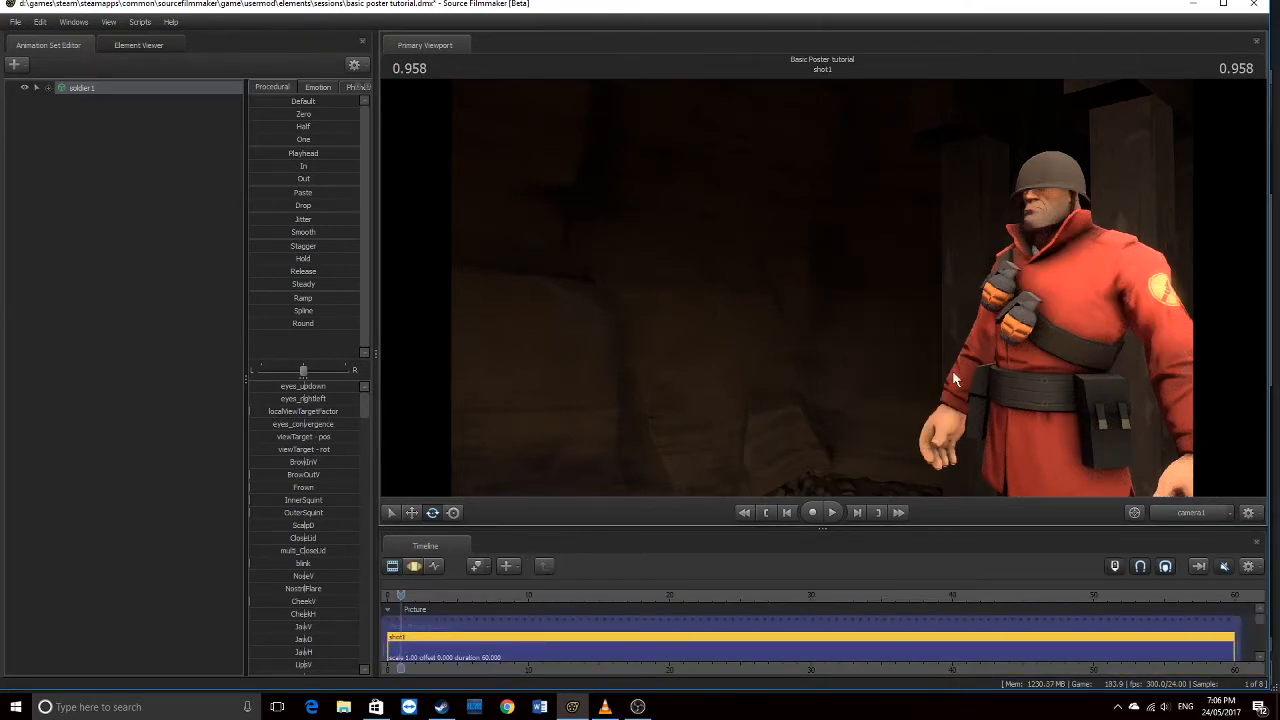
{"action": "left_click", "coordinate": [1190, 513]}
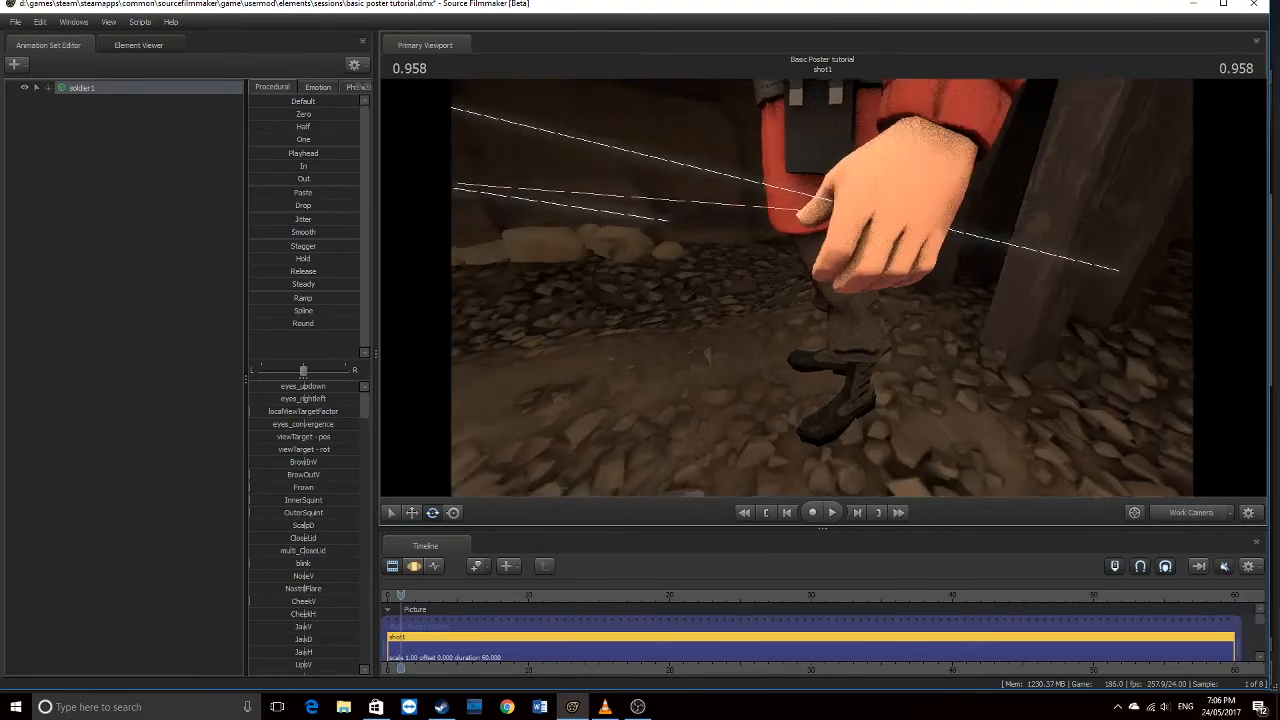
{"action": "left_click_drag", "start_coordinate": [822, 289], "coordinate": [850, 310]}
{"action": "left_click", "coordinate": [1199, 515]}
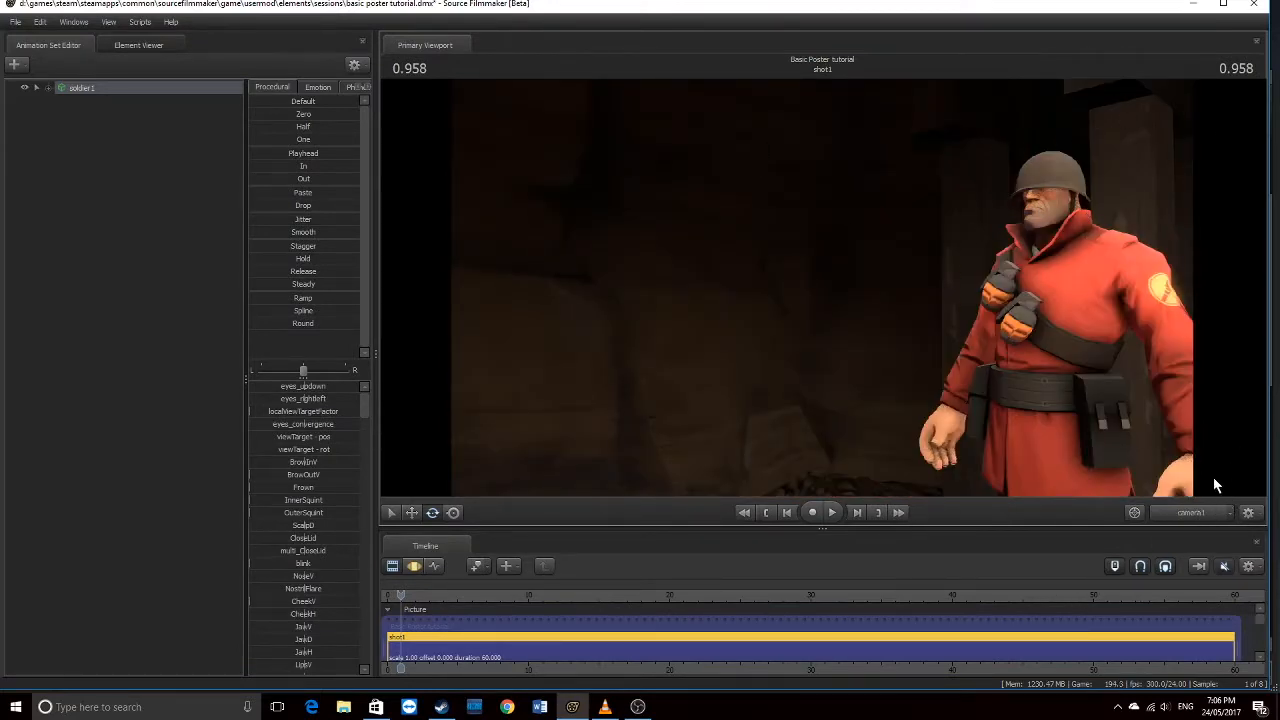
{"action": "left_click", "coordinate": [1193, 513]}
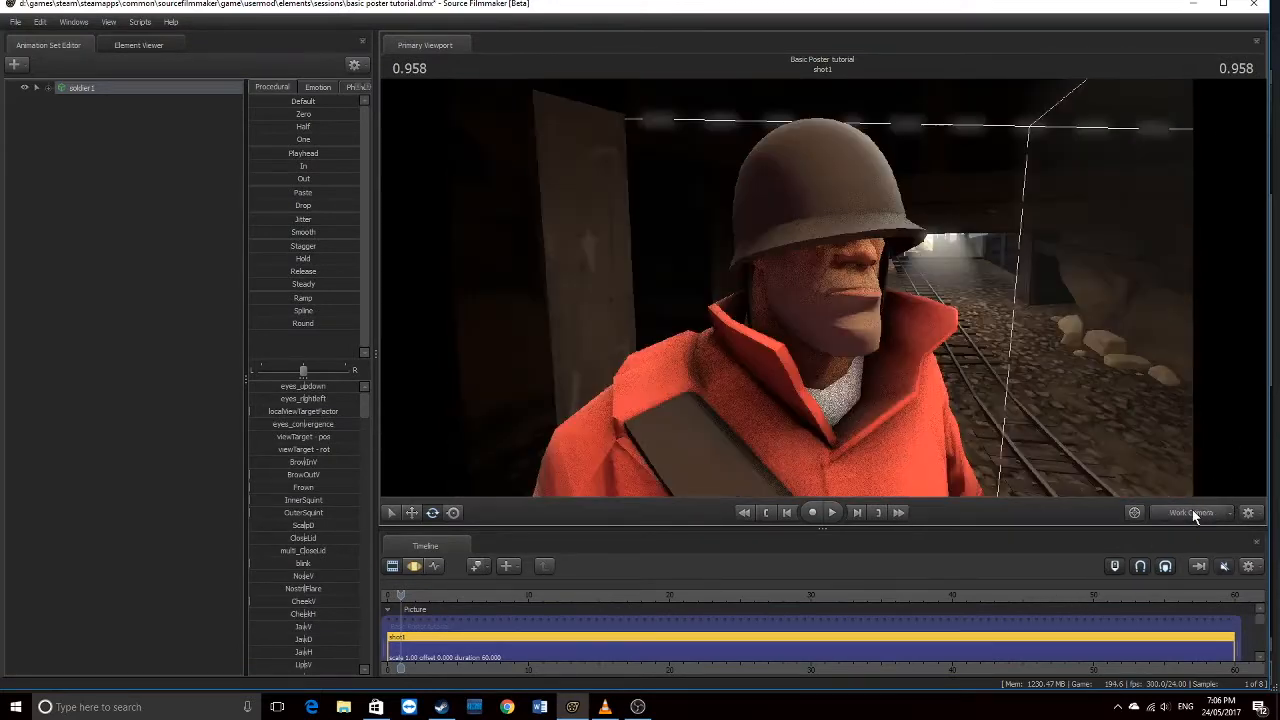
Add the Bruiser's Bandanna Team Fortress item to soldier1
{"action": "right_click", "coordinate": [99, 86]}
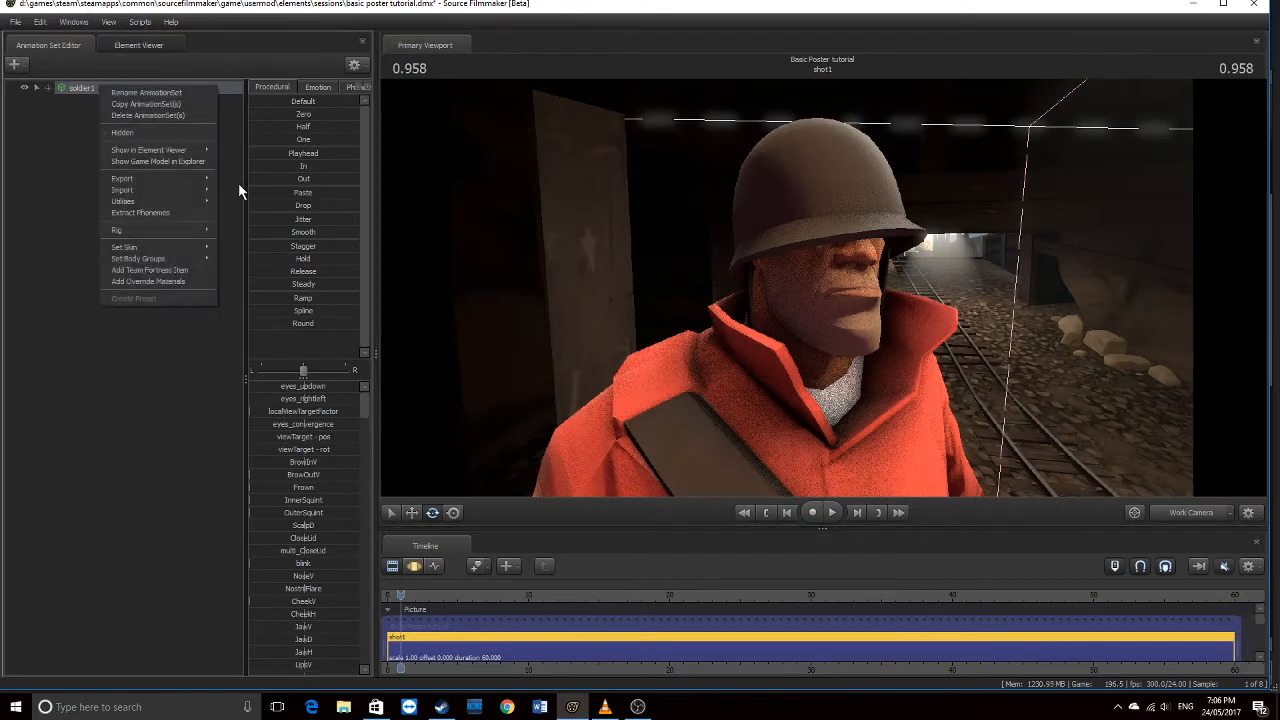
{"action": "left_click", "coordinate": [165, 268]}
{"action": "type", "text": "brui"}
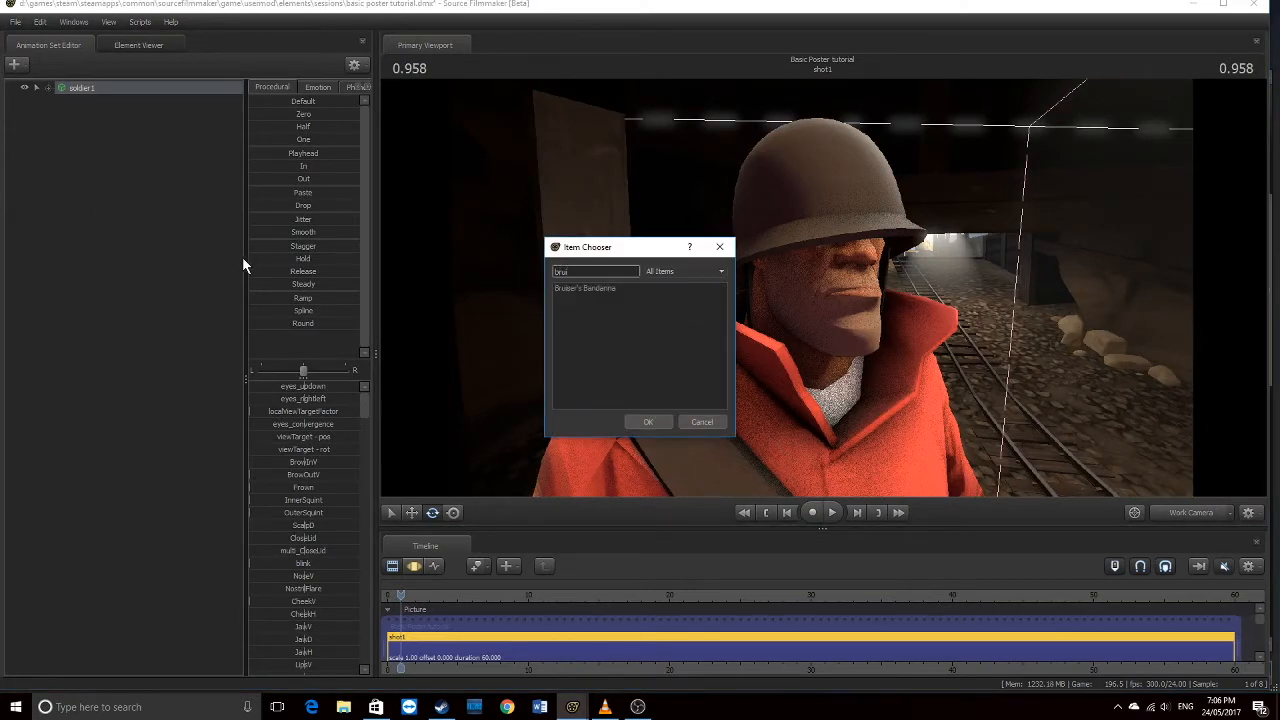
{"action": "left_click", "coordinate": [576, 287]}
{"action": "left_click", "coordinate": [648, 422]}
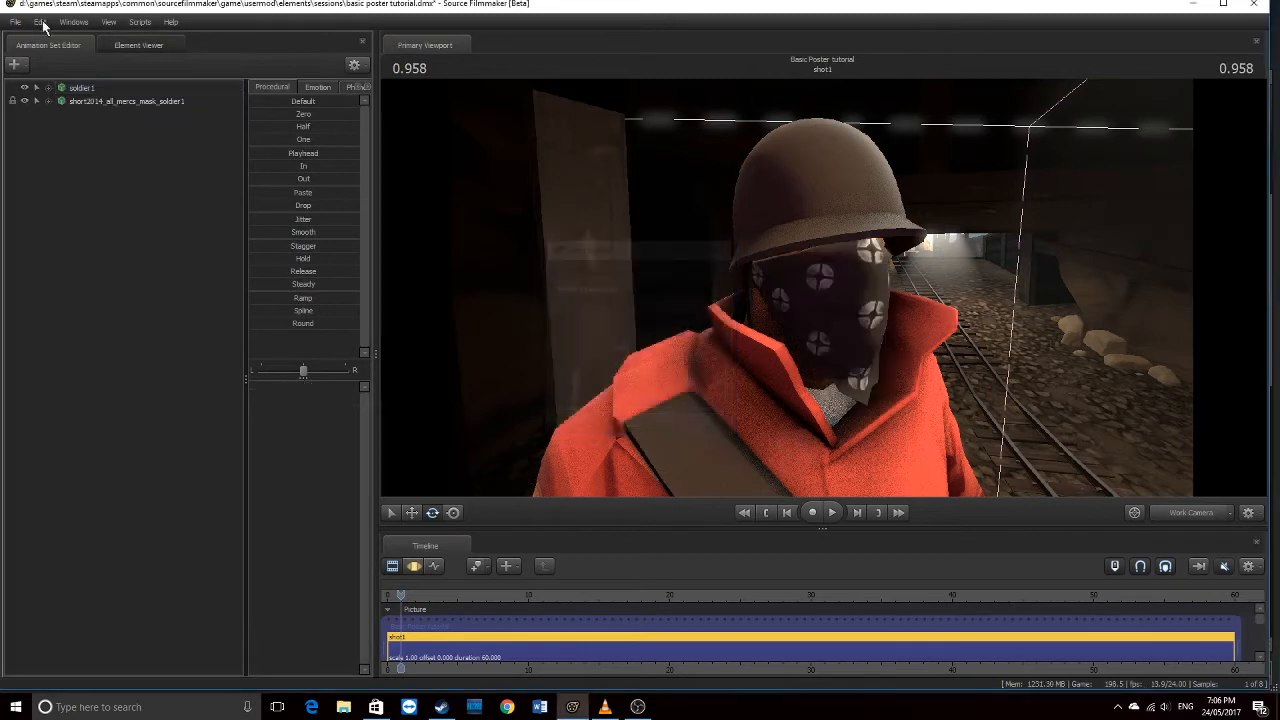
Add the Antarctic Parka Team Fortress item to soldier1
{"action": "right_click", "coordinate": [86, 90]}
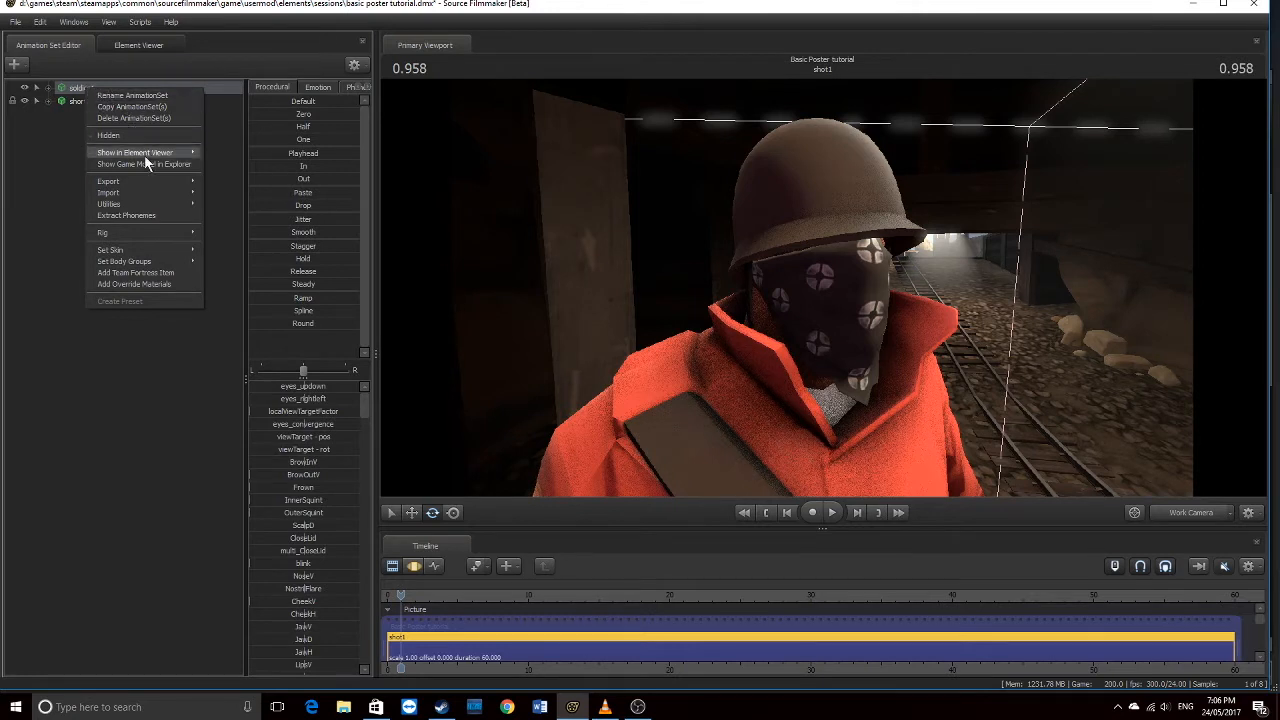
{"action": "left_click", "coordinate": [127, 274]}
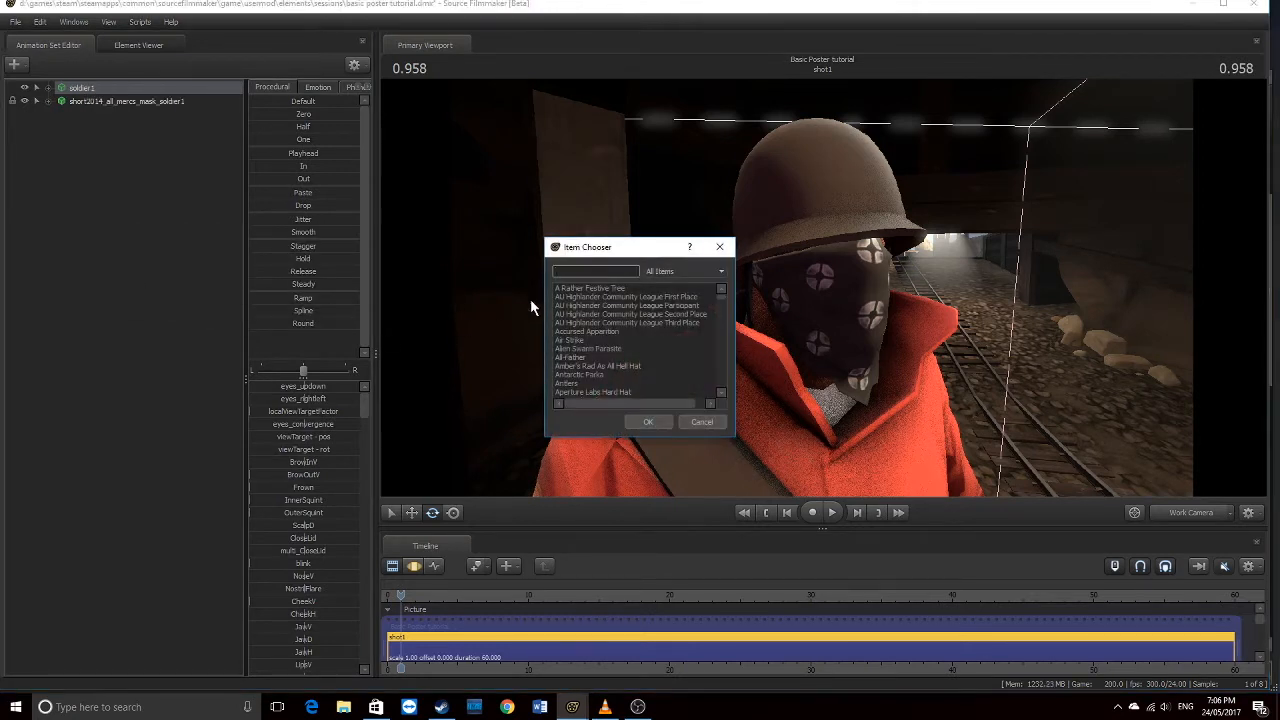
{"action": "type", "text": "anta"}
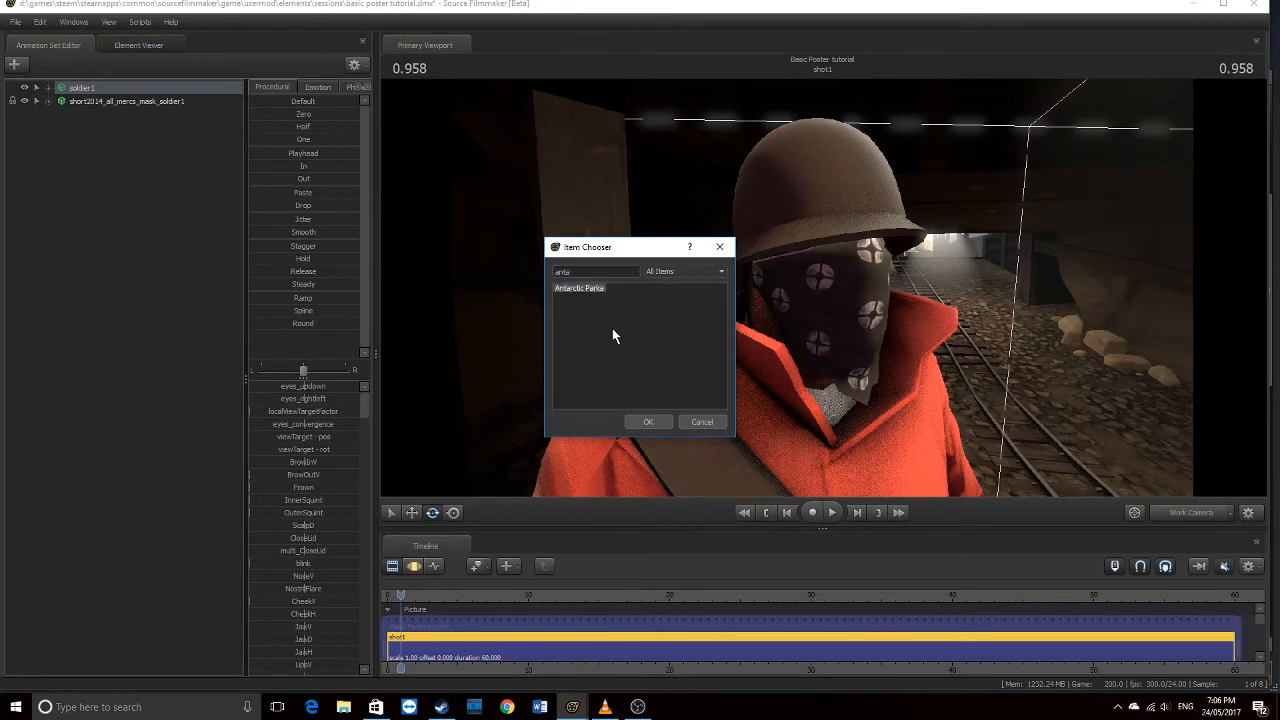
{"action": "left_click", "coordinate": [644, 420]}
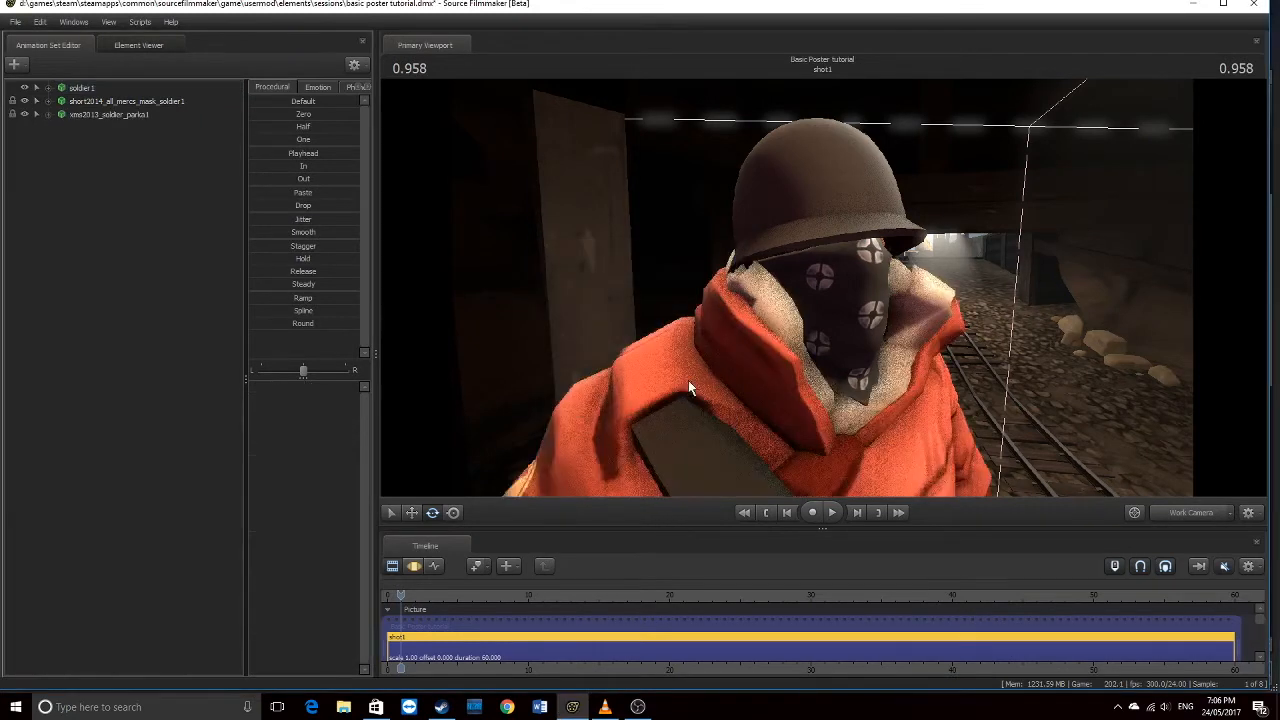
Start Create Animation Set for New Model and clear the model file filter
{"action": "left_click_drag", "start_coordinate": [1145, 463], "coordinate": [1145, 463]}
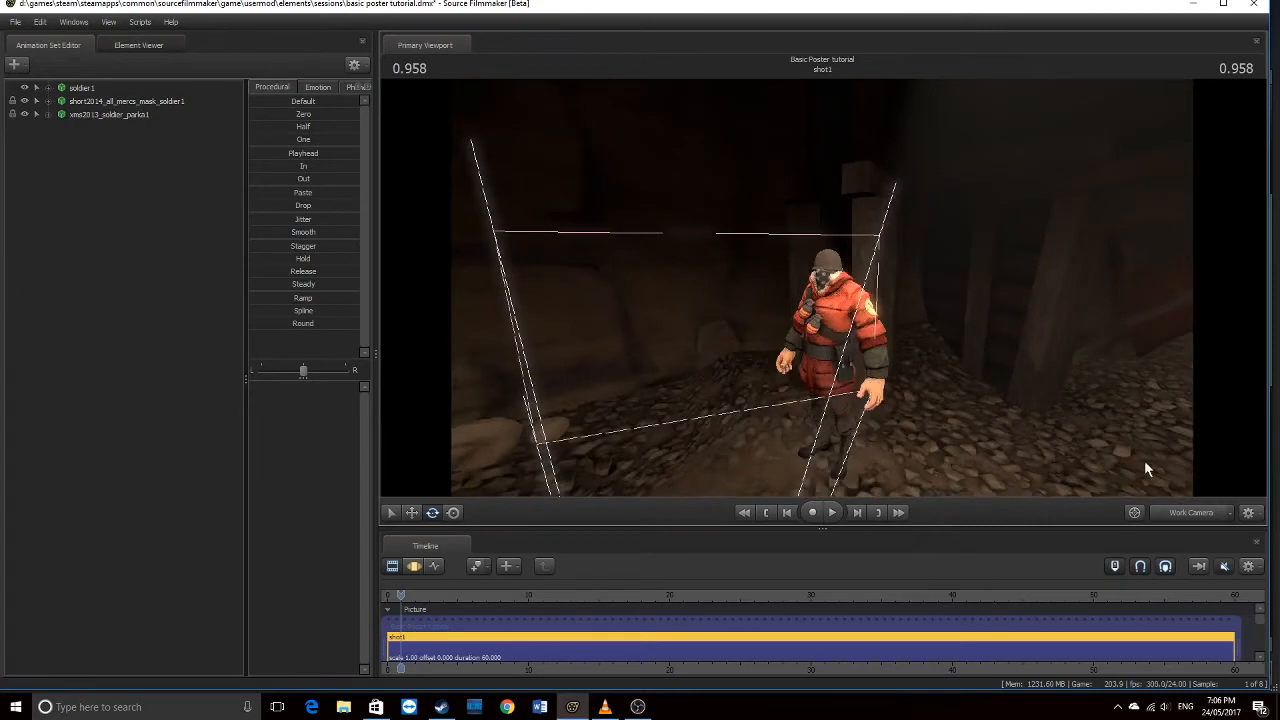
{"action": "left_click", "coordinate": [1183, 508]}
{"action": "left_click", "coordinate": [1183, 508]}
{"action": "right_click", "coordinate": [78, 195]}
{"action": "left_click", "coordinate": [169, 225]}
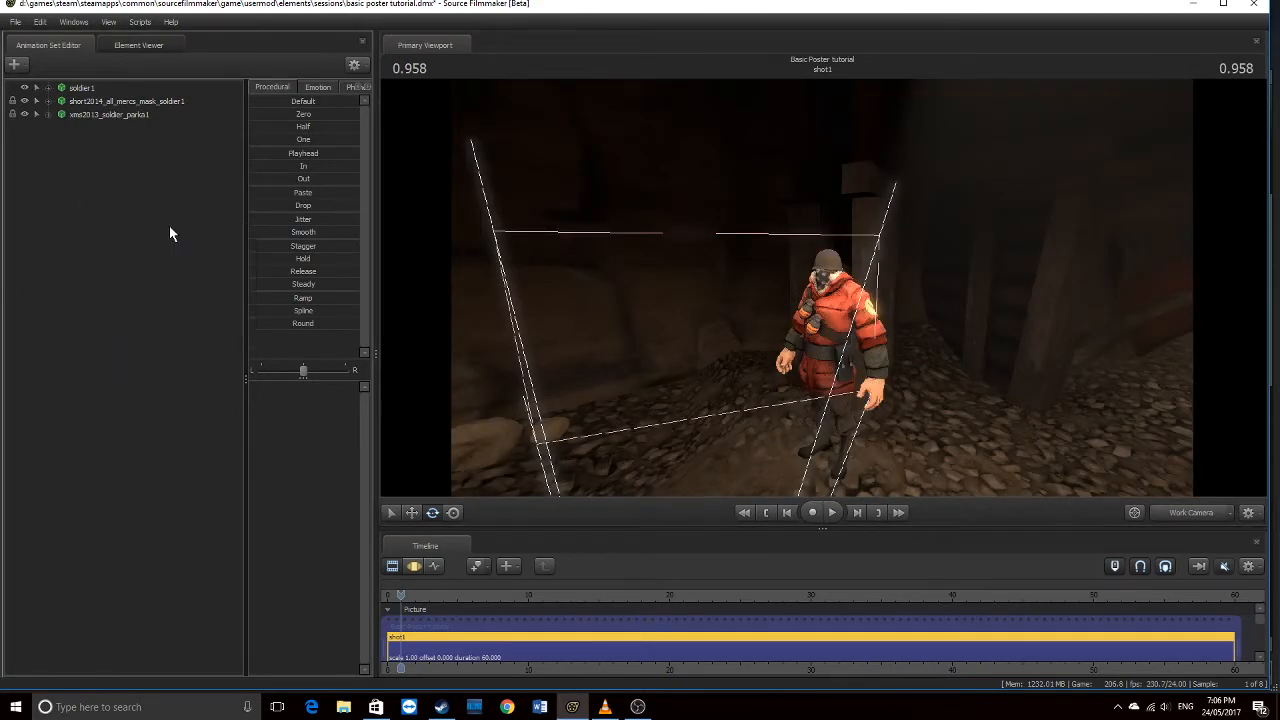
{"action": "key", "text": "BackSpace"}
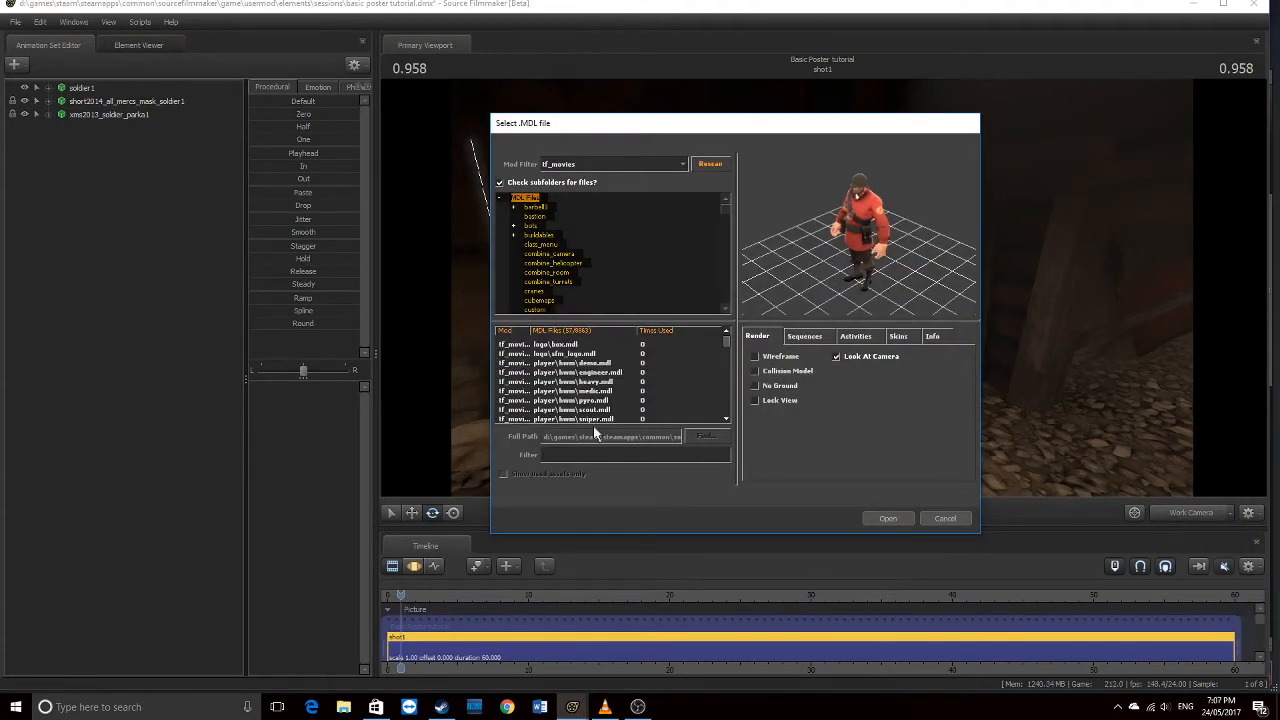
Try the model filters 'brown' and 'parka', then filter the model list by 'xms'
{"action": "scroll", "coordinate": [682, 355], "scroll_direction": "down", "scroll_amount": 10}
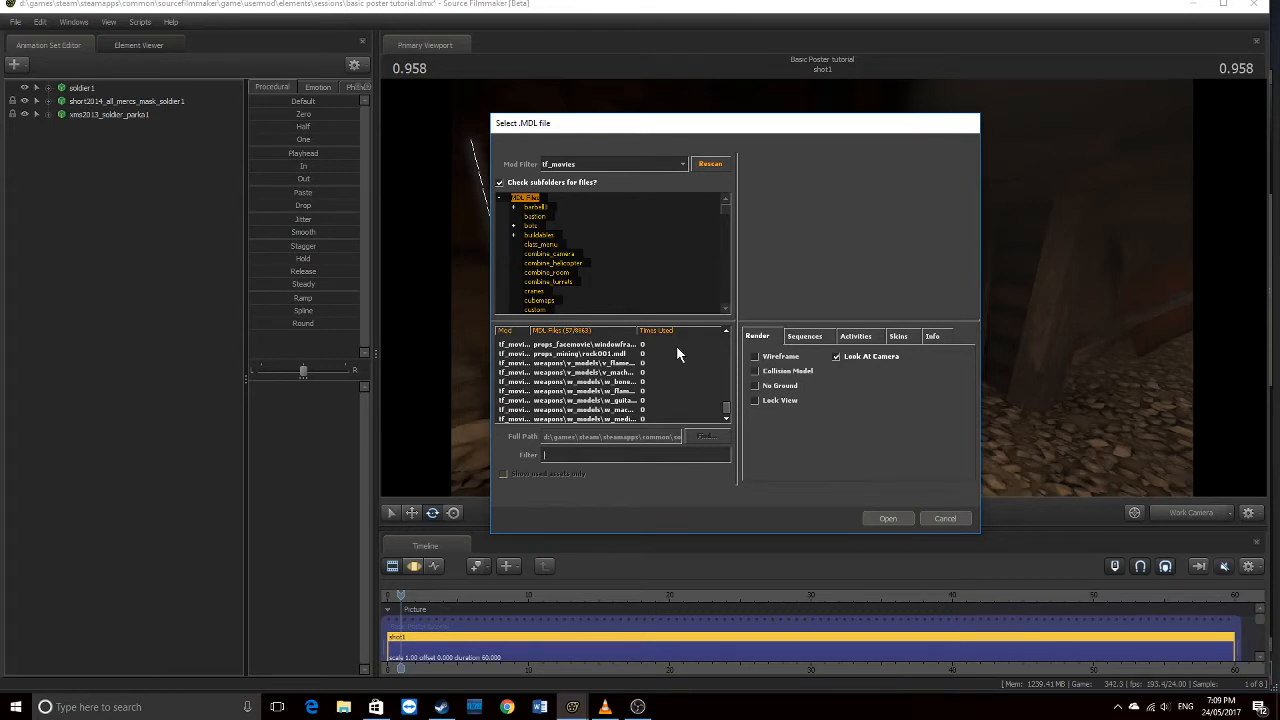
{"action": "type", "text": "brown"}
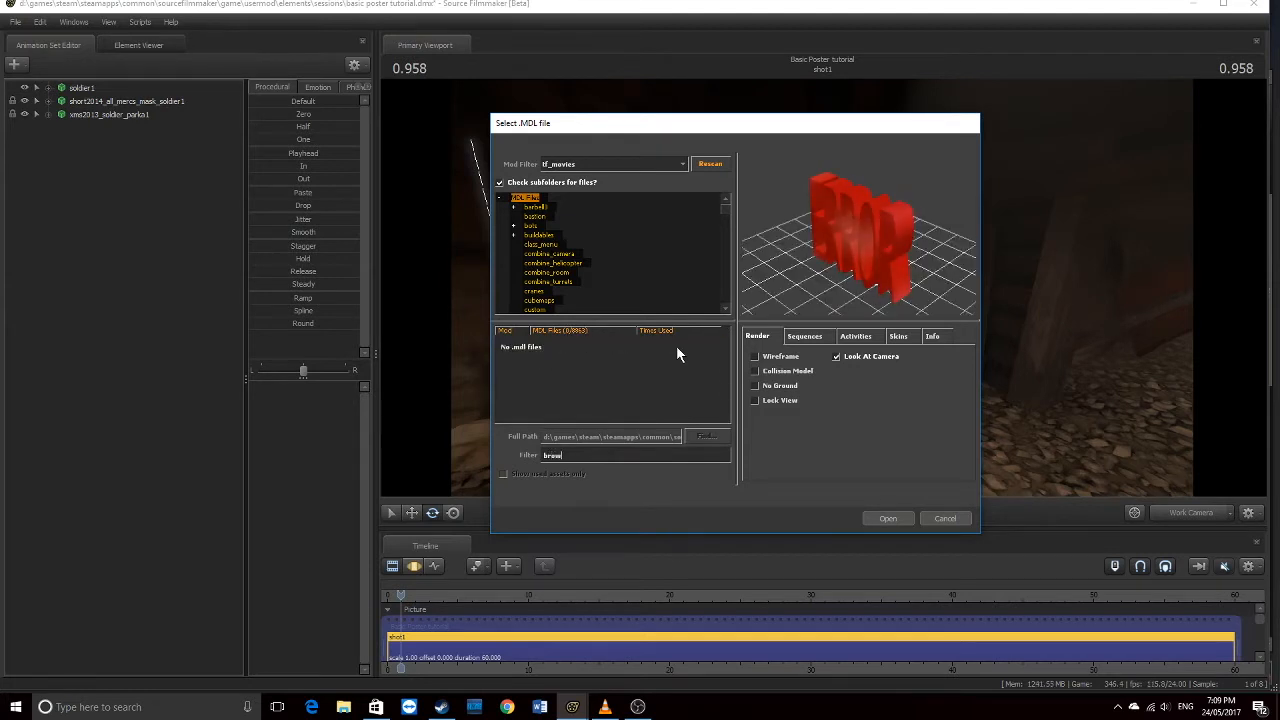
{"action": "key", "text": "BackSpace"}
{"action": "key", "text": "BackSpace"}
{"action": "key", "text": "BackSpace"}
{"action": "key", "text": "BackSpace"}
{"action": "key", "text": "BackSpace"}
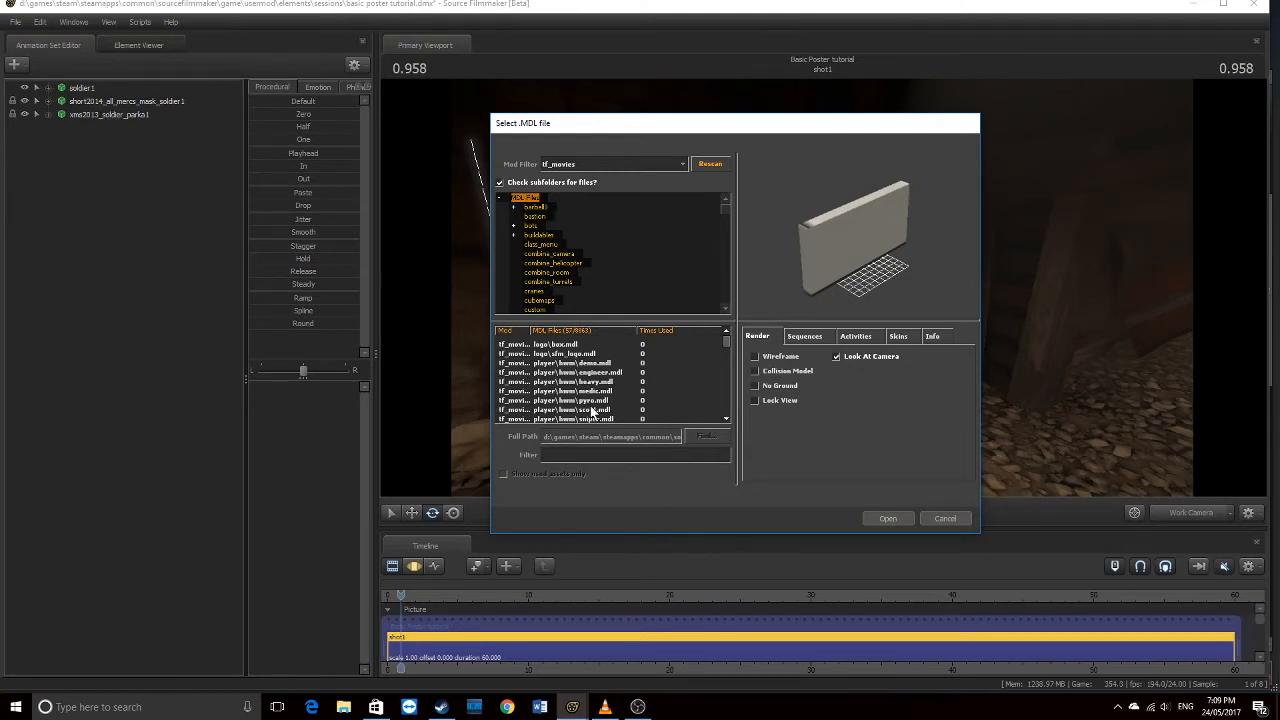
{"action": "type", "text": "parka"}
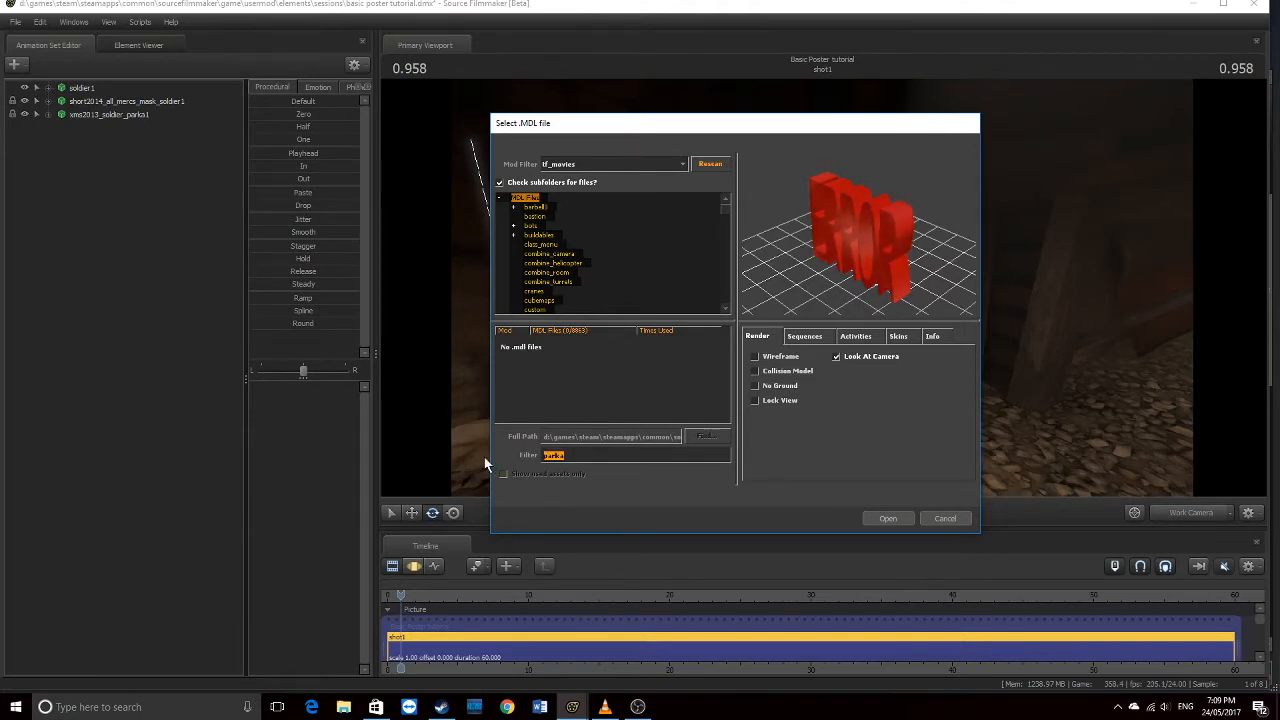
{"action": "key", "text": "BackSpace"}
{"action": "type", "text": "xms"}
Set Mod Filter to All Mods and preview the first xms models
{"action": "left_click", "coordinate": [592, 165]}
{"action": "left_click", "coordinate": [583, 178]}
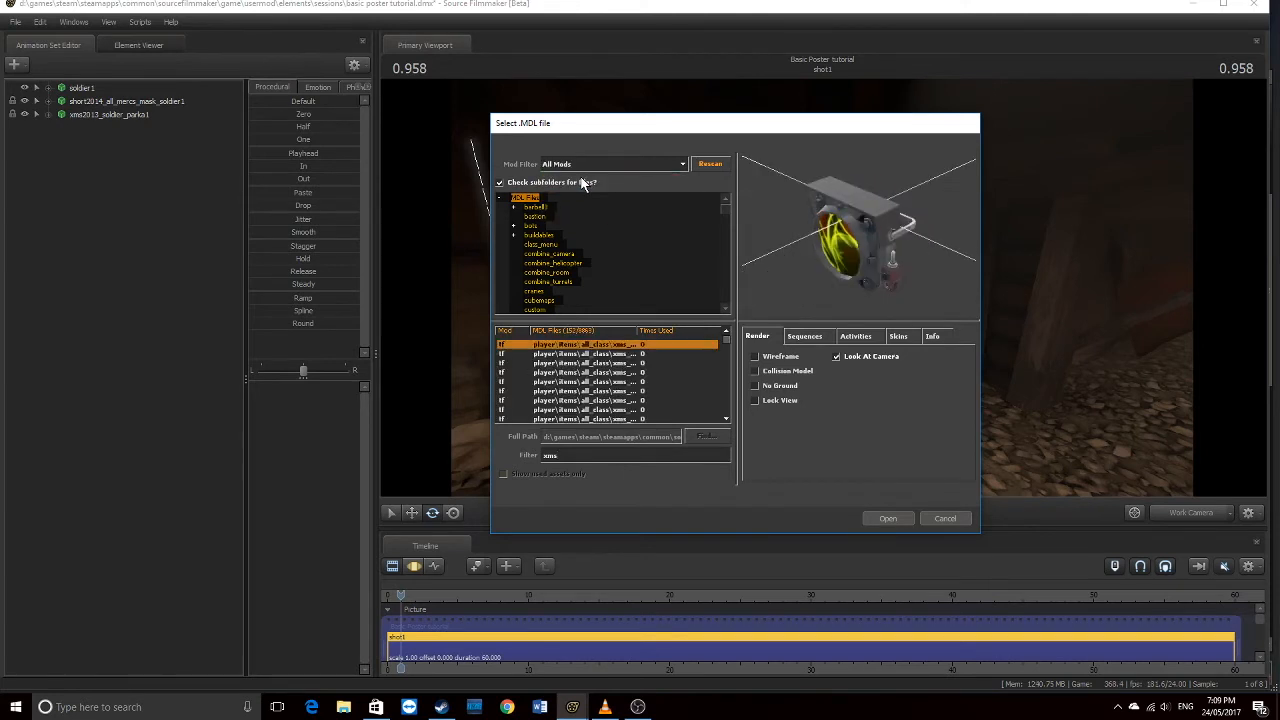
{"action": "left_click", "coordinate": [622, 355]}
{"action": "left_click", "coordinate": [624, 362]}
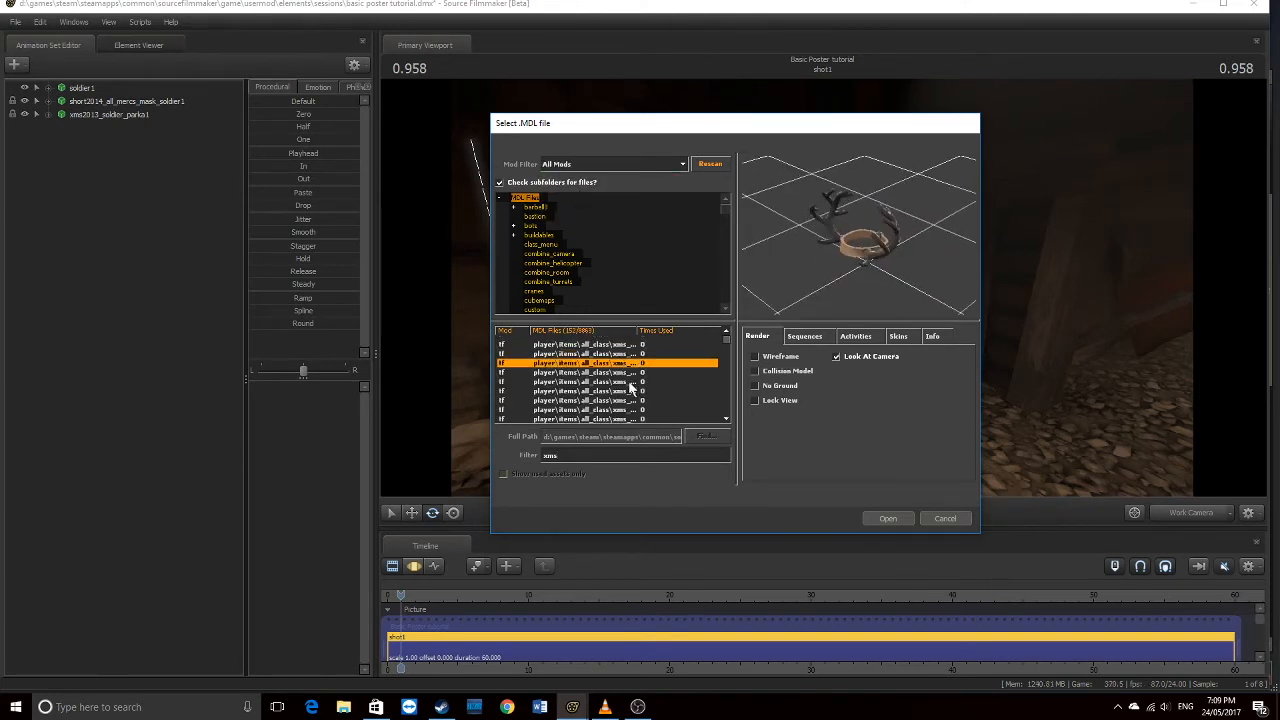
{"action": "left_click", "coordinate": [628, 381]}
{"action": "left_click", "coordinate": [627, 364]}
{"action": "scroll", "coordinate": [605, 372], "scroll_direction": "down", "scroll_amount": 5}
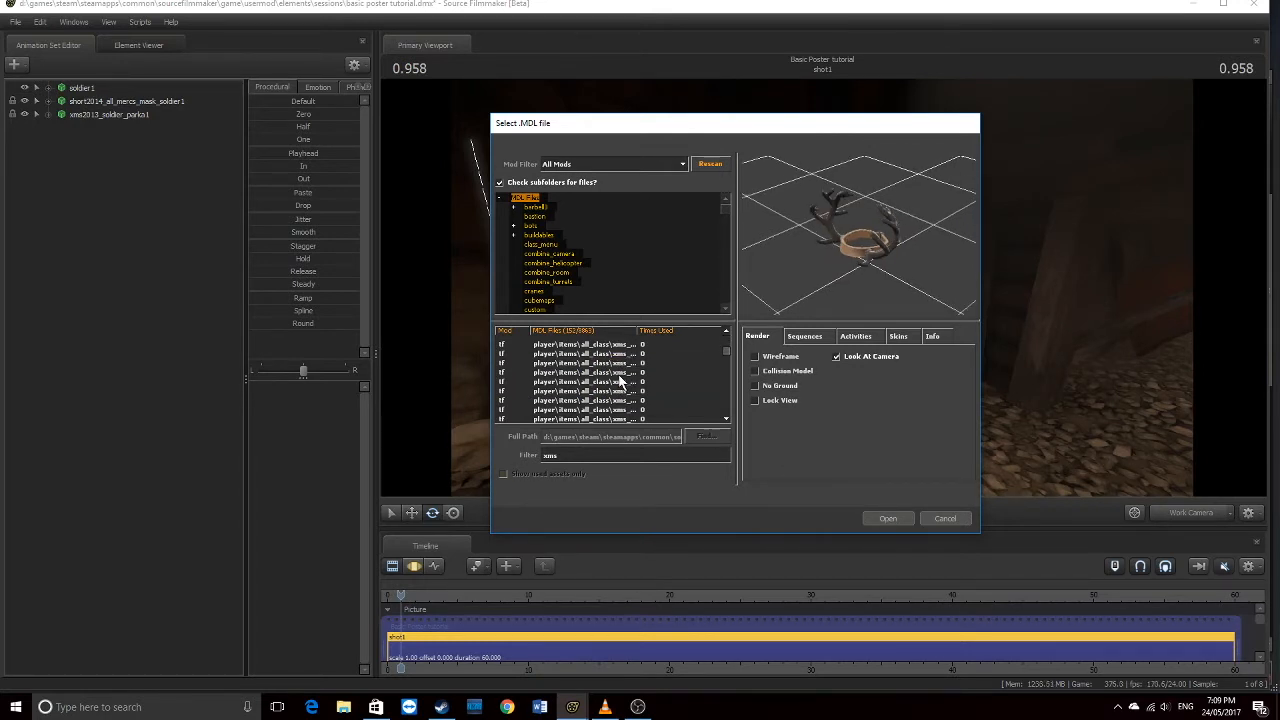
{"action": "scroll", "coordinate": [620, 381], "scroll_direction": "down", "scroll_amount": 10}
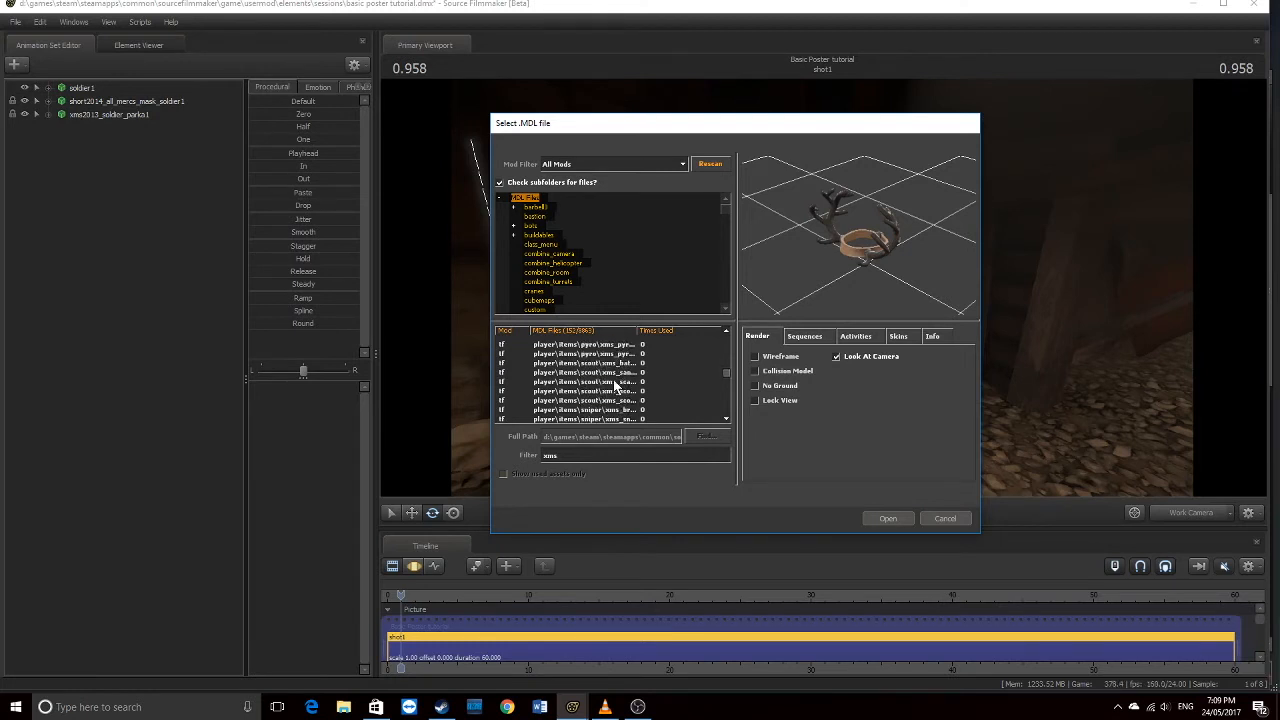
Preview more xms models: the sniper reindeer, soldier items and other sniper items
{"action": "left_click", "coordinate": [613, 382]}
{"action": "scroll", "coordinate": [607, 388], "scroll_direction": "down", "scroll_amount": 1}
{"action": "scroll", "coordinate": [607, 388], "scroll_direction": "down", "scroll_amount": 2}
{"action": "left_click", "coordinate": [612, 374]}
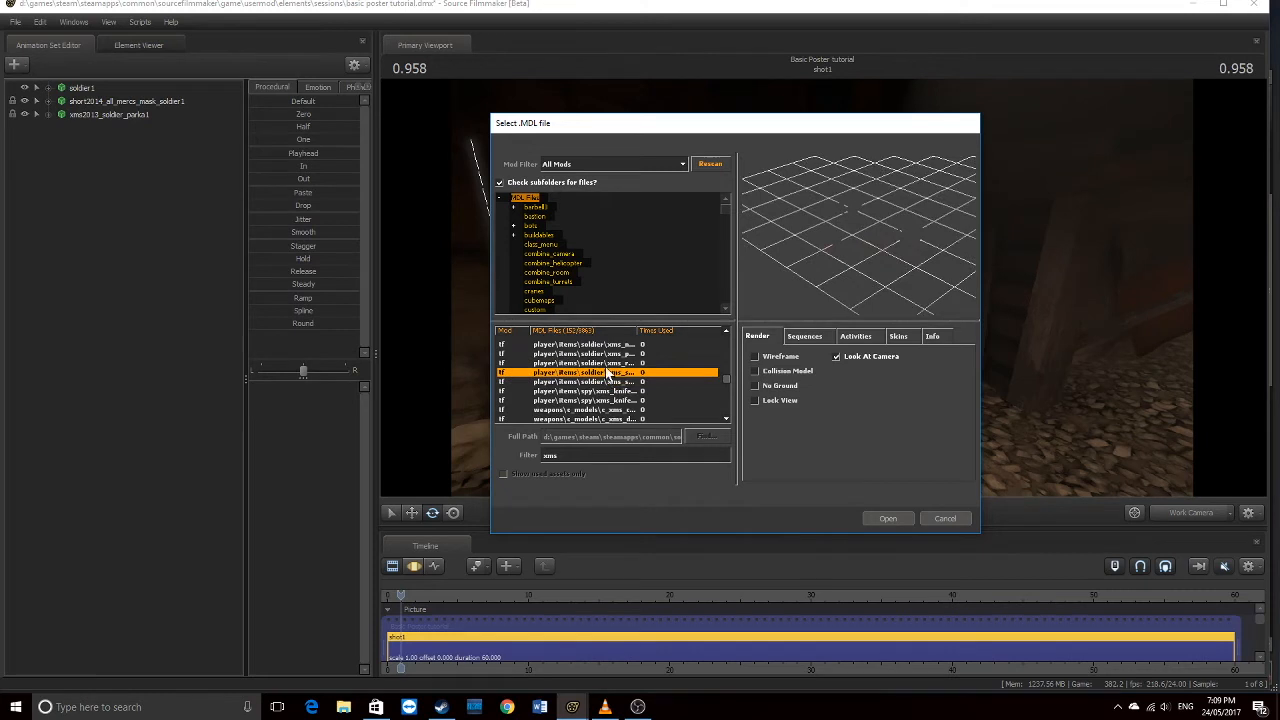
{"action": "left_click", "coordinate": [607, 363]}
{"action": "left_click", "coordinate": [605, 354]}
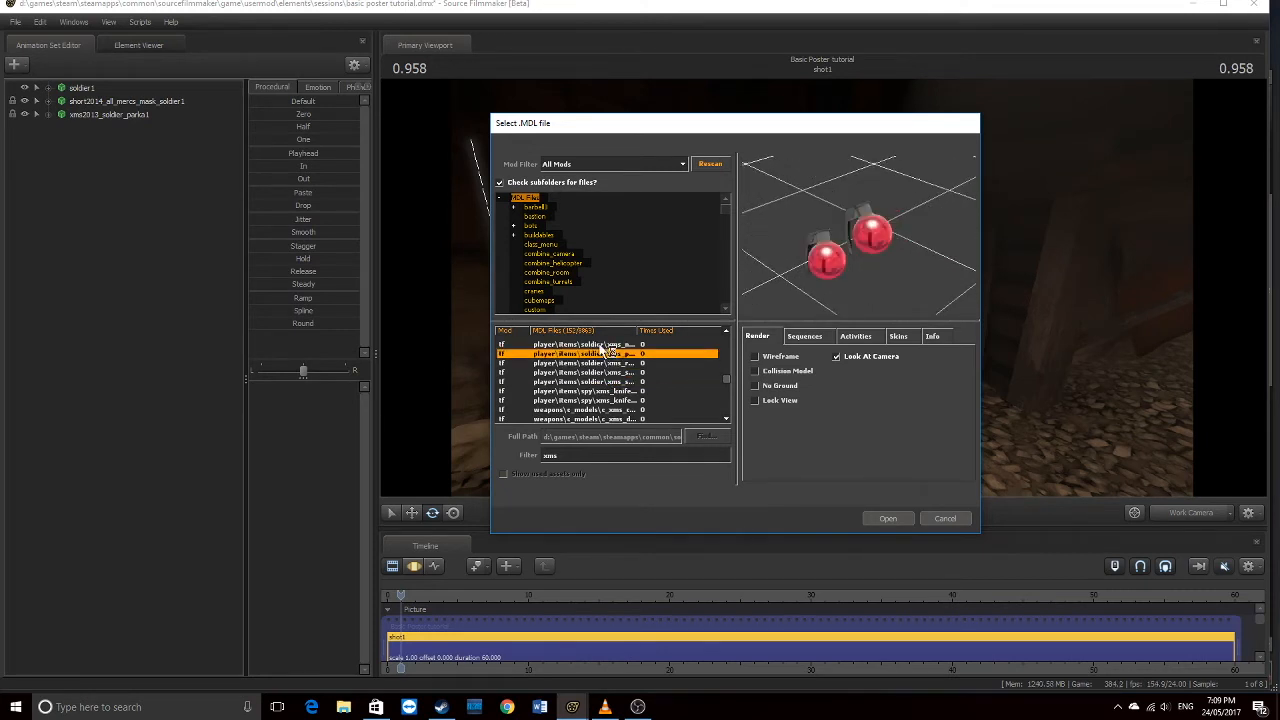
{"action": "left_click", "coordinate": [603, 345]}
{"action": "scroll", "coordinate": [604, 356], "scroll_direction": "up", "scroll_amount": 2}
{"action": "left_click", "coordinate": [617, 392]}
{"action": "left_click", "coordinate": [614, 383]}
Preview the spy xms knife, then pick the sniper xms_braindeer model and open it
{"action": "scroll", "coordinate": [609, 373], "scroll_direction": "down", "scroll_amount": 3}
{"action": "left_click", "coordinate": [607, 372]}
{"action": "left_click", "coordinate": [605, 363]}
{"action": "left_click", "coordinate": [606, 355]}
{"action": "scroll", "coordinate": [612, 368], "scroll_direction": "up", "scroll_amount": 3}
{"action": "left_click", "coordinate": [608, 382]}
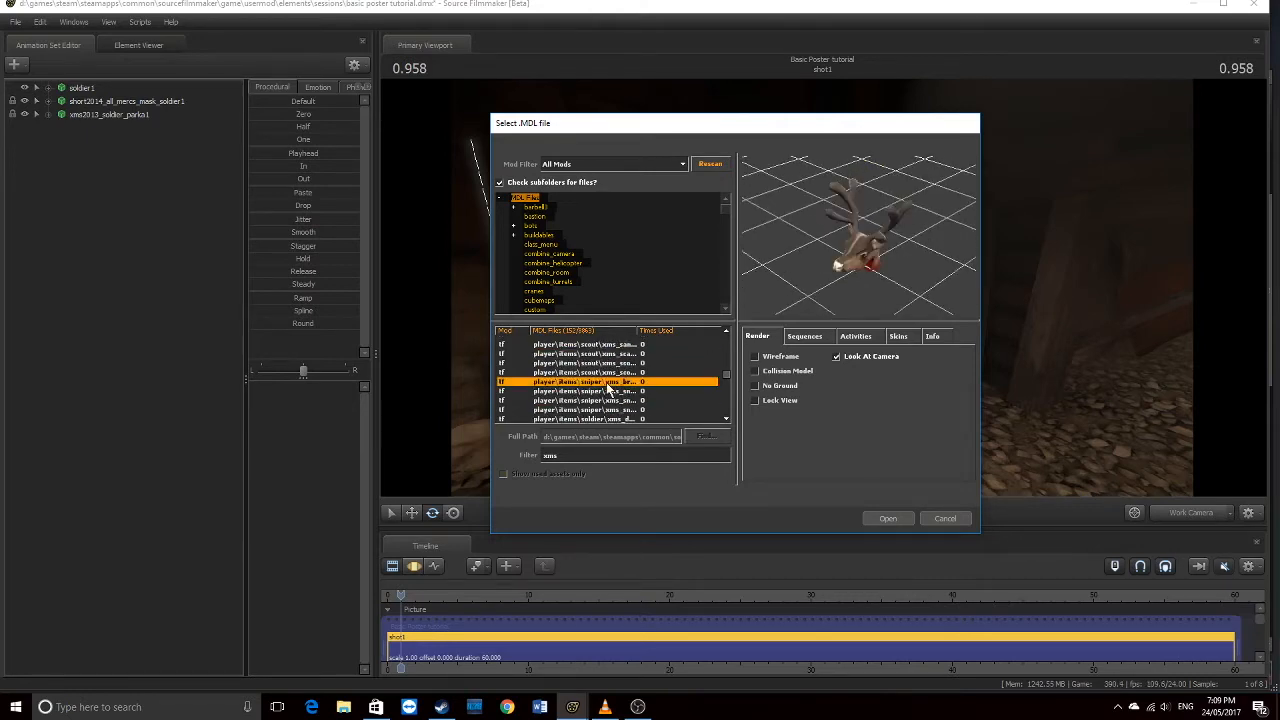
{"action": "left_click", "coordinate": [895, 512]}
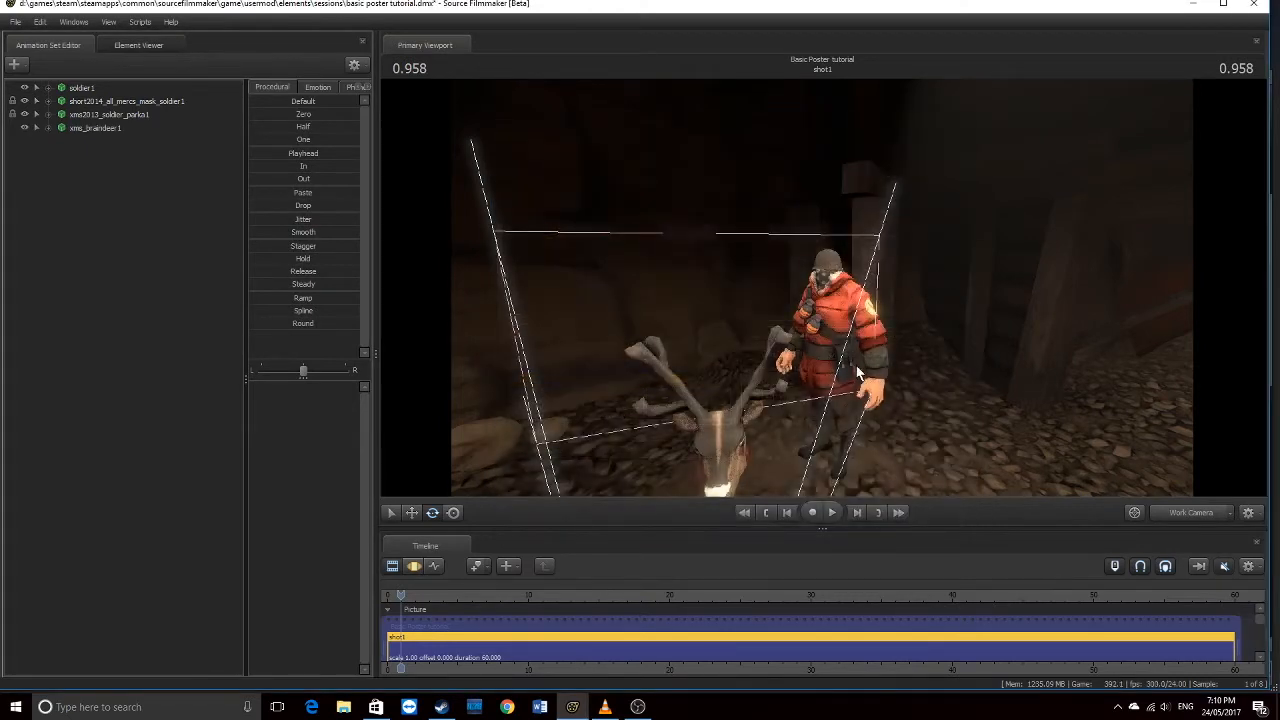
Fly the Work Camera in close to the reindeer
{"action": "key", "text": "w"}
{"action": "mouse_move", "coordinate": [822, 288]}
{"action": "left_mouse_down"}
{"action": "mouse_move", "coordinate": [790, 385]}
{"action": "mouse_move", "coordinate": [830, 360]}
{"action": "mouse_move", "coordinate": [842, 315]}
{"action": "mouse_move", "coordinate": [846, 350]}
{"action": "mouse_move", "coordinate": [820, 285]}
{"action": "left_mouse_up"}
{"action": "key", "text": "w"}
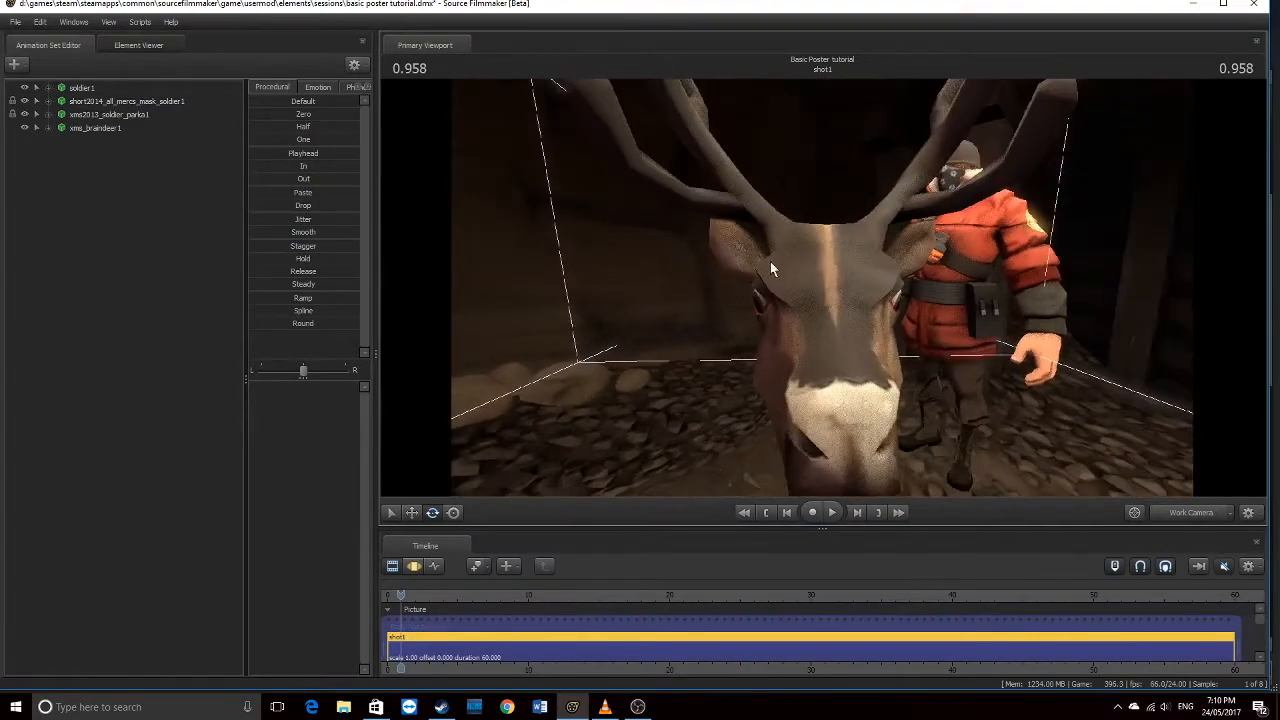
Browse soldier1's Add Team Fortress Item chooser without adding anything, then delete xms_braindeer1
{"action": "left_click", "coordinate": [92, 88]}
{"action": "right_click", "coordinate": [92, 88]}
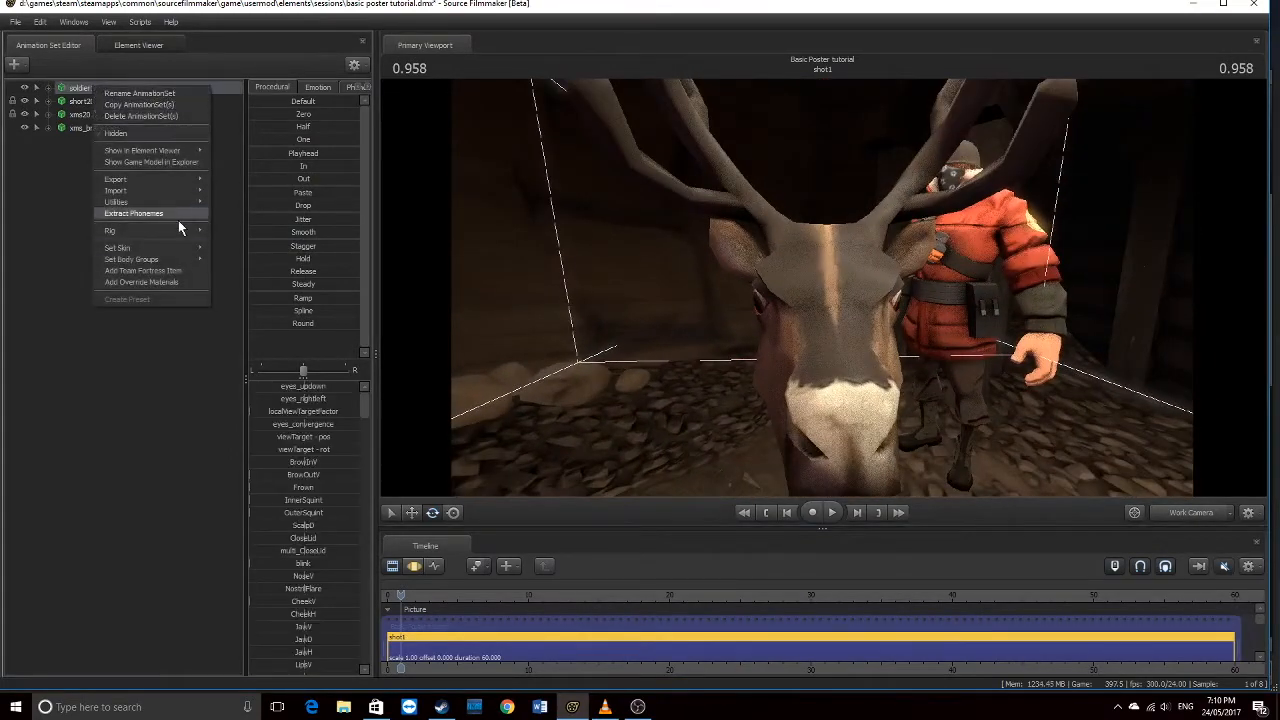
{"action": "left_click", "coordinate": [174, 276]}
{"action": "type", "text": "car"}
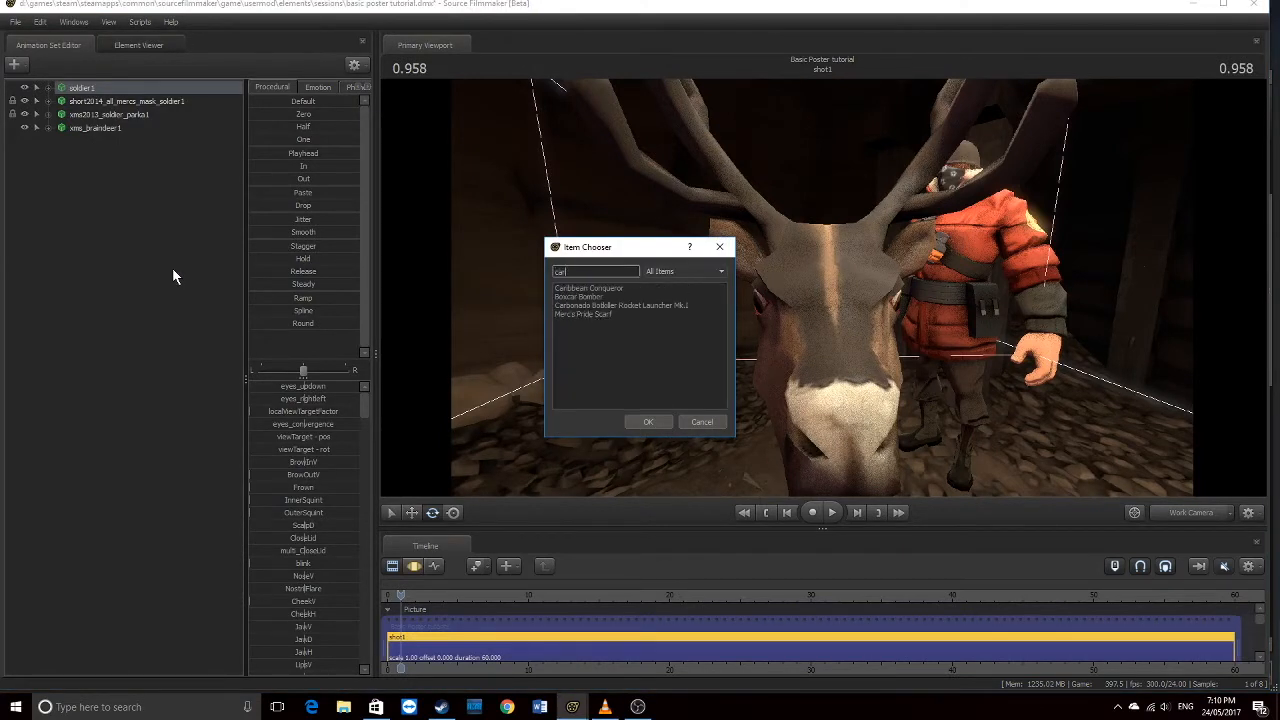
{"action": "key", "text": "BackSpace"}
{"action": "key", "text": "BackSpace"}
{"action": "key", "text": "BackSpace"}
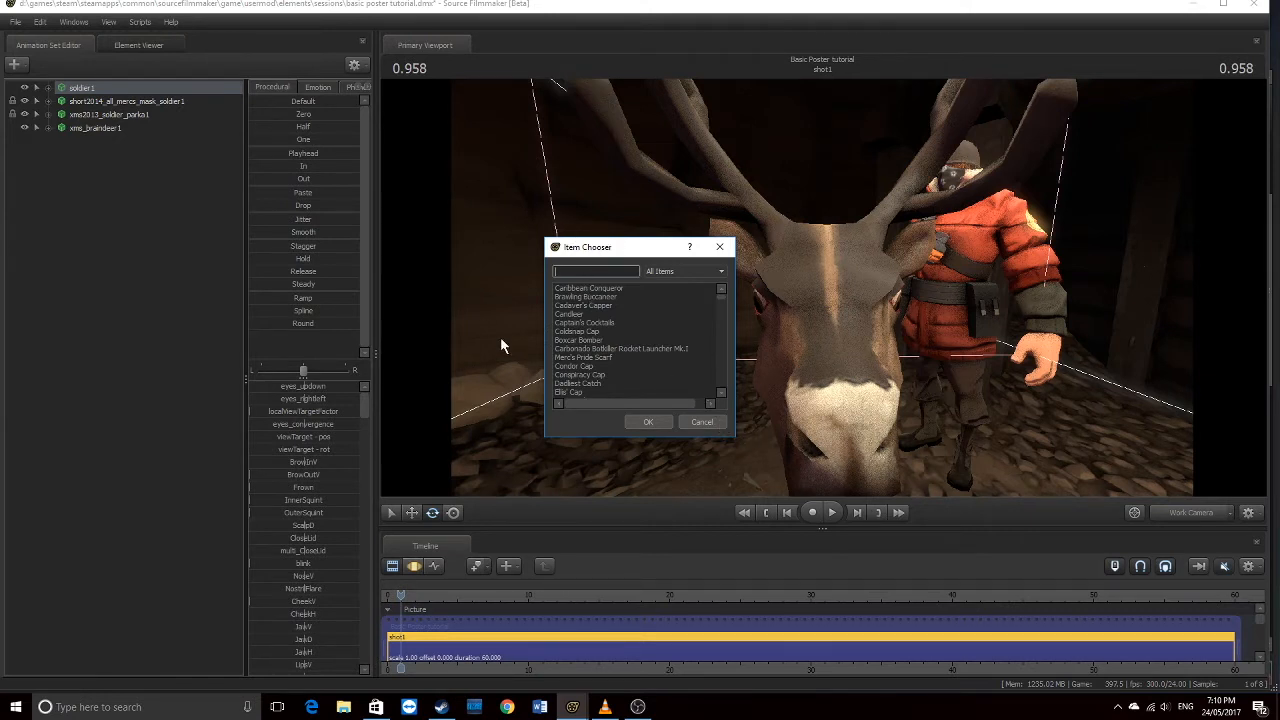
{"action": "left_click_drag", "start_coordinate": [618, 239], "coordinate": [582, 184]}
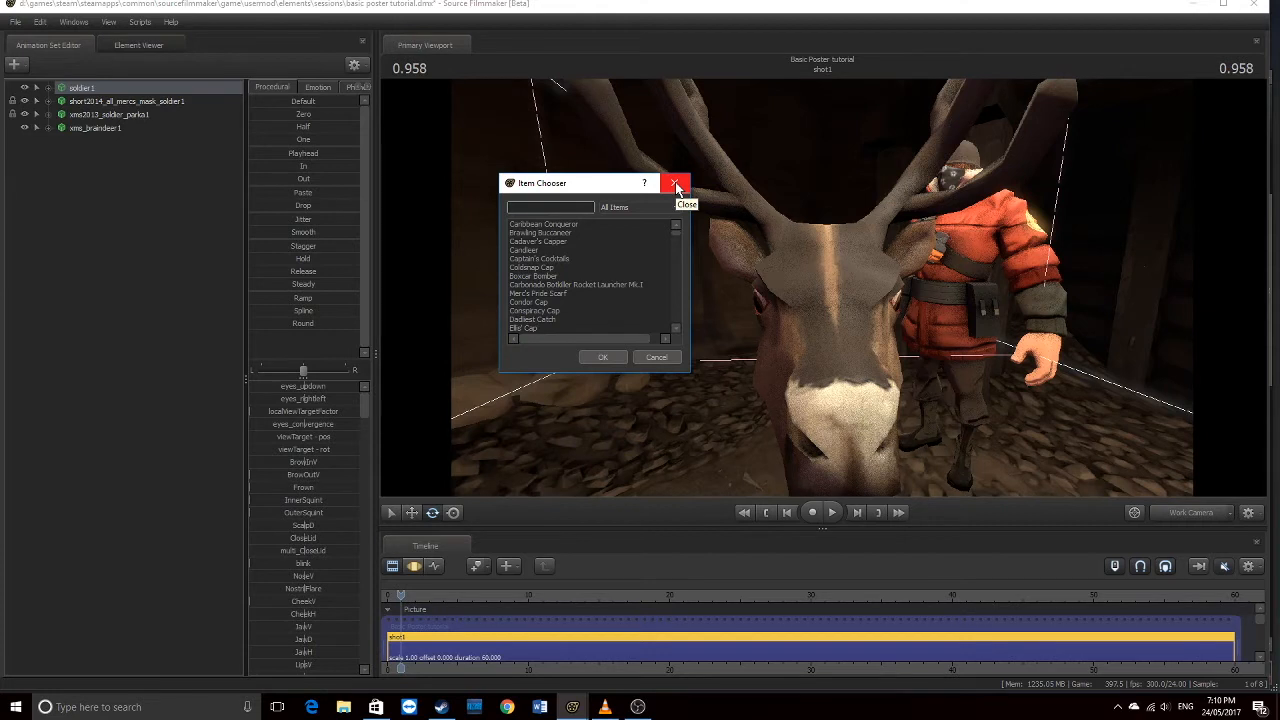
{"action": "left_click", "coordinate": [675, 182]}
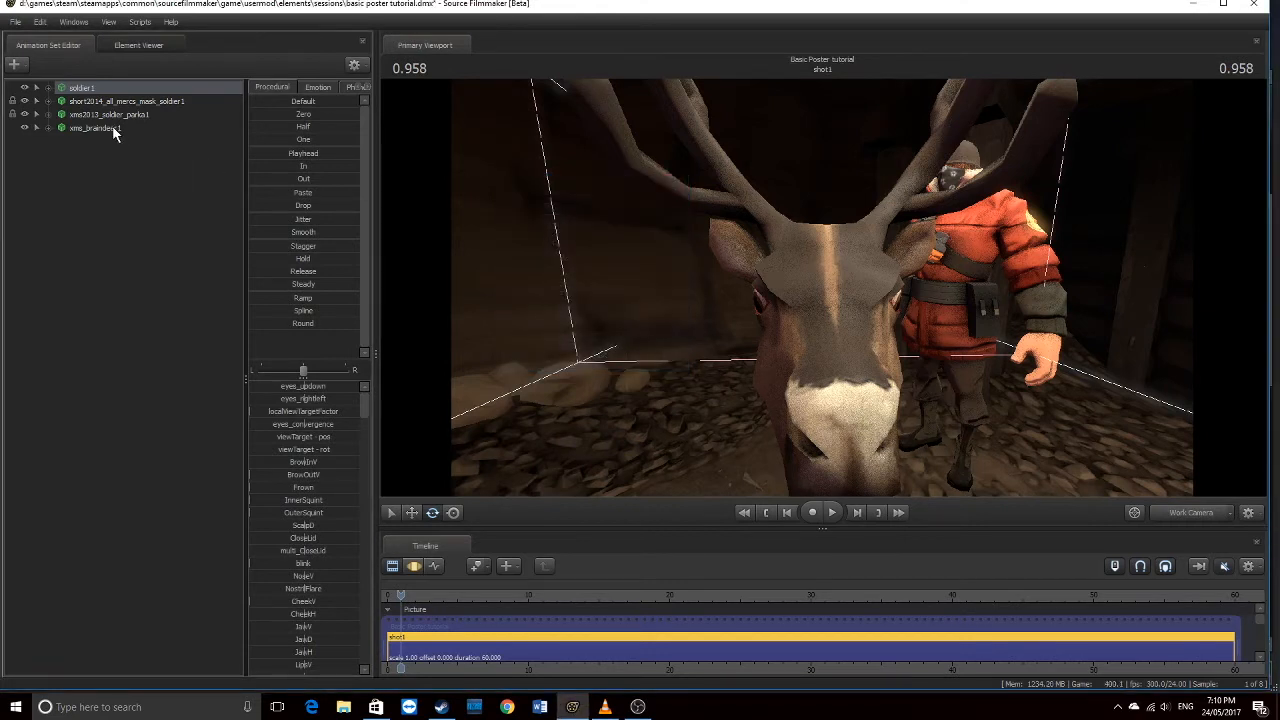
{"action": "right_click", "coordinate": [112, 128]}
{"action": "left_click", "coordinate": [157, 157]}
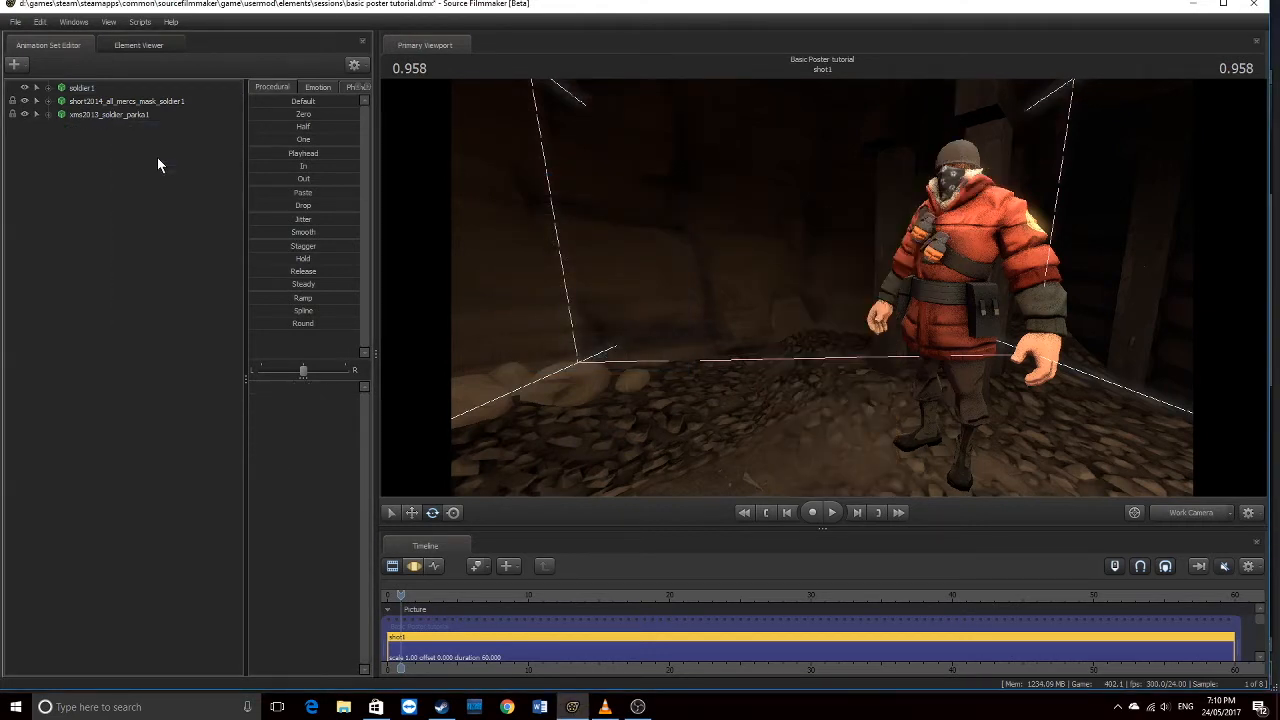
View through camera1, check the soldier's skins, and remove his helmet via body groups
{"action": "left_click", "coordinate": [1178, 514]}
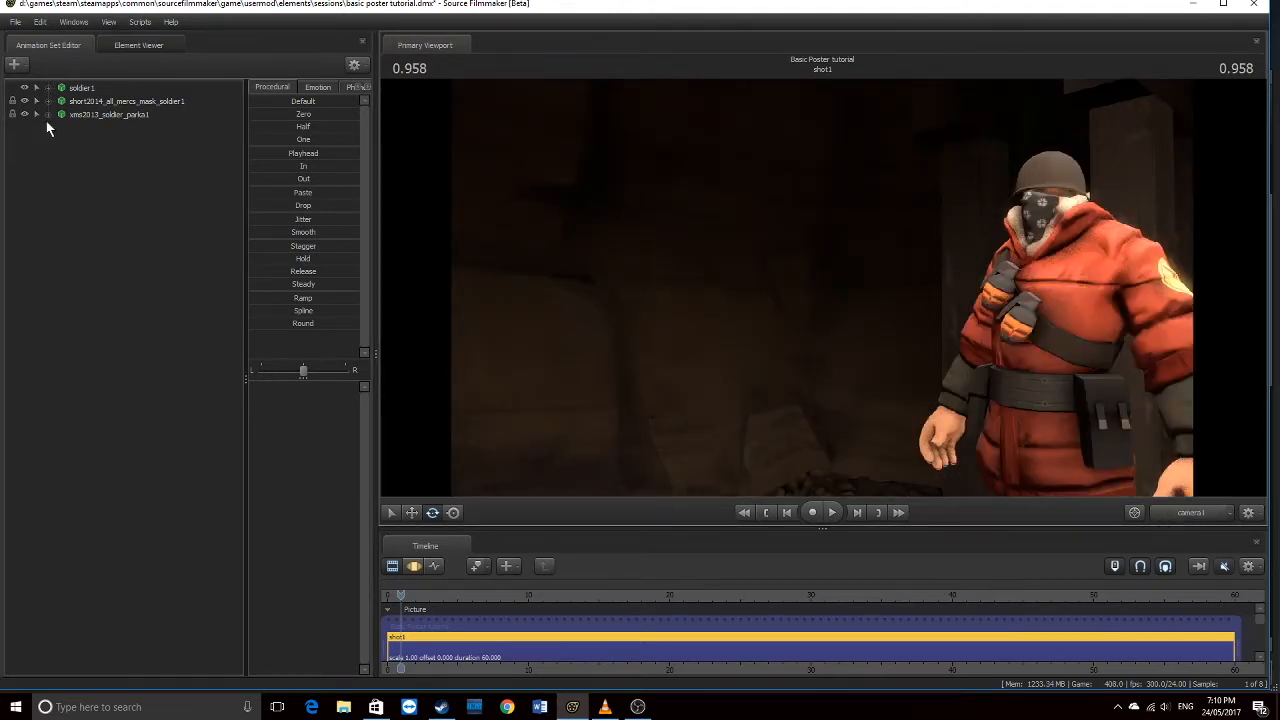
{"action": "right_click", "coordinate": [96, 87]}
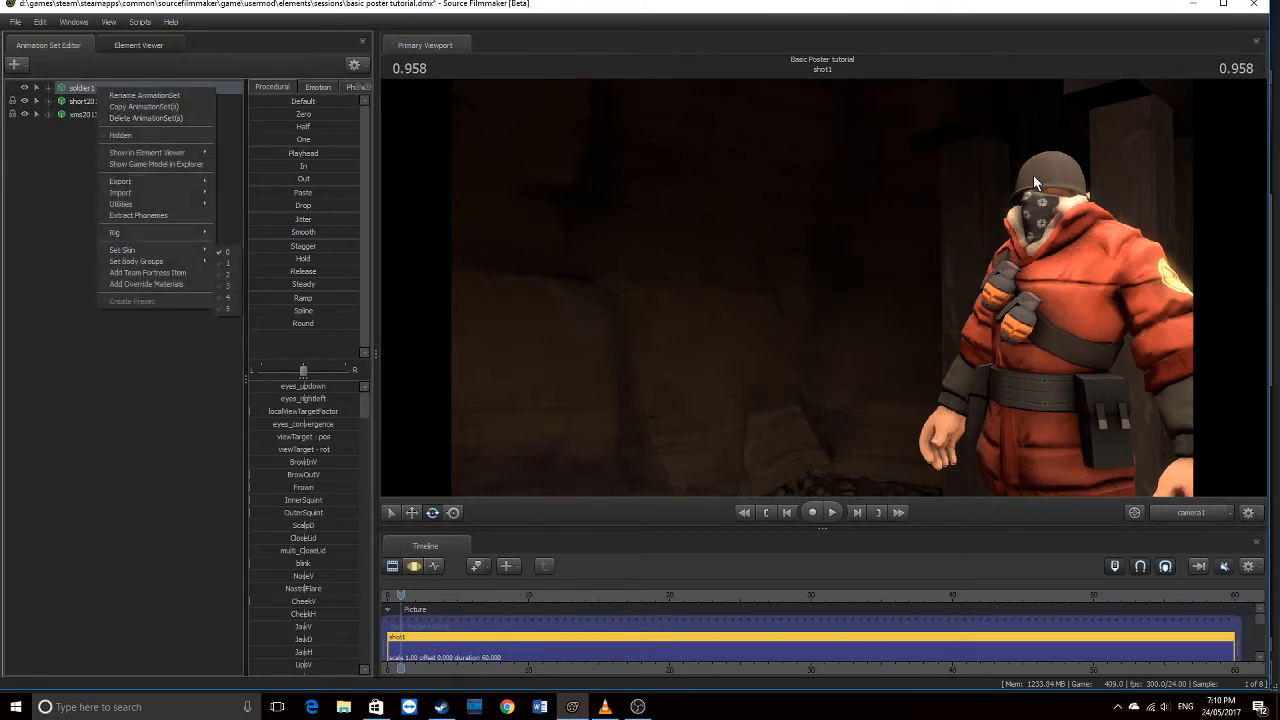
{"action": "left_click", "coordinate": [1016, 208]}
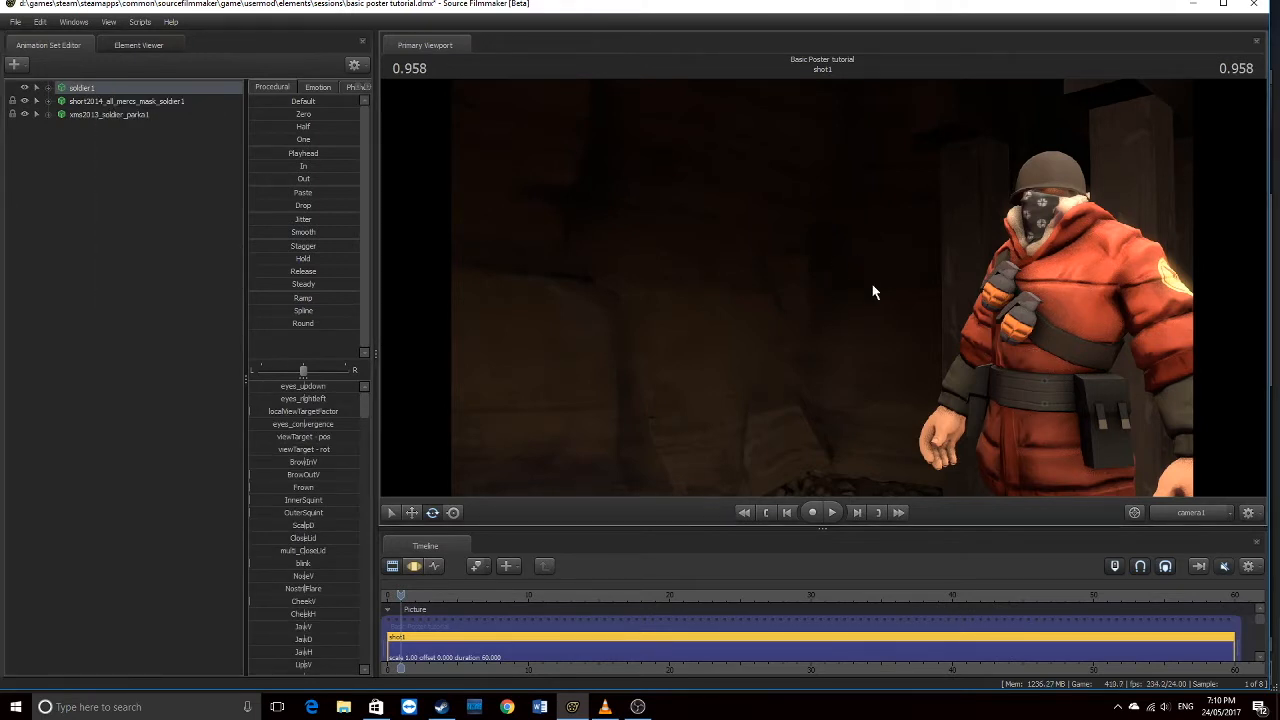
{"action": "right_click", "coordinate": [100, 90]}
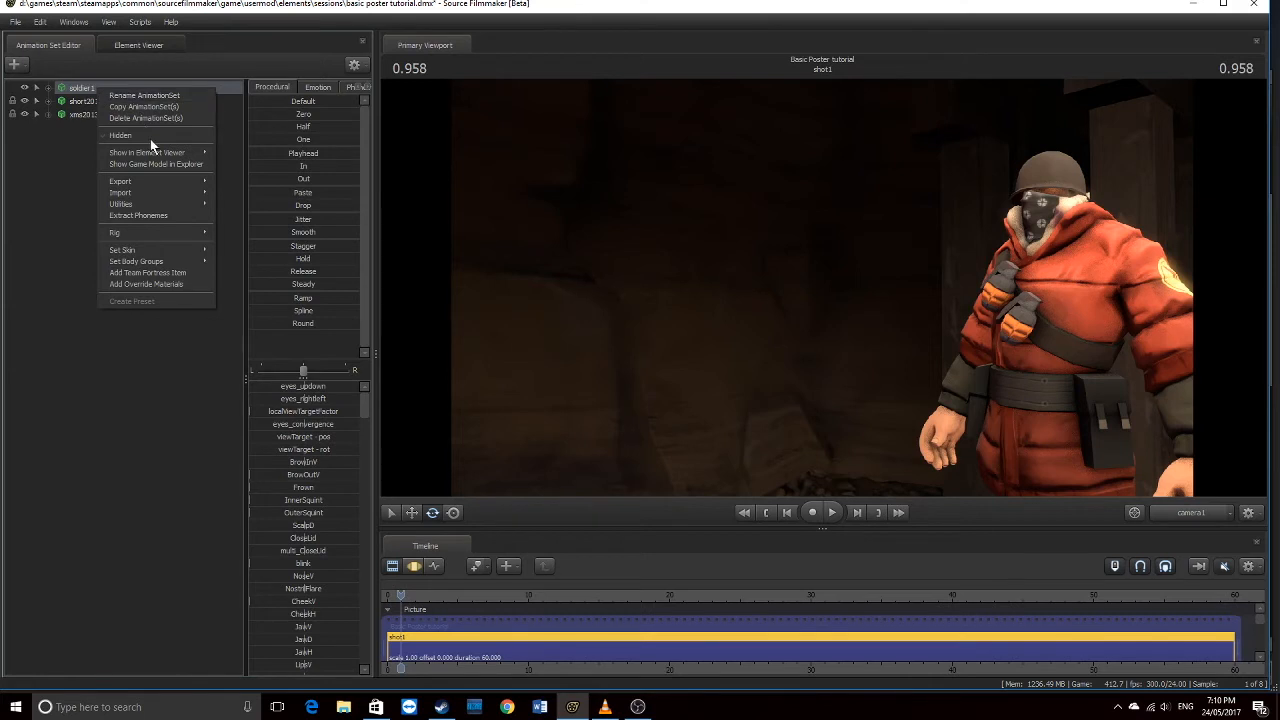
{"action": "mouse_move", "coordinate": [164, 264]}
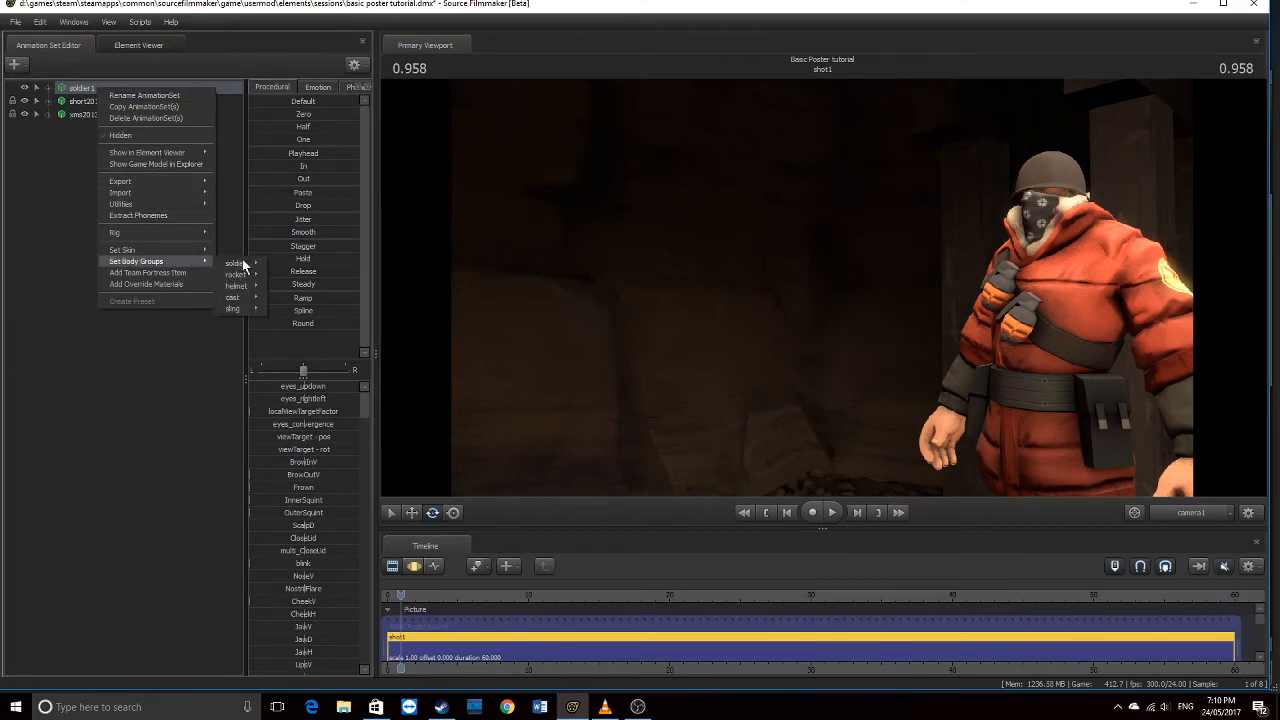
{"action": "mouse_move", "coordinate": [248, 285]}
{"action": "left_click", "coordinate": [309, 298]}
Set soldier1's helmet body group to helmet_damaged_bodygroup and return to Work Camera
{"action": "right_click", "coordinate": [89, 90]}
{"action": "mouse_move", "coordinate": [150, 261]}
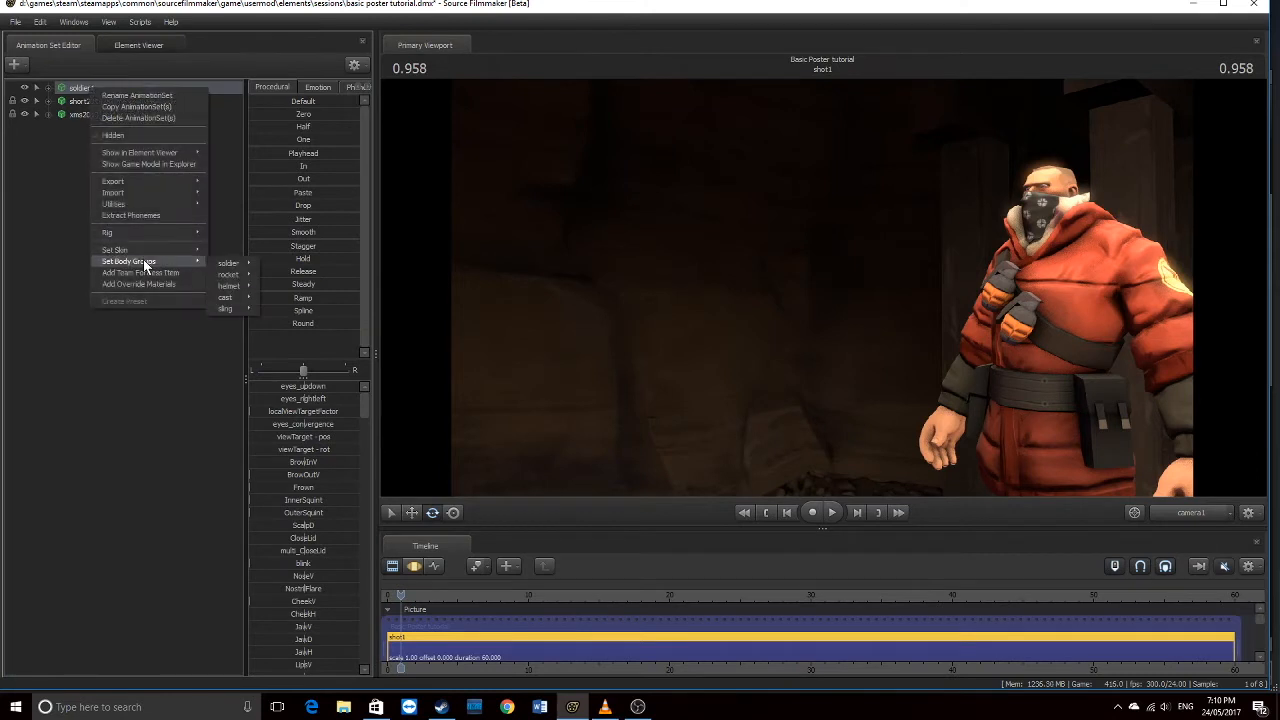
{"action": "mouse_move", "coordinate": [235, 286]}
{"action": "left_click", "coordinate": [295, 311]}
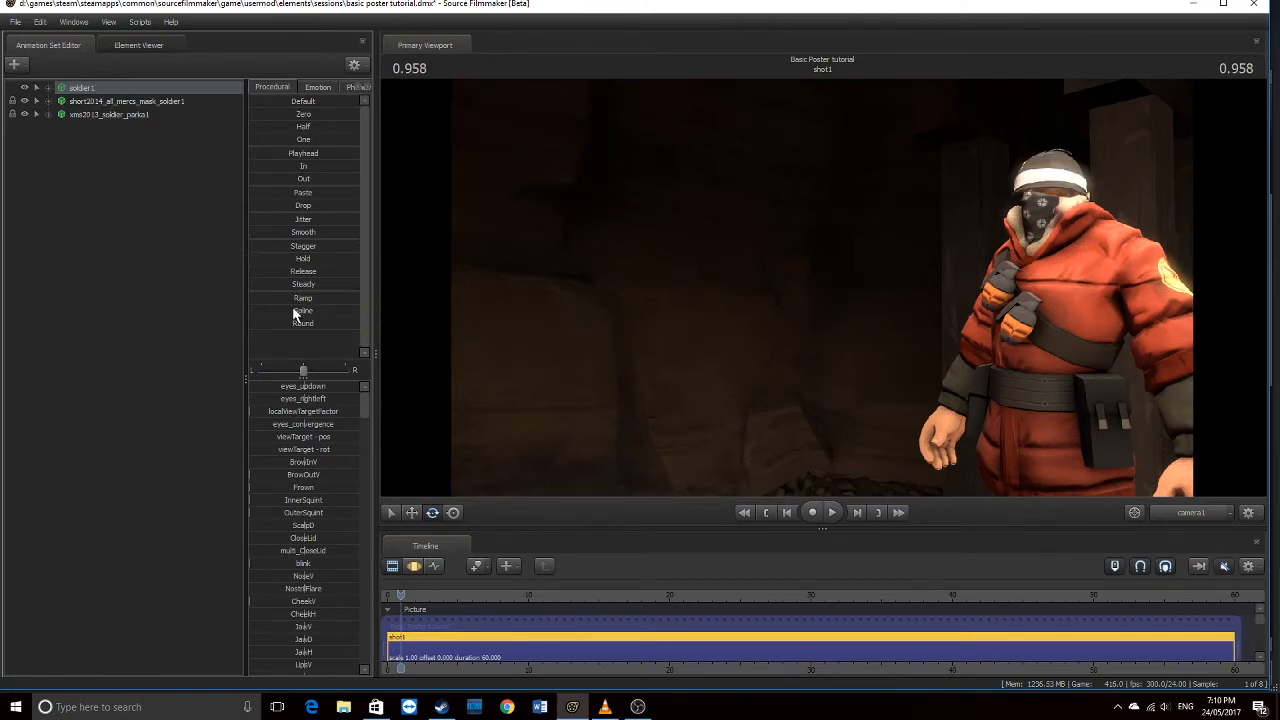
{"action": "left_click", "coordinate": [1199, 516]}
{"action": "left_click_drag", "start_coordinate": [1018, 369], "coordinate": [1080, 400]}
Set soldier1's helmet body group to <none>
{"action": "key", "text": "w"}
{"action": "right_click", "coordinate": [73, 92]}
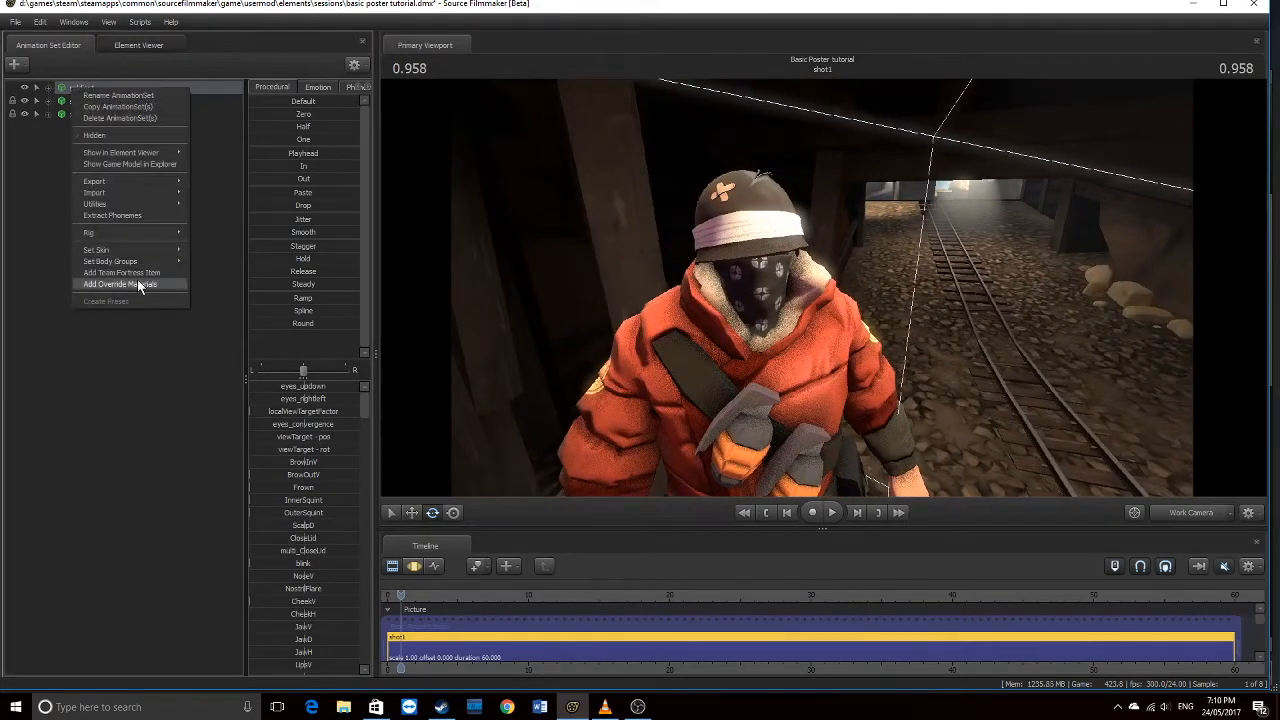
{"action": "mouse_move", "coordinate": [151, 262]}
{"action": "mouse_move", "coordinate": [220, 286]}
{"action": "left_click", "coordinate": [270, 302]}
Add the Team Captain officer's cap to soldier1, searching 'team' in the item chooser
{"action": "left_click_drag", "start_coordinate": [984, 257], "coordinate": [800, 262]}
{"action": "key", "text": "s"}
{"action": "key", "text": "d"}
{"action": "right_click", "coordinate": [101, 90]}
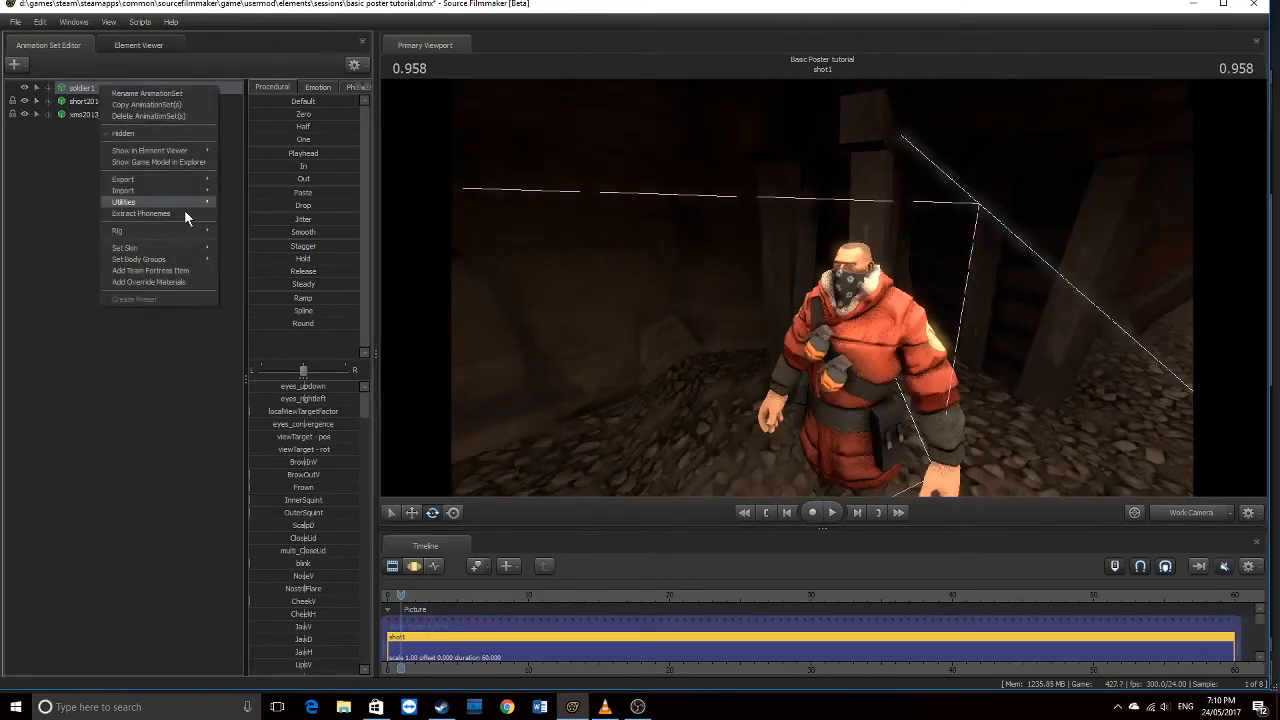
{"action": "left_click", "coordinate": [182, 268]}
{"action": "type", "text": "team"}
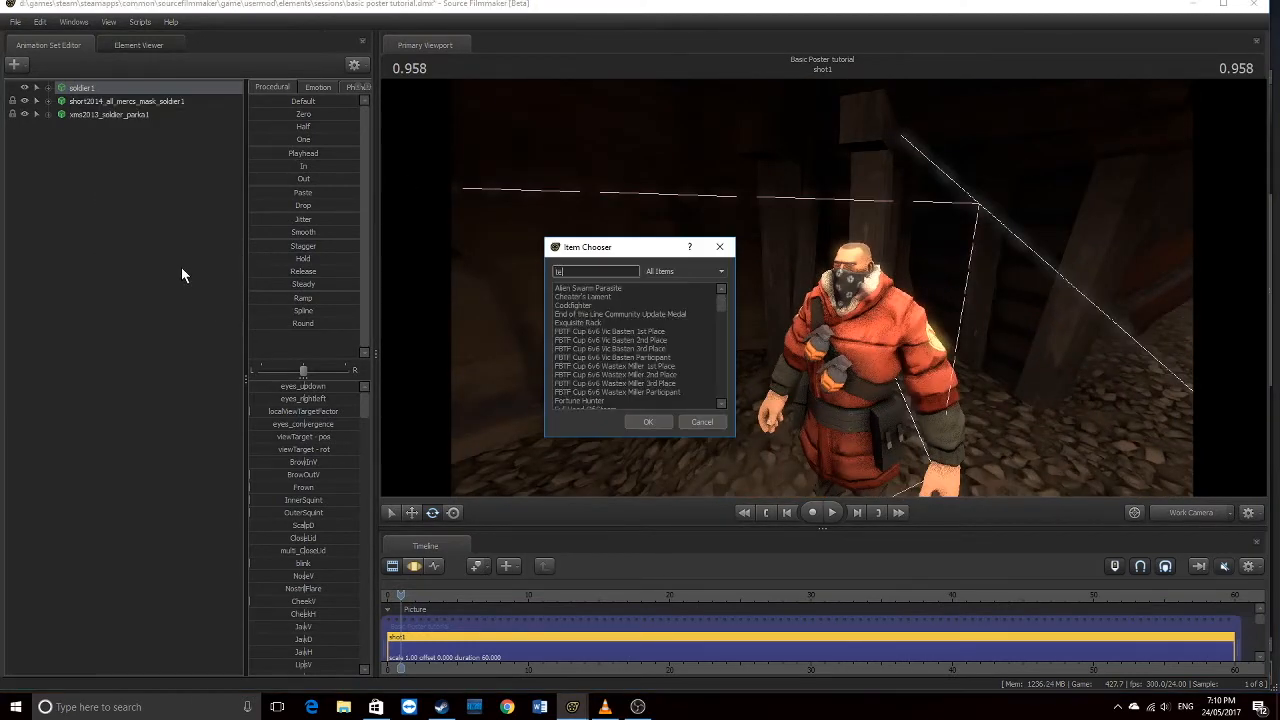
{"action": "left_click", "coordinate": [652, 419]}
Reposition the work view in front of the soldier and switch to camera1
{"action": "left_click_drag", "start_coordinate": [890, 425], "coordinate": [1275, 460]}
{"action": "key", "text": "w"}
{"action": "key", "text": "a"}
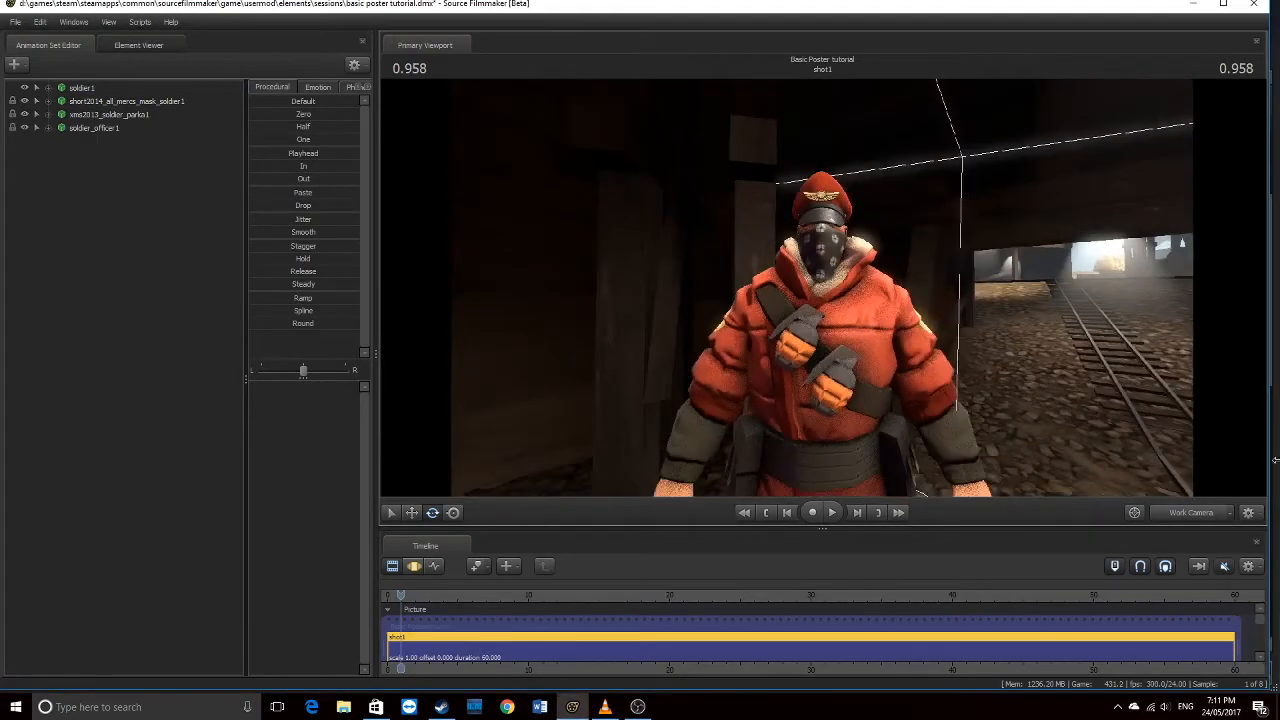
{"action": "left_click", "coordinate": [1195, 514]}
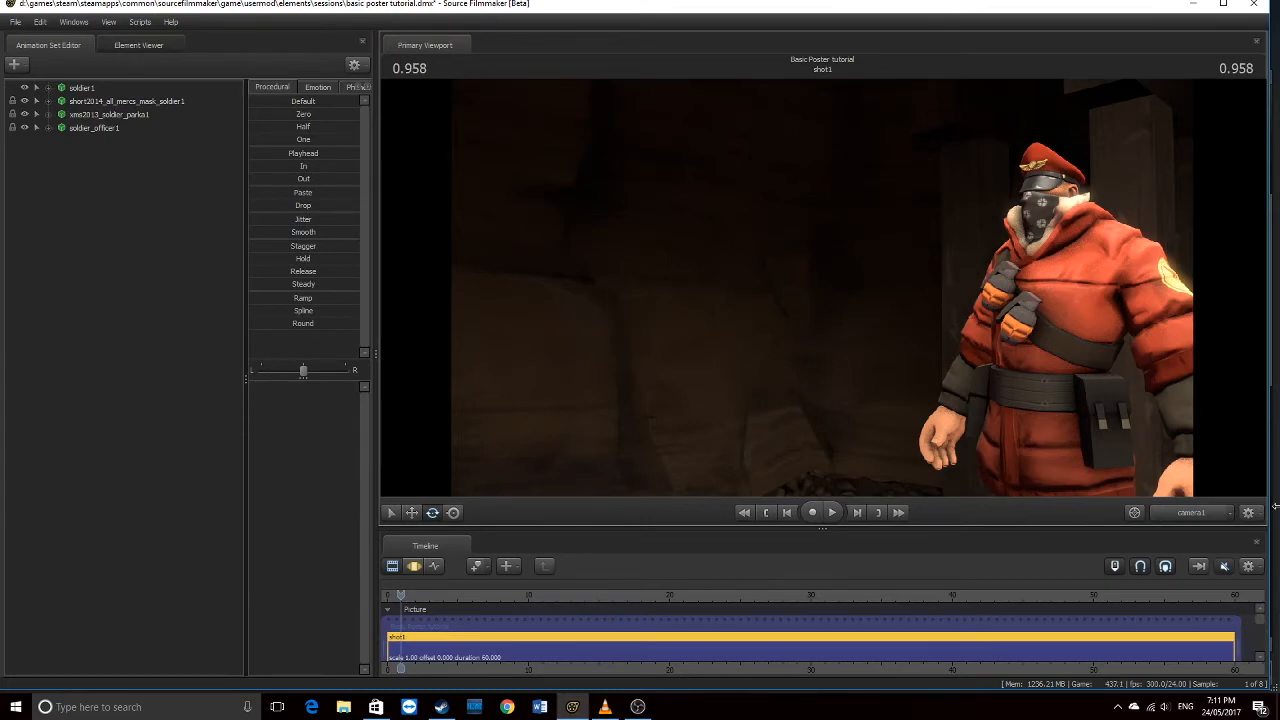
Return to the Work Camera and fly around the soldier for a better look
{"action": "left_click", "coordinate": [1212, 513]}
{"action": "left_click_drag", "start_coordinate": [822, 288], "coordinate": [822, 225]}
{"action": "key", "text": "s"}
{"action": "key", "text": "w"}
{"action": "key", "text": "s"}
{"action": "left_click_drag", "start_coordinate": [822, 288], "coordinate": [760, 345]}
{"action": "key", "text": "w"}
{"action": "key", "text": "s"}
{"action": "left_click_drag", "start_coordinate": [1017, 434], "coordinate": [1055, 433]}
Re-aim camera1 down onto the soldier, then go back to the Work Camera
{"action": "left_click", "coordinate": [1180, 510]}
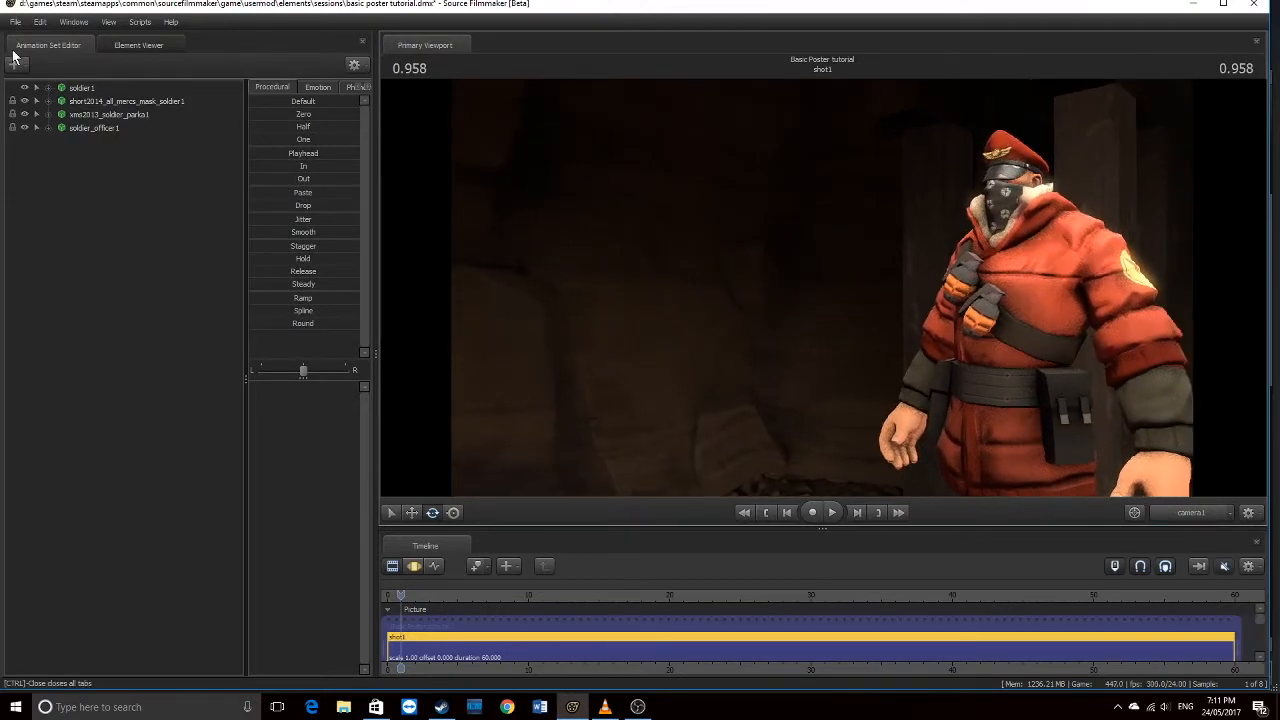
{"action": "left_click_drag", "start_coordinate": [1000, 275], "coordinate": [960, 390]}
{"action": "left_click", "coordinate": [1193, 516]}
{"action": "left_click_drag", "start_coordinate": [1058, 447], "coordinate": [1090, 442]}
{"action": "mouse_move", "coordinate": [822, 287]}
{"action": "left_mouse_down"}
{"action": "mouse_move", "coordinate": [836, 300]}
{"action": "mouse_move", "coordinate": [822, 287]}
{"action": "left_mouse_up"}
Open Select Sequence for soldier1 and preview ReloadCrouch_PRIMARY_end
{"action": "right_click", "coordinate": [88, 89]}
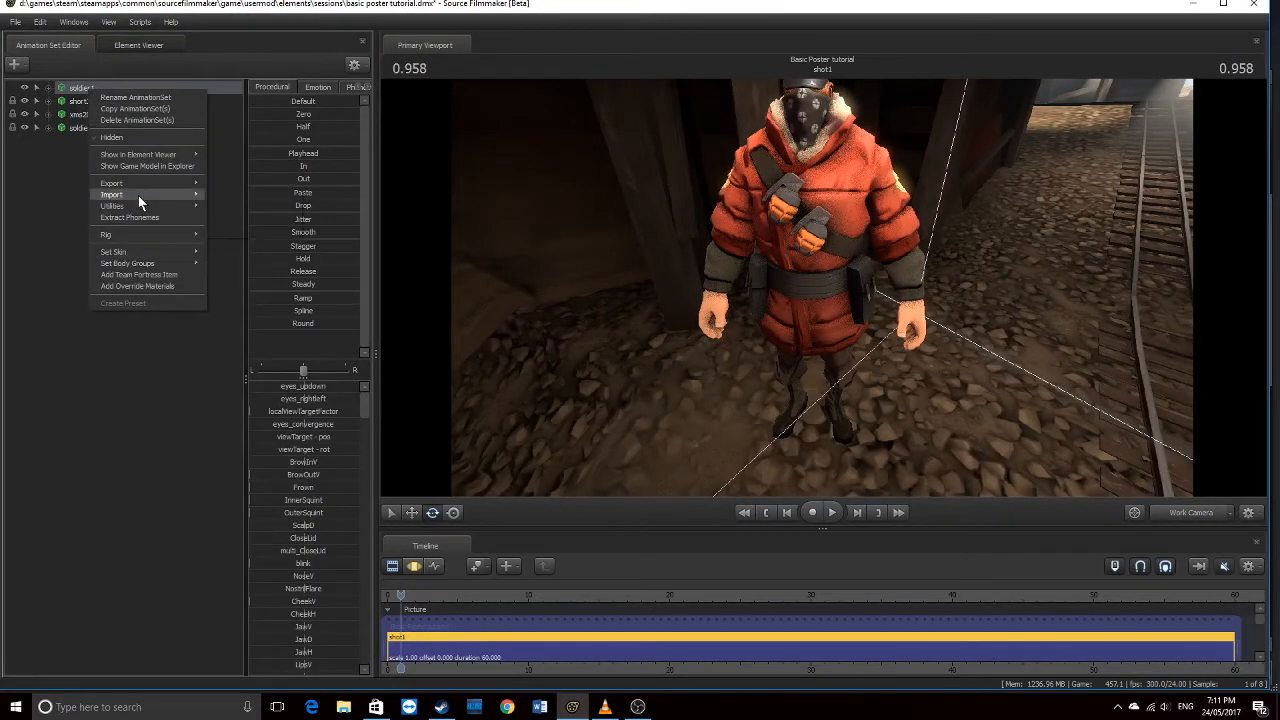
{"action": "right_click", "coordinate": [65, 86]}
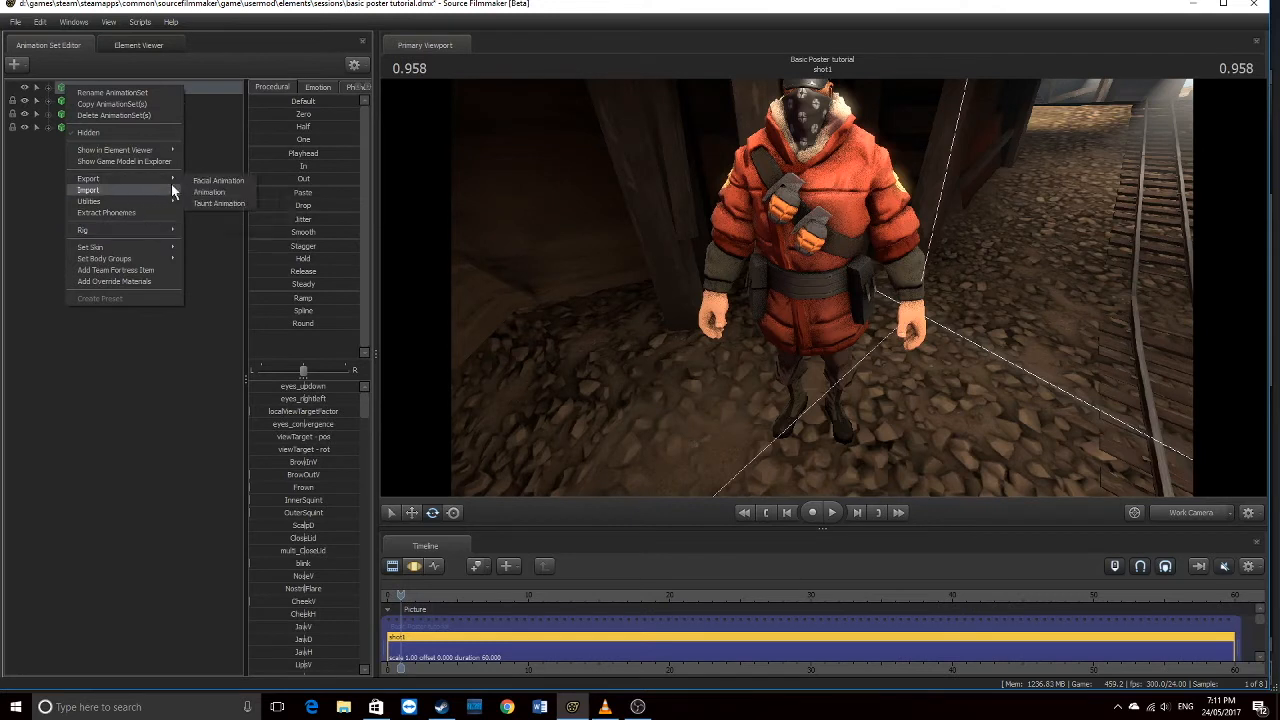
{"action": "mouse_move", "coordinate": [168, 190]}
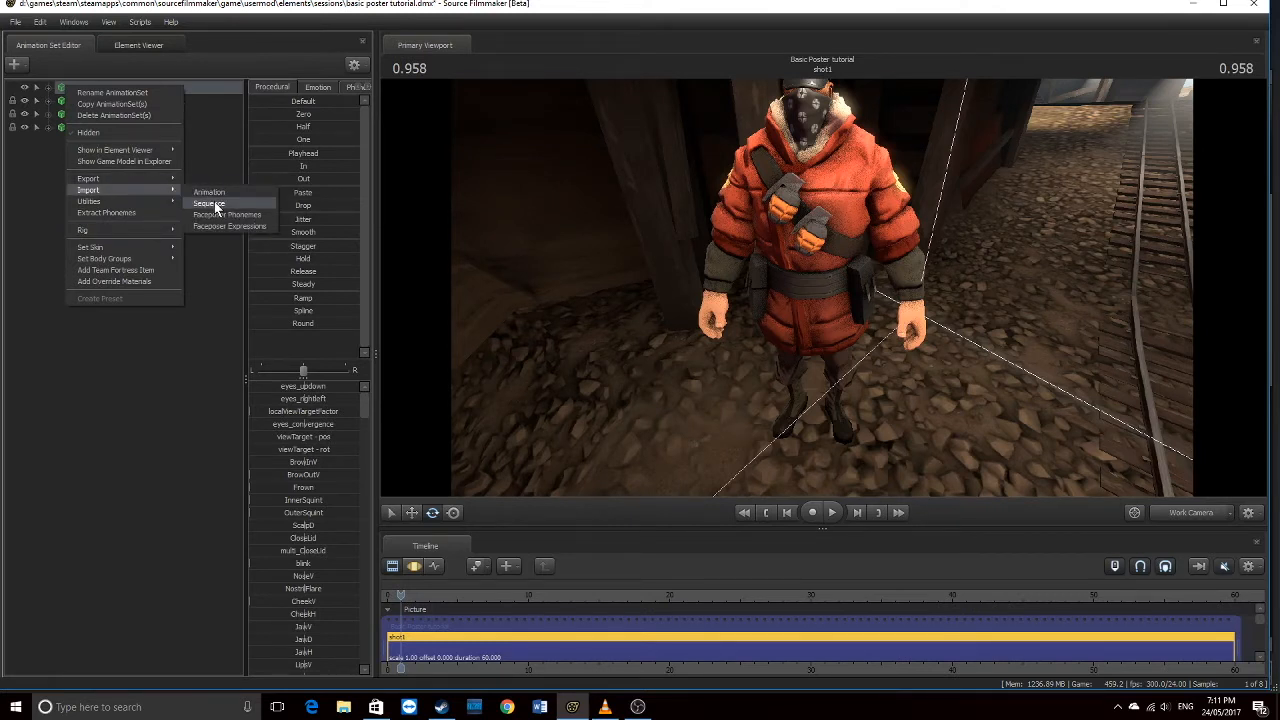
{"action": "left_click", "coordinate": [214, 203]}
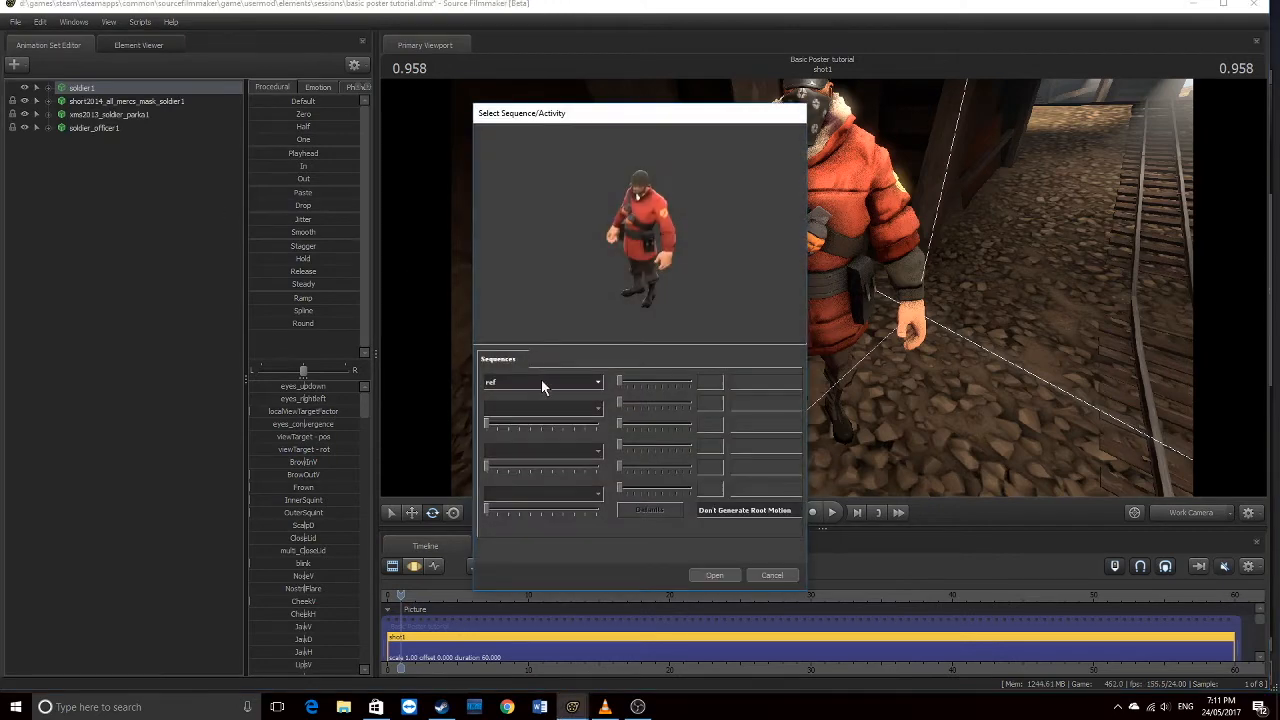
{"action": "left_click", "coordinate": [541, 383]}
{"action": "scroll", "coordinate": [535, 438], "scroll_direction": "down", "scroll_amount": 5}
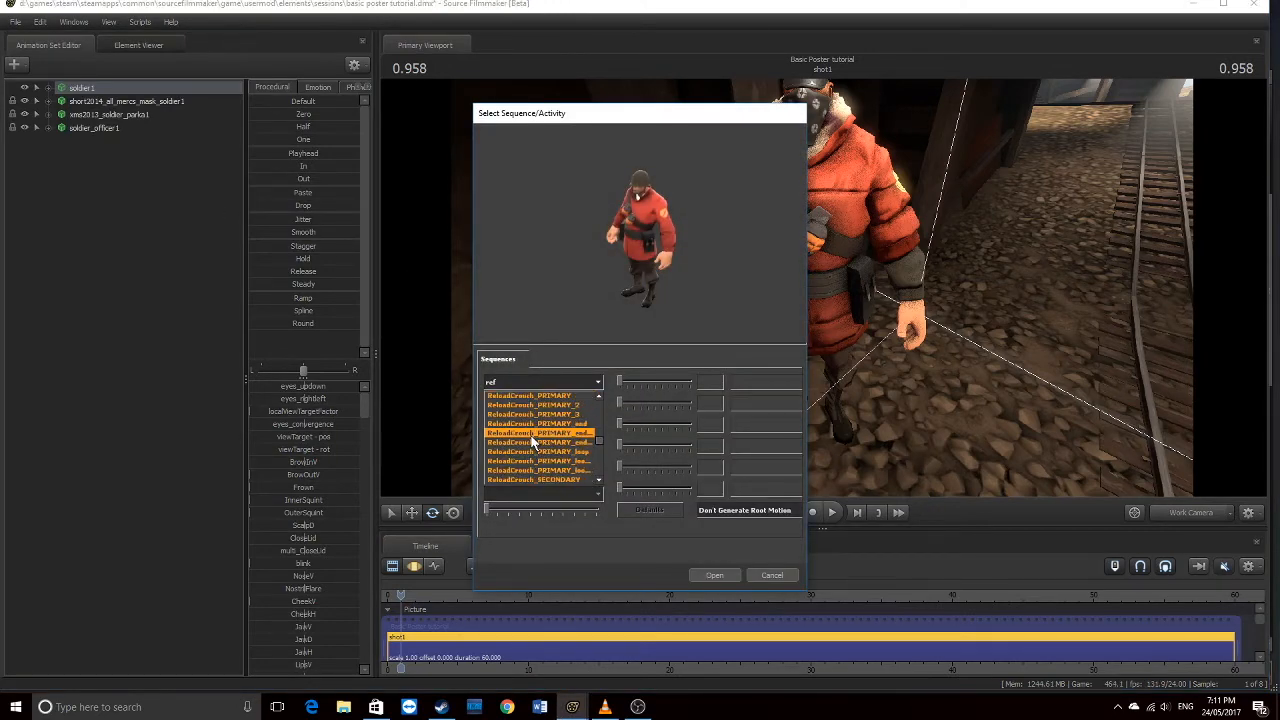
{"action": "left_click", "coordinate": [548, 423]}
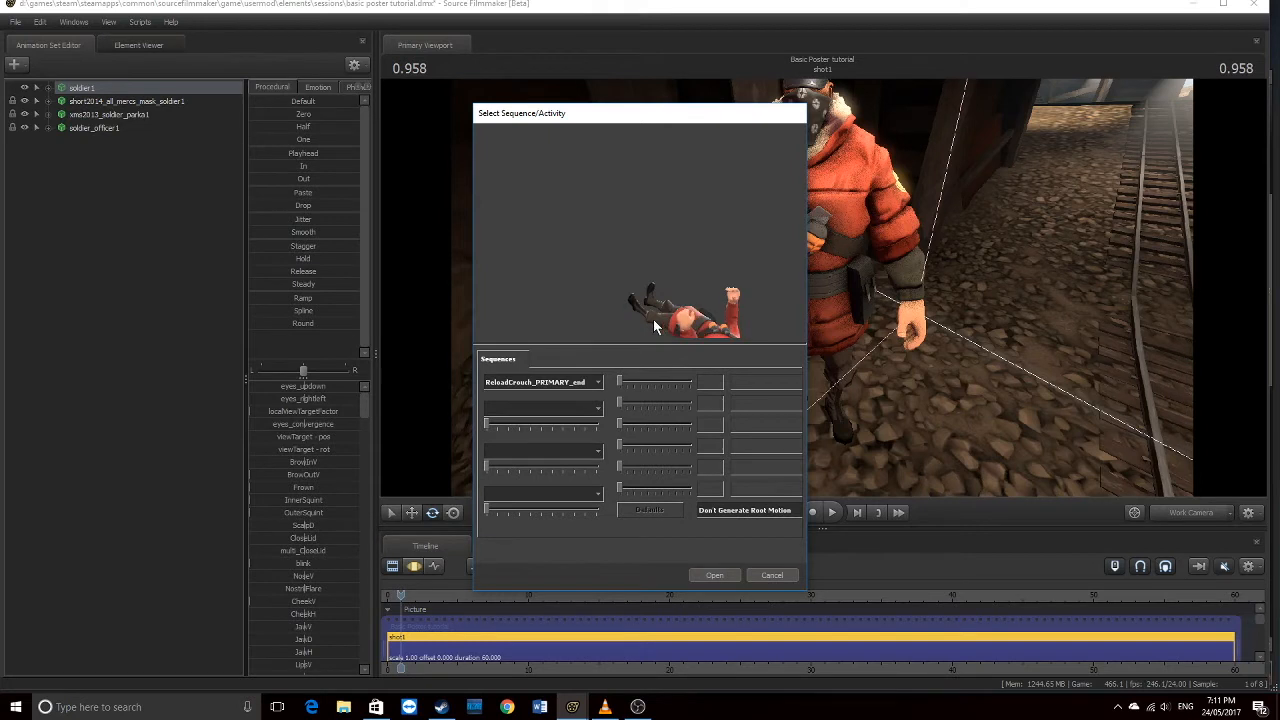
{"action": "left_click_drag", "start_coordinate": [713, 285], "coordinate": [635, 280]}
Preview the ref pose, test and throw_fire sequences
{"action": "left_click", "coordinate": [561, 384]}
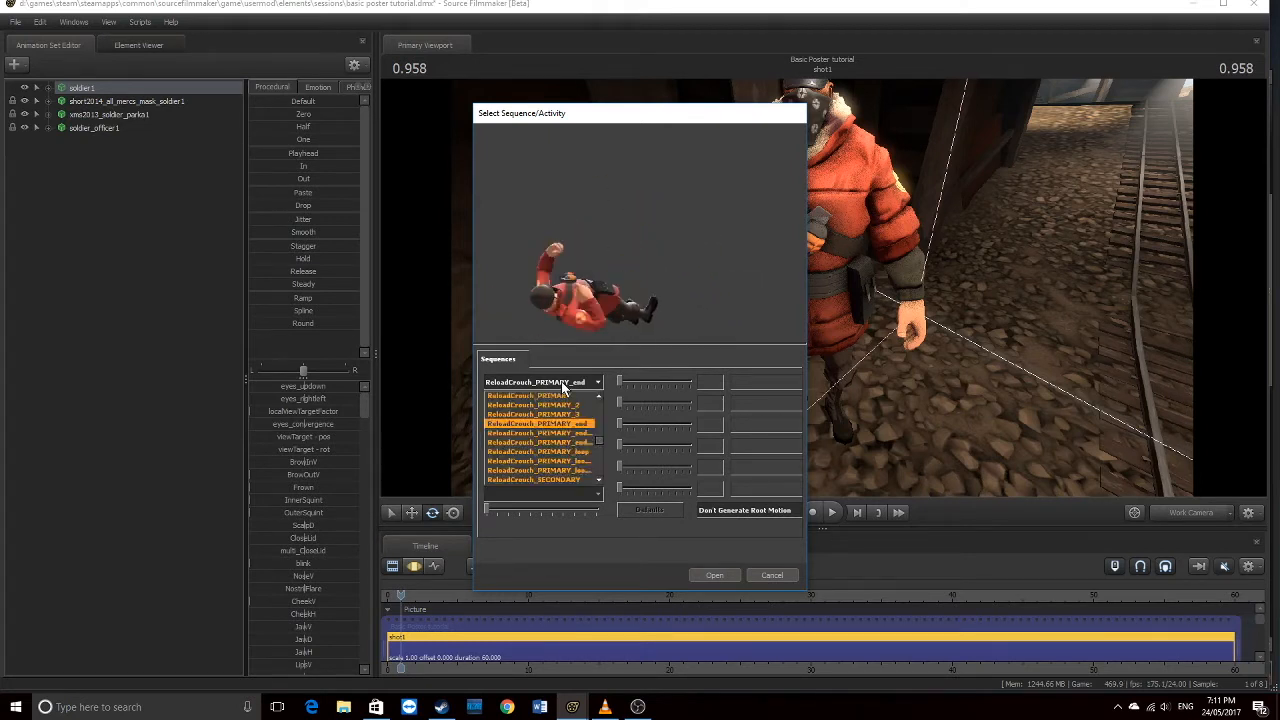
{"action": "scroll", "coordinate": [544, 445], "scroll_direction": "up", "scroll_amount": 2}
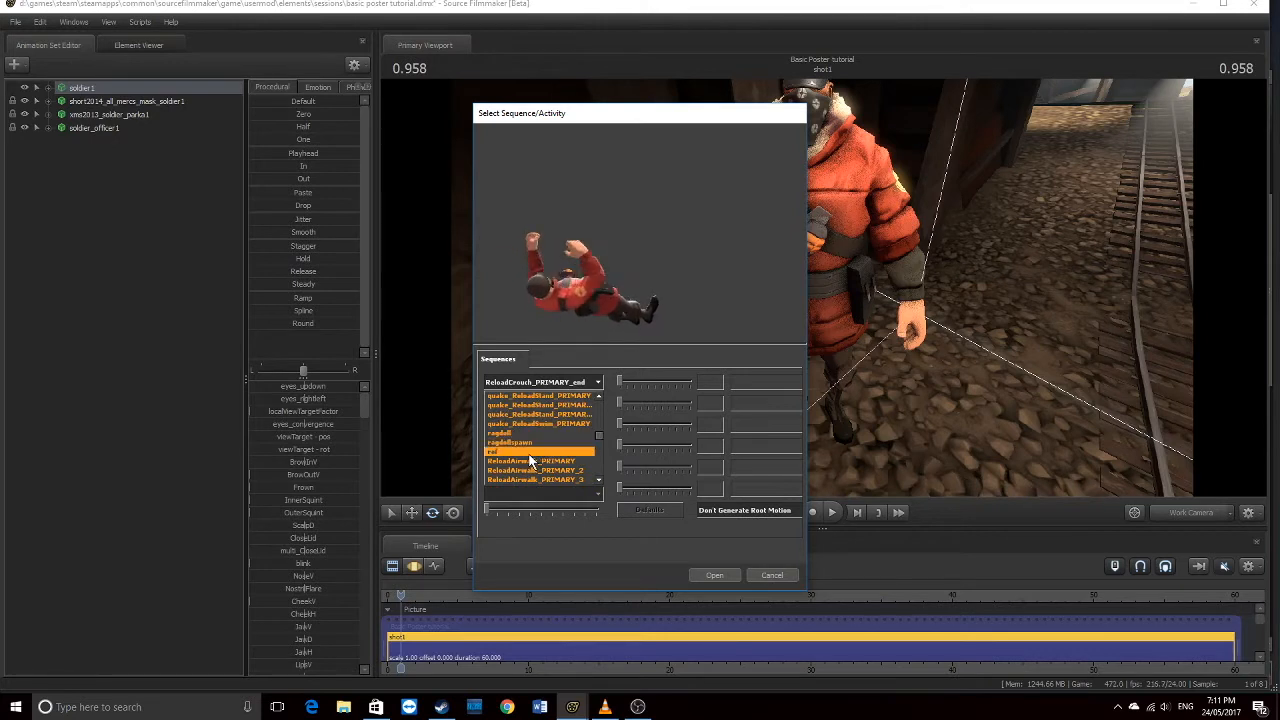
{"action": "left_click", "coordinate": [530, 452]}
{"action": "left_click_drag", "start_coordinate": [600, 260], "coordinate": [690, 255]}
{"action": "left_click", "coordinate": [549, 378]}
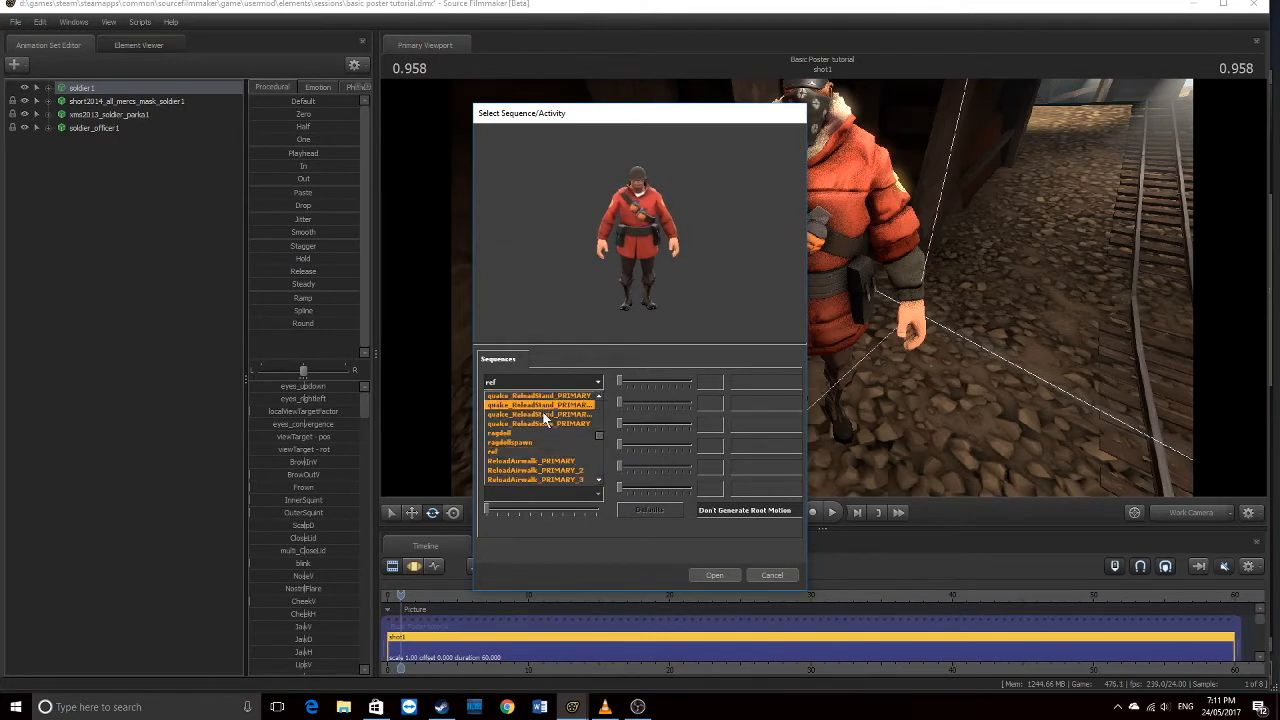
{"action": "left_click_drag", "start_coordinate": [600, 443], "coordinate": [601, 482]}
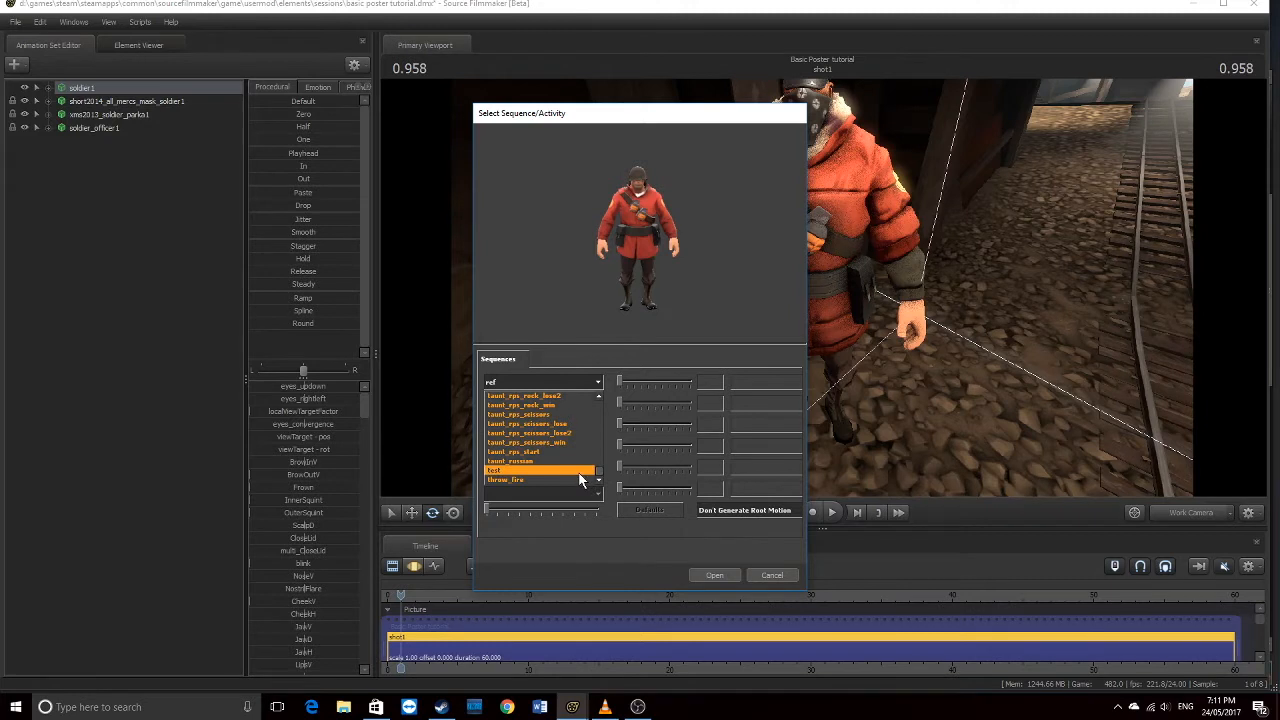
{"action": "left_click", "coordinate": [576, 471]}
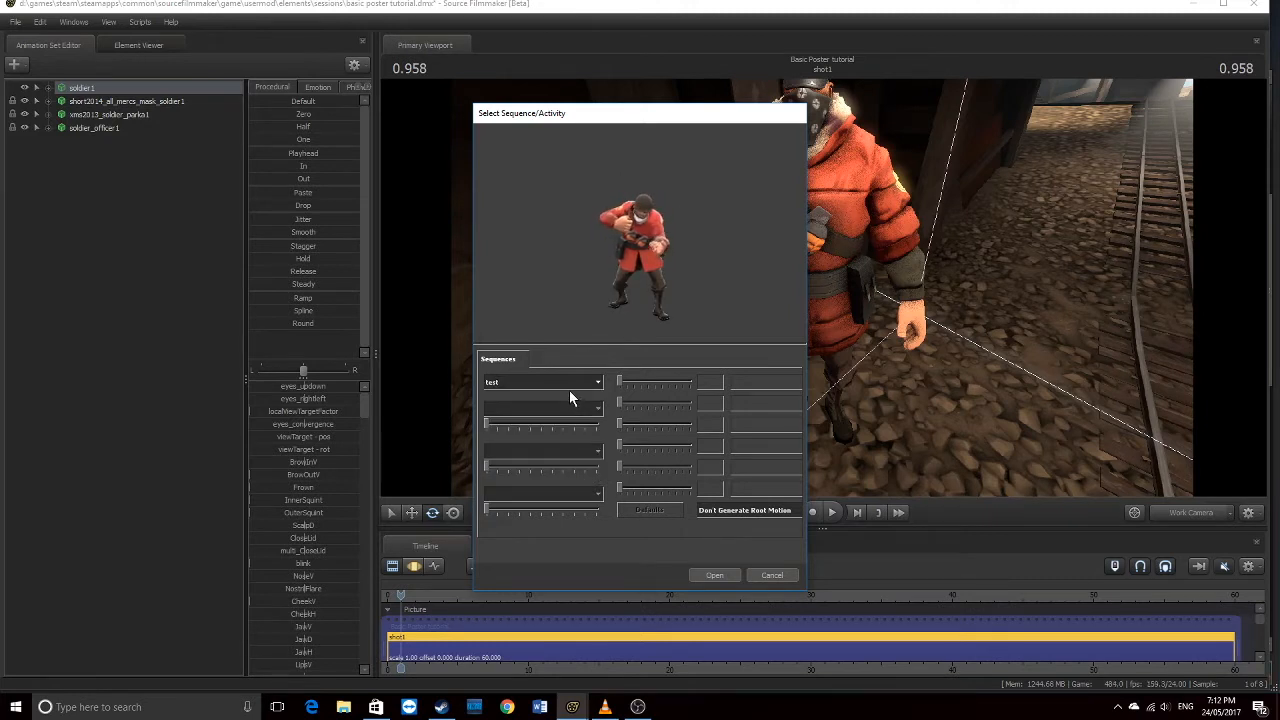
{"action": "left_click", "coordinate": [559, 383]}
{"action": "left_click", "coordinate": [546, 465]}
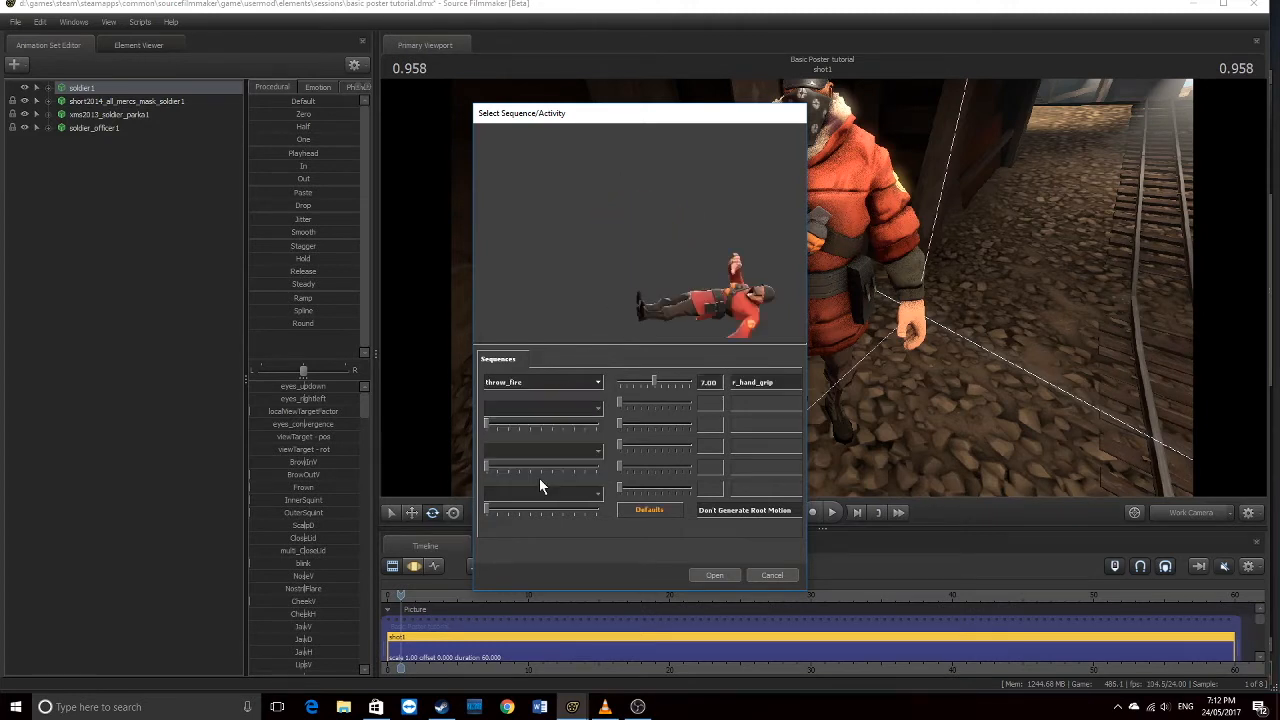
Preview taunt_rps_rock, taunt_rps_paper_win and taunt07, then apply taunt02 to soldier1
{"action": "left_click", "coordinate": [587, 383]}
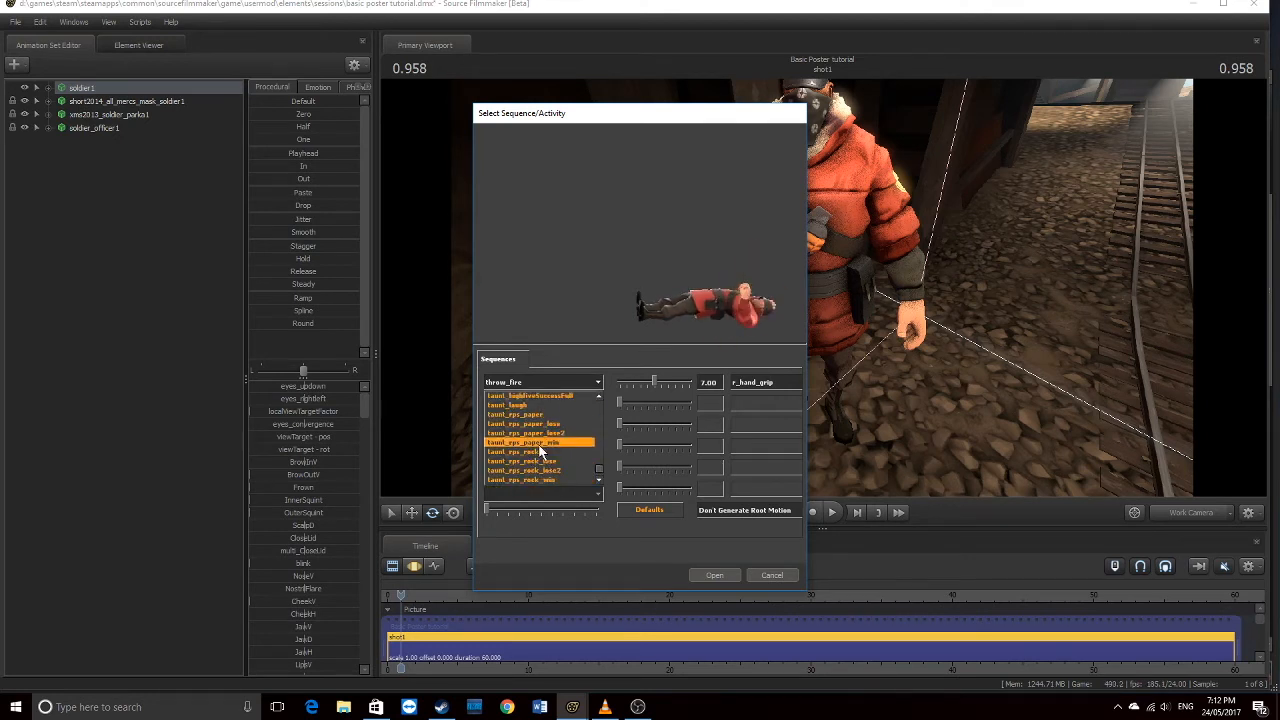
{"action": "left_click", "coordinate": [537, 447]}
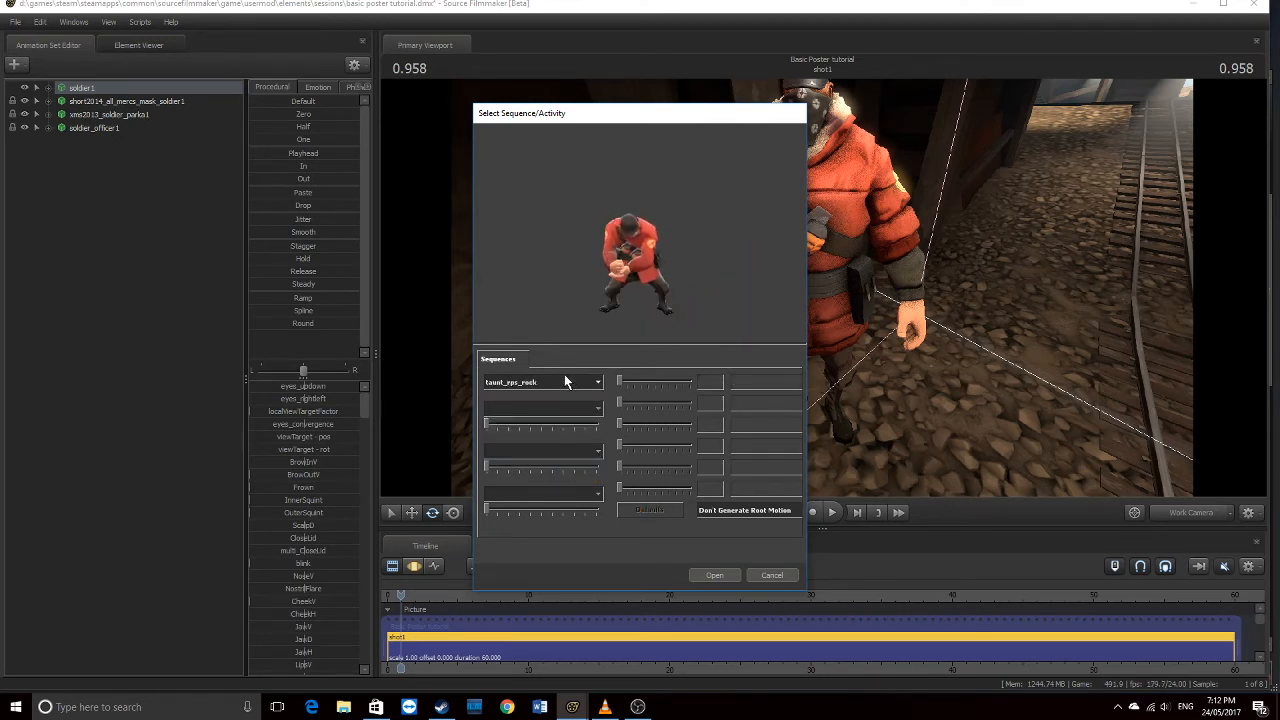
{"action": "left_click", "coordinate": [562, 381]}
{"action": "left_click", "coordinate": [537, 441]}
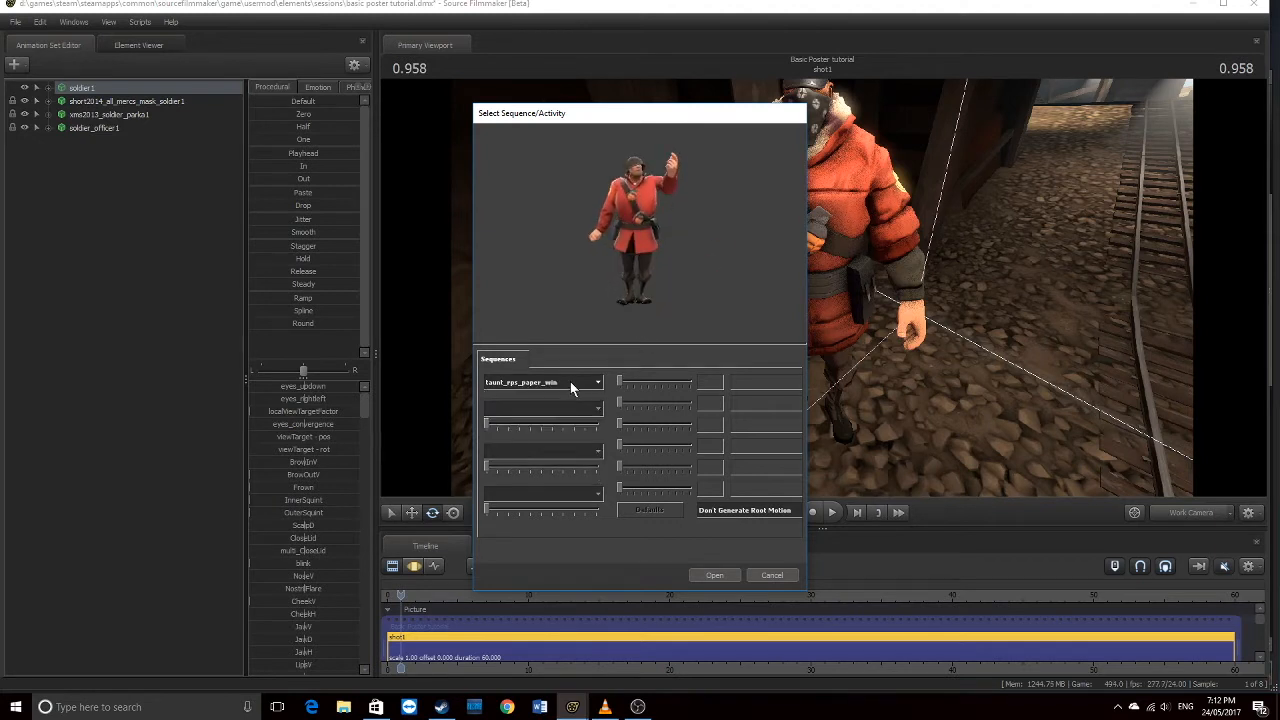
{"action": "left_click", "coordinate": [559, 381]}
{"action": "scroll", "coordinate": [528, 439], "scroll_direction": "up", "scroll_amount": 2}
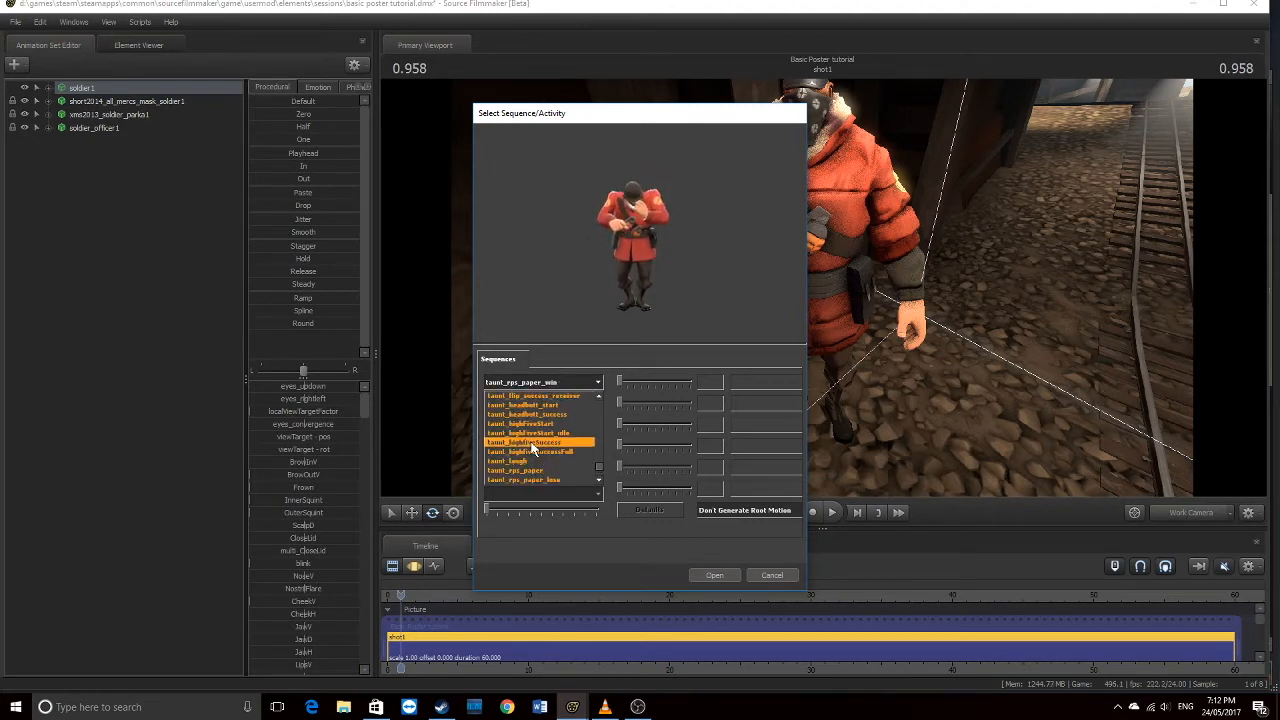
{"action": "scroll", "coordinate": [532, 463], "scroll_direction": "up", "scroll_amount": 4}
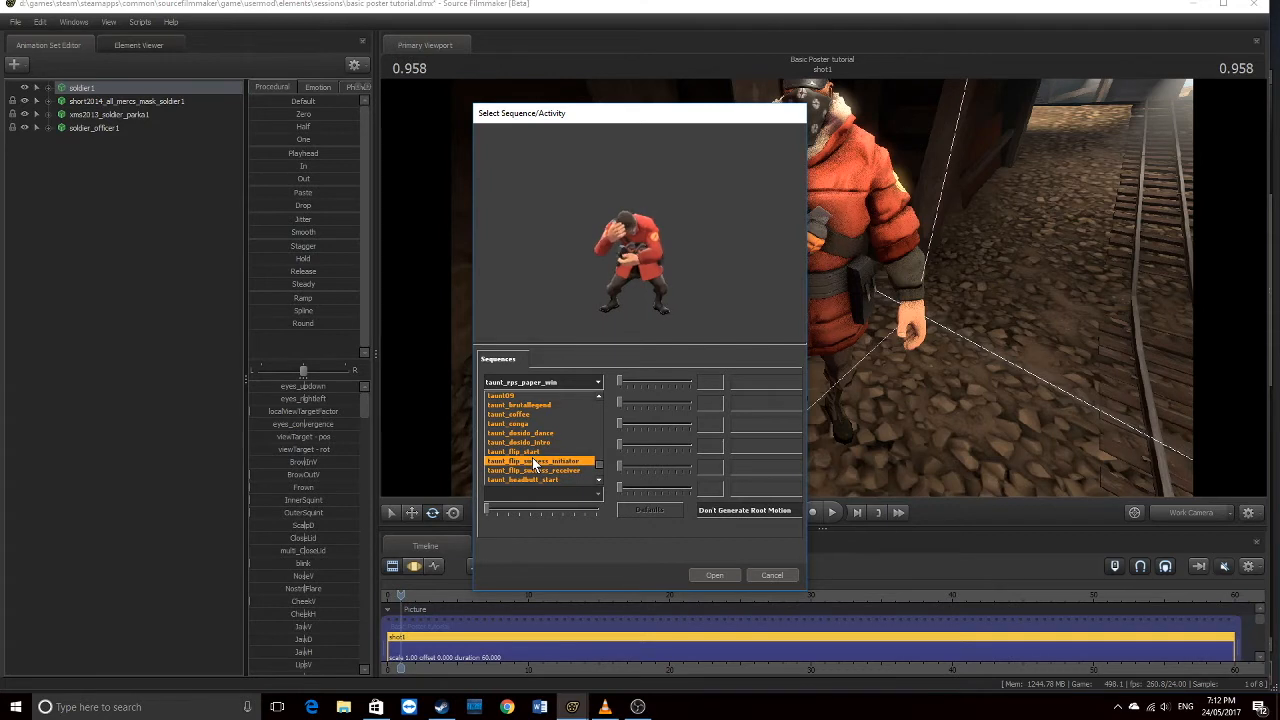
{"action": "left_click", "coordinate": [515, 423]}
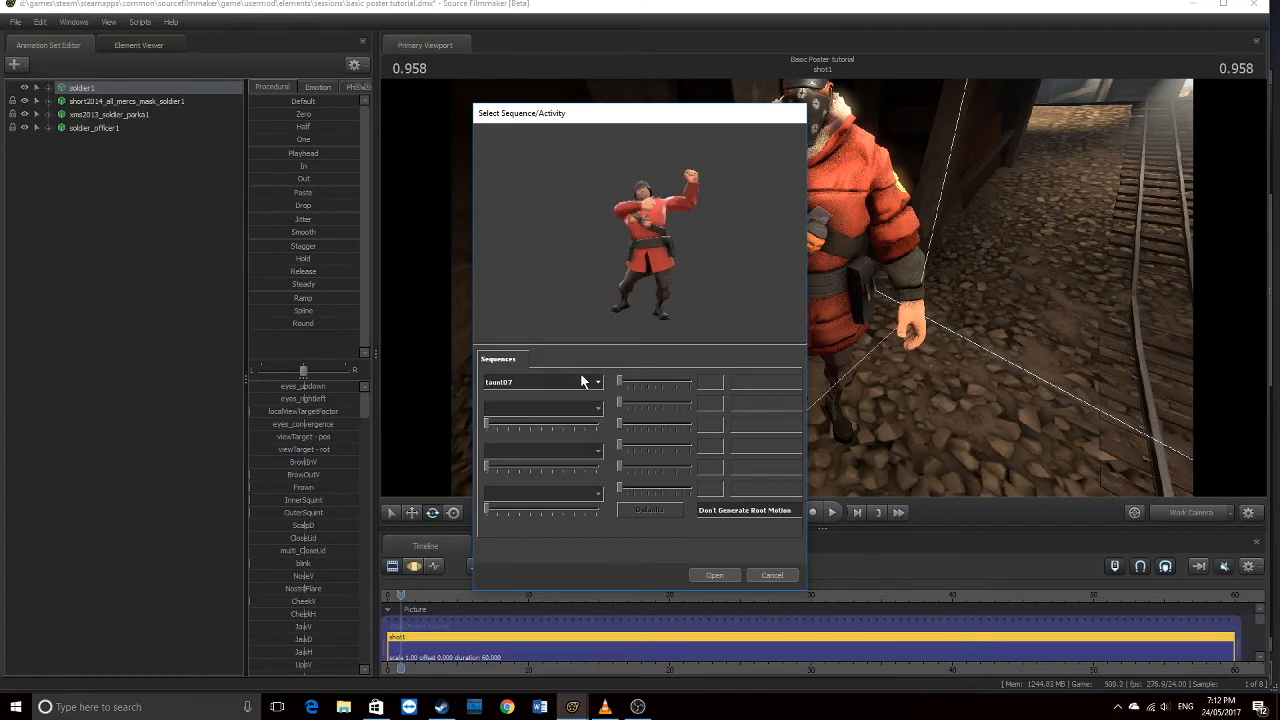
{"action": "left_click", "coordinate": [578, 381]}
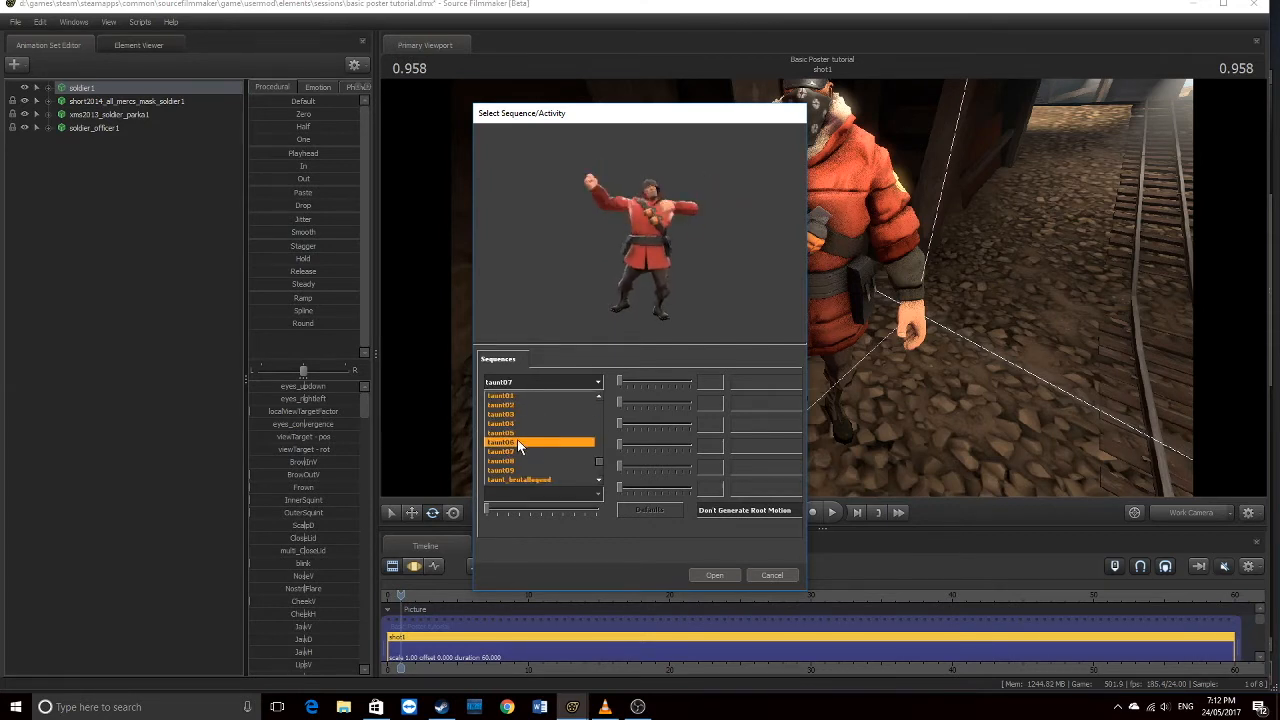
{"action": "left_click", "coordinate": [513, 407]}
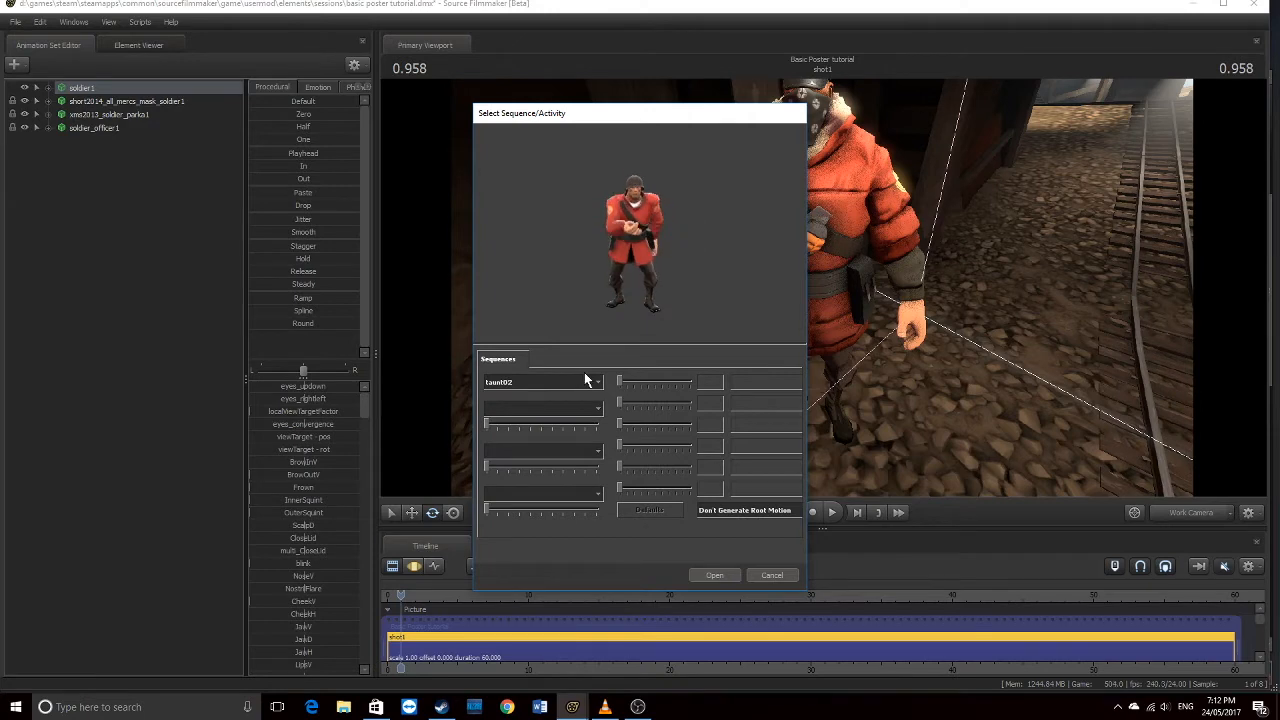
{"action": "left_click", "coordinate": [720, 574]}
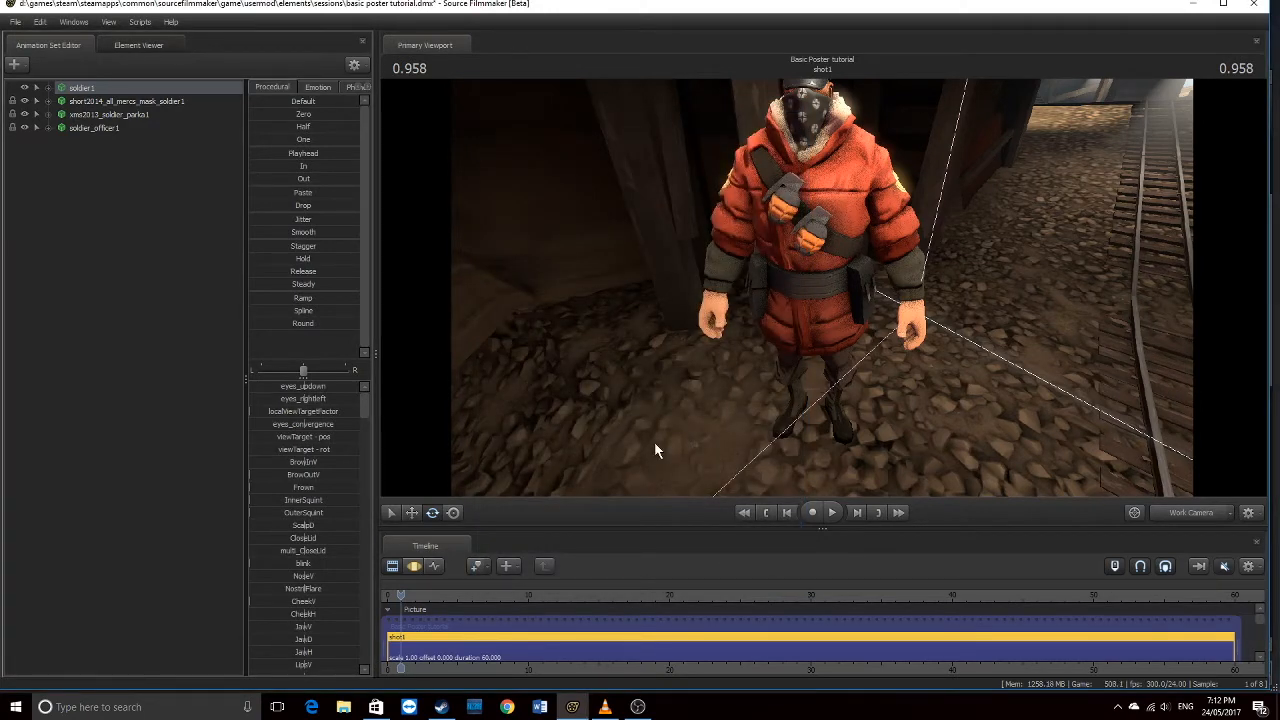
Switch the viewport to camera1 and set the playhead to 0.500
{"action": "left_click_drag", "start_coordinate": [399, 595], "coordinate": [408, 604]}
{"action": "left_click", "coordinate": [1208, 510]}
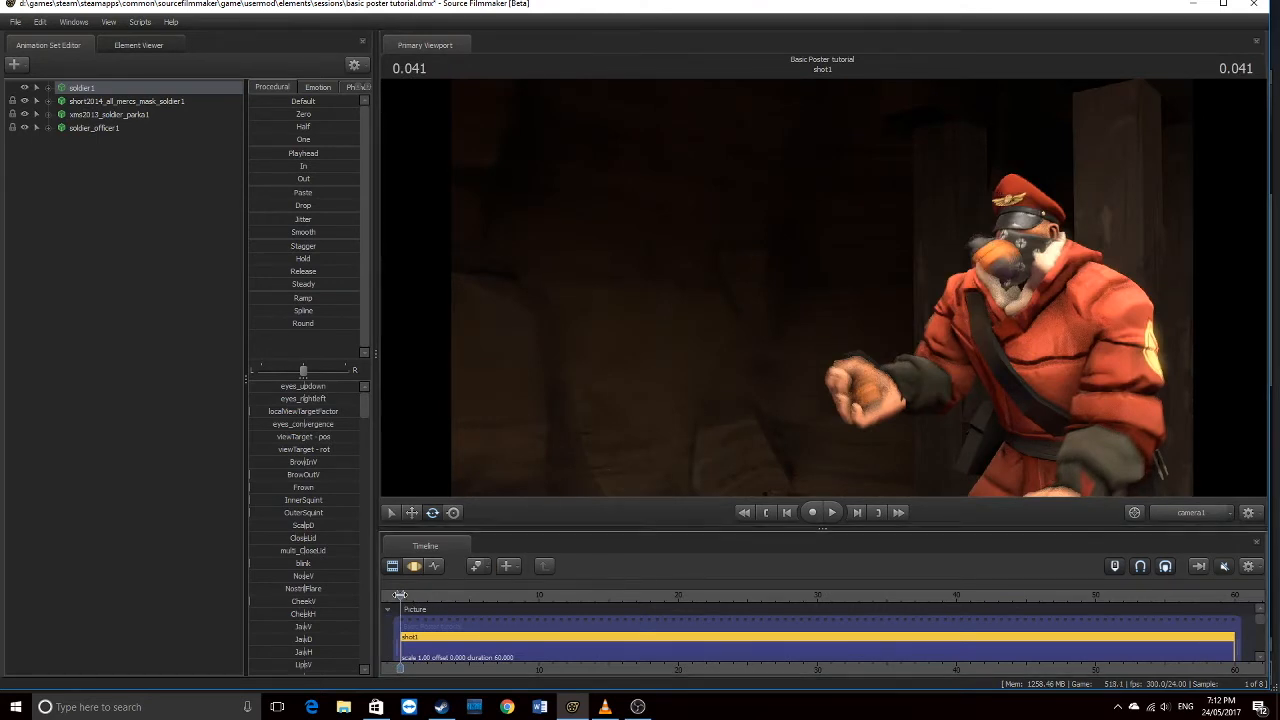
{"action": "left_click_drag", "start_coordinate": [406, 595], "coordinate": [407, 595]}
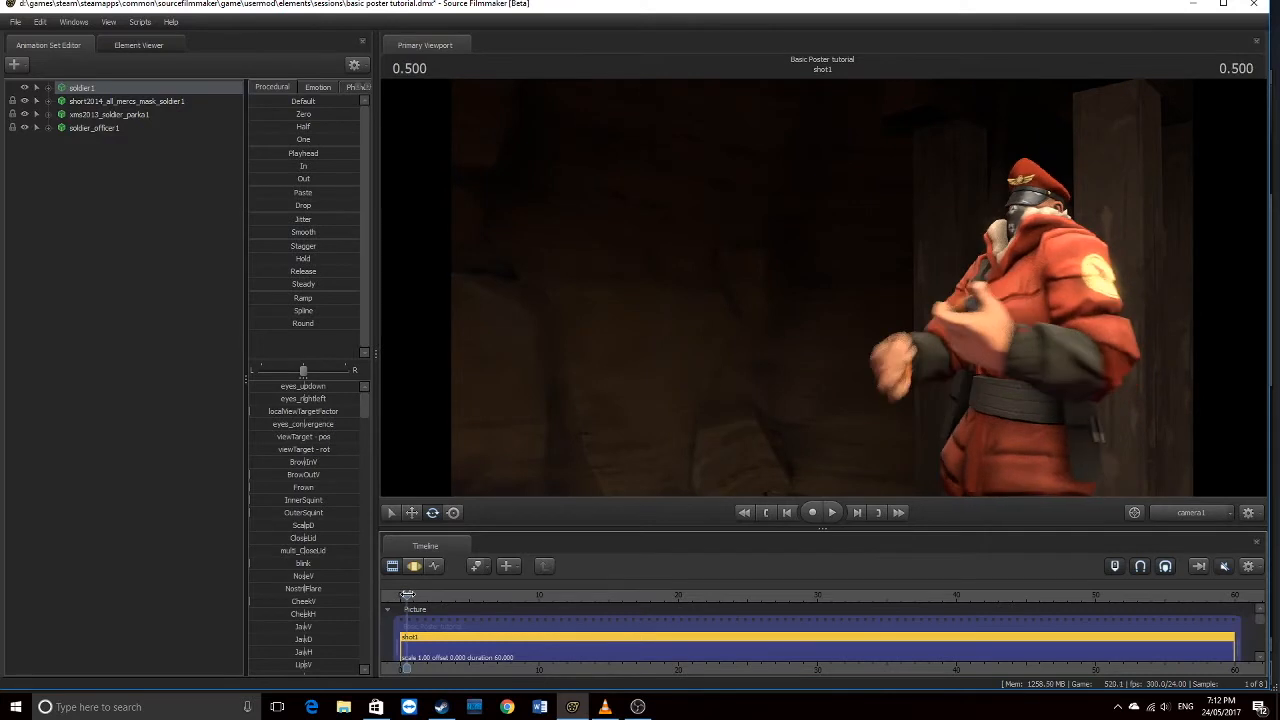
Turn off Motion Blur in Progressive Refinement Settings and scrub to 3.375
{"action": "right_click", "coordinate": [578, 210]}
{"action": "left_click", "coordinate": [645, 228]}
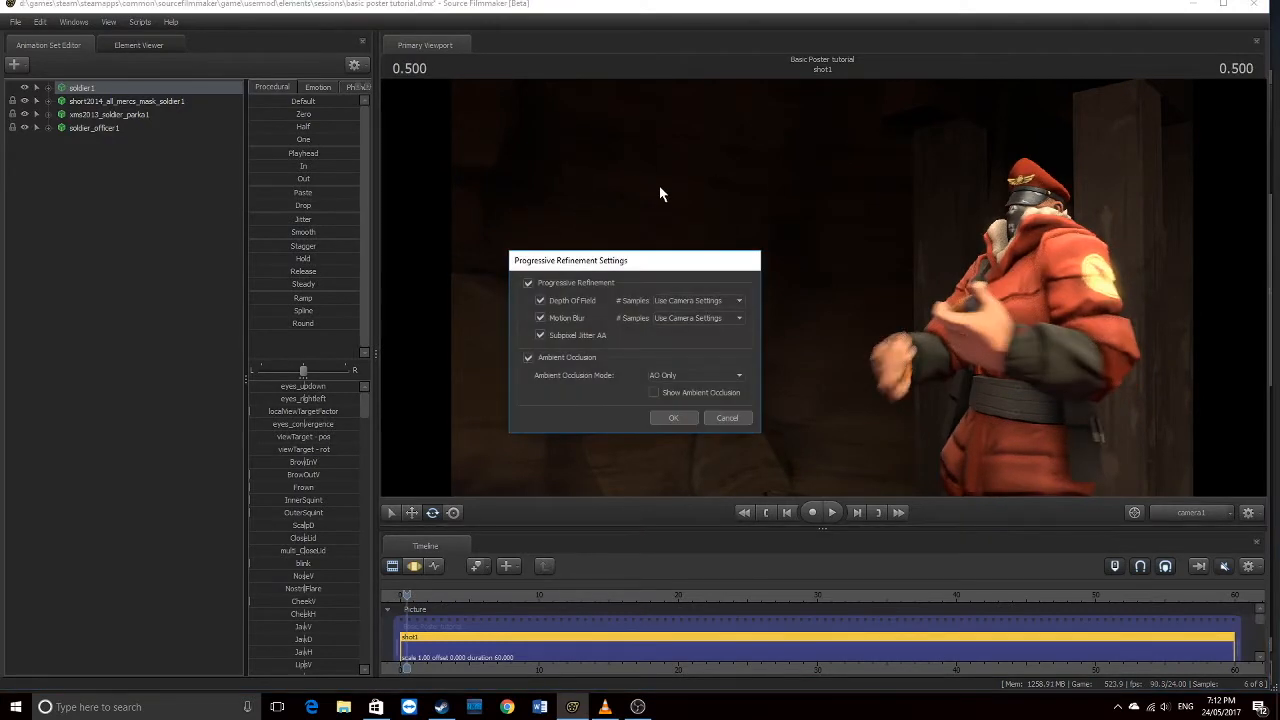
{"action": "left_click", "coordinate": [568, 315]}
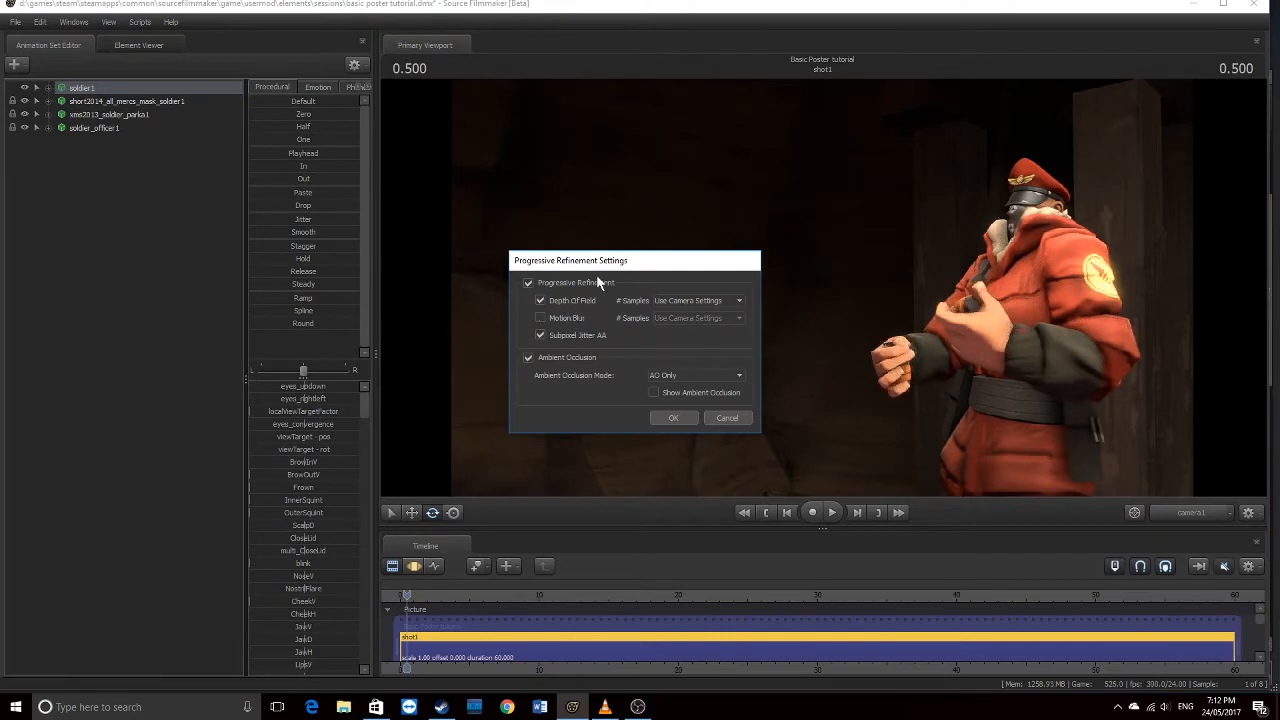
{"action": "left_click", "coordinate": [676, 418]}
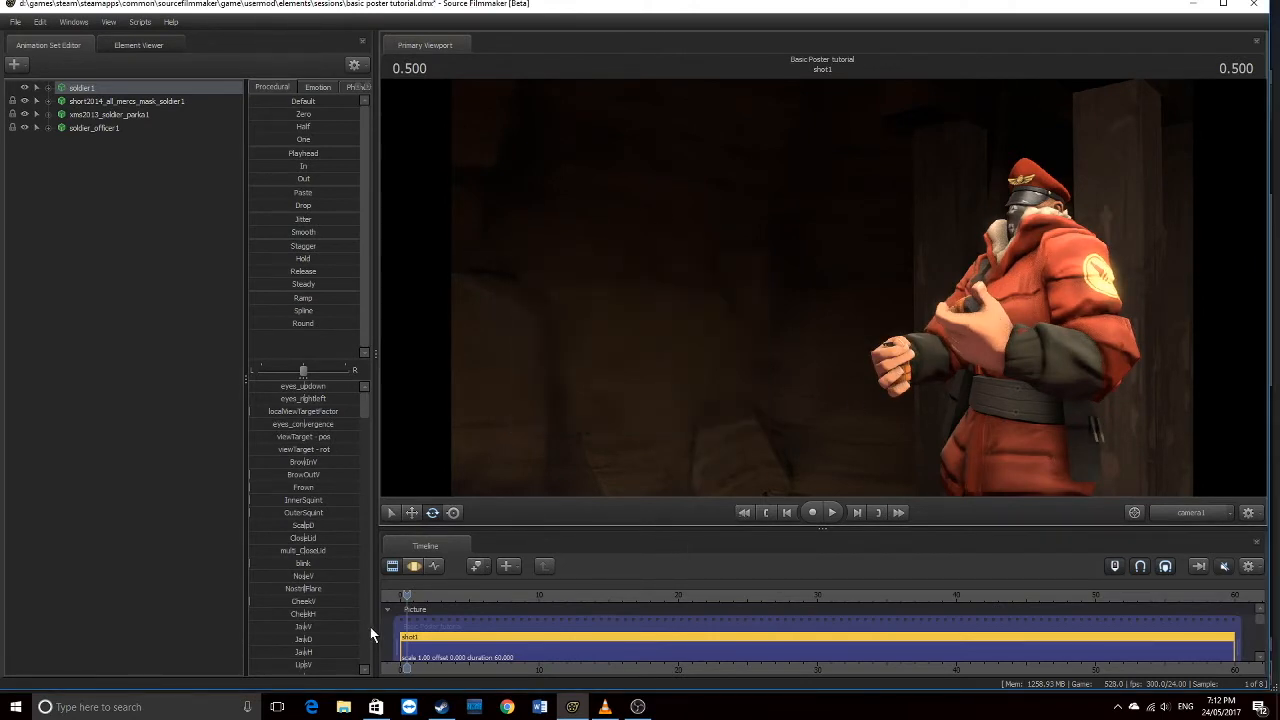
{"action": "left_click_drag", "start_coordinate": [402, 594], "coordinate": [448, 594]}
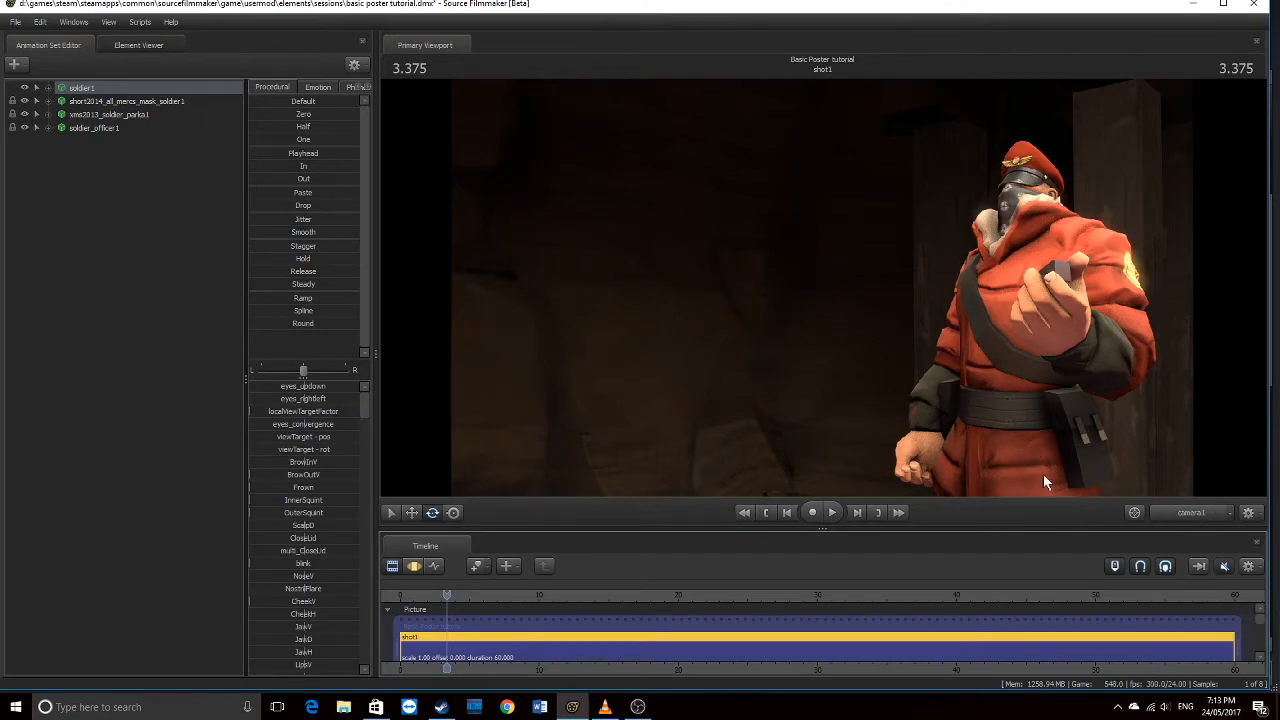
Return to the Work Camera and fly close to the soldier
{"action": "left_click", "coordinate": [1182, 511]}
{"action": "left_click_drag", "start_coordinate": [1086, 458], "coordinate": [1082, 330]}
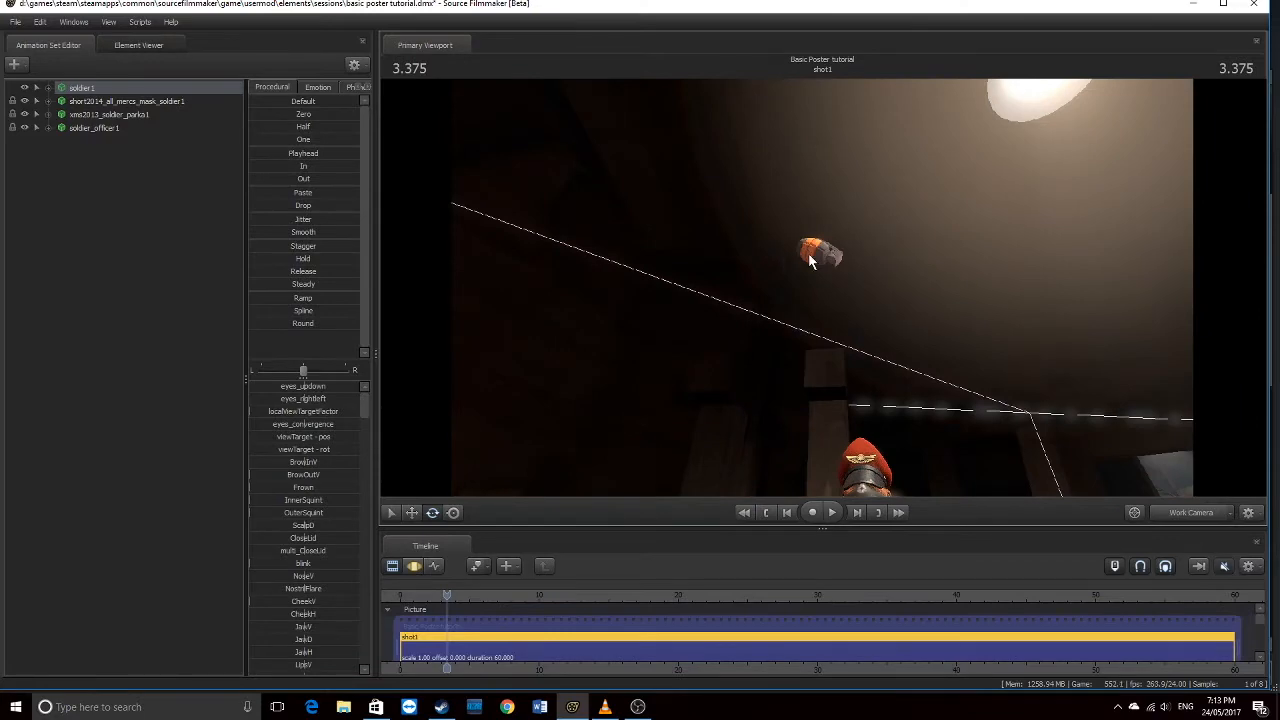
{"action": "left_click_drag", "start_coordinate": [762, 217], "coordinate": [766, 350]}
{"action": "key", "text": "w"}
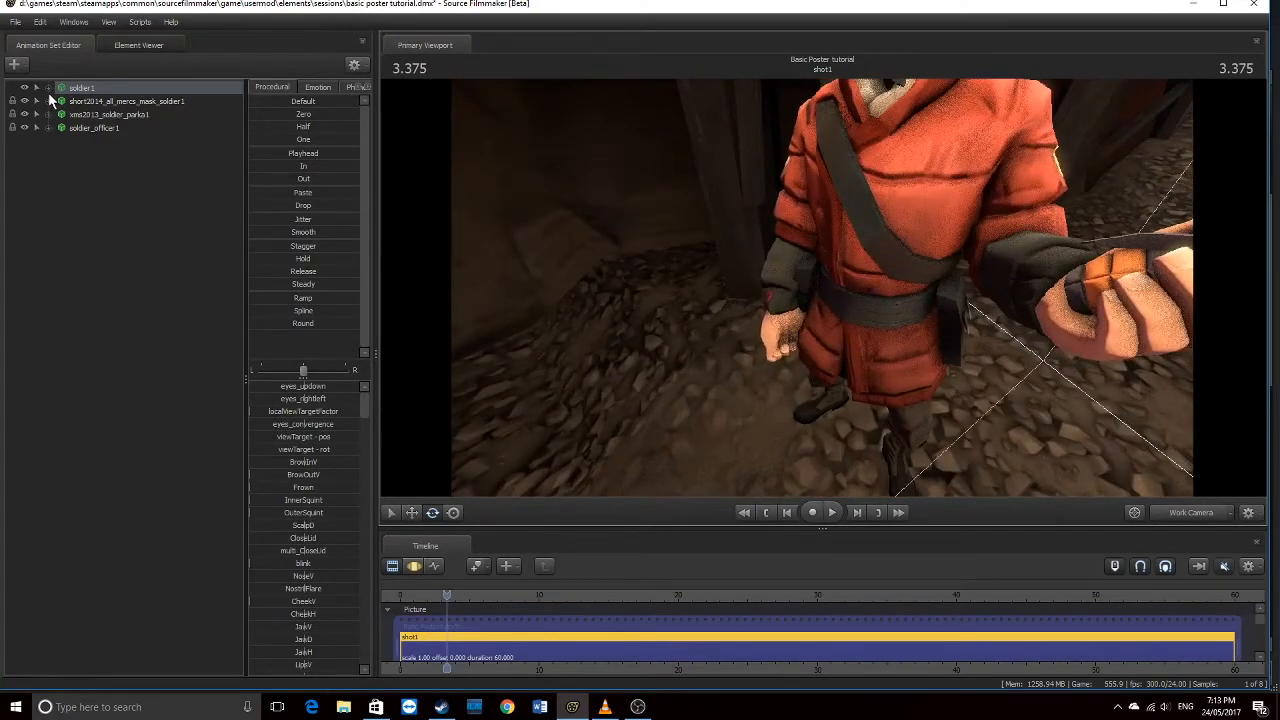
Expand soldier1's Arms group and select the bip_hand_L bone
{"action": "left_click", "coordinate": [47, 87]}
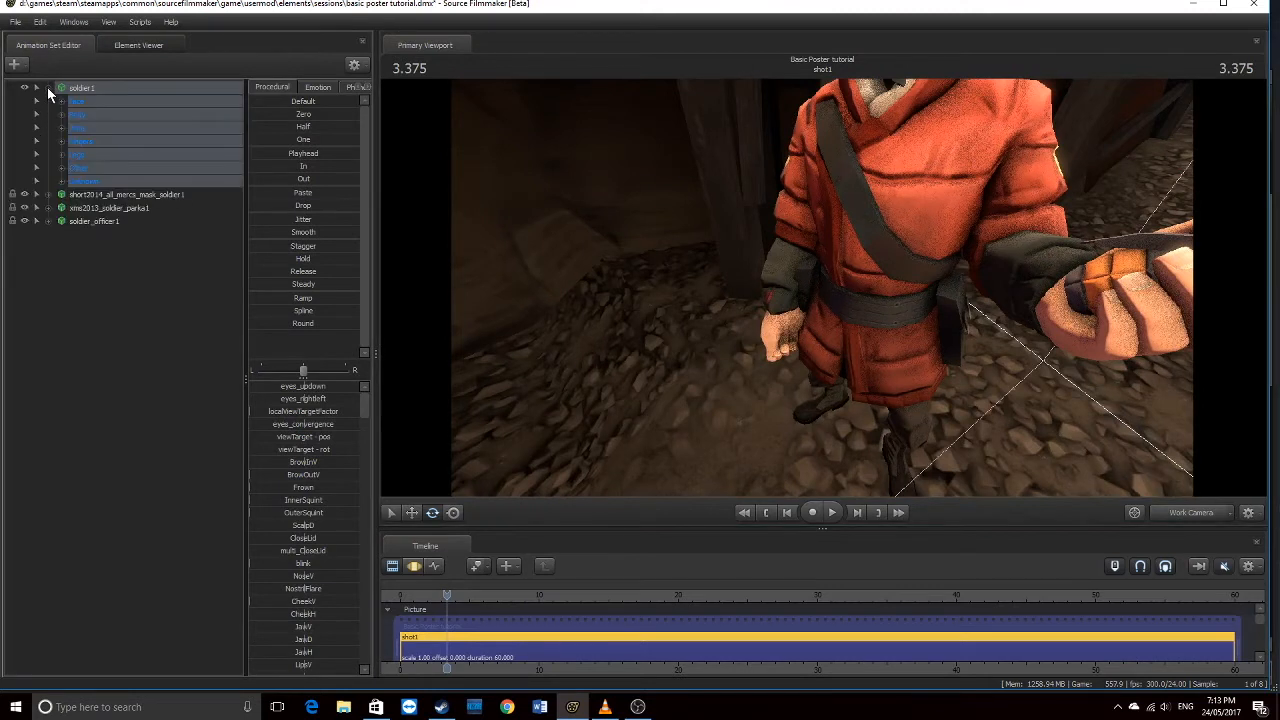
{"action": "left_click", "coordinate": [64, 127]}
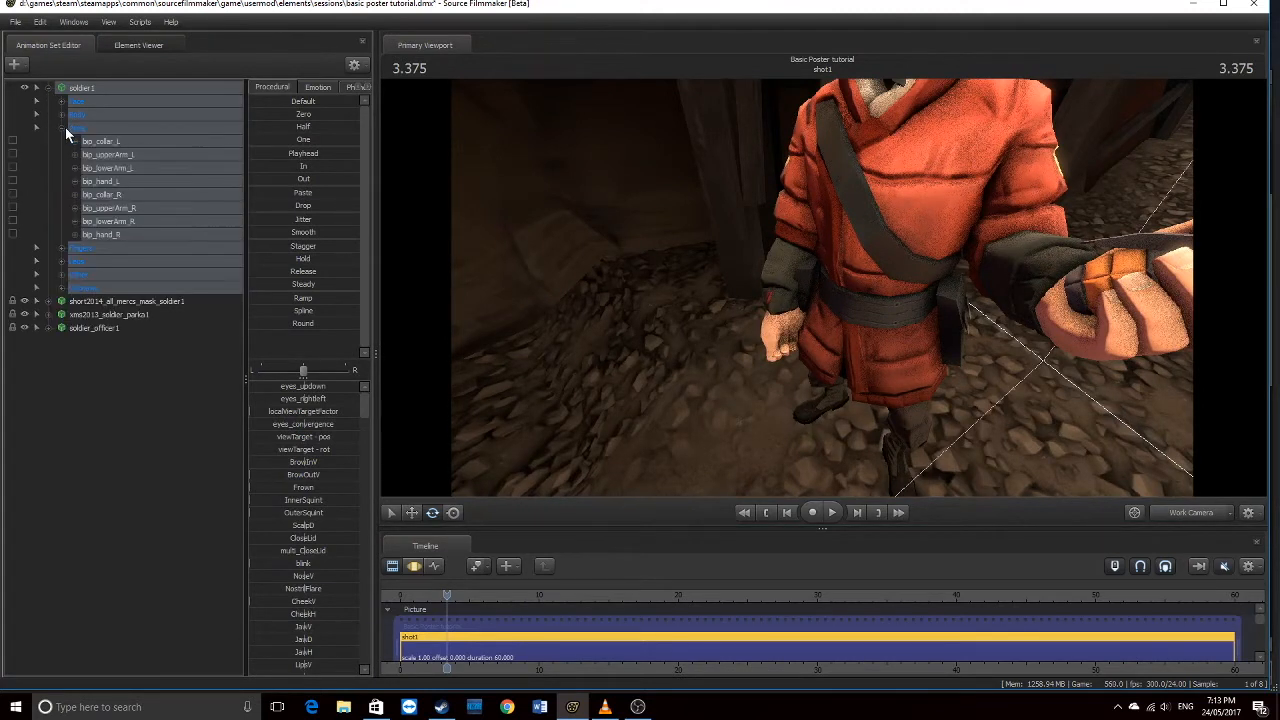
{"action": "left_click", "coordinate": [101, 194]}
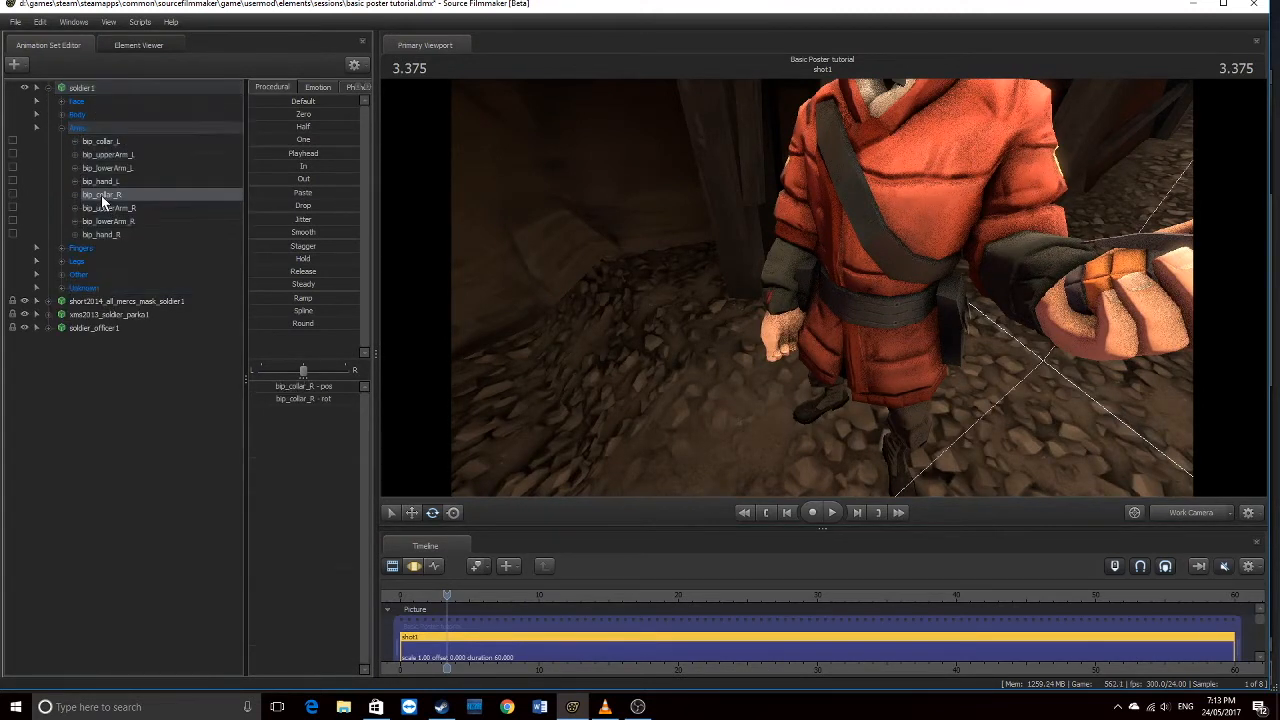
{"action": "left_click", "coordinate": [101, 181]}
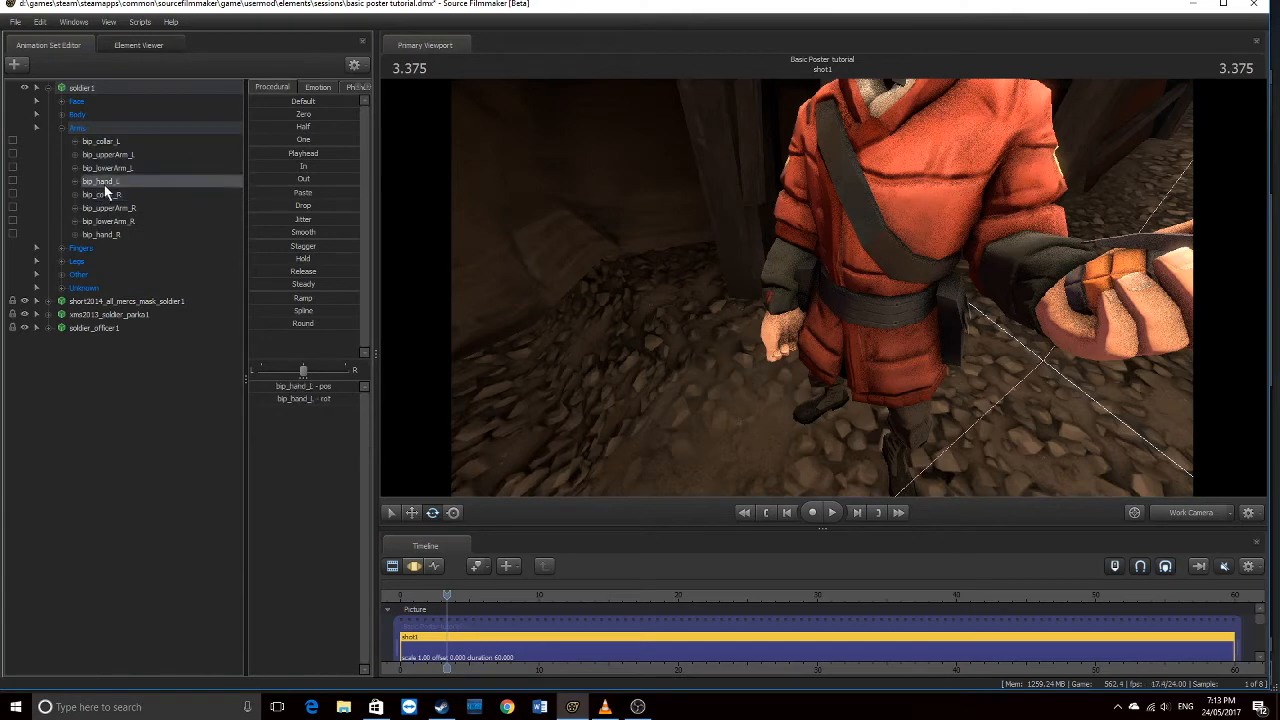
Try rotating the right collar bone to raise the arm, then undo that rotation
{"action": "left_click", "coordinate": [413, 566]}
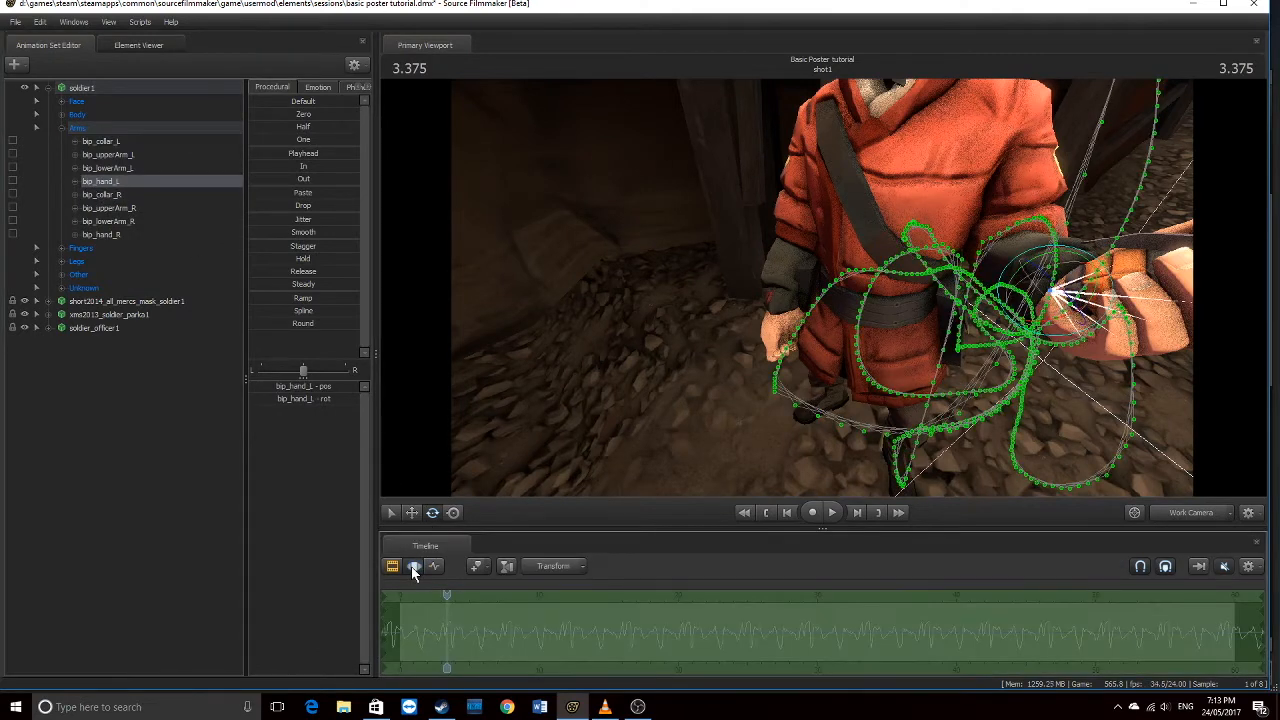
{"action": "left_click_drag", "start_coordinate": [671, 360], "coordinate": [824, 290]}
{"action": "left_click", "coordinate": [130, 194]}
{"action": "left_click_drag", "start_coordinate": [460, 211], "coordinate": [888, 135]}
{"action": "left_click_drag", "start_coordinate": [745, 200], "coordinate": [818, 292]}
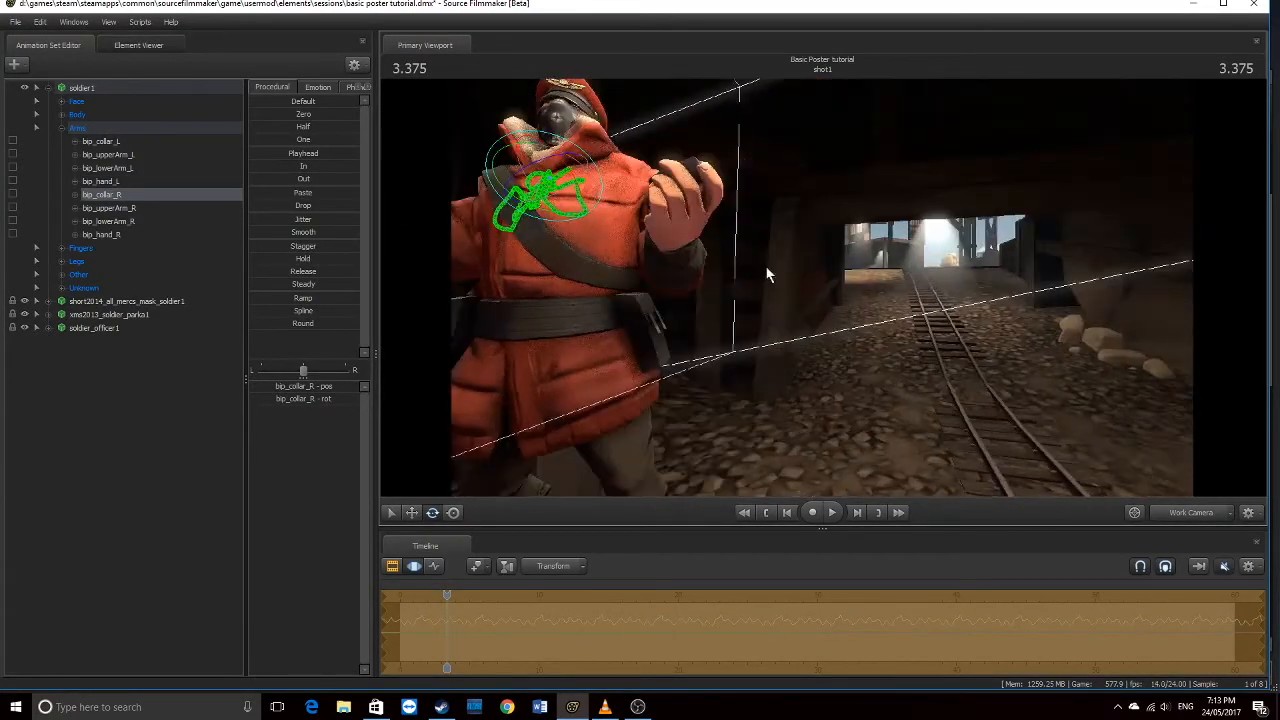
{"action": "left_click", "coordinate": [42, 22]}
{"action": "left_click", "coordinate": [54, 36]}
{"action": "left_click_drag", "start_coordinate": [640, 230], "coordinate": [430, 225]}
Rotate bip_upperArm_R and bip_lowerArm_R to bend the elbow and lift the fist before the belly
{"action": "left_click", "coordinate": [120, 208]}
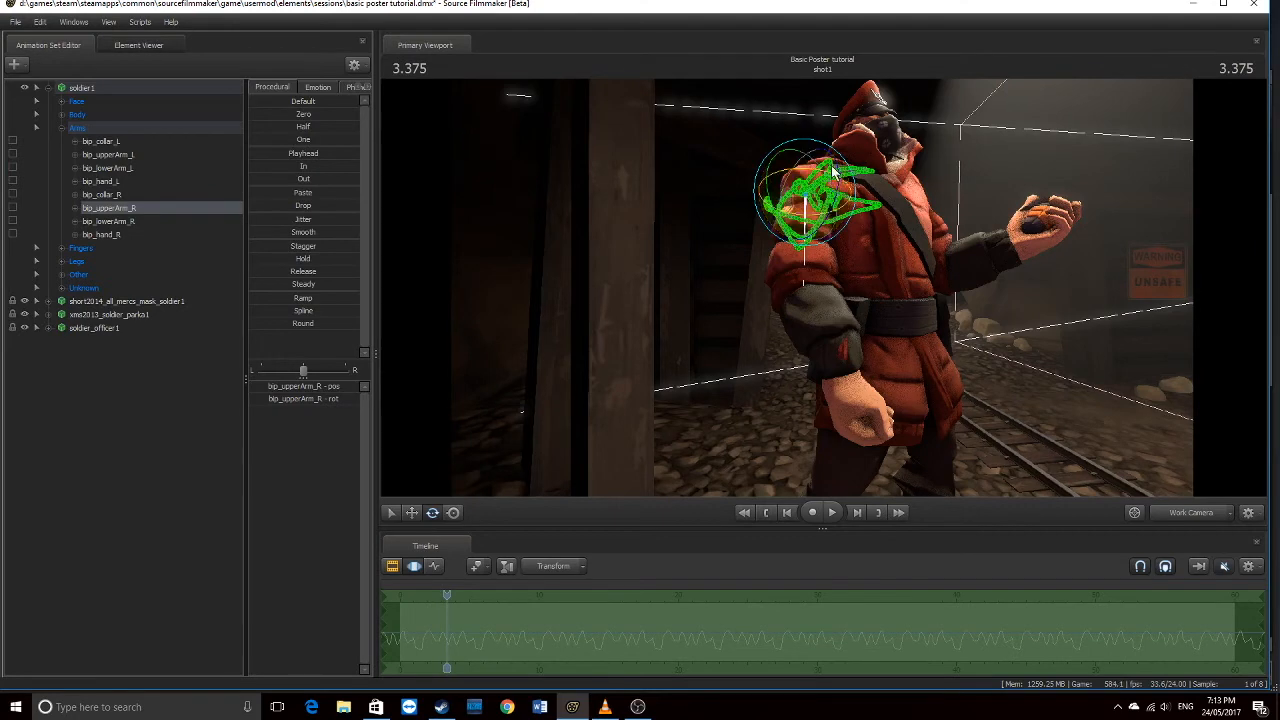
{"action": "left_click_drag", "start_coordinate": [1059, 243], "coordinate": [1036, 238]}
{"action": "left_click_drag", "start_coordinate": [823, 288], "coordinate": [820, 286]}
{"action": "left_click_drag", "start_coordinate": [826, 228], "coordinate": [825, 215]}
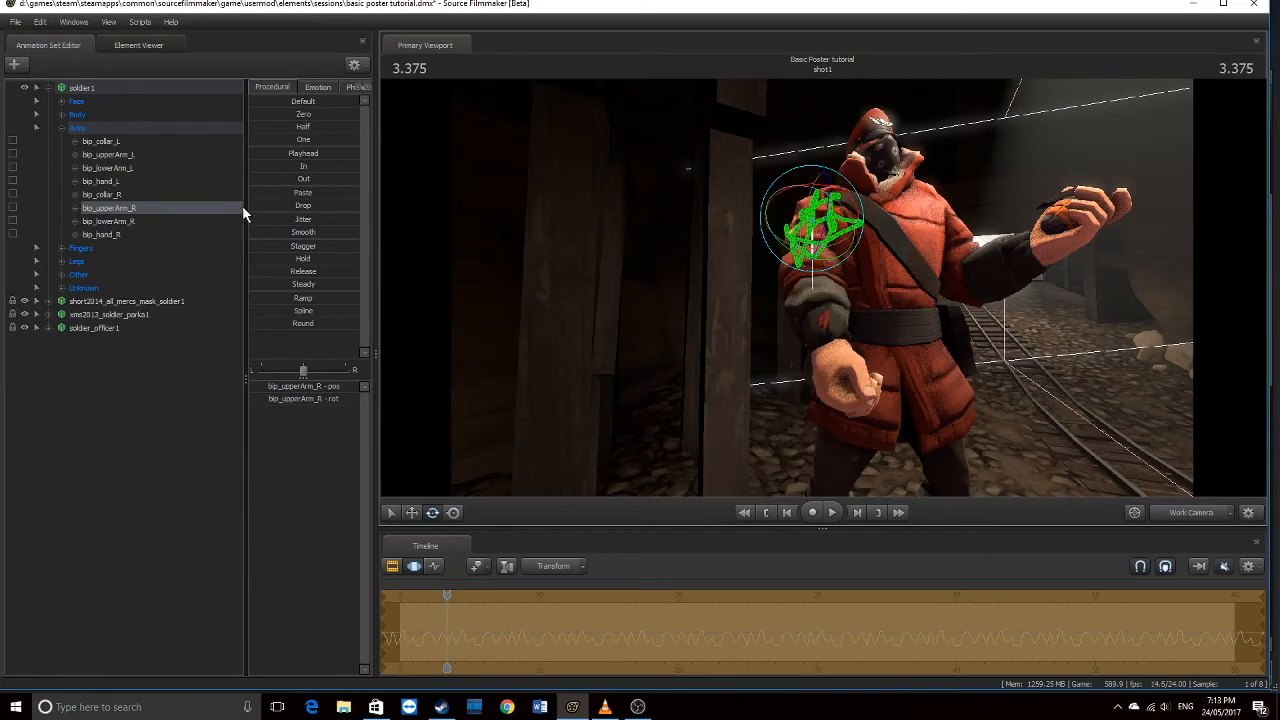
{"action": "left_click", "coordinate": [152, 221]}
{"action": "left_click_drag", "start_coordinate": [826, 290], "coordinate": [828, 256]}
Check the arm pose through the shot camera and work view, then collapse the Arms group
{"action": "left_click_drag", "start_coordinate": [669, 268], "coordinate": [1275, 562]}
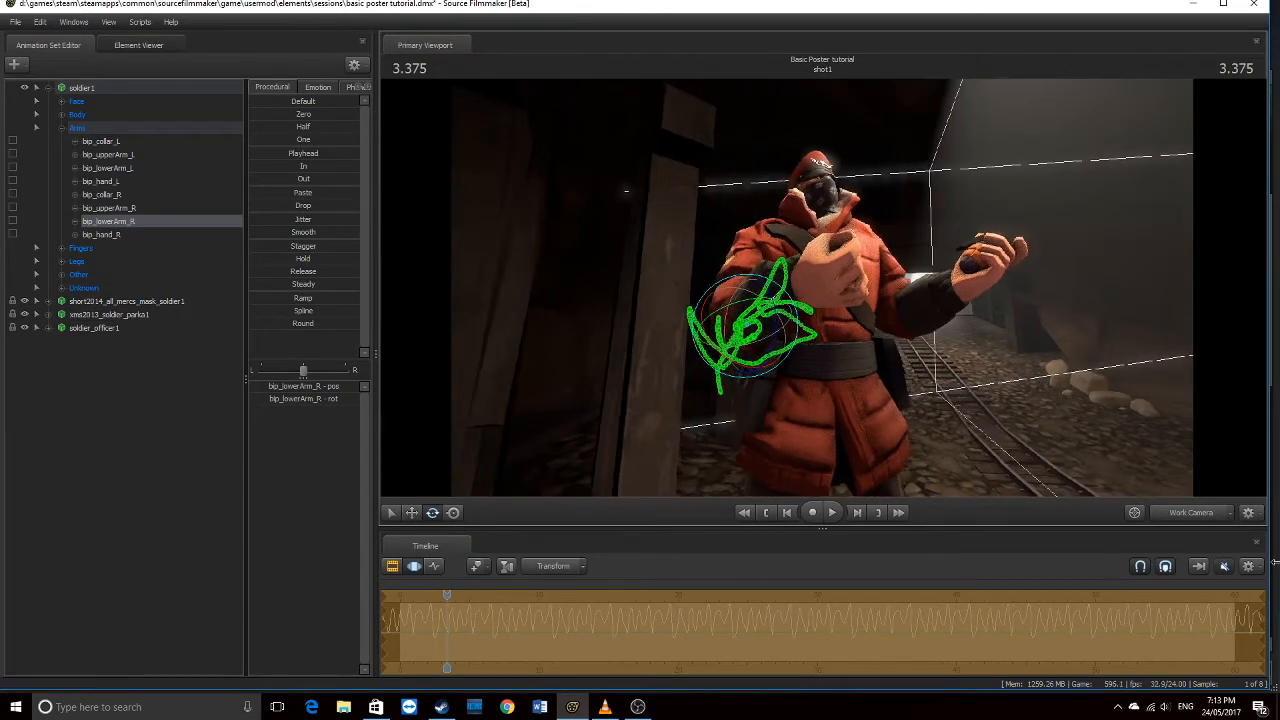
{"action": "left_click", "coordinate": [1203, 504]}
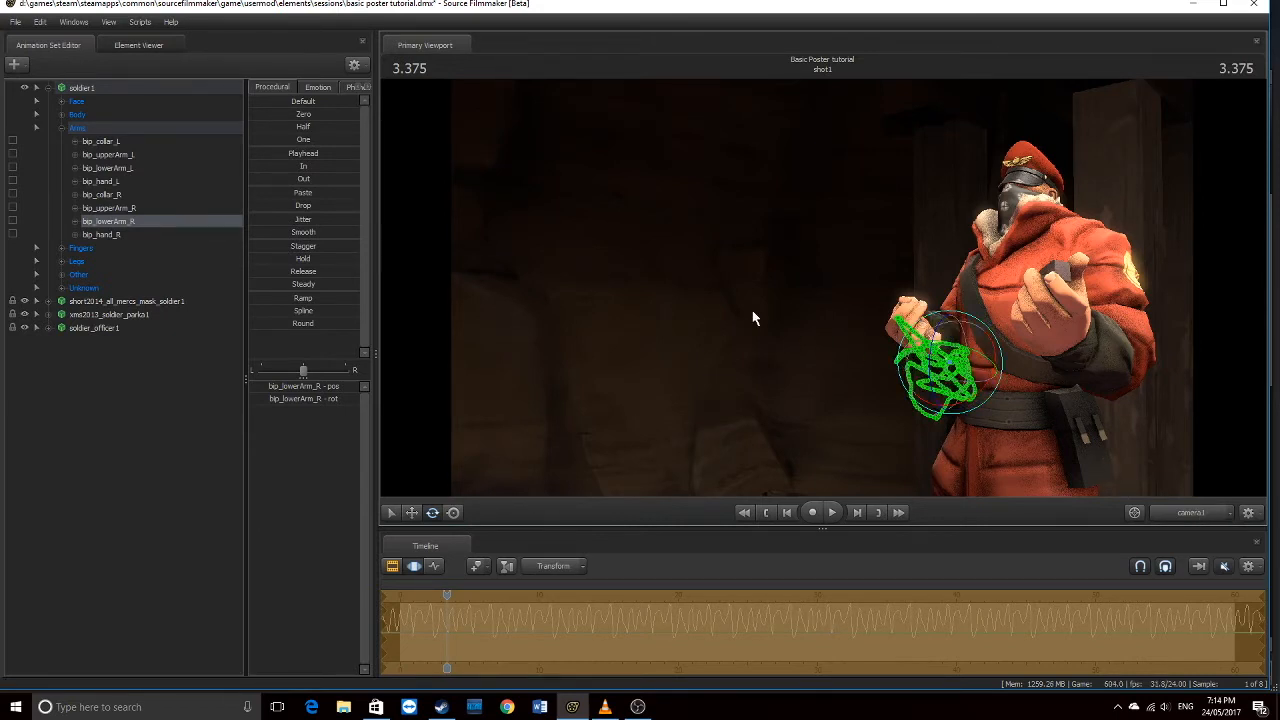
{"action": "left_click_drag", "start_coordinate": [720, 343], "coordinate": [708, 343]}
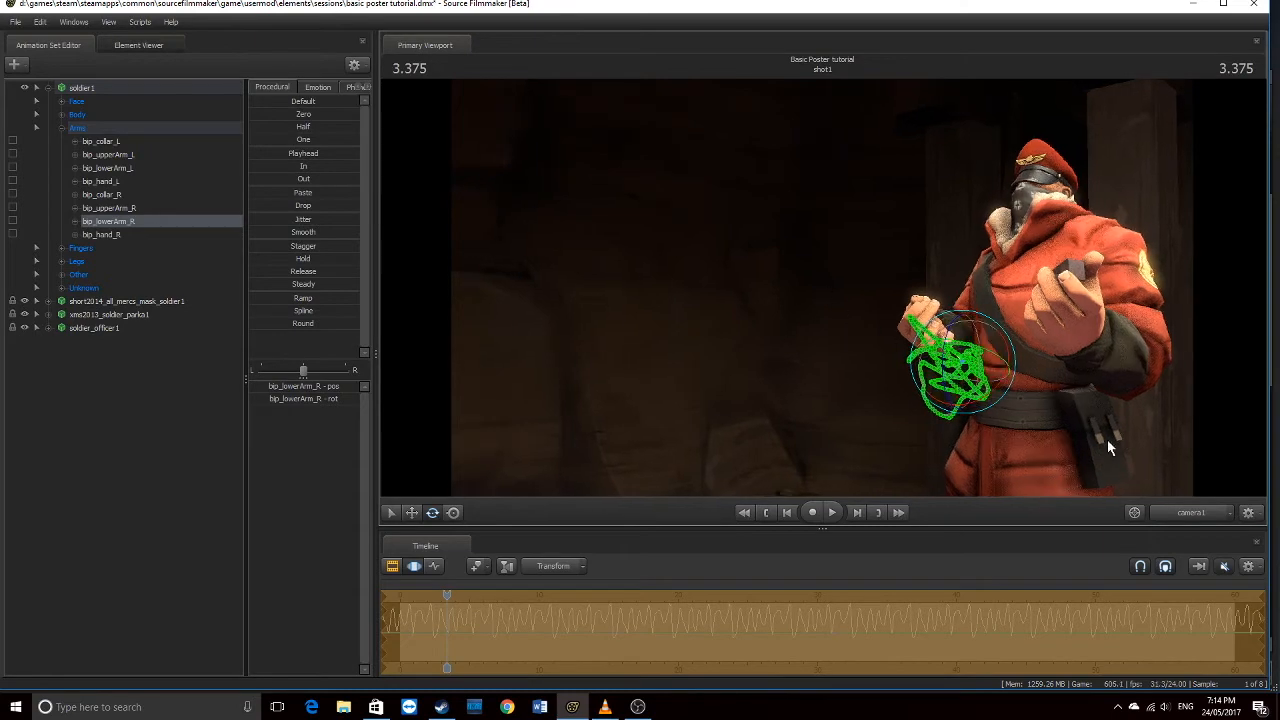
{"action": "left_click", "coordinate": [1183, 511]}
{"action": "mouse_move", "coordinate": [823, 333]}
{"action": "left_mouse_down"}
{"action": "mouse_move", "coordinate": [815, 212]}
{"action": "mouse_move", "coordinate": [828, 358]}
{"action": "left_mouse_up"}
{"action": "key", "text": "w"}
{"action": "key", "text": "s"}
{"action": "key", "text": "w"}
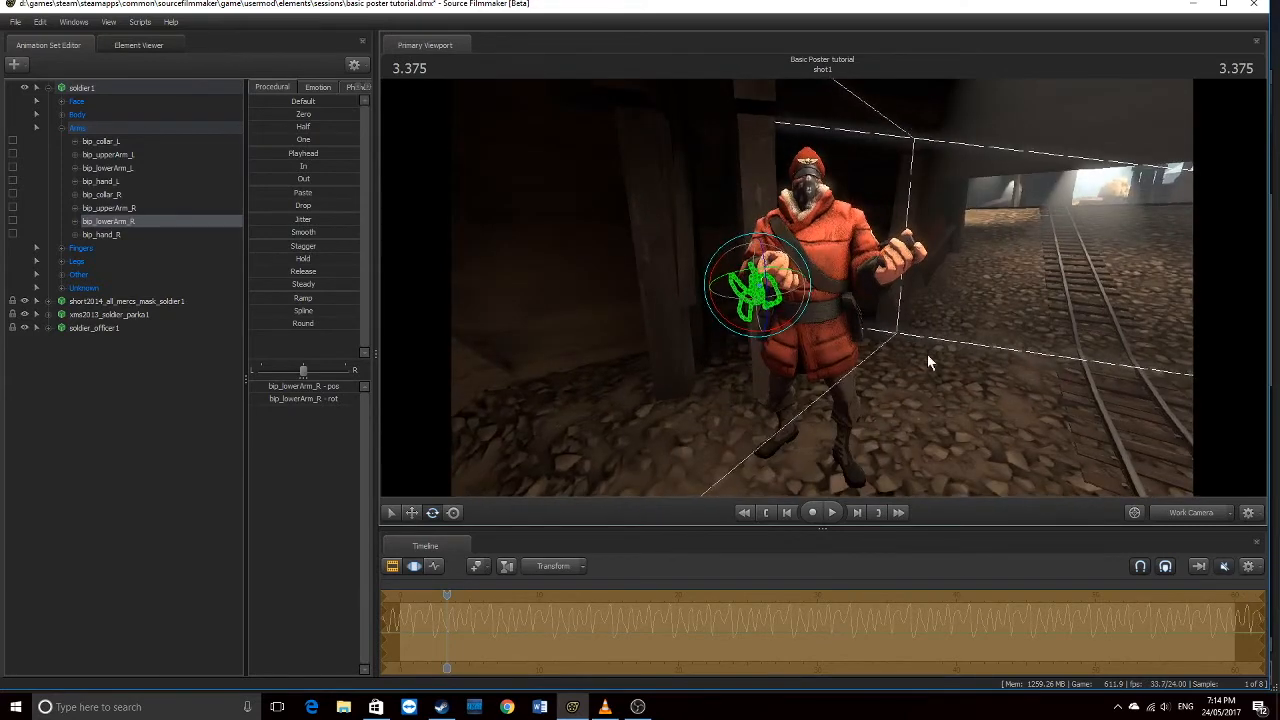
{"action": "left_click", "coordinate": [1185, 511]}
{"action": "left_click", "coordinate": [1185, 511]}
{"action": "left_click", "coordinate": [63, 128]}
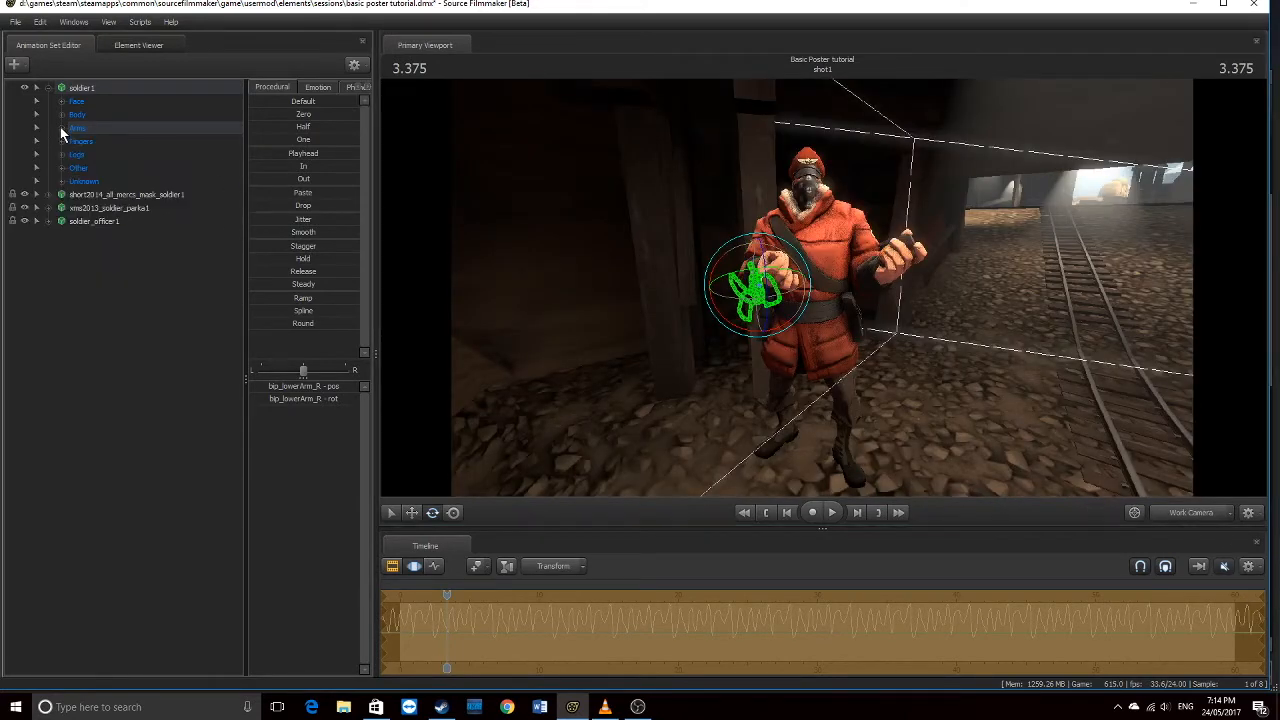
Expand the Unknown group and select the prp_grenade_bottom bone
{"action": "left_click", "coordinate": [63, 181]}
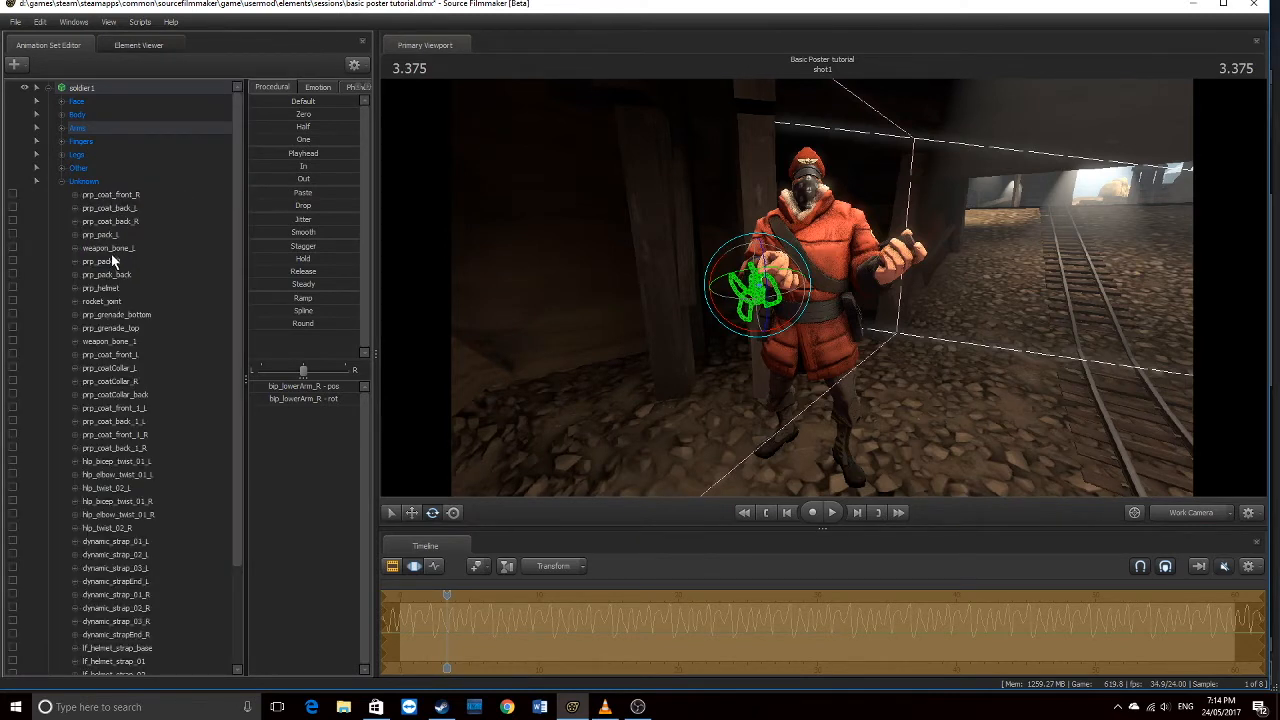
{"action": "scroll", "coordinate": [110, 258], "scroll_direction": "down", "scroll_amount": 3}
{"action": "scroll", "coordinate": [122, 330], "scroll_direction": "up", "scroll_amount": 1}
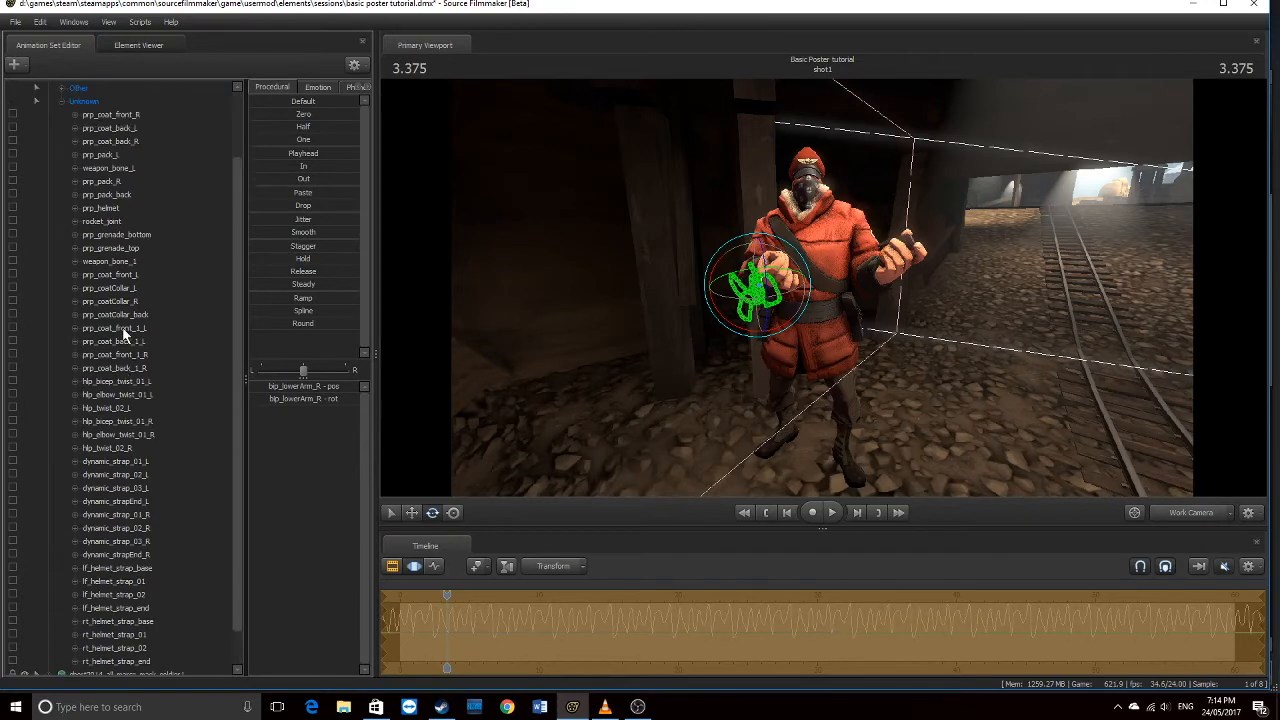
{"action": "scroll", "coordinate": [124, 335], "scroll_direction": "up", "scroll_amount": 1}
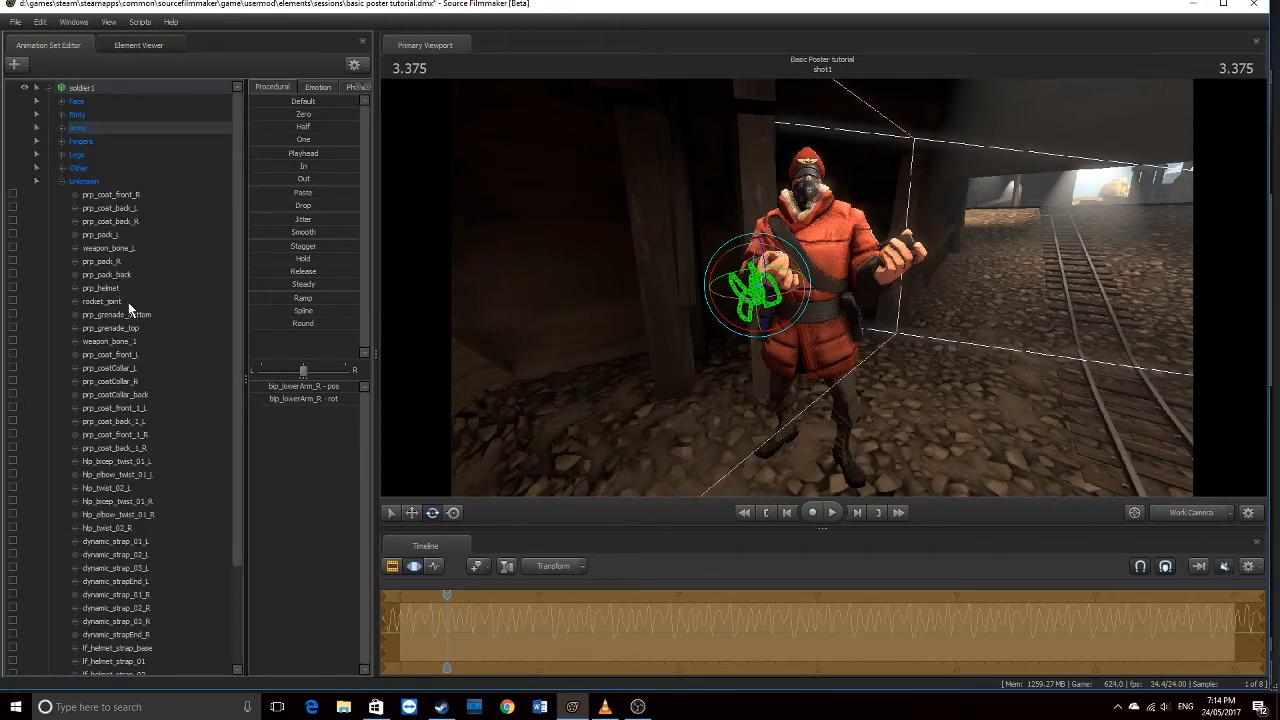
{"action": "left_click", "coordinate": [118, 315]}
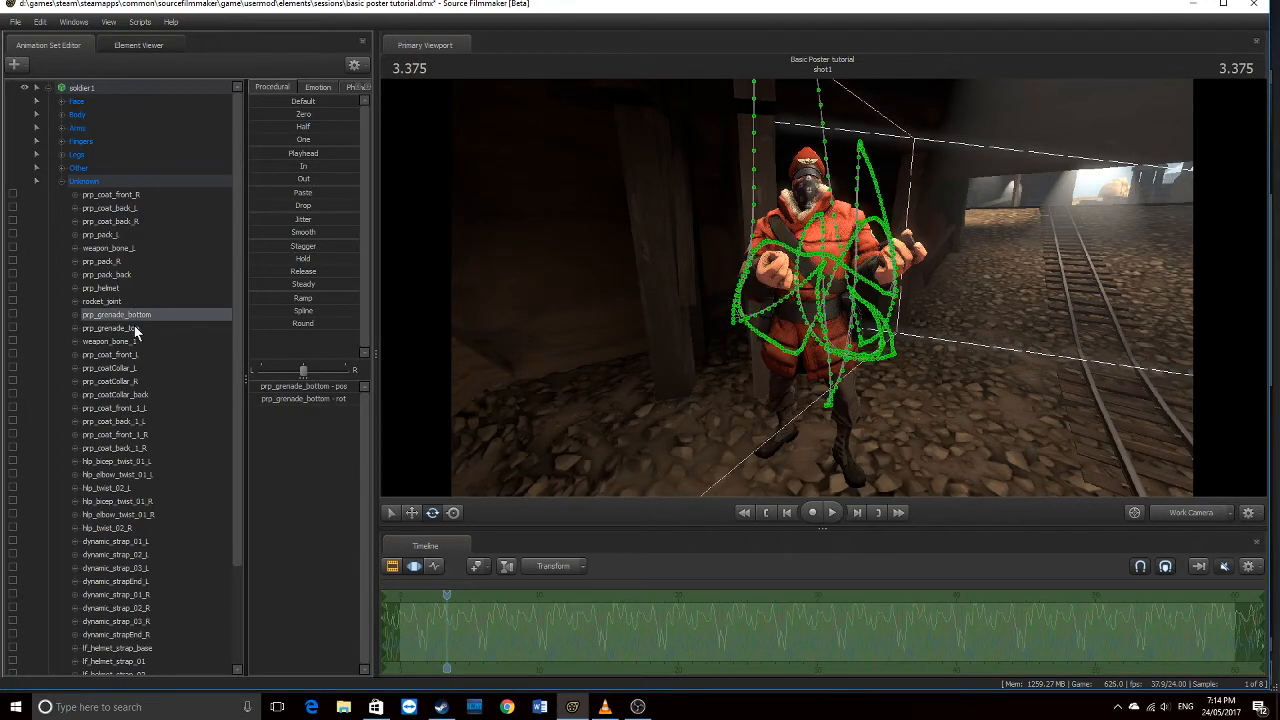
{"action": "left_click", "coordinate": [134, 329]}
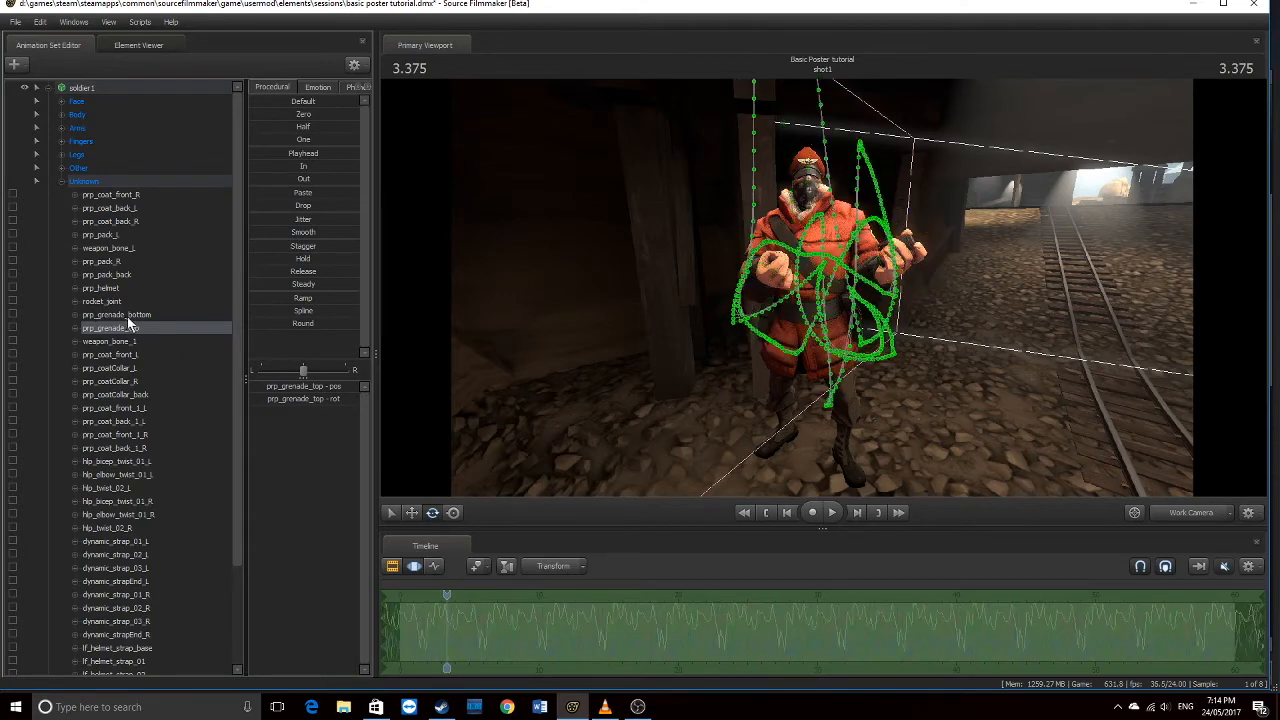
{"action": "left_click", "coordinate": [127, 316]}
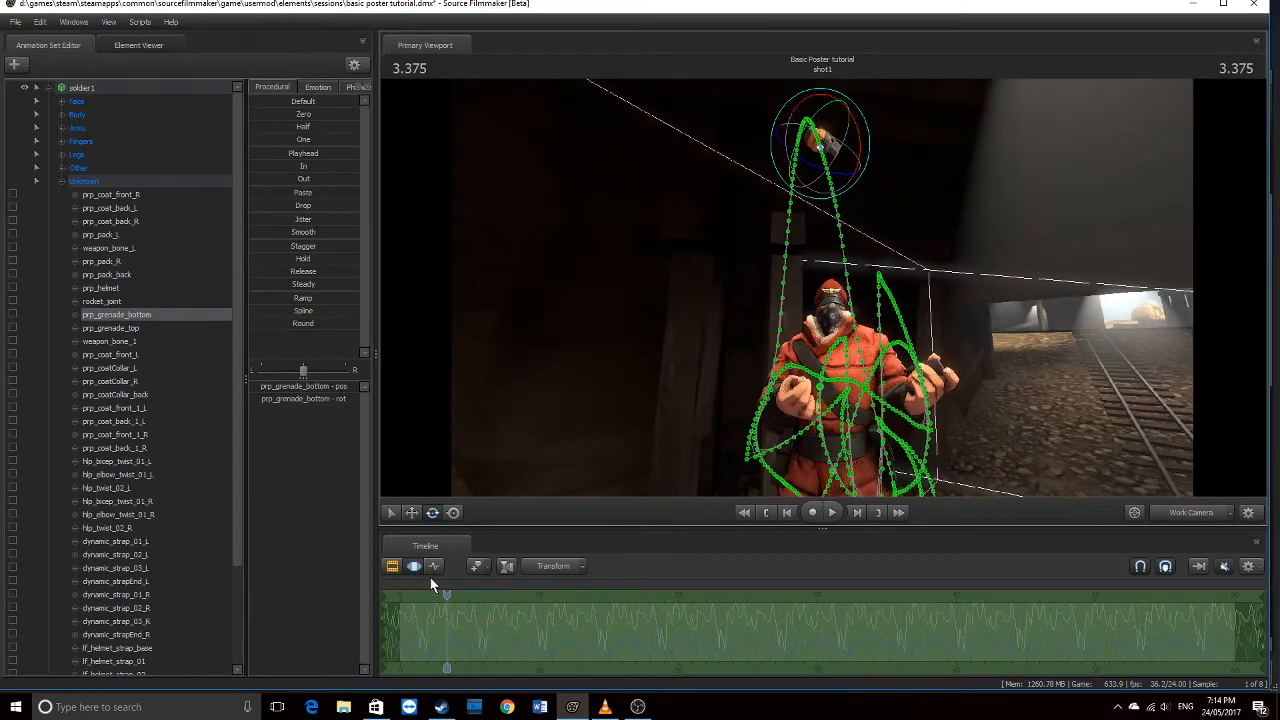
With the move tool, drag the grenade until it floats above the soldier's head in the shot camera
{"action": "left_click", "coordinate": [411, 512]}
{"action": "left_click_drag", "start_coordinate": [819, 152], "coordinate": [813, 341]}
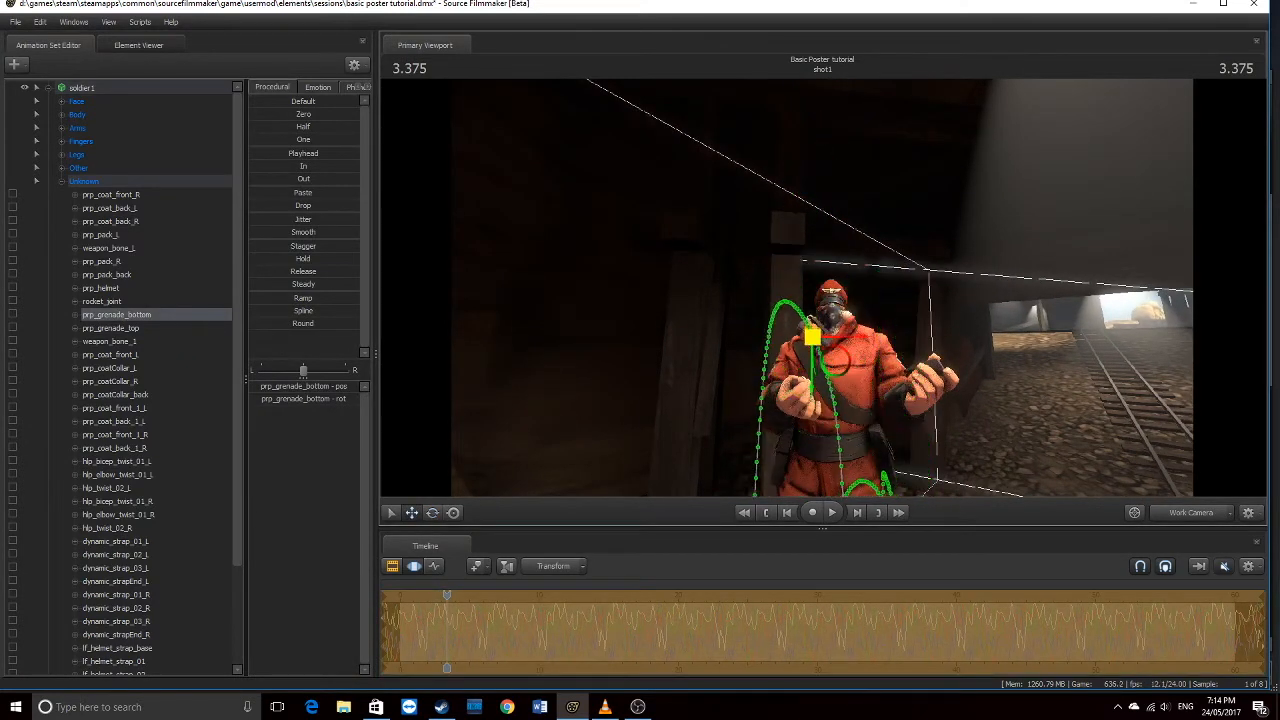
{"action": "left_click", "coordinate": [1203, 513]}
{"action": "left_click_drag", "start_coordinate": [965, 244], "coordinate": [972, 225]}
{"action": "left_click_drag", "start_coordinate": [822, 318], "coordinate": [808, 352]}
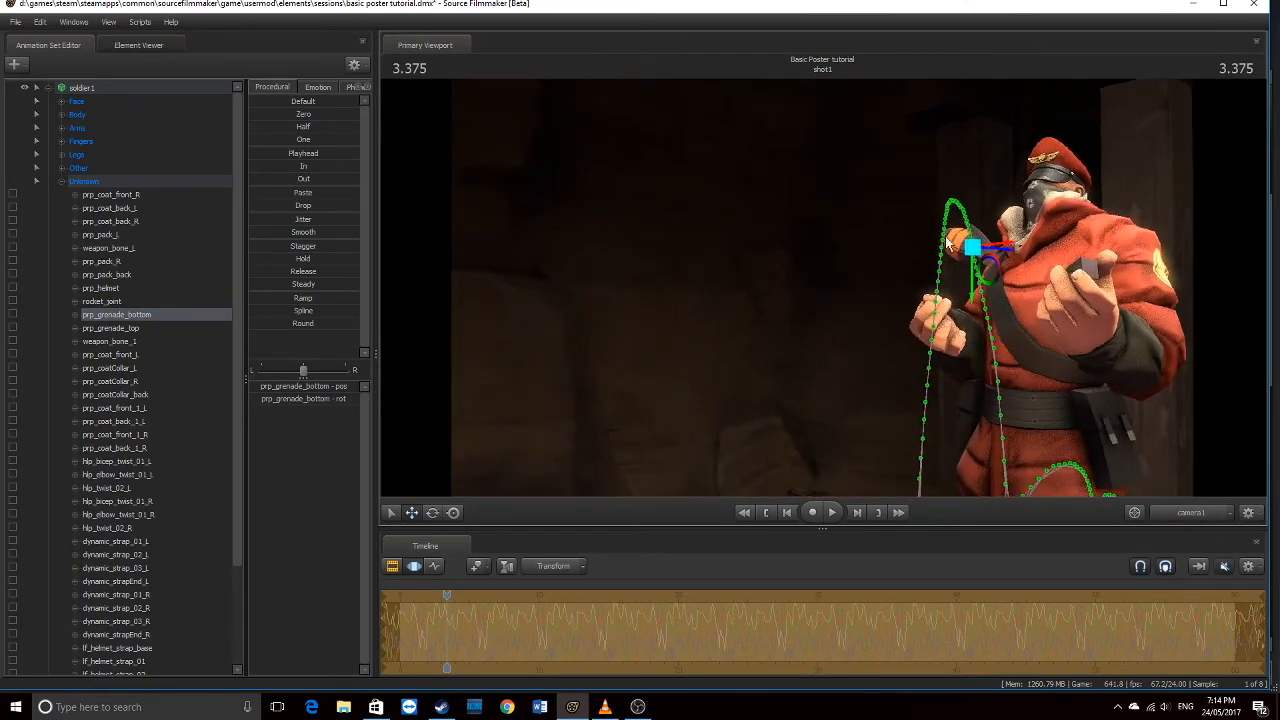
{"action": "left_click_drag", "start_coordinate": [971, 249], "coordinate": [979, 147]}
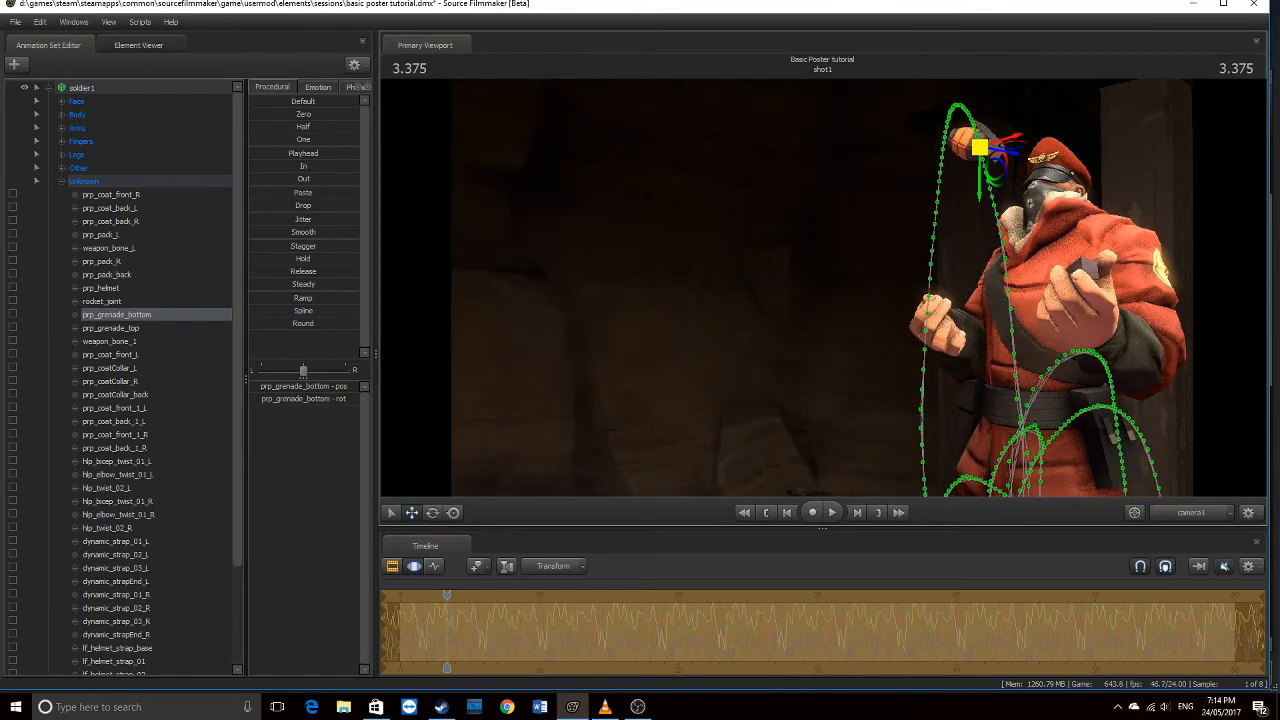
Show the clip track, collapse the Unknown group and soldier1 set, and nudge the view closer
{"action": "left_click", "coordinate": [393, 566]}
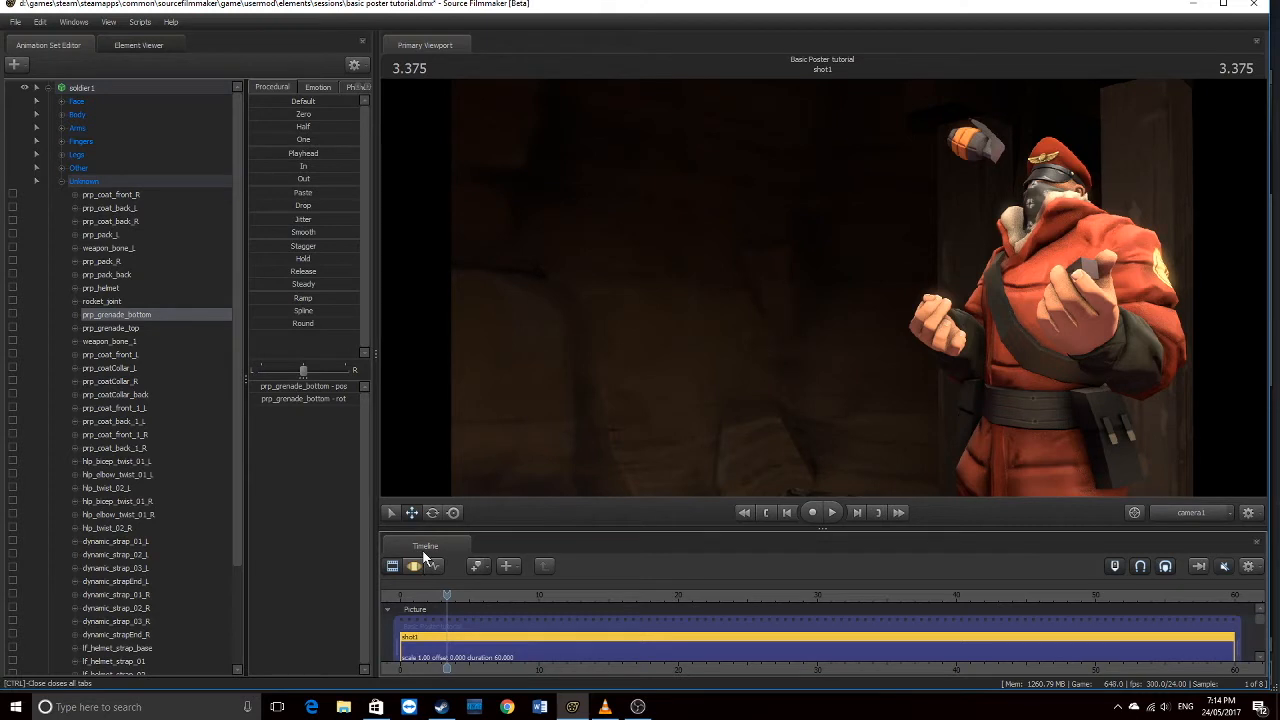
{"action": "left_click", "coordinate": [60, 181]}
{"action": "left_click", "coordinate": [48, 87]}
{"action": "left_click_drag", "start_coordinate": [1001, 316], "coordinate": [1010, 321]}
{"action": "key", "text": "w"}
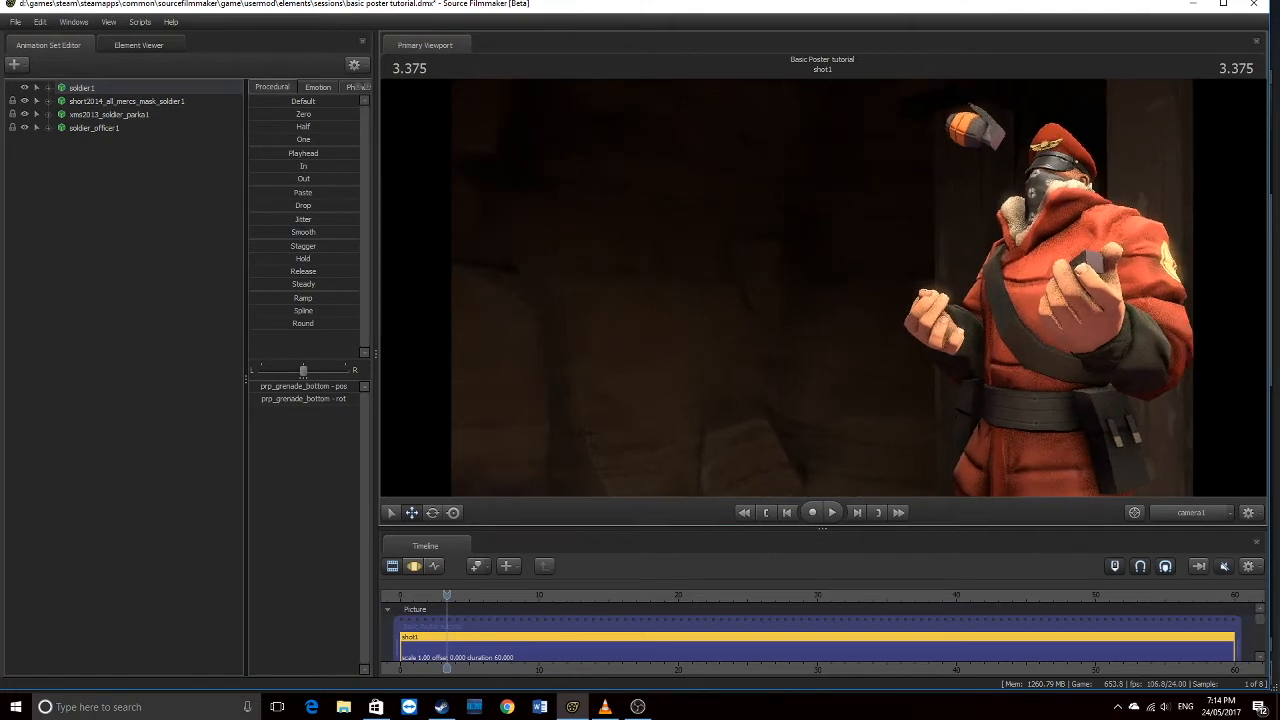
Add a new particle system animation set with Start Time 0, Emission Duration 99 and Lifetime 99
{"action": "right_click", "coordinate": [124, 177]}
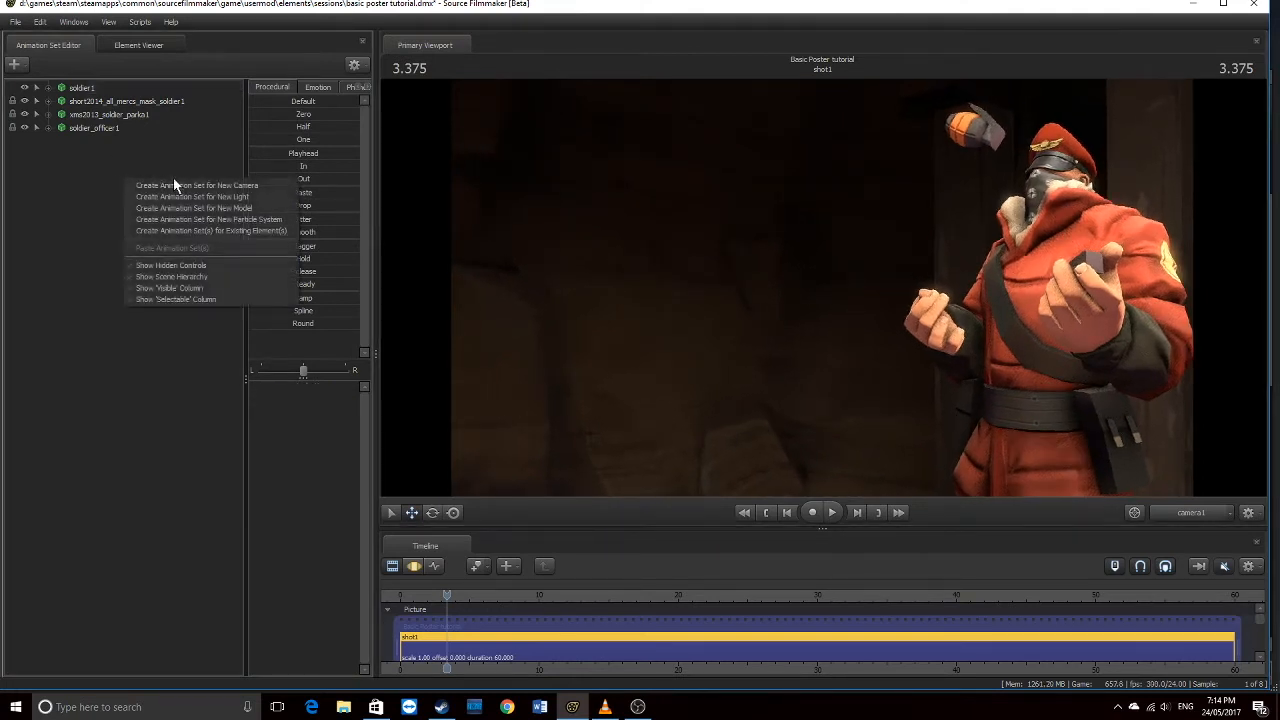
{"action": "left_click", "coordinate": [245, 219]}
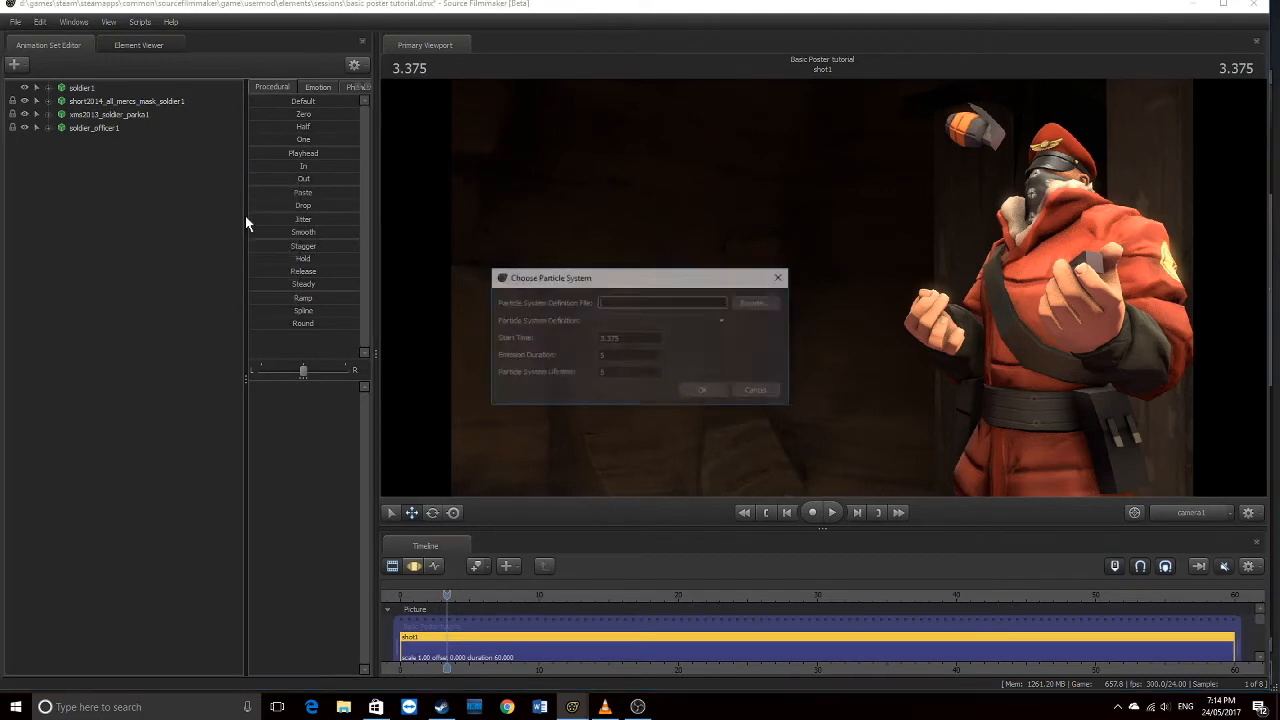
{"action": "left_click_drag", "start_coordinate": [630, 340], "coordinate": [481, 332]}
{"action": "key", "text": "BackSpace"}
{"action": "type", "text": "0"}
{"action": "key", "text": "Tab"}
{"action": "type", "text": "99"}
{"action": "key", "text": "Tab"}
{"action": "type", "text": "99"}
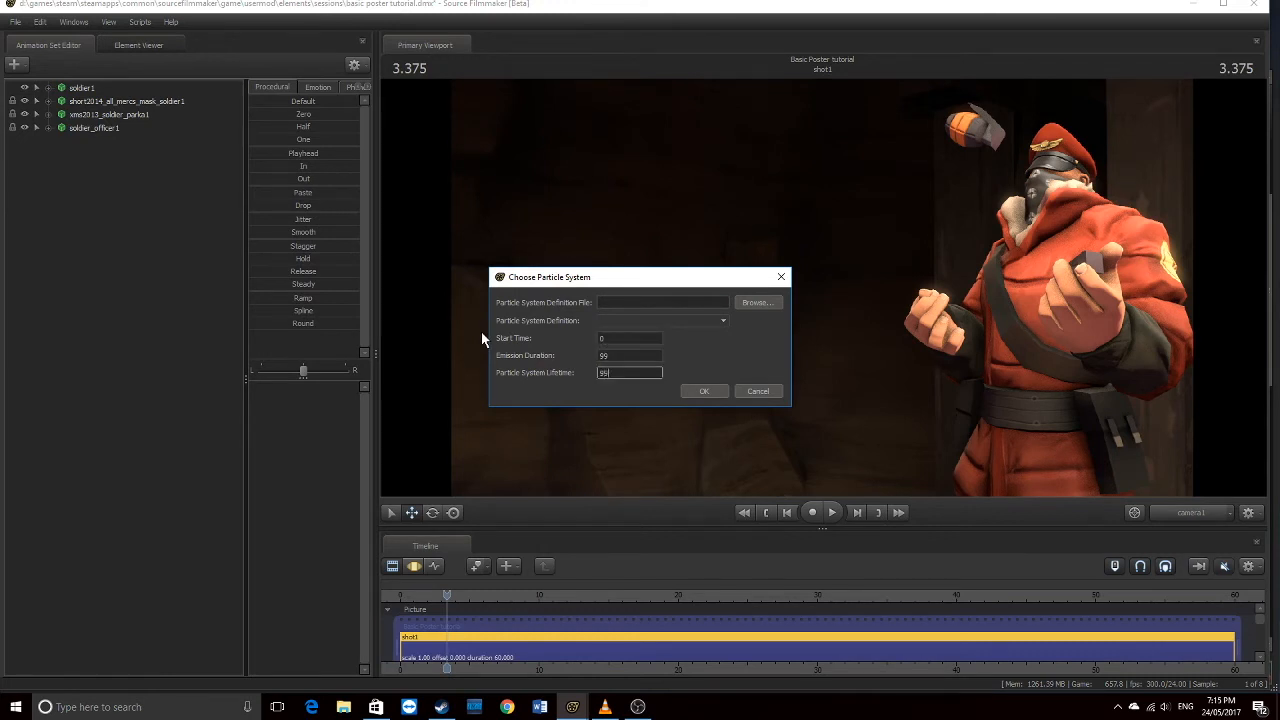
{"action": "double_click", "coordinate": [622, 338]}
Browse to Downloads and load Unusual_Effects (1).pcf as the particle definition file
{"action": "left_click", "coordinate": [748, 304]}
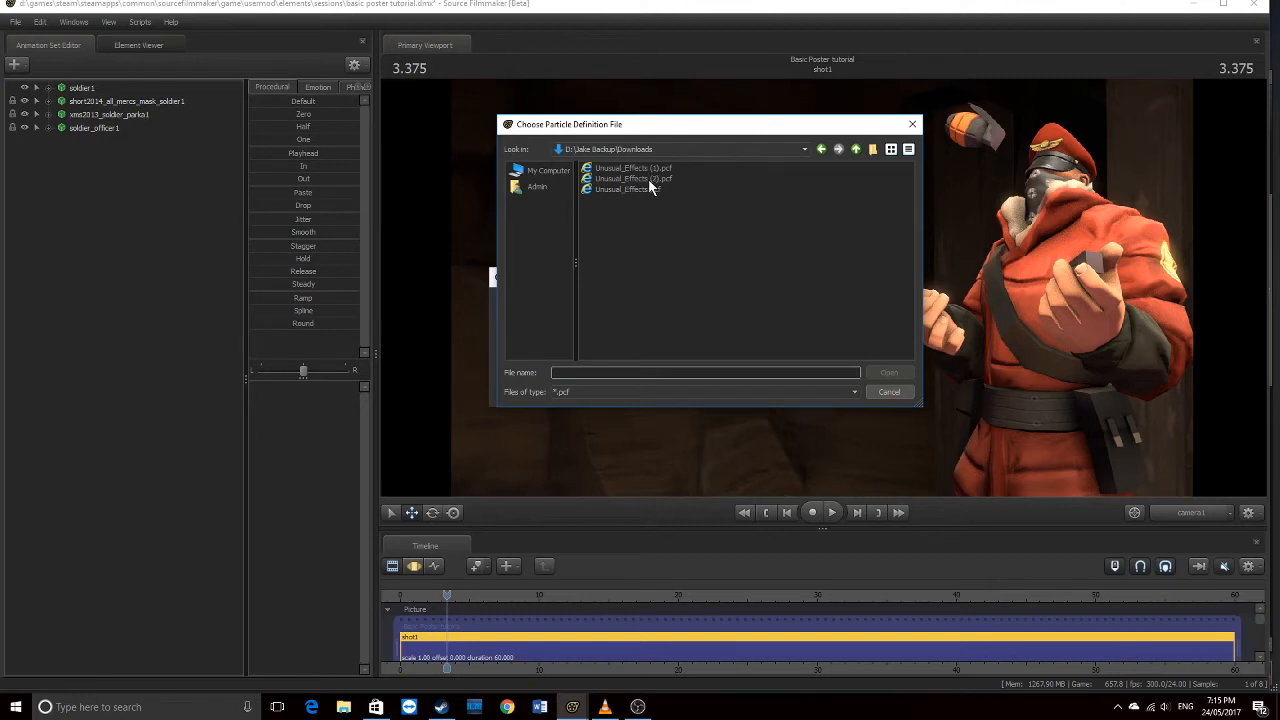
{"action": "double_click", "coordinate": [660, 168]}
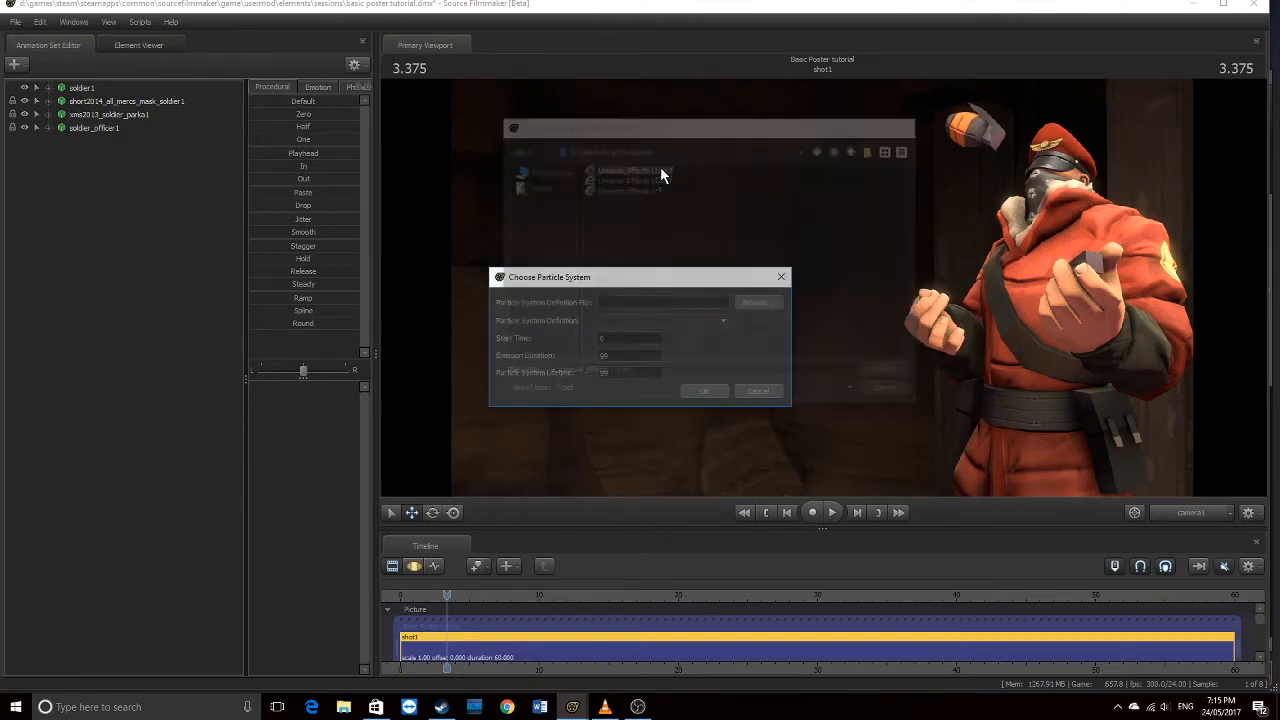
Choose Purple Energy as the particle system definition and confirm to create Purple Energy1
{"action": "left_click", "coordinate": [678, 319]}
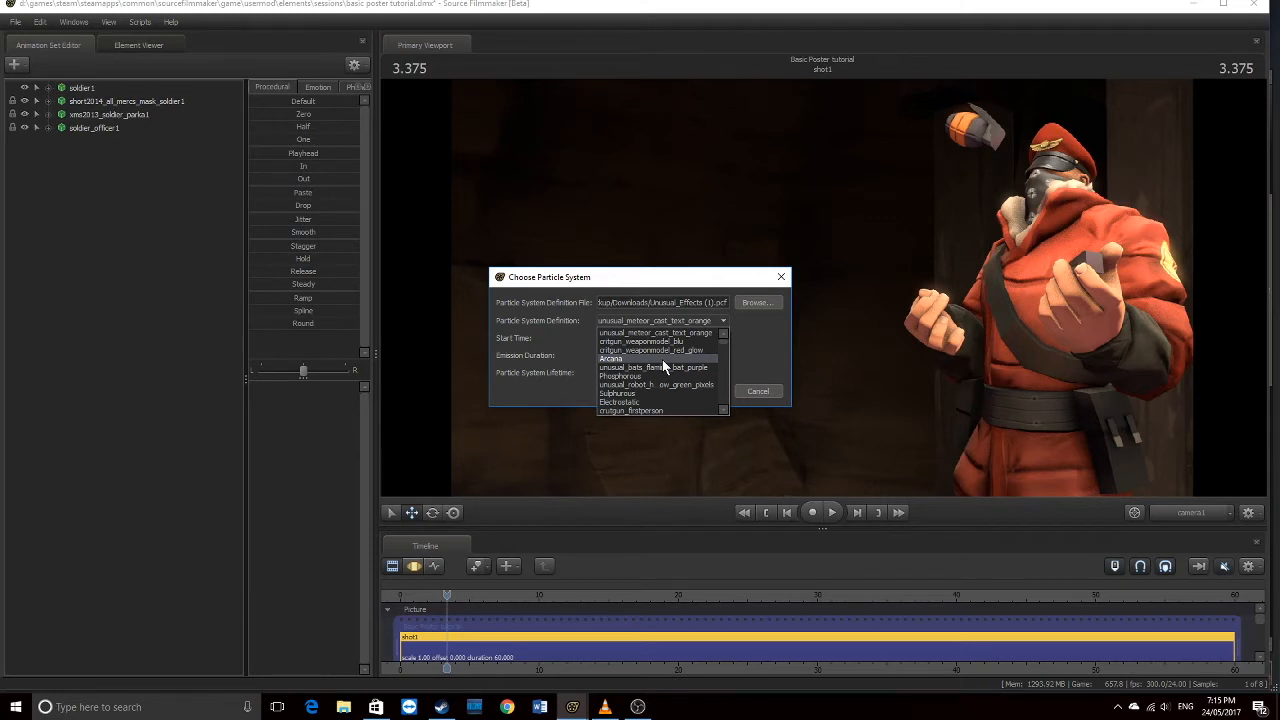
{"action": "scroll", "coordinate": [663, 361], "scroll_direction": "down", "scroll_amount": 5}
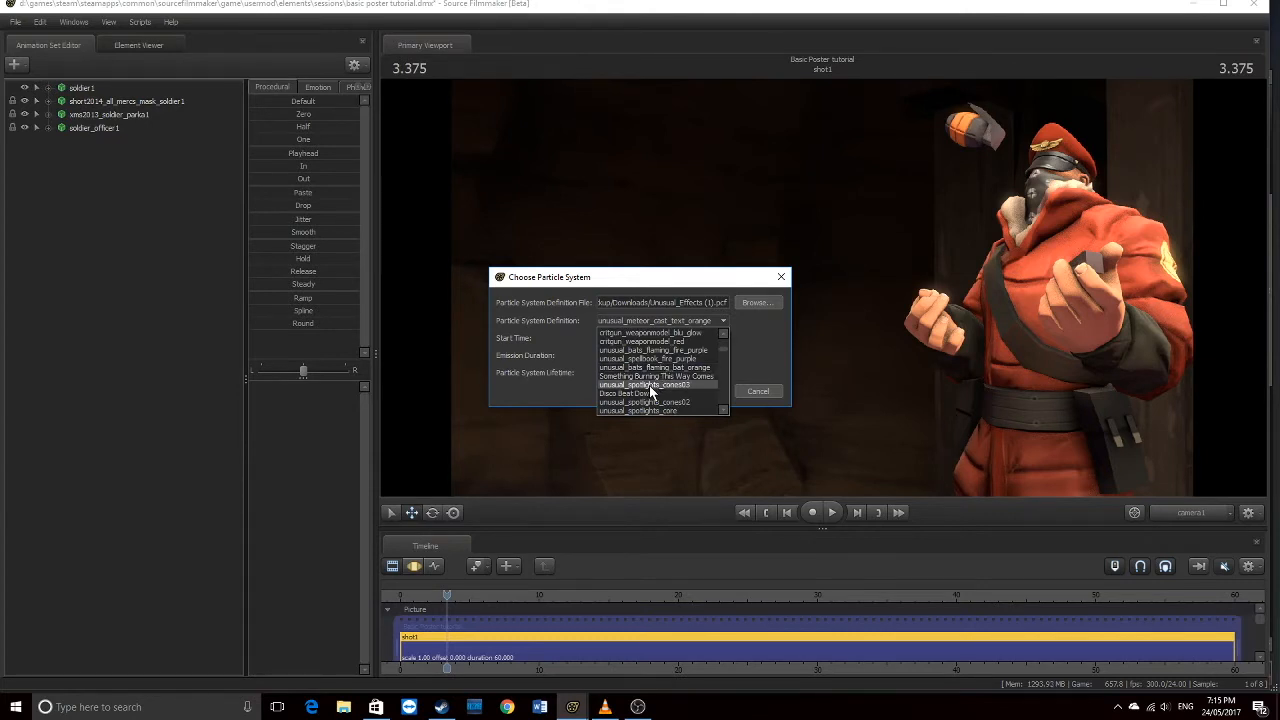
{"action": "scroll", "coordinate": [645, 380], "scroll_direction": "down", "scroll_amount": 3}
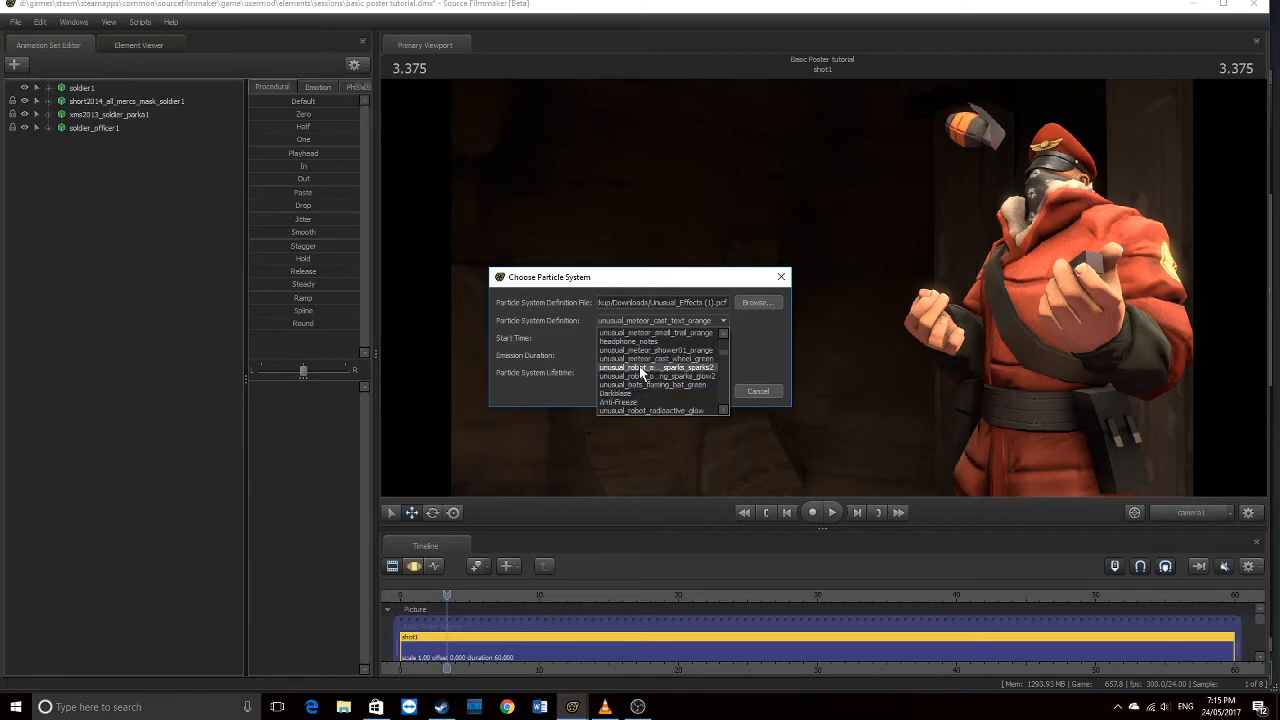
{"action": "scroll", "coordinate": [639, 366], "scroll_direction": "down", "scroll_amount": 5}
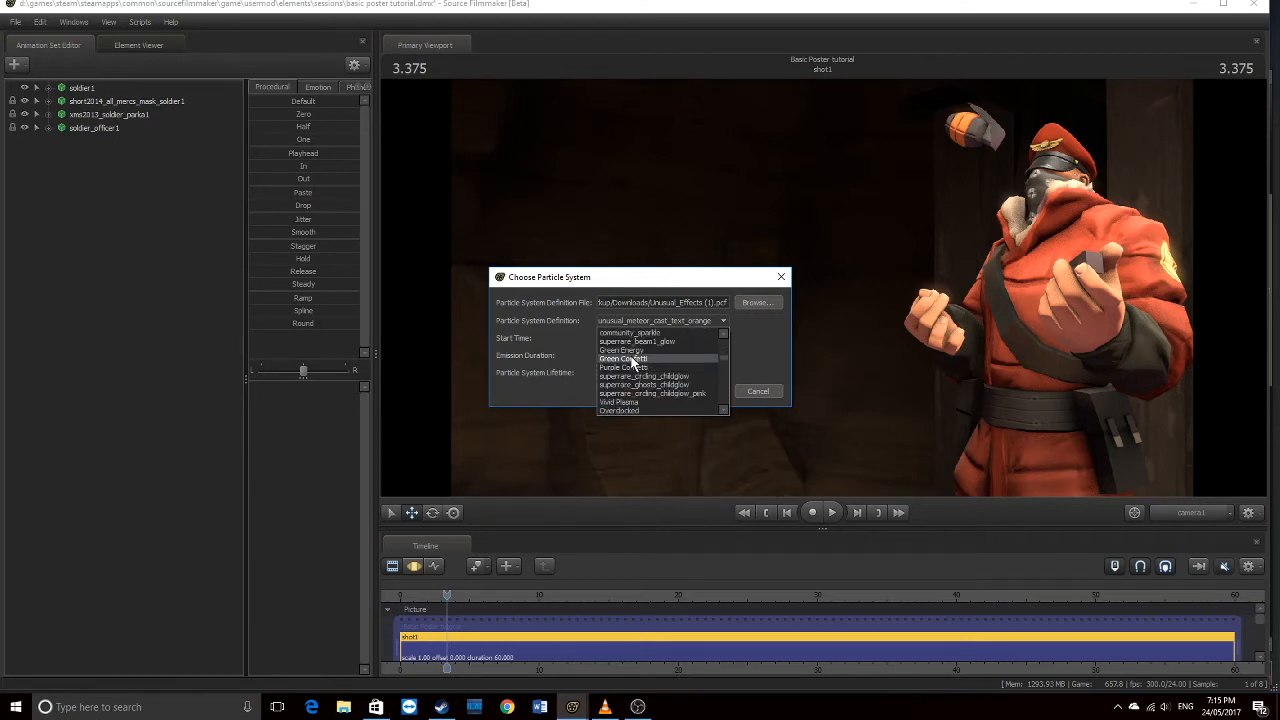
{"action": "scroll", "coordinate": [627, 350], "scroll_direction": "down", "scroll_amount": 2}
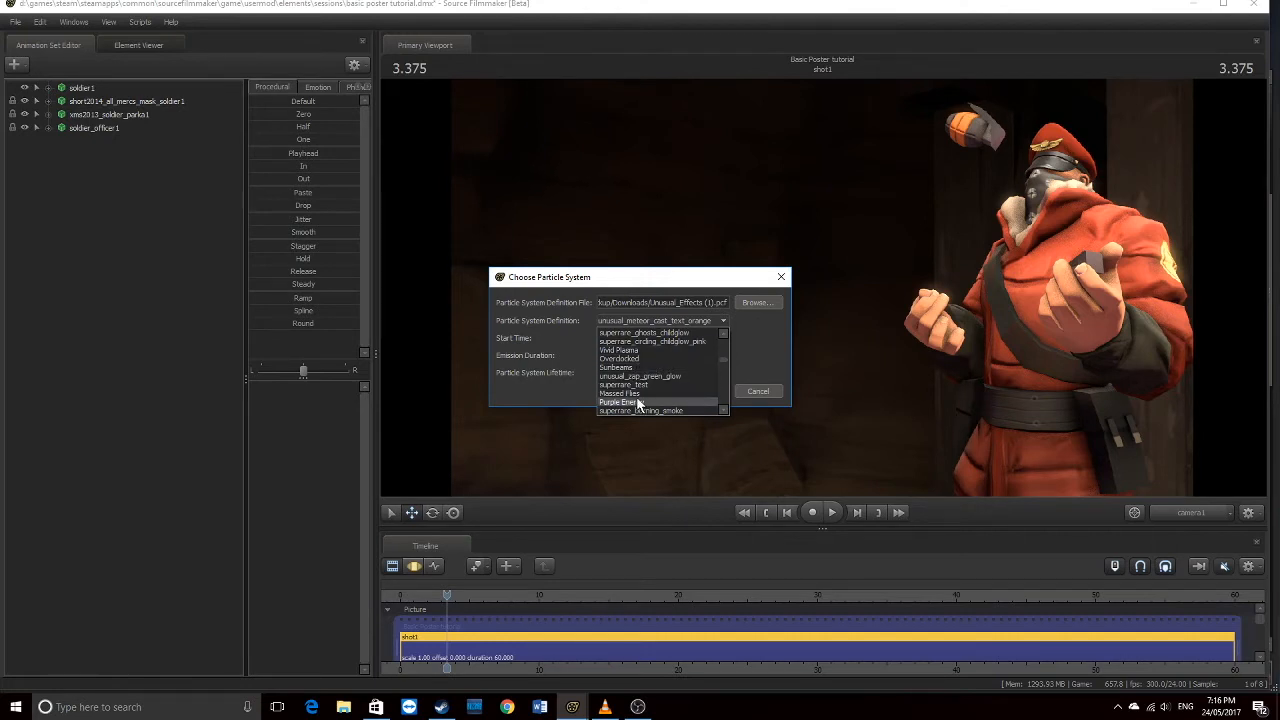
{"action": "scroll", "coordinate": [636, 393], "scroll_direction": "down", "scroll_amount": 3}
{"action": "scroll", "coordinate": [636, 393], "scroll_direction": "down", "scroll_amount": 2}
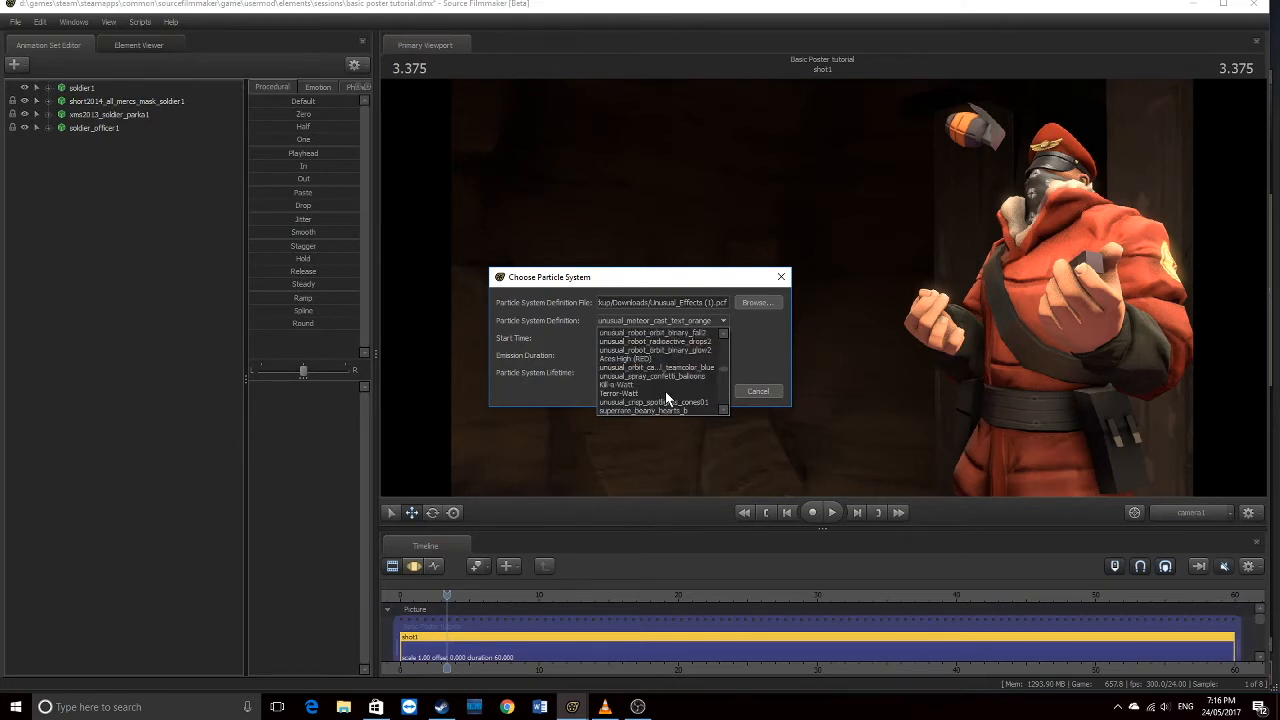
{"action": "scroll", "coordinate": [632, 371], "scroll_direction": "up", "scroll_amount": 2}
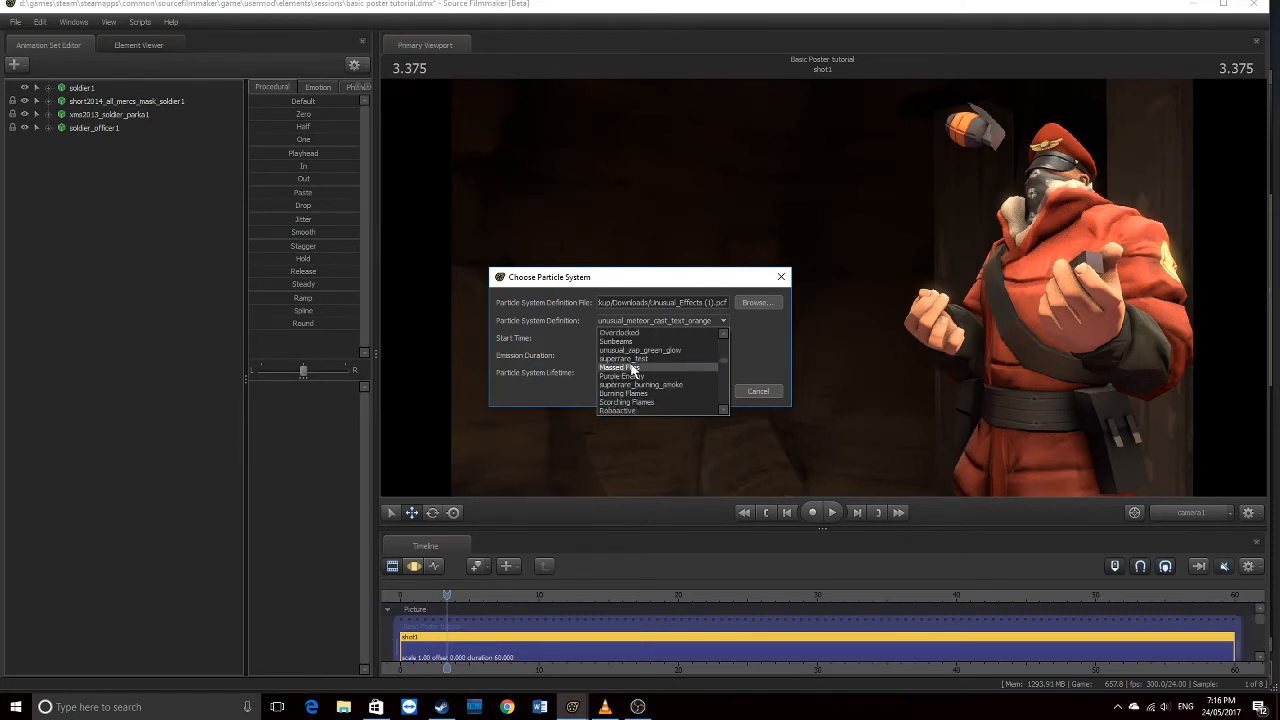
{"action": "left_click", "coordinate": [628, 370]}
{"action": "left_click", "coordinate": [630, 325]}
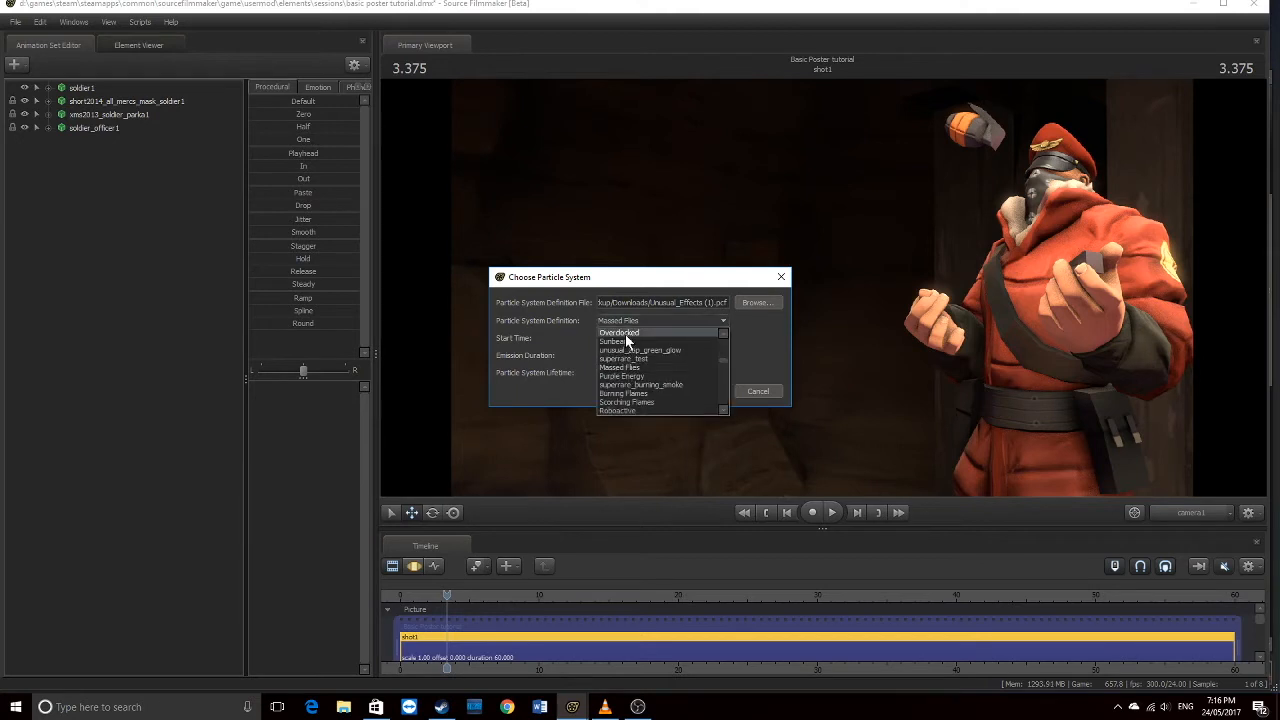
{"action": "left_click", "coordinate": [620, 376]}
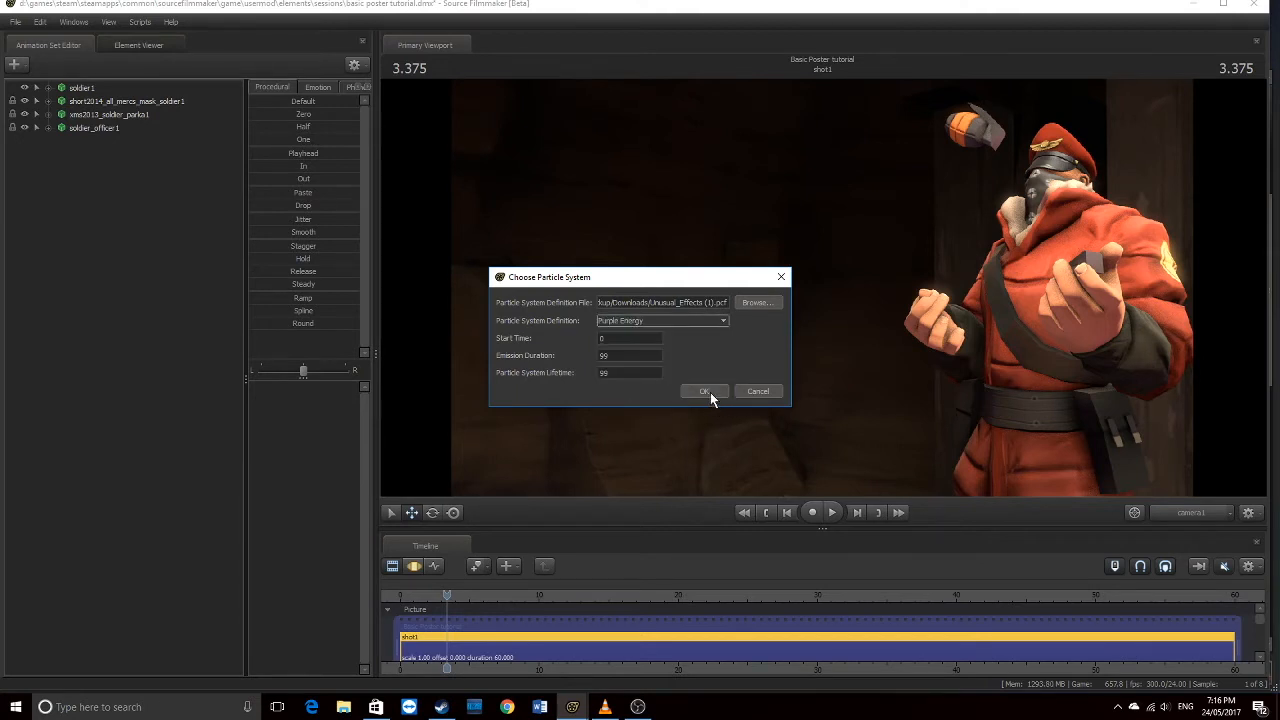
{"action": "left_click", "coordinate": [707, 390]}
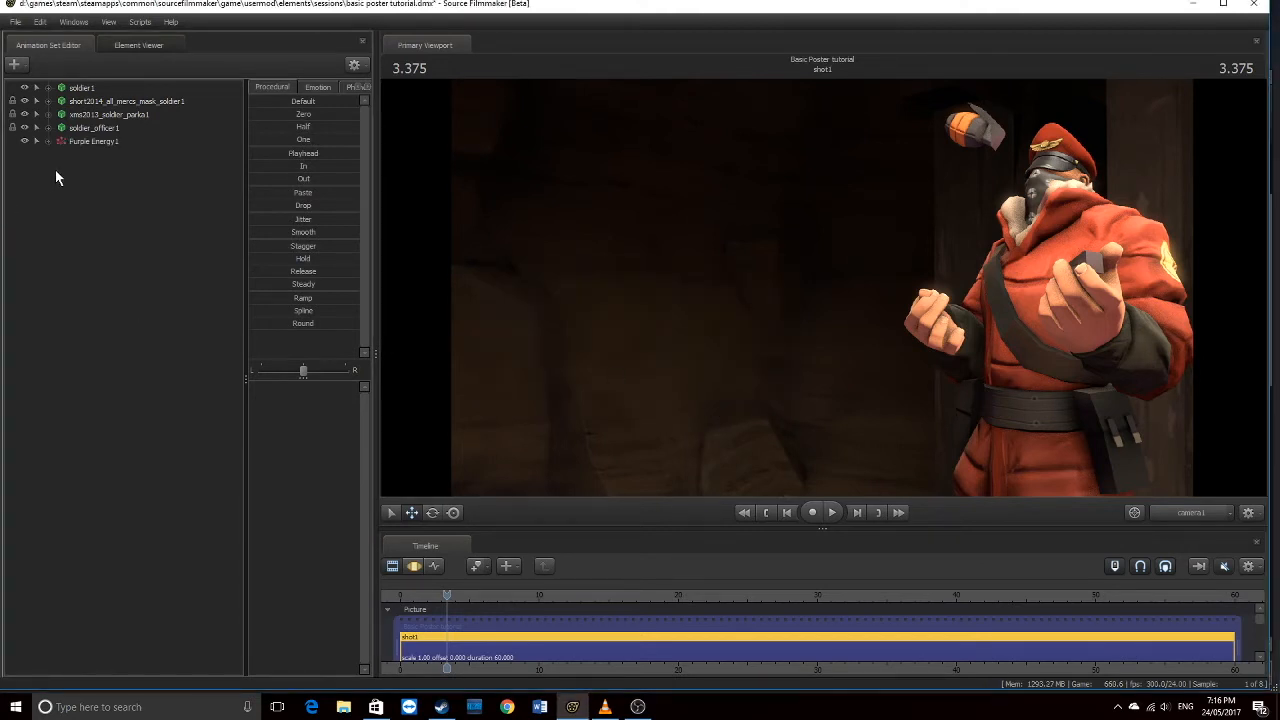
Zoom the timeline and move the playhead to about 3.416 so the purple flame shows
{"action": "right_click", "coordinate": [447, 595]}
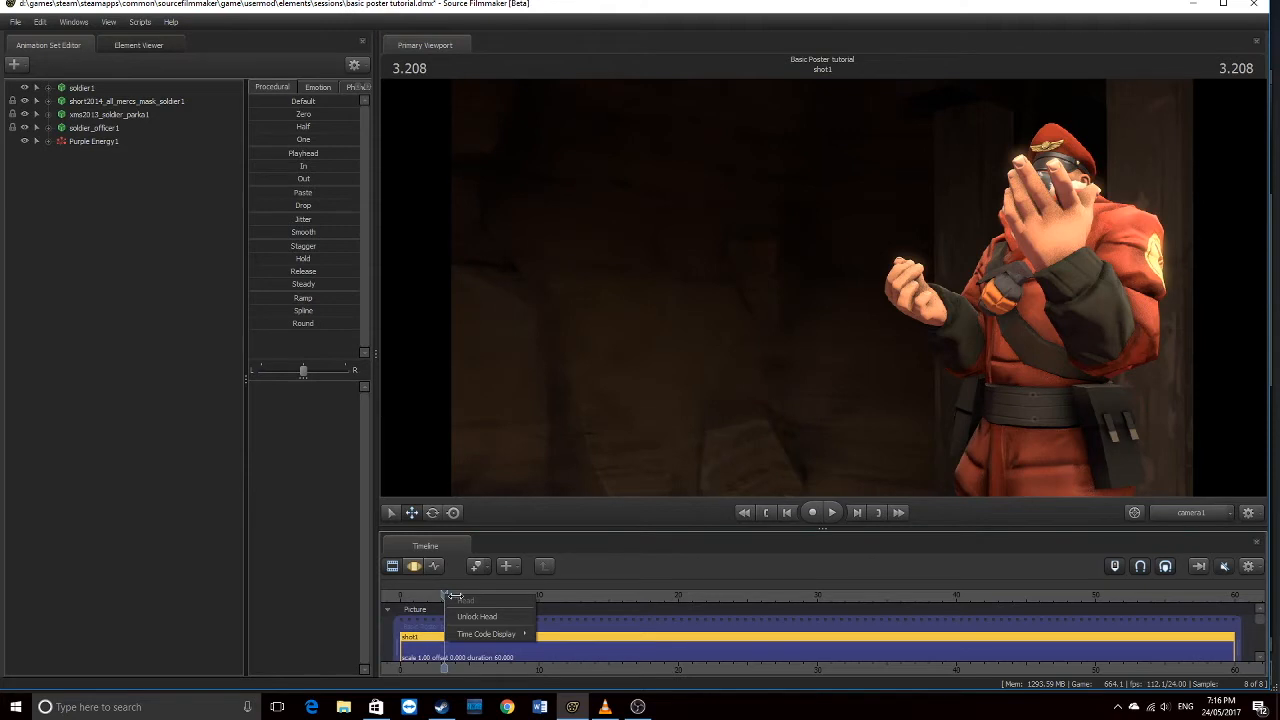
{"action": "left_click", "coordinate": [458, 596]}
{"action": "left_click_drag", "start_coordinate": [445, 595], "coordinate": [447, 595]}
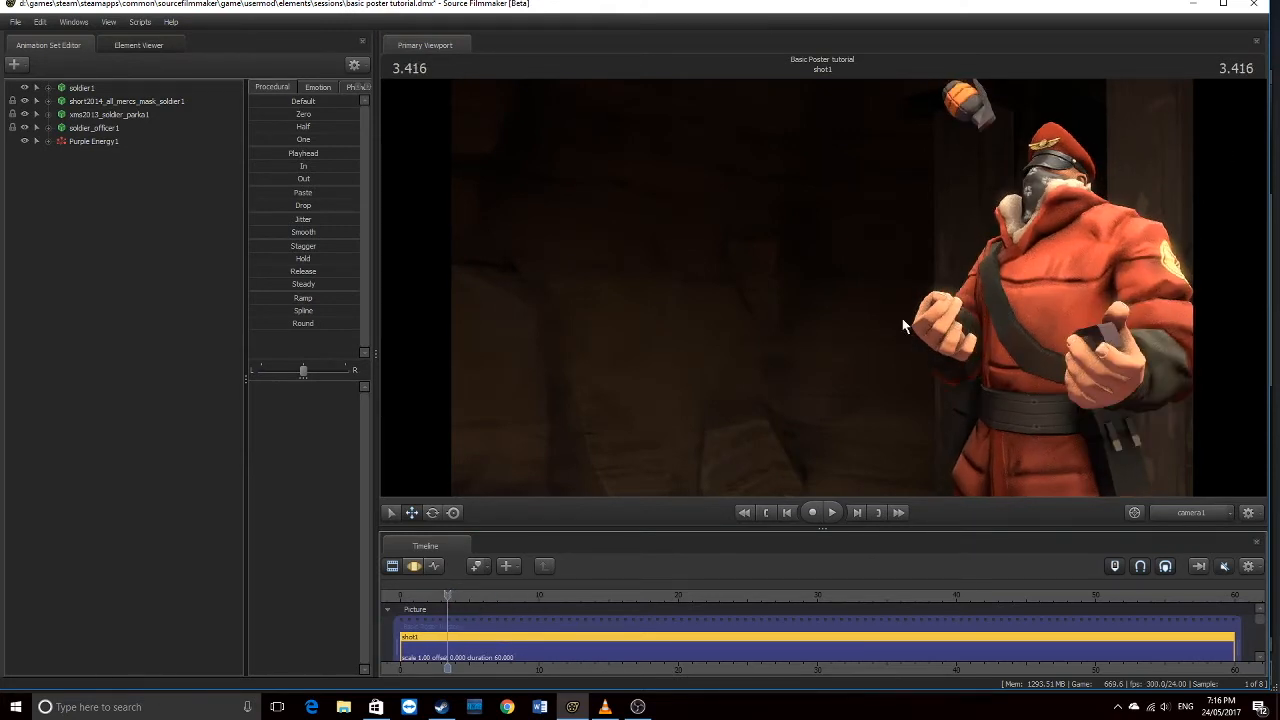
{"action": "scroll", "coordinate": [444, 626], "scroll_direction": "up", "scroll_amount": 3}
{"action": "scroll", "coordinate": [444, 626], "scroll_direction": "down", "scroll_amount": 2}
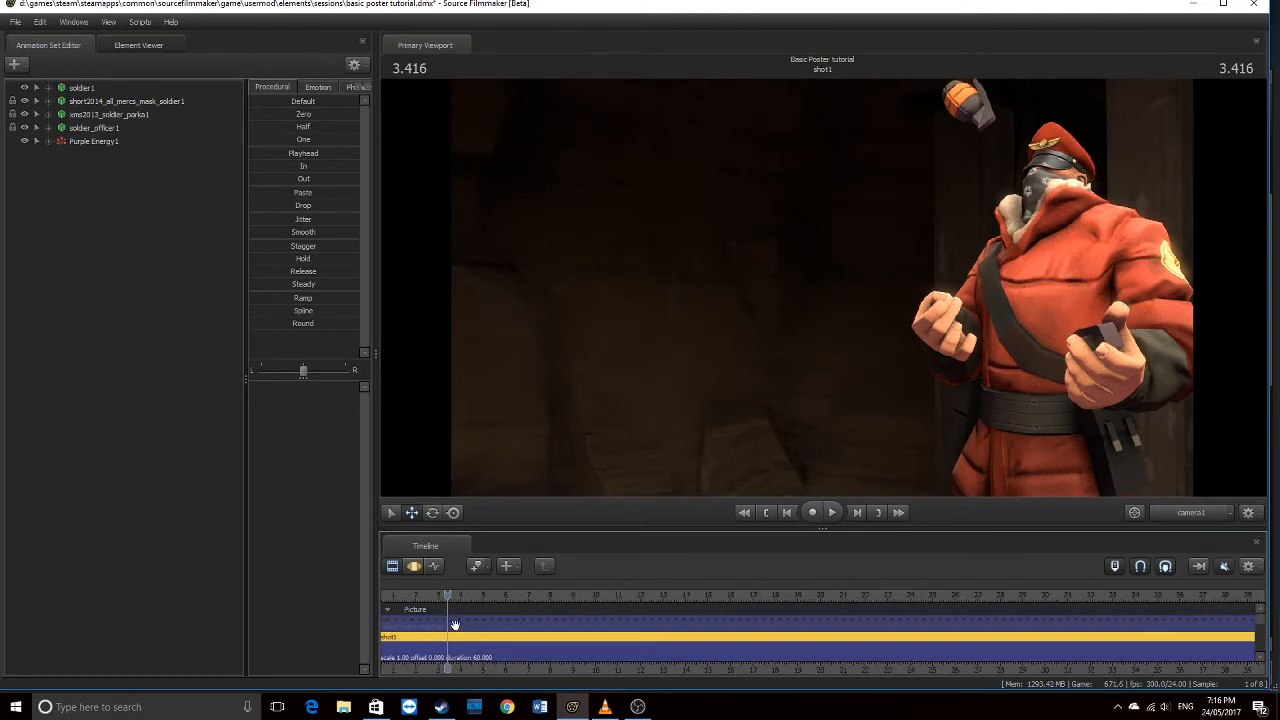
{"action": "scroll", "coordinate": [441, 625], "scroll_direction": "up", "scroll_amount": 1}
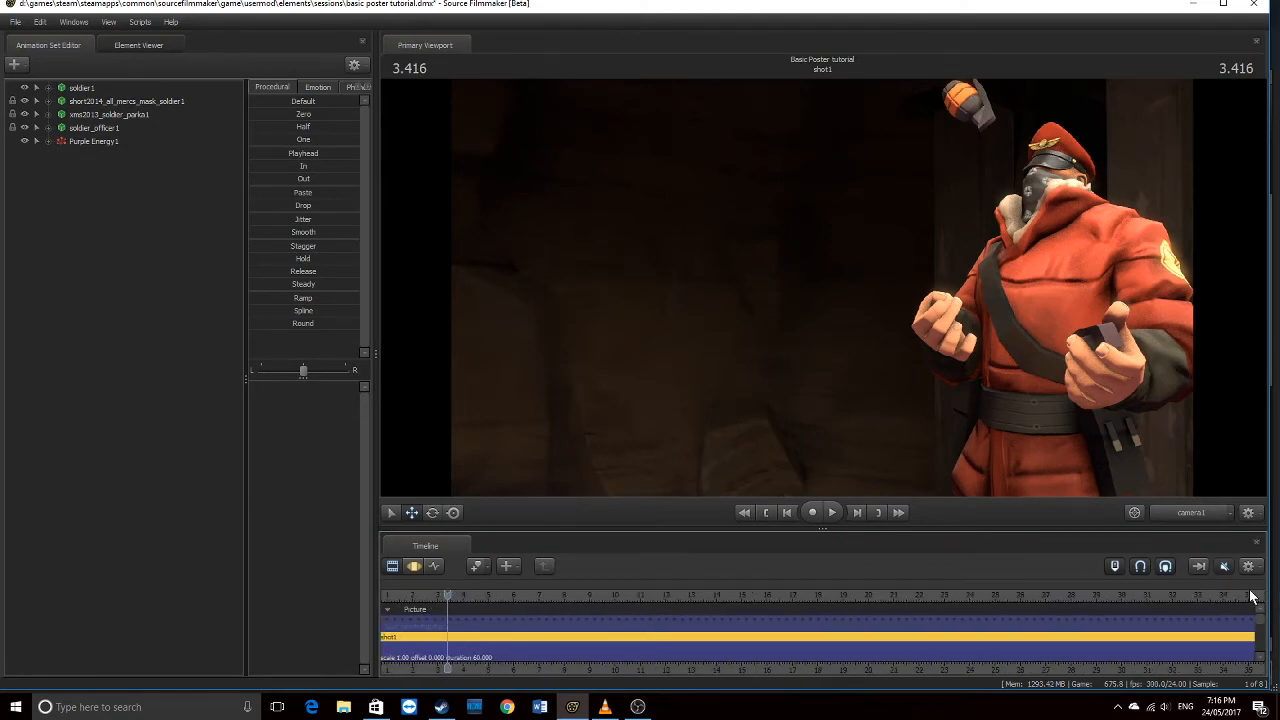
{"action": "left_click_drag", "start_coordinate": [412, 600], "coordinate": [681, 606]}
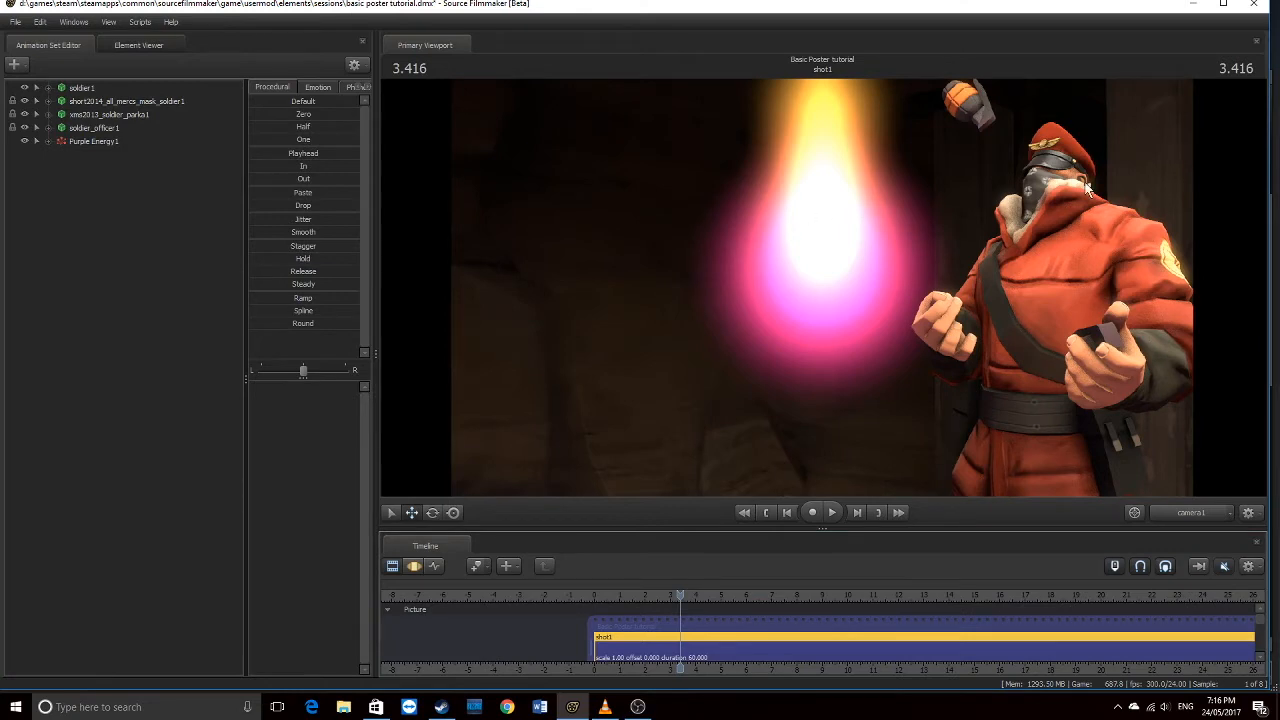
Switch to the work camera, select Purple Energy1 and scrub its motion curves to watch the flame
{"action": "left_click", "coordinate": [1188, 512]}
{"action": "left_click_drag", "start_coordinate": [822, 288], "coordinate": [790, 300]}
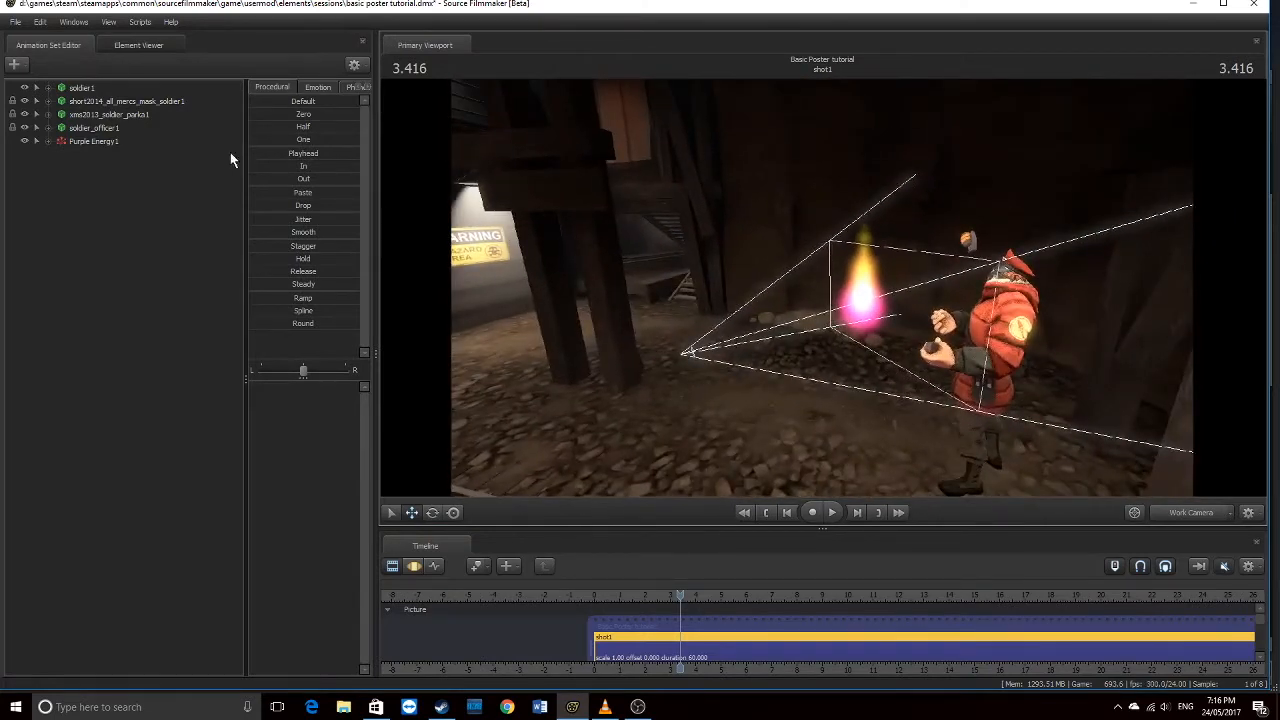
{"action": "left_click", "coordinate": [91, 141]}
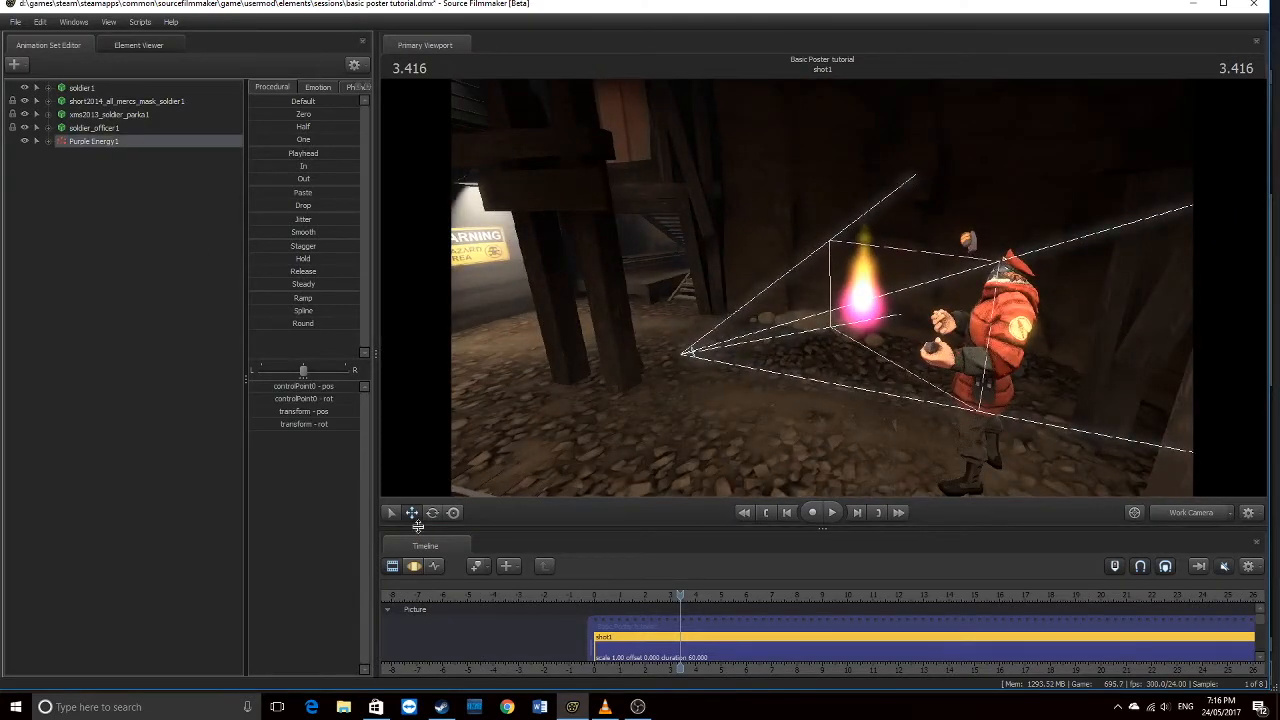
{"action": "left_click", "coordinate": [414, 566]}
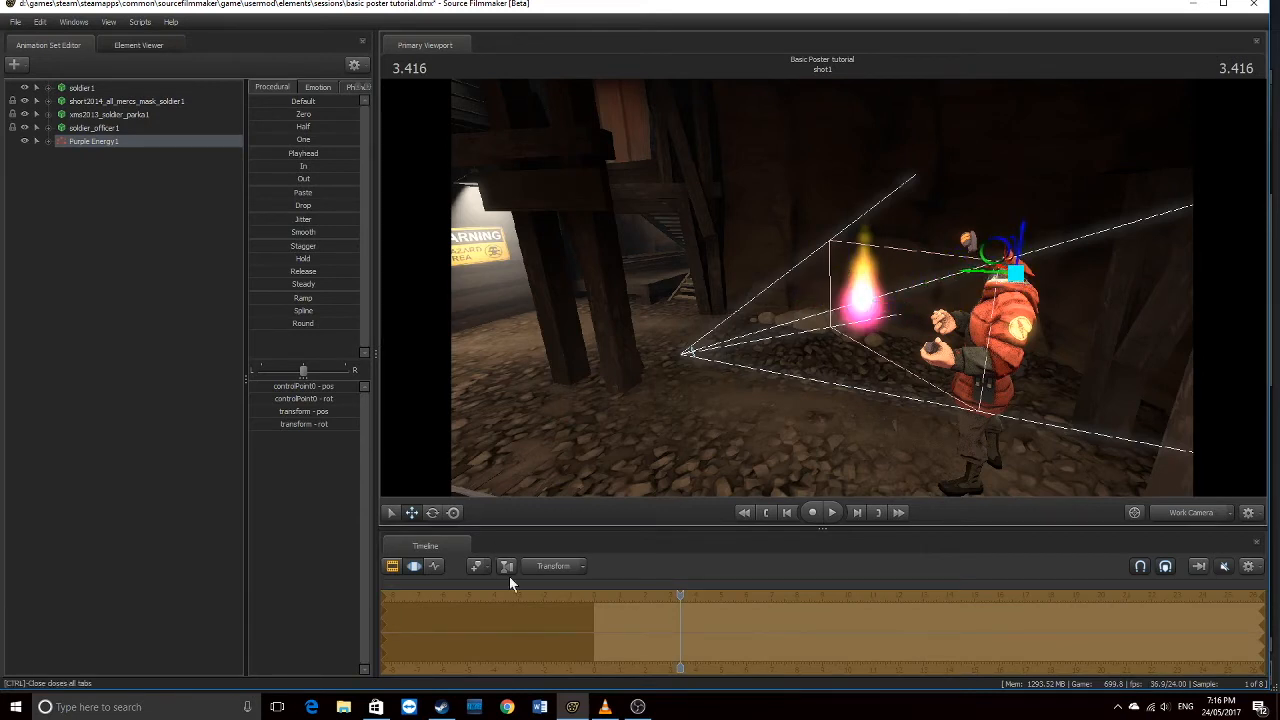
{"action": "left_click_drag", "start_coordinate": [679, 594], "coordinate": [679, 594]}
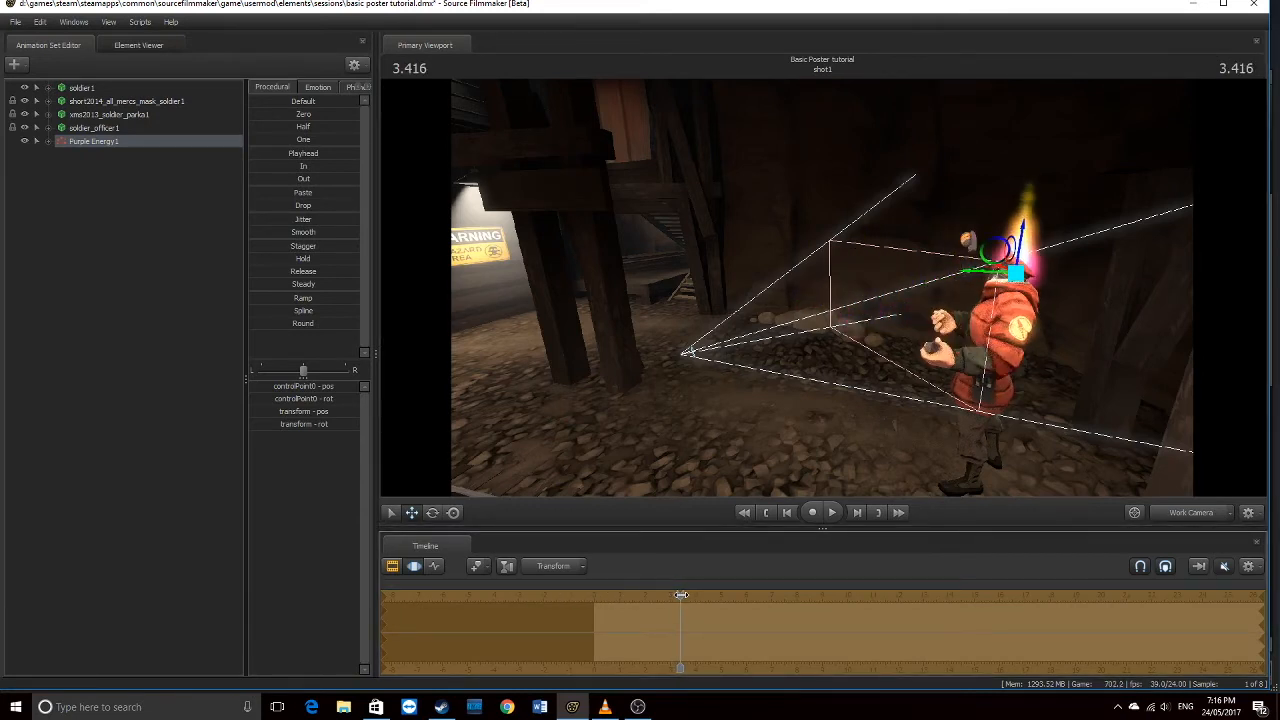
Drag soldier1's bip_head bone onto Purple Energy1's transform control, then collapse the groups
{"action": "left_click", "coordinate": [46, 141]}
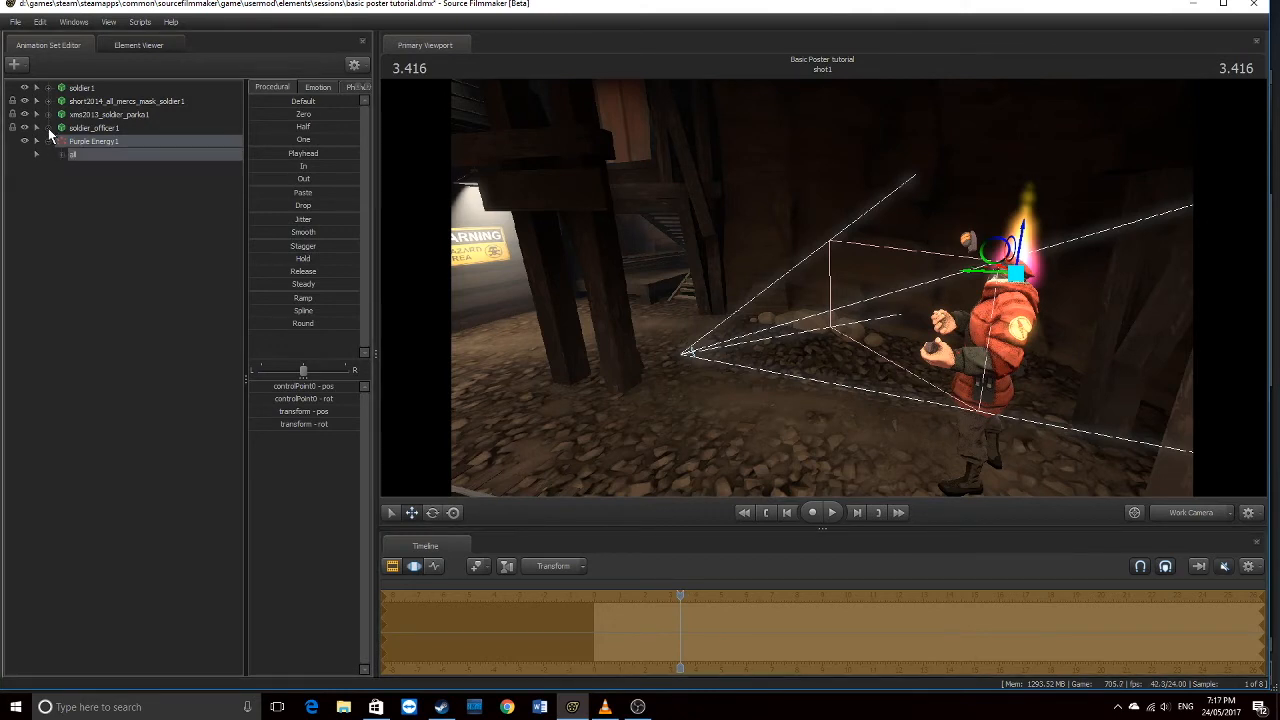
{"action": "left_click", "coordinate": [48, 128]}
{"action": "left_click", "coordinate": [48, 88]}
{"action": "left_click", "coordinate": [62, 114]}
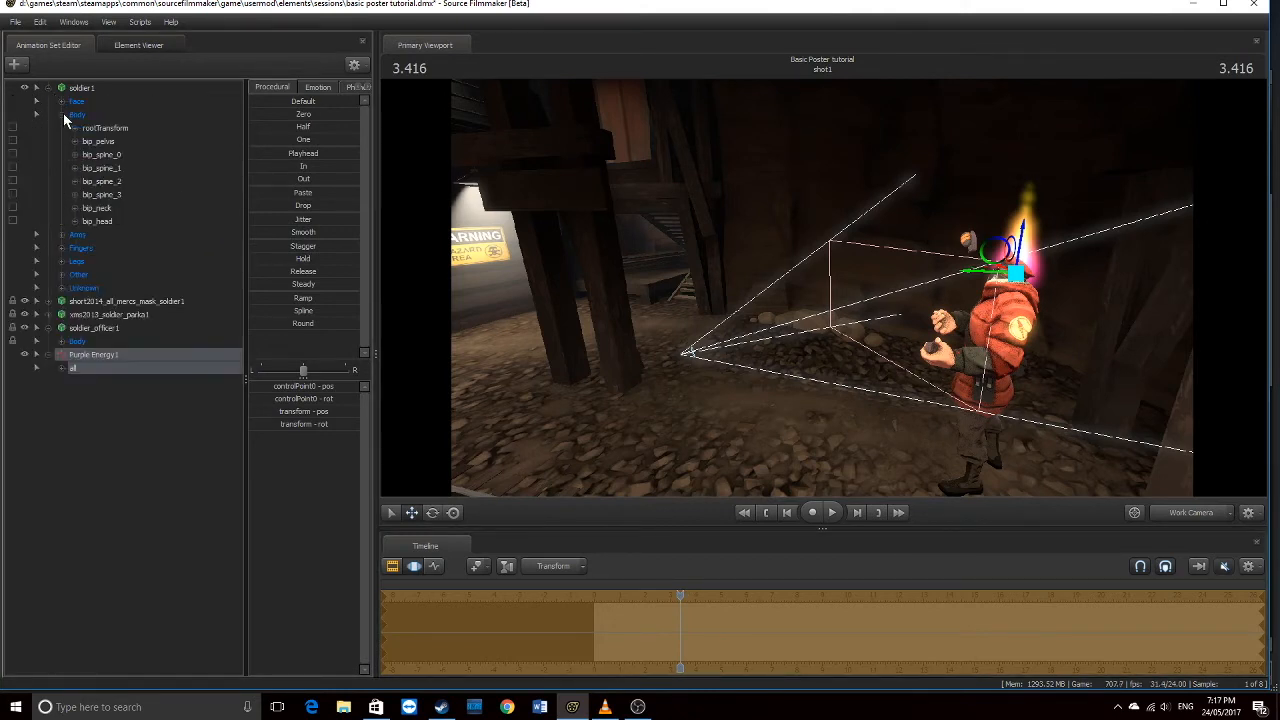
{"action": "left_click", "coordinate": [97, 221]}
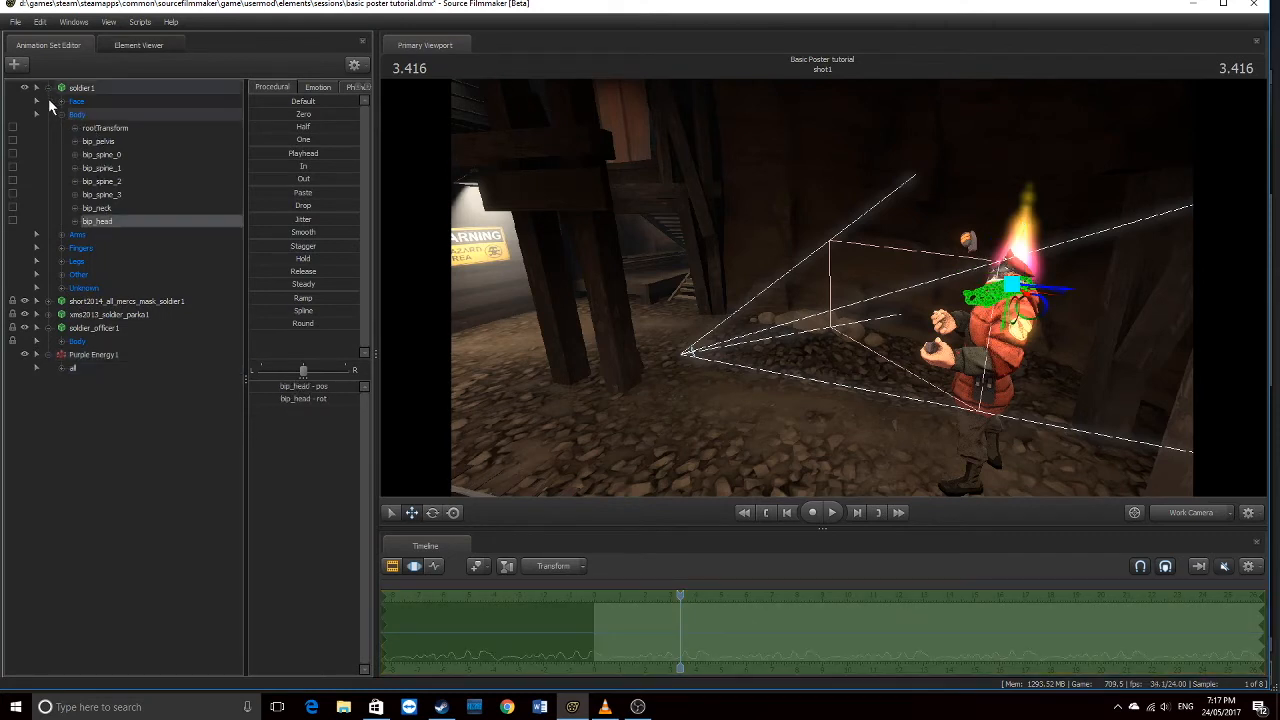
{"action": "left_click", "coordinate": [48, 327]}
{"action": "left_click", "coordinate": [60, 356]}
{"action": "left_click", "coordinate": [98, 369]}
{"action": "left_click_drag", "start_coordinate": [93, 224], "coordinate": [140, 369]}
{"action": "left_click", "coordinate": [45, 341]}
{"action": "left_click", "coordinate": [48, 88]}
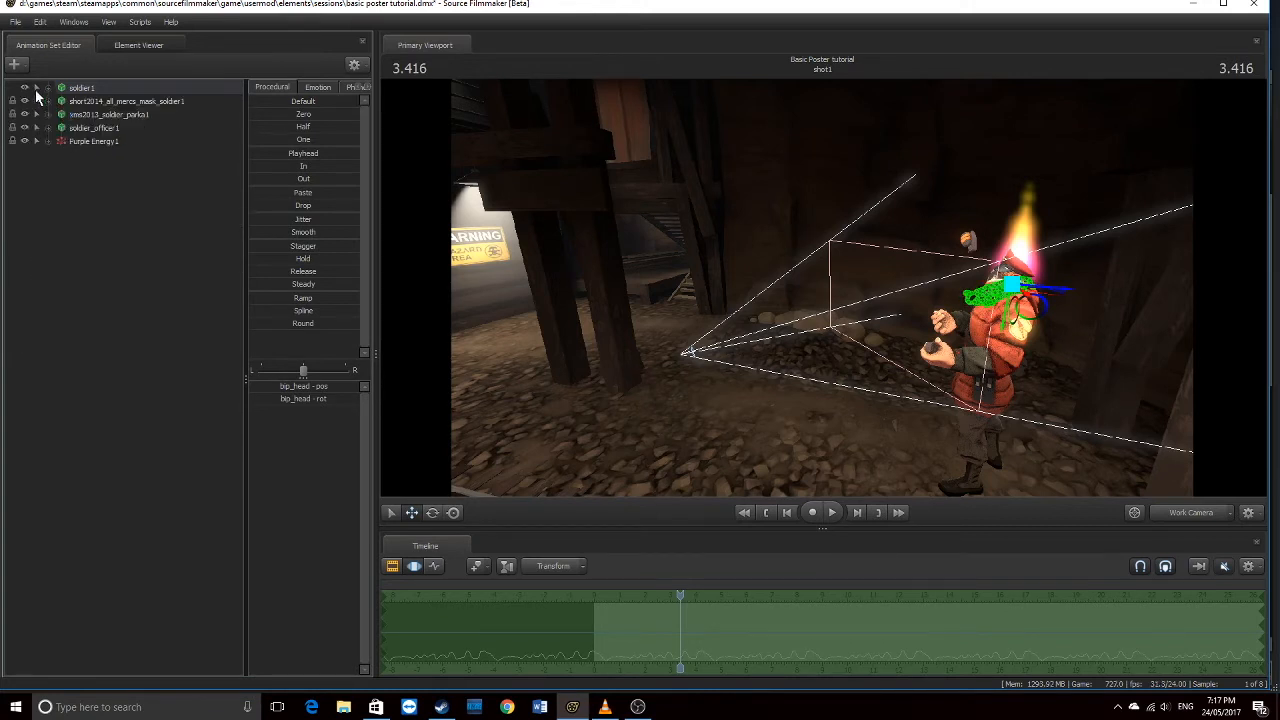
Apply the Zero preset to Purple Energy1 to centre the flame on the head, undoing a stray move
{"action": "left_click", "coordinate": [94, 141]}
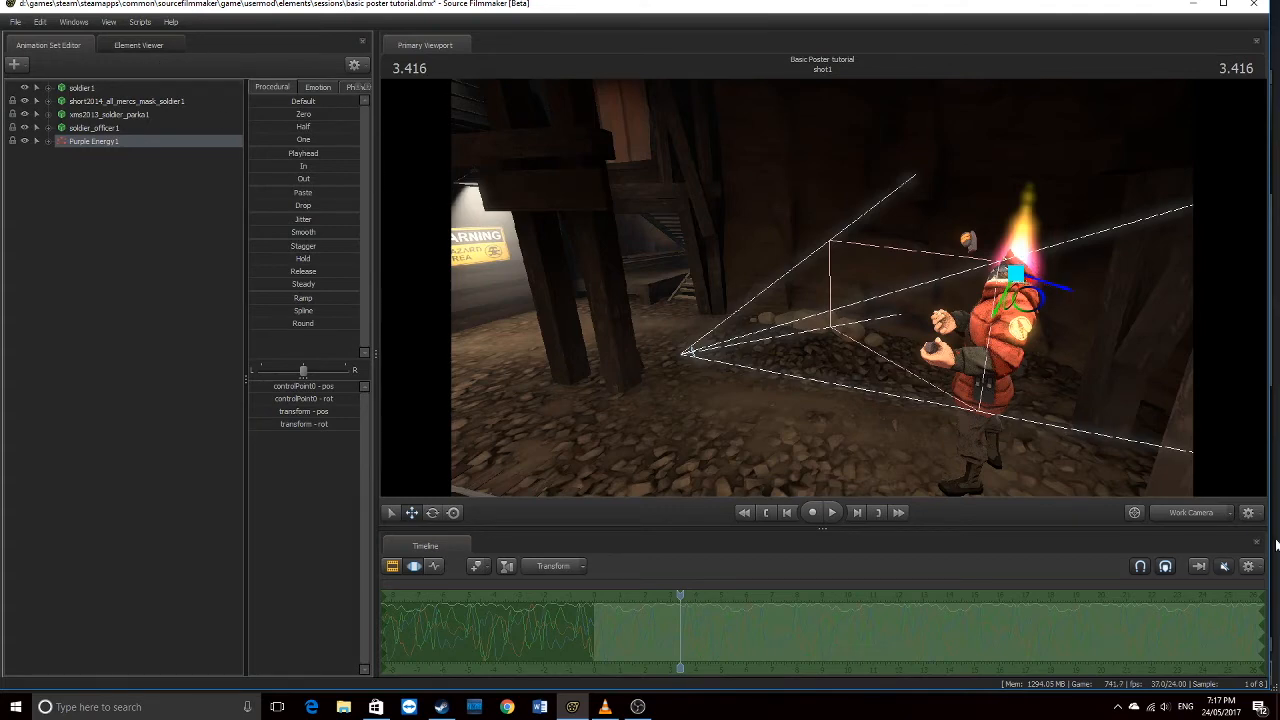
{"action": "key", "text": "w"}
{"action": "left_click_drag", "start_coordinate": [886, 449], "coordinate": [1030, 449]}
{"action": "key", "text": "a"}
{"action": "left_click_drag", "start_coordinate": [723, 288], "coordinate": [825, 290]}
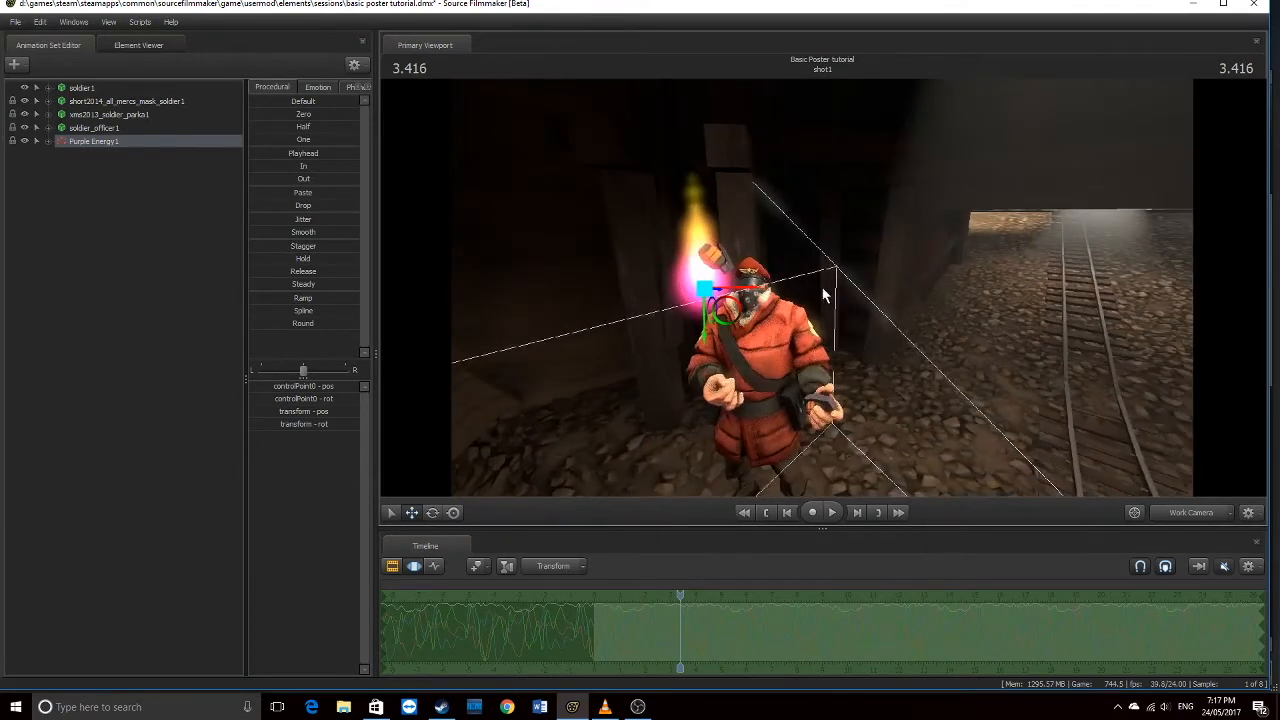
{"action": "left_click", "coordinate": [87, 127]}
{"action": "left_click", "coordinate": [96, 141]}
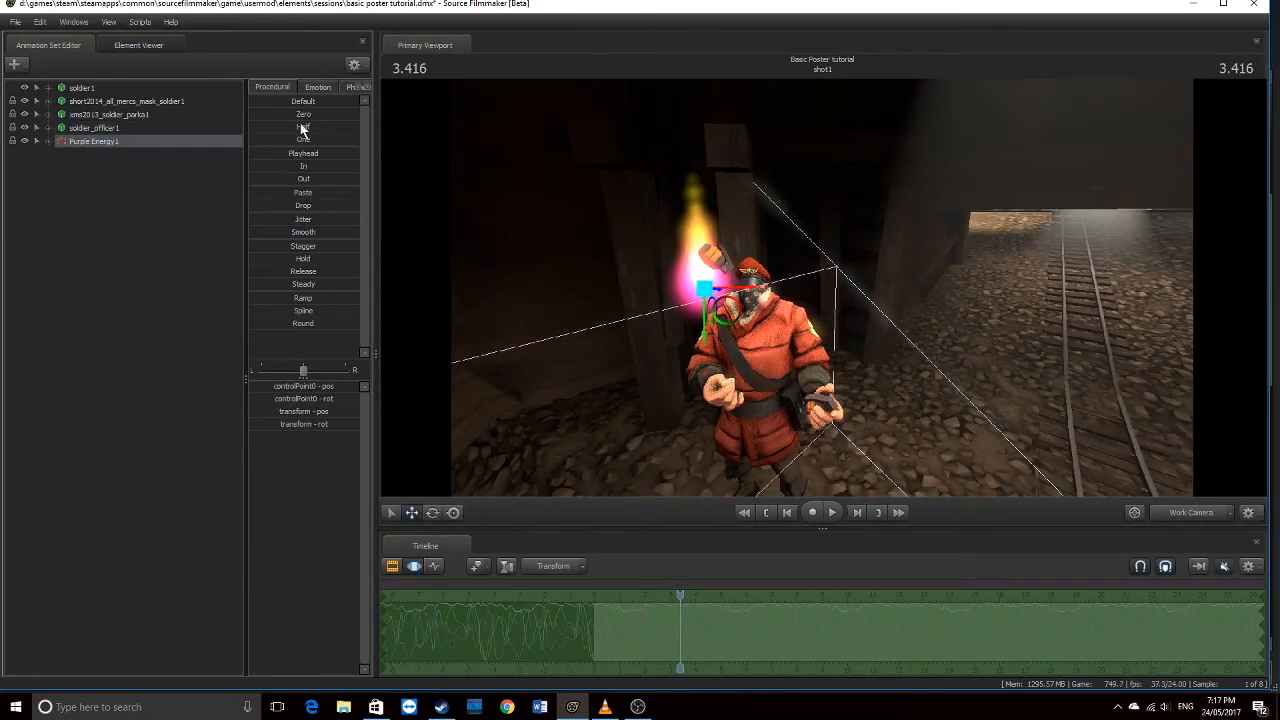
{"action": "left_click_drag", "start_coordinate": [254, 113], "coordinate": [331, 123]}
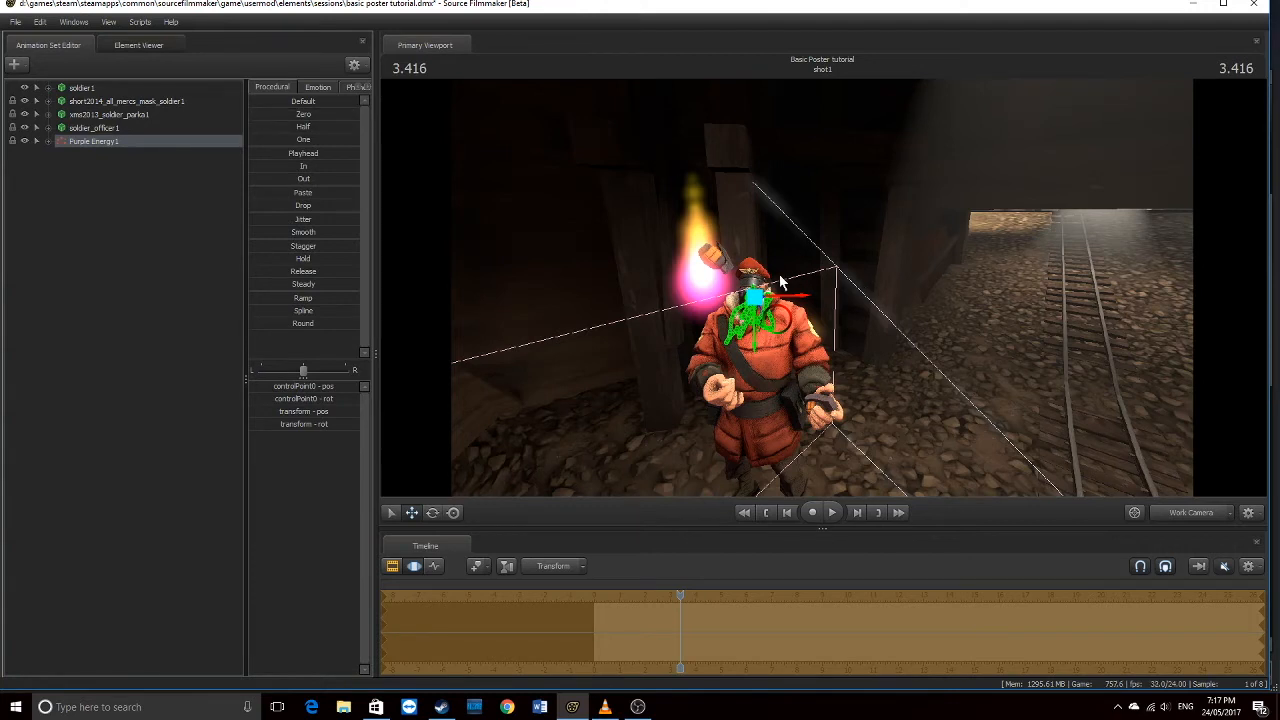
{"action": "left_click_drag", "start_coordinate": [762, 296], "coordinate": [507, 290]}
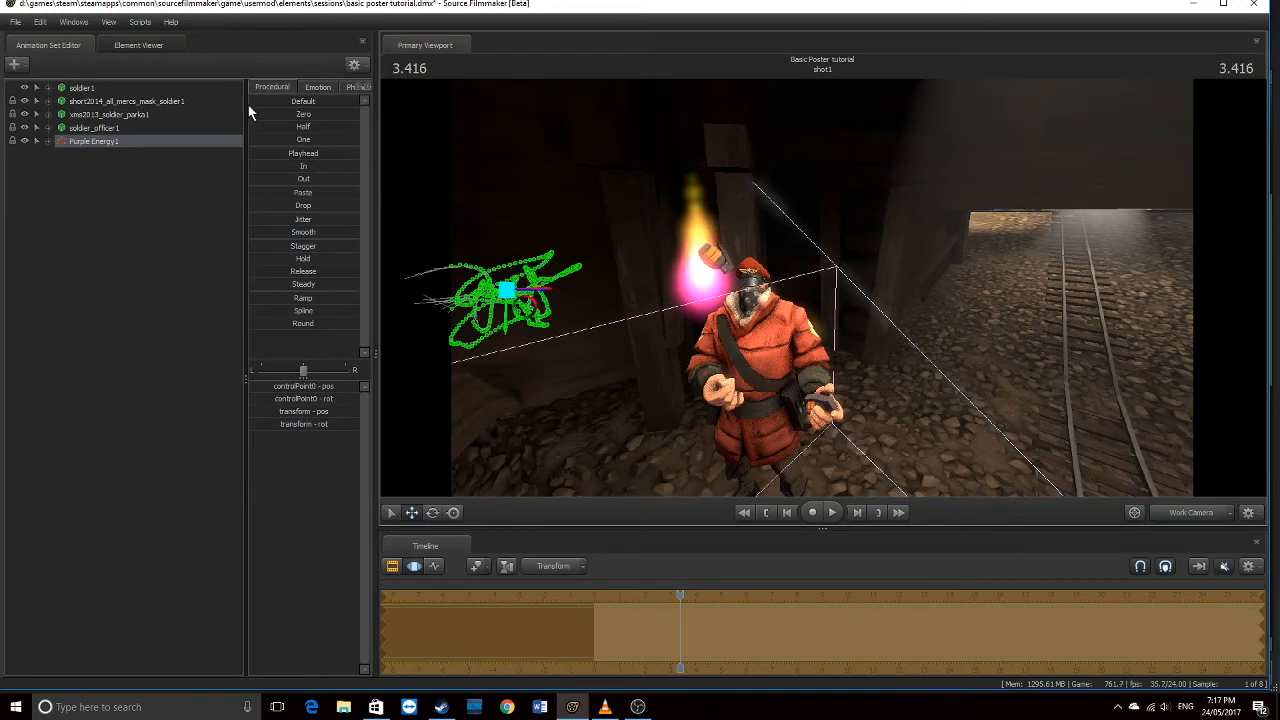
{"action": "key", "text": "ctrl+z"}
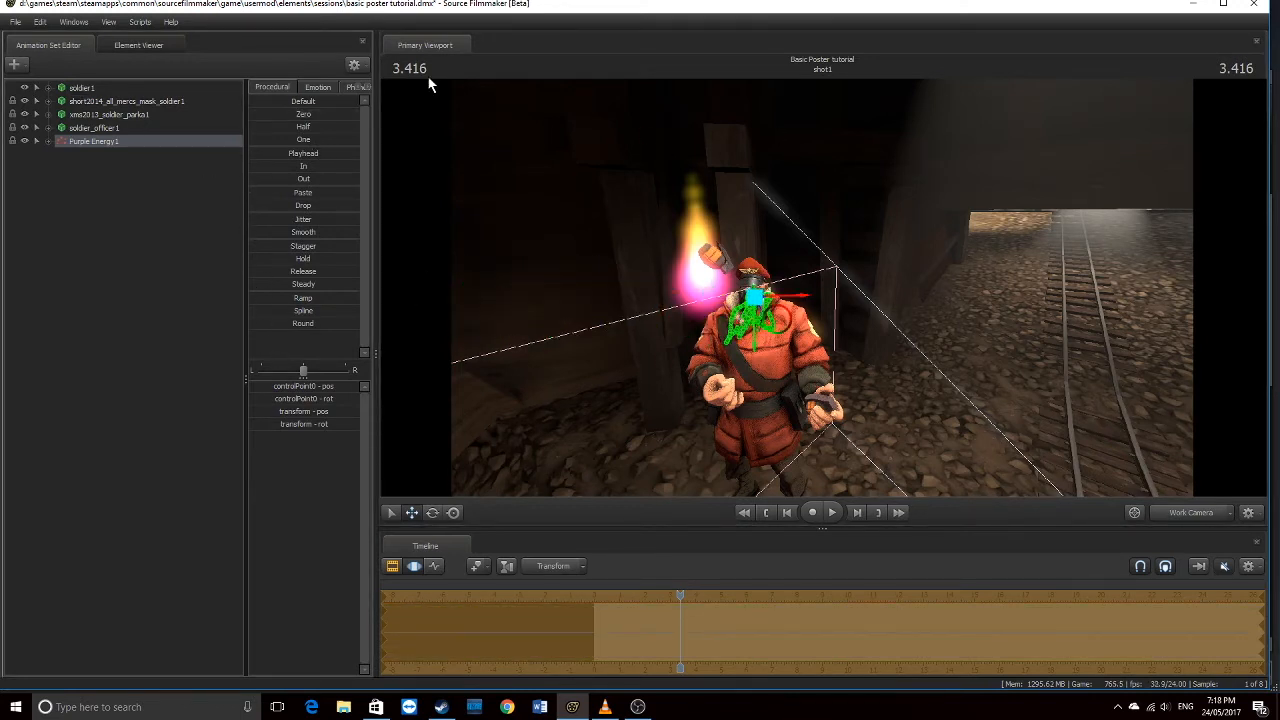
{"action": "left_click_drag", "start_coordinate": [677, 597], "coordinate": [678, 597]}
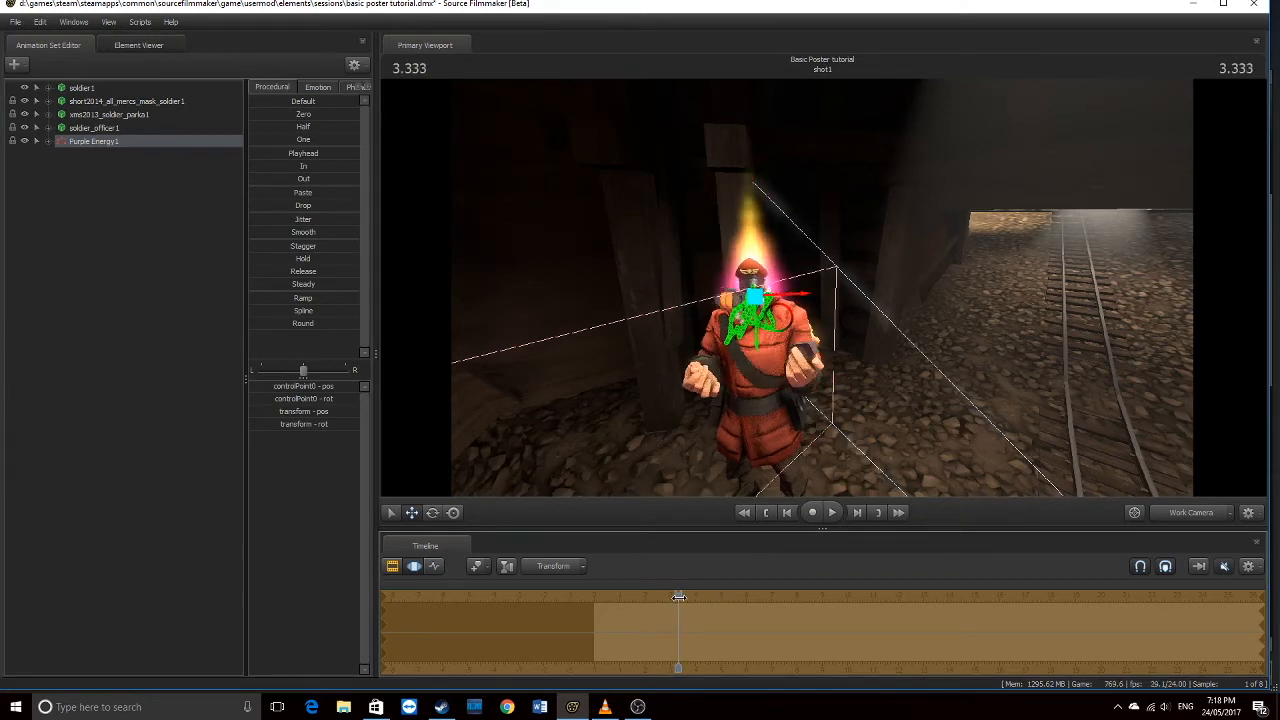
Fly camera1 closer so it frames the soldier with the purple glow behind his head
{"action": "left_click", "coordinate": [1187, 512]}
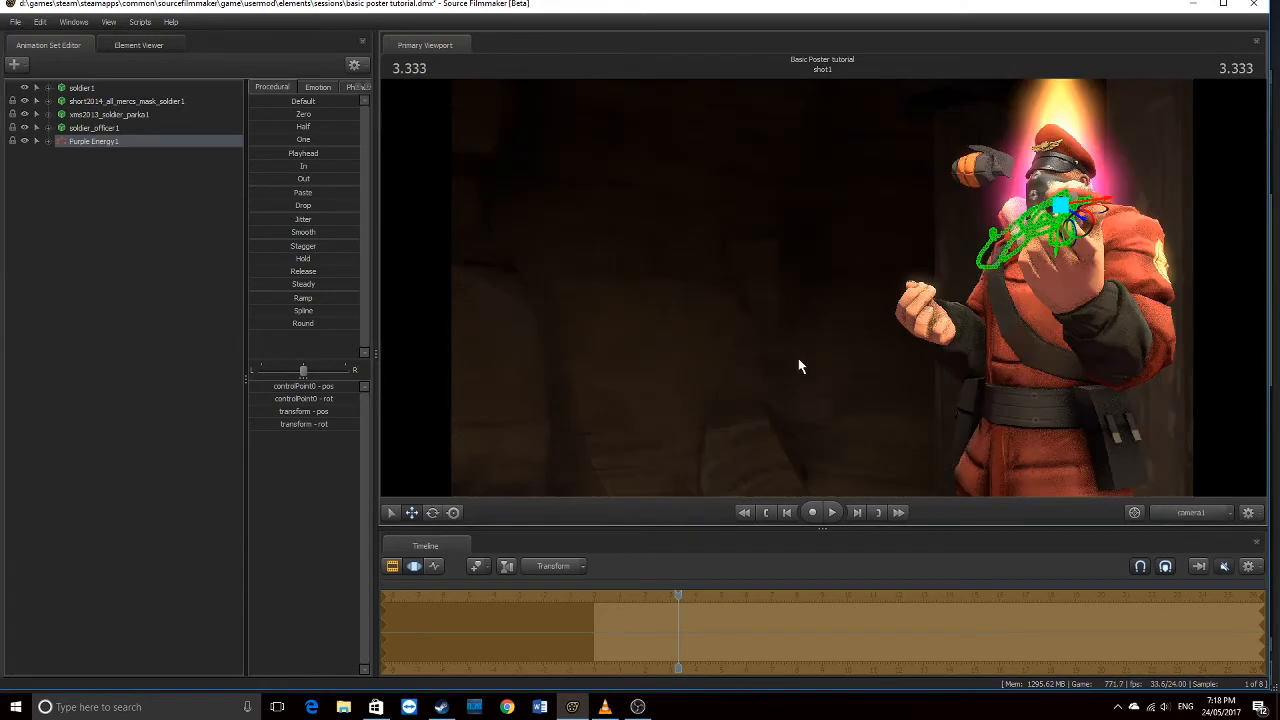
{"action": "key", "text": "a"}
{"action": "mouse_move", "coordinate": [822, 288]}
{"action": "left_mouse_down"}
{"action": "mouse_move", "coordinate": [930, 280]}
{"action": "mouse_move", "coordinate": [819, 287]}
{"action": "left_mouse_up"}
{"action": "key", "text": "d"}
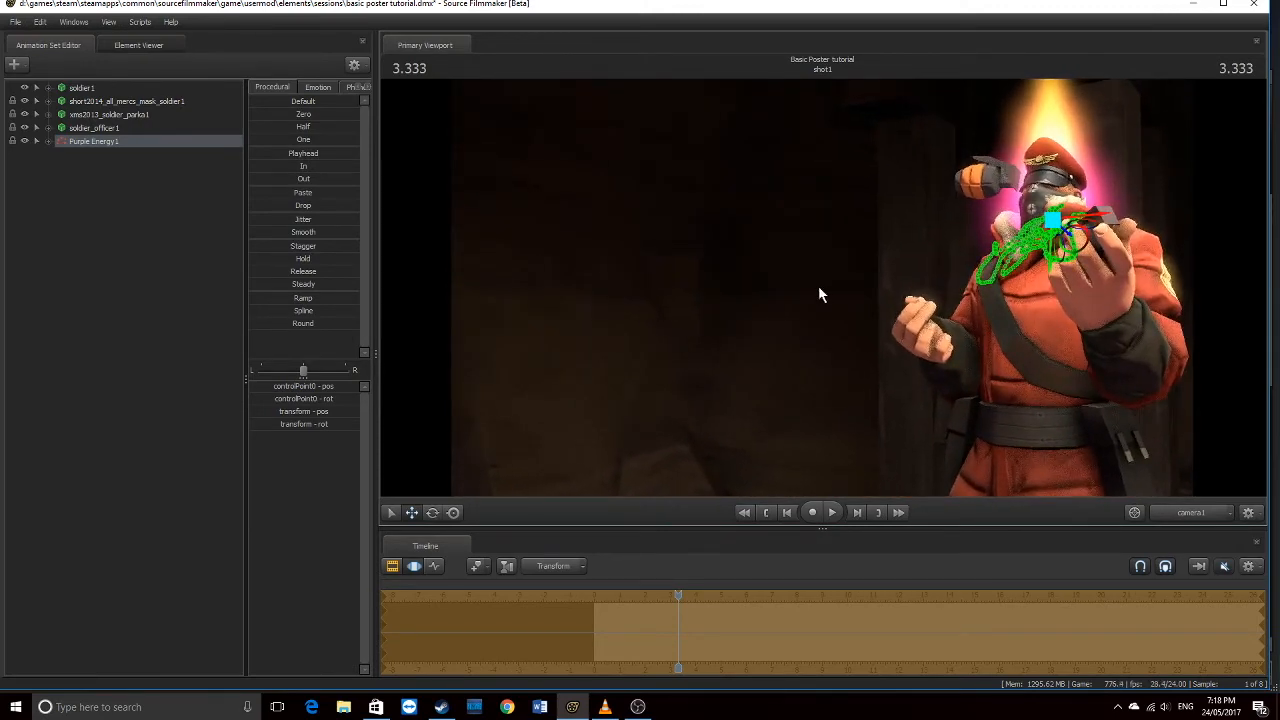
{"action": "left_click", "coordinate": [392, 566]}
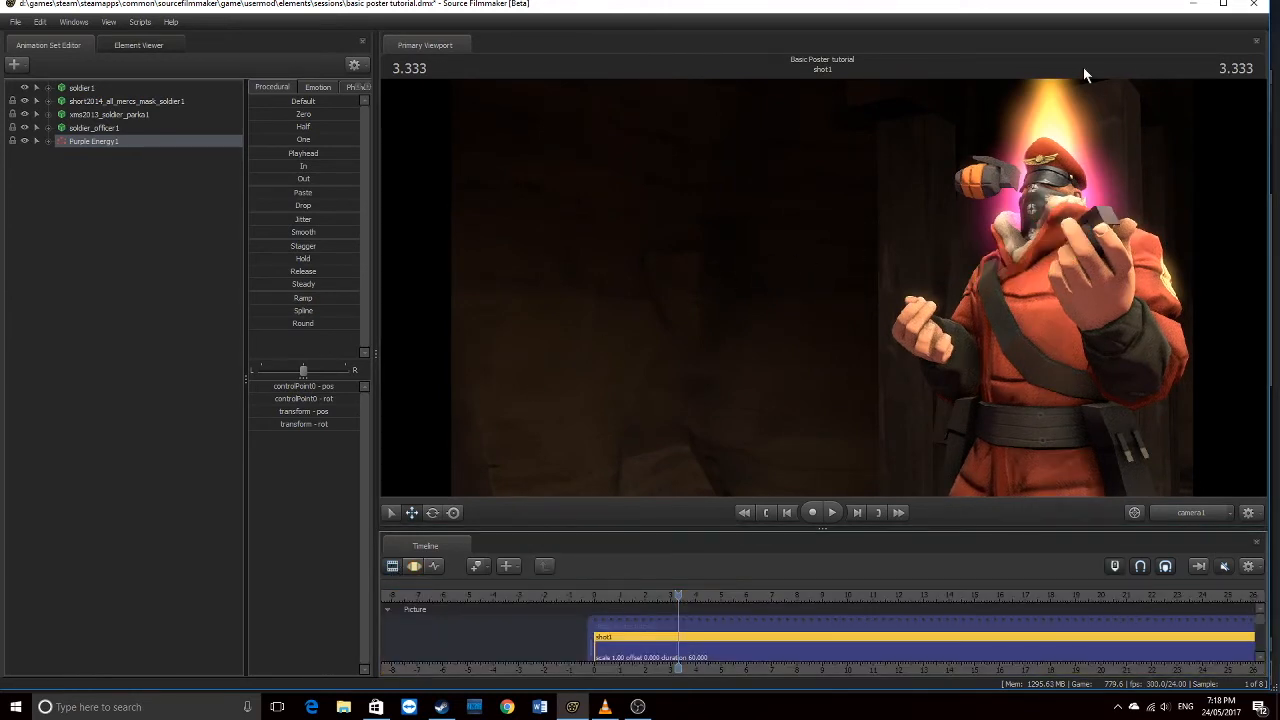
Toggle Motion Blur on and off in Progressive Refinement settings, confirm, and return to 3.375
{"action": "right_click", "coordinate": [674, 214]}
{"action": "left_click", "coordinate": [711, 210]}
{"action": "left_click", "coordinate": [563, 322]}
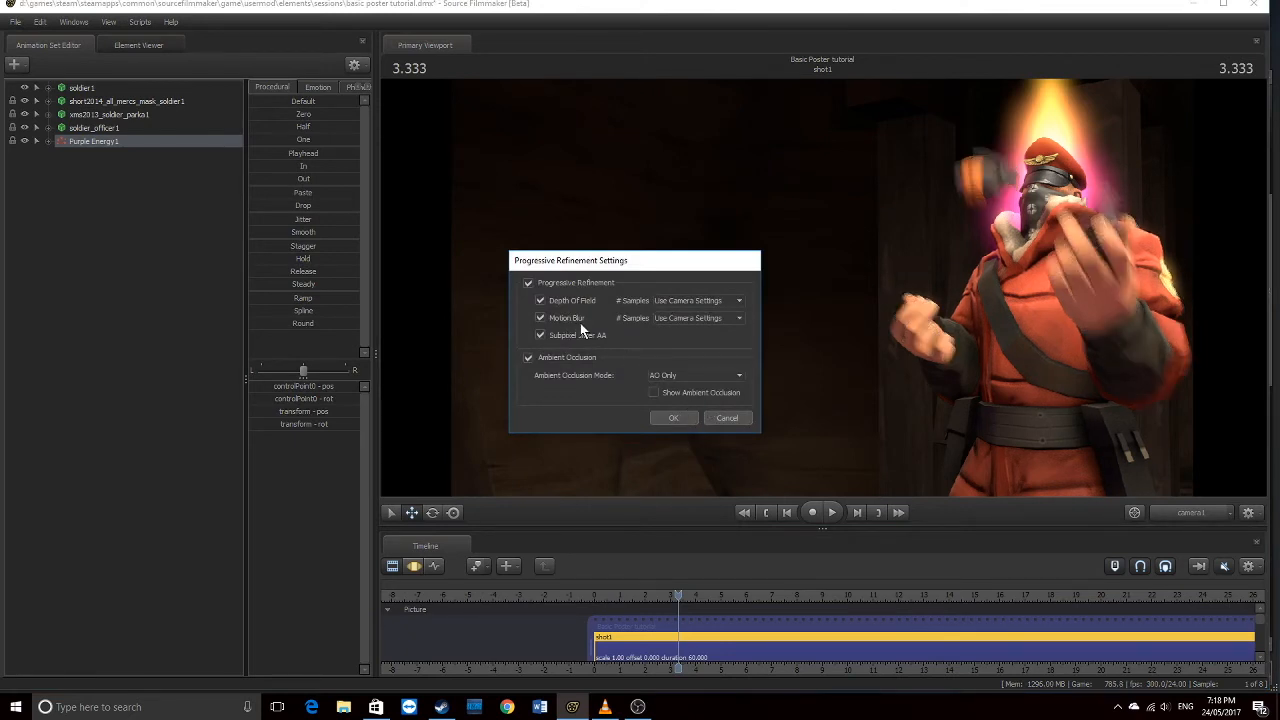
{"action": "left_click", "coordinate": [570, 319]}
{"action": "left_click", "coordinate": [674, 417]}
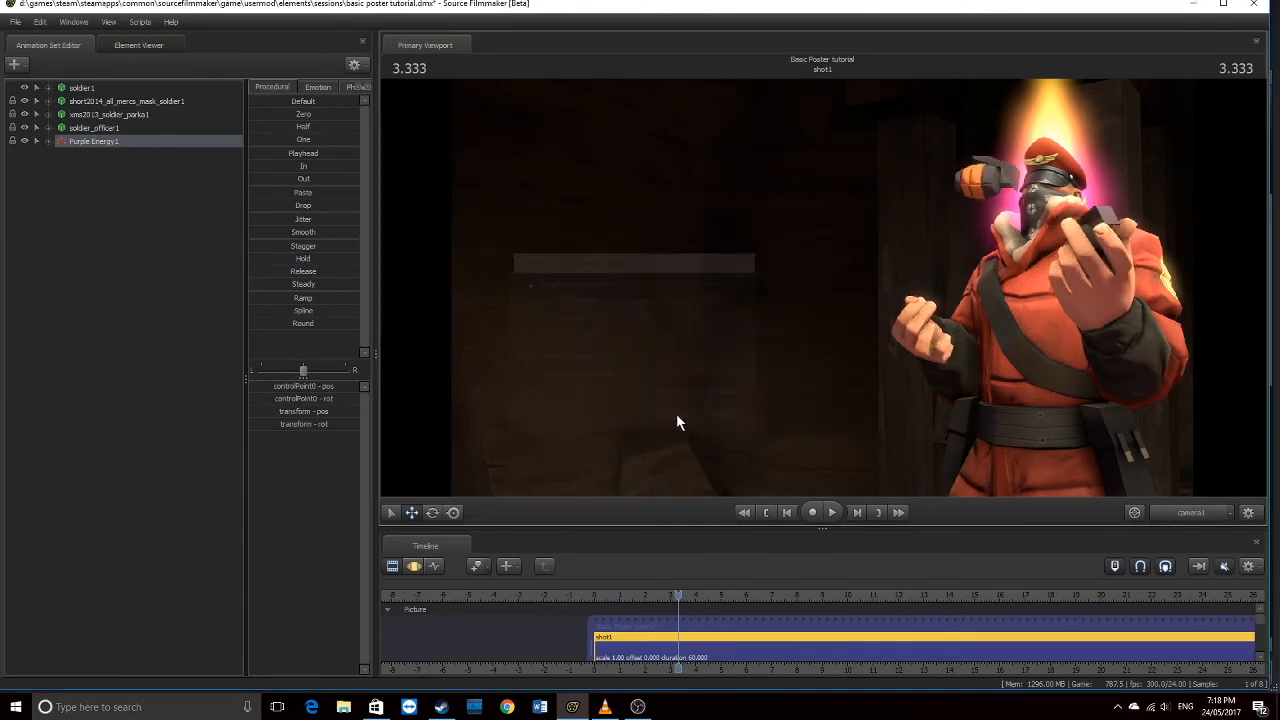
{"action": "left_click", "coordinate": [680, 595]}
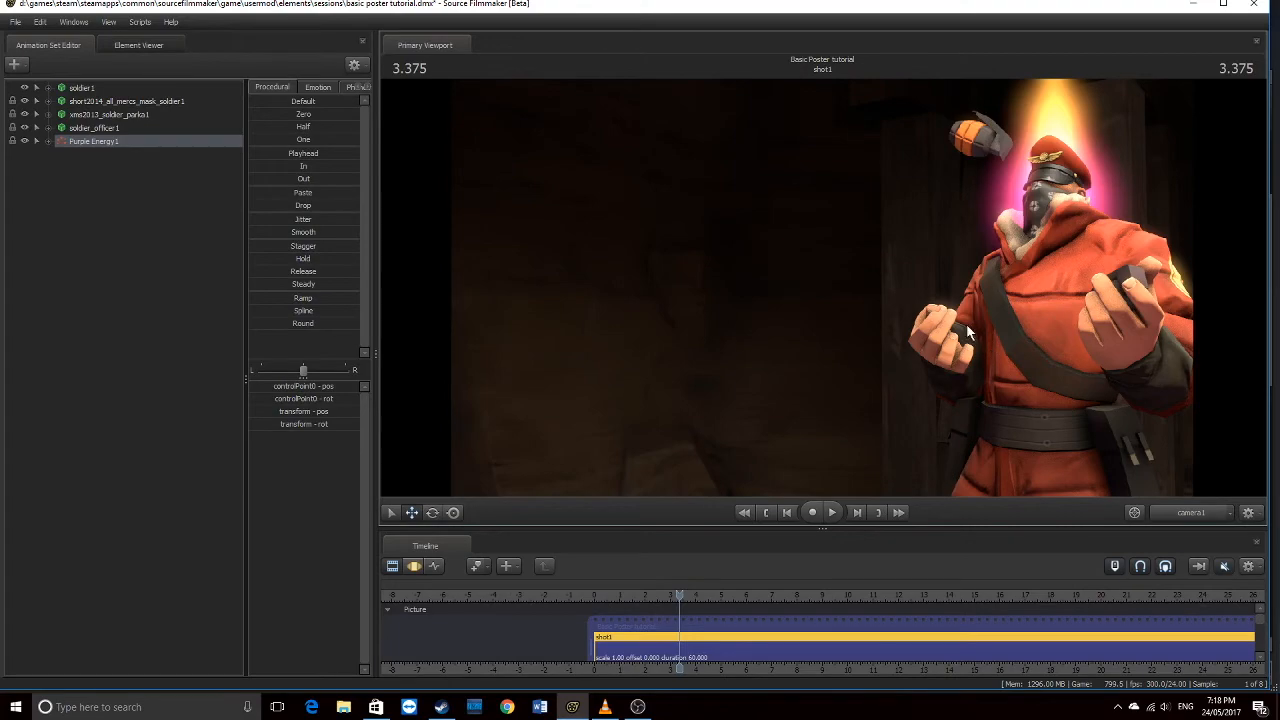
Fly the work camera to the soldier's hand and expand RightFingers to its individual bones
{"action": "left_click", "coordinate": [1181, 510]}
{"action": "key", "text": "w"}
{"action": "left_click_drag", "start_coordinate": [960, 340], "coordinate": [900, 375]}
{"action": "mouse_move", "coordinate": [822, 290]}
{"action": "left_mouse_down"}
{"action": "mouse_move", "coordinate": [815, 330]}
{"action": "mouse_move", "coordinate": [835, 305]}
{"action": "mouse_move", "coordinate": [820, 350]}
{"action": "mouse_move", "coordinate": [825, 260]}
{"action": "mouse_move", "coordinate": [822, 274]}
{"action": "left_mouse_up"}
{"action": "key", "text": "s"}
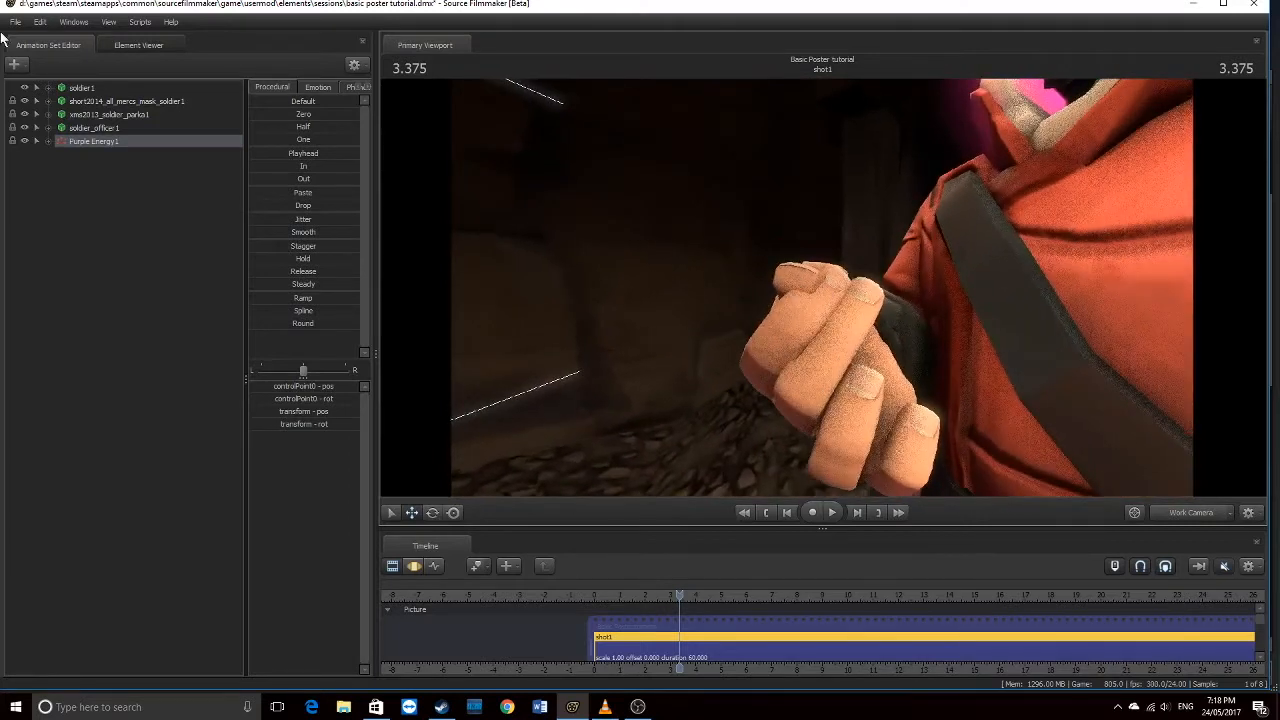
{"action": "left_click", "coordinate": [48, 87]}
{"action": "left_click", "coordinate": [61, 115]}
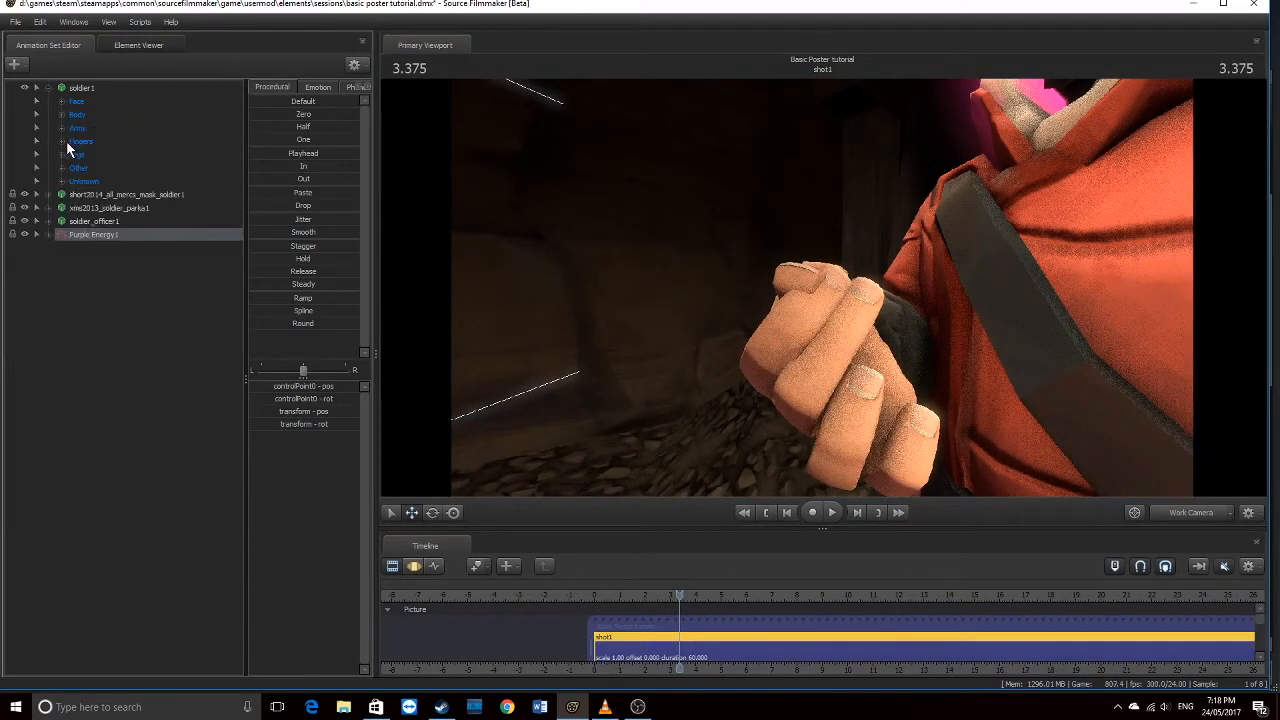
{"action": "left_click", "coordinate": [61, 141]}
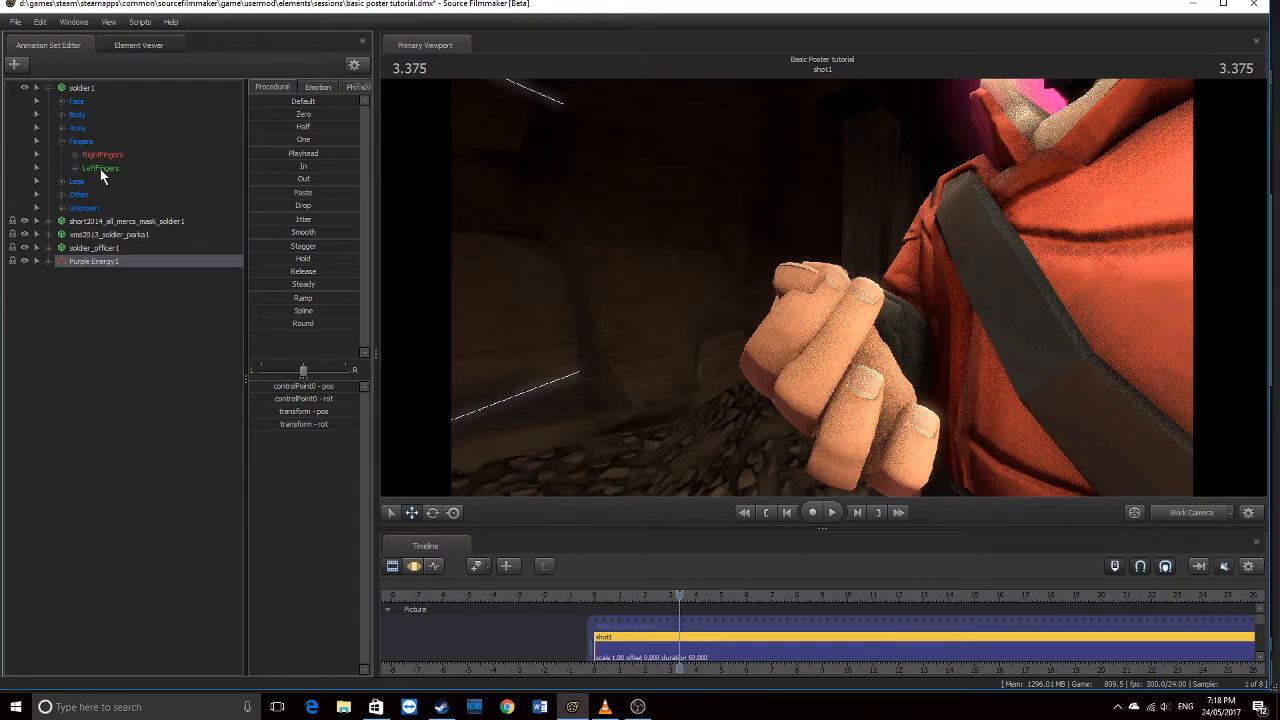
{"action": "left_click", "coordinate": [100, 168]}
{"action": "left_click", "coordinate": [103, 155]}
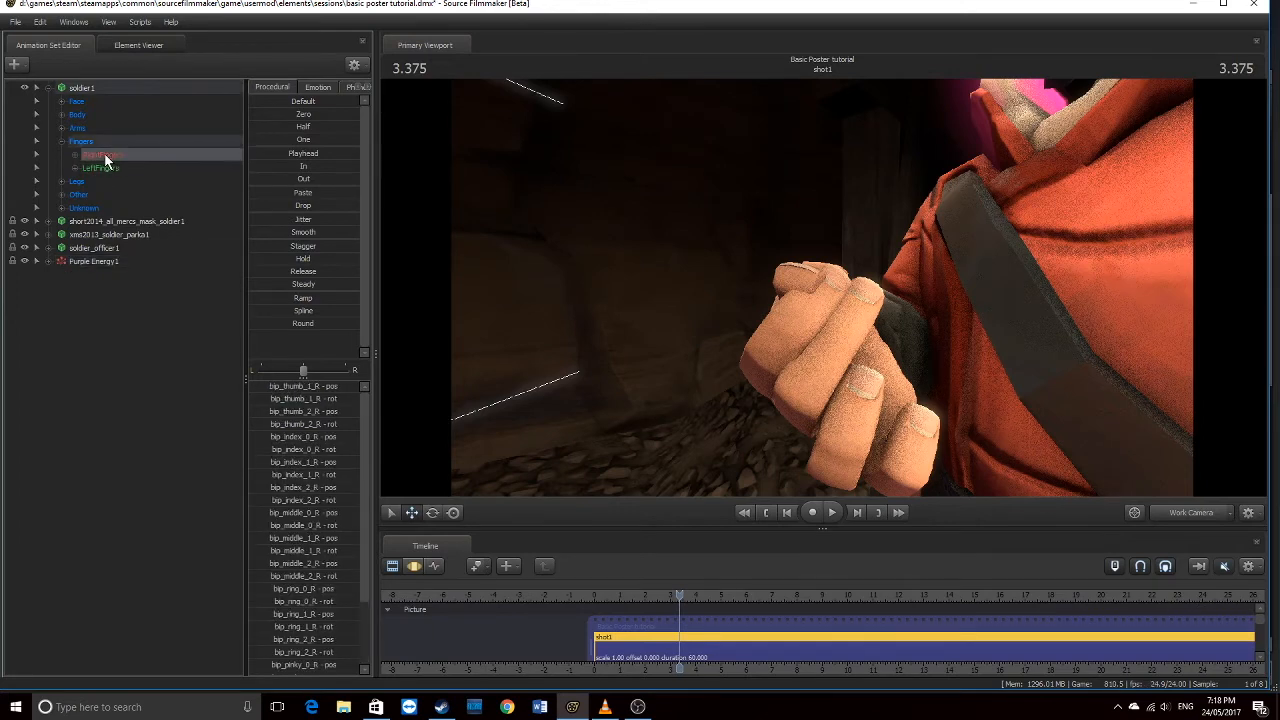
{"action": "left_click", "coordinate": [414, 566]}
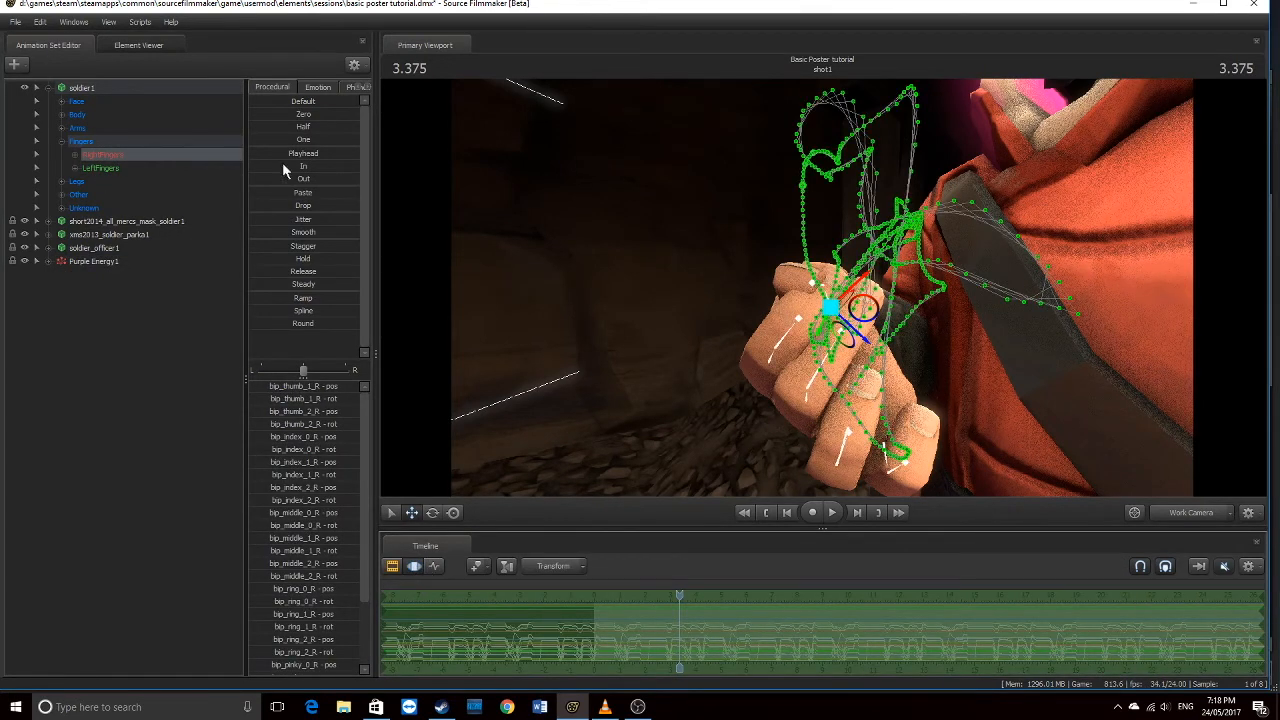
{"action": "left_click", "coordinate": [74, 156]}
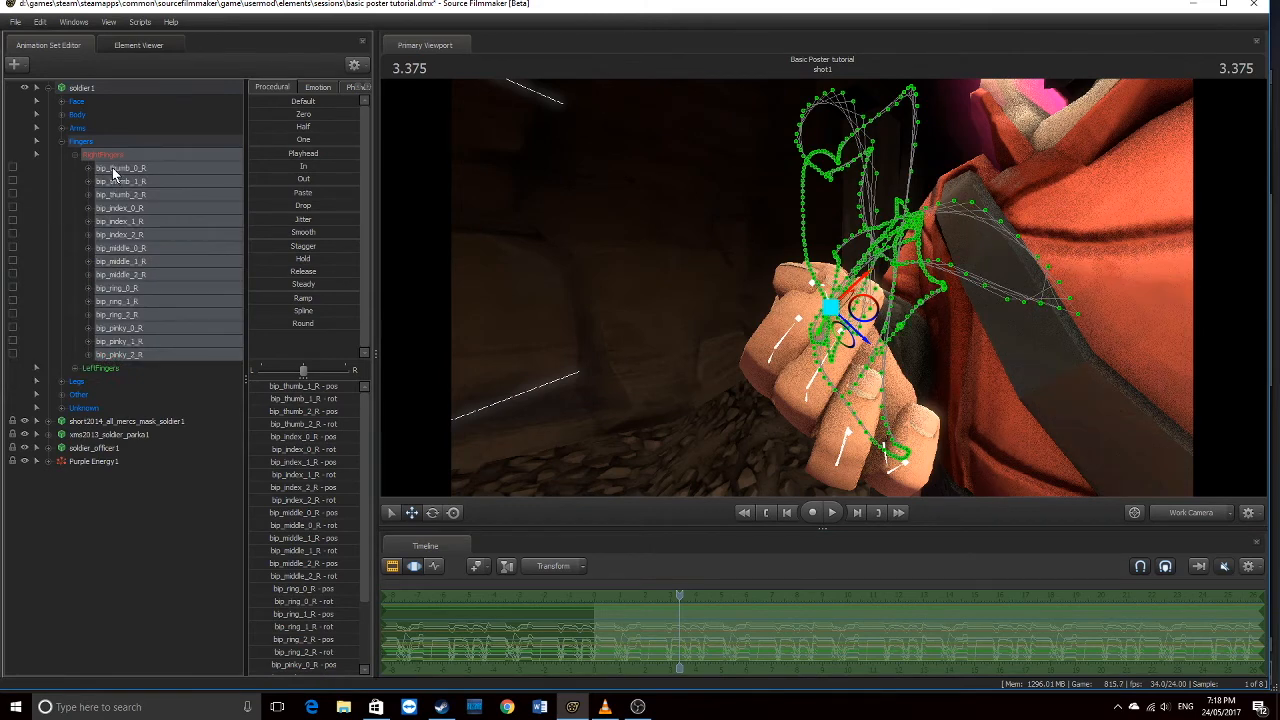
Select the thumb's base joint and rotate it to curl inward
{"action": "left_click", "coordinate": [112, 167]}
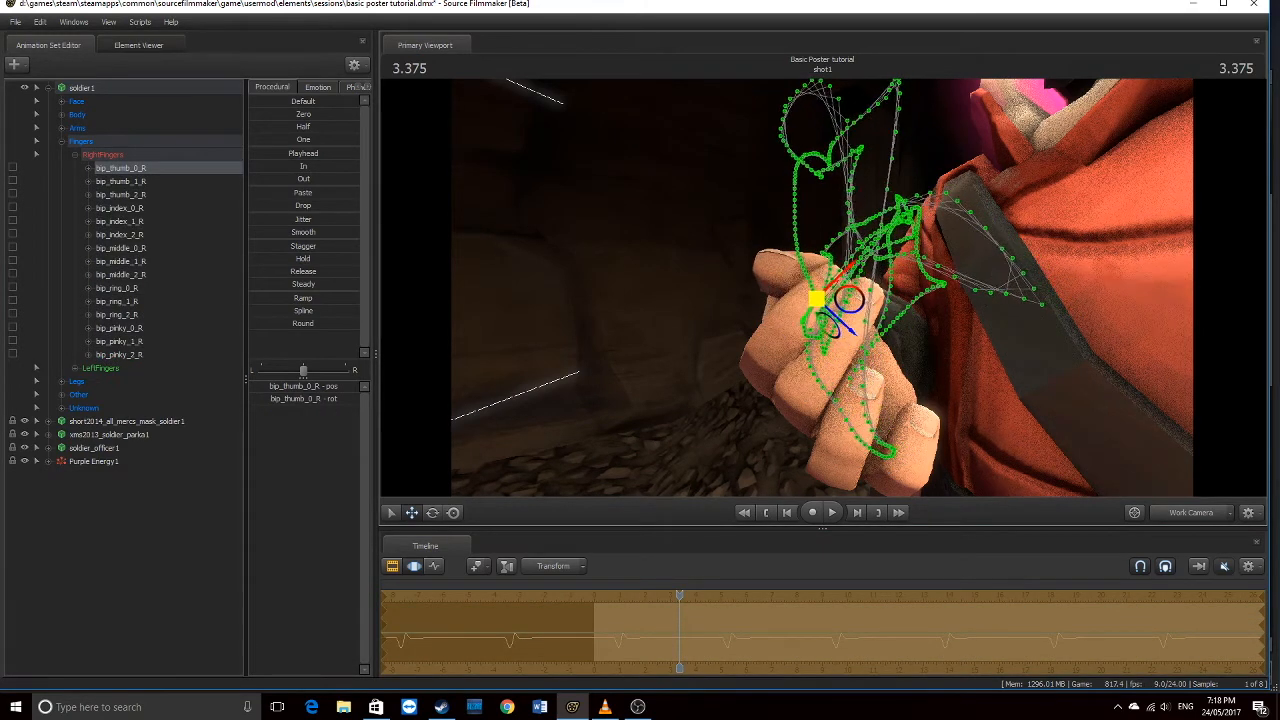
{"action": "left_click", "coordinate": [1208, 513]}
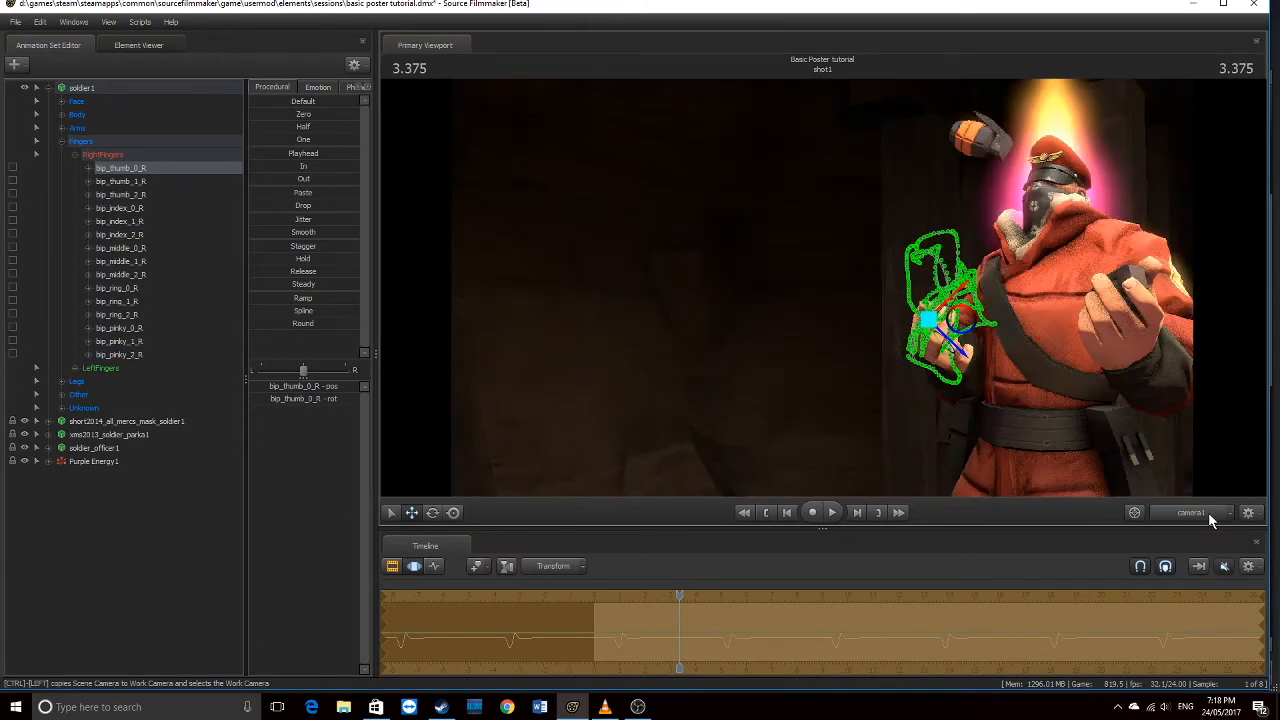
{"action": "left_click", "coordinate": [413, 567]}
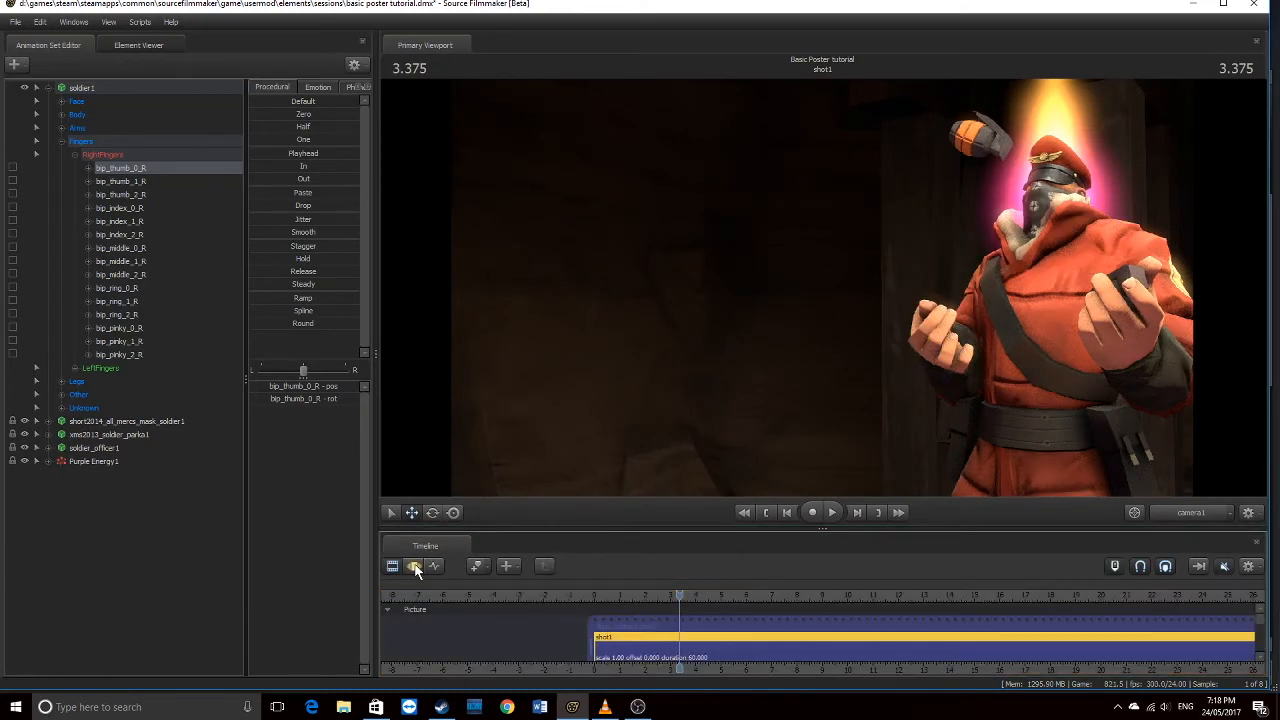
{"action": "left_click", "coordinate": [415, 568]}
{"action": "left_click_drag", "start_coordinate": [944, 326], "coordinate": [934, 321]}
Curl the index finger's middle joint inward, checking the hand close up in the work camera
{"action": "left_click", "coordinate": [130, 222]}
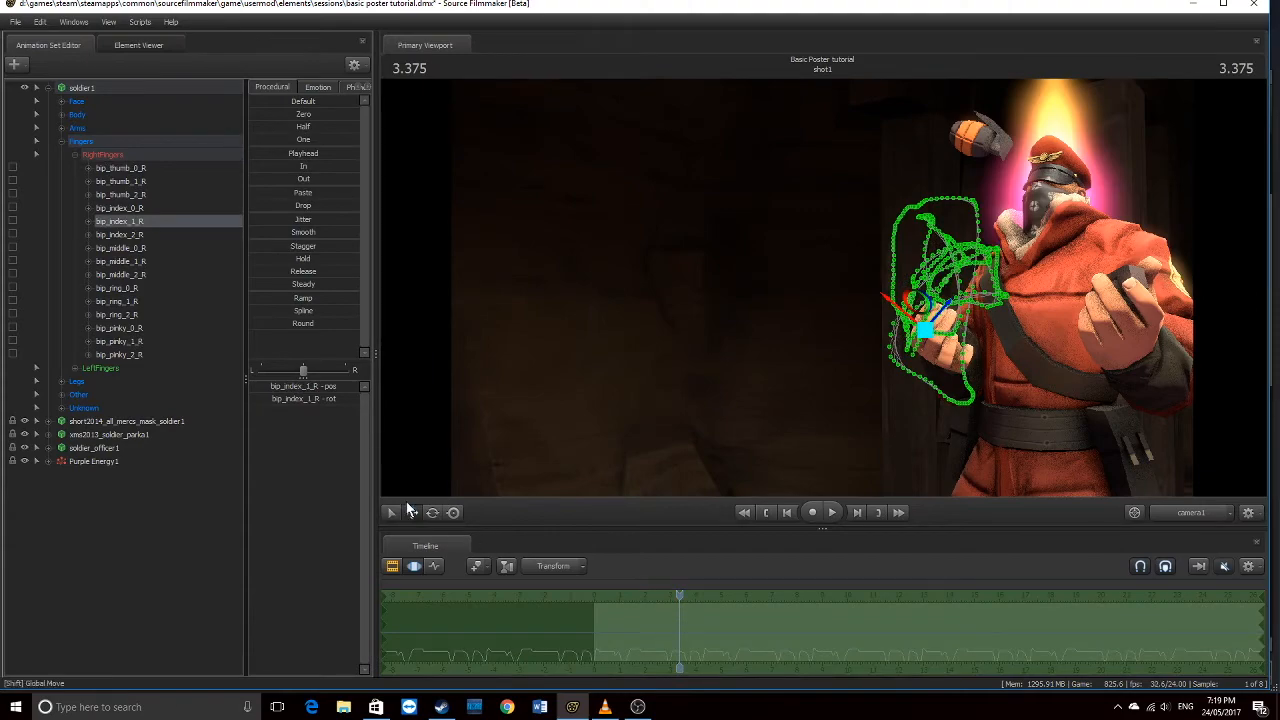
{"action": "left_click", "coordinate": [1185, 511]}
{"action": "key", "text": "w"}
{"action": "left_click_drag", "start_coordinate": [1066, 426], "coordinate": [1134, 464]}
{"action": "key", "text": "a"}
{"action": "key", "text": "w"}
{"action": "key", "text": "s"}
{"action": "key", "text": "w"}
{"action": "key", "text": "s"}
{"action": "left_click_drag", "start_coordinate": [756, 221], "coordinate": [748, 250]}
{"action": "left_click", "coordinate": [1192, 514]}
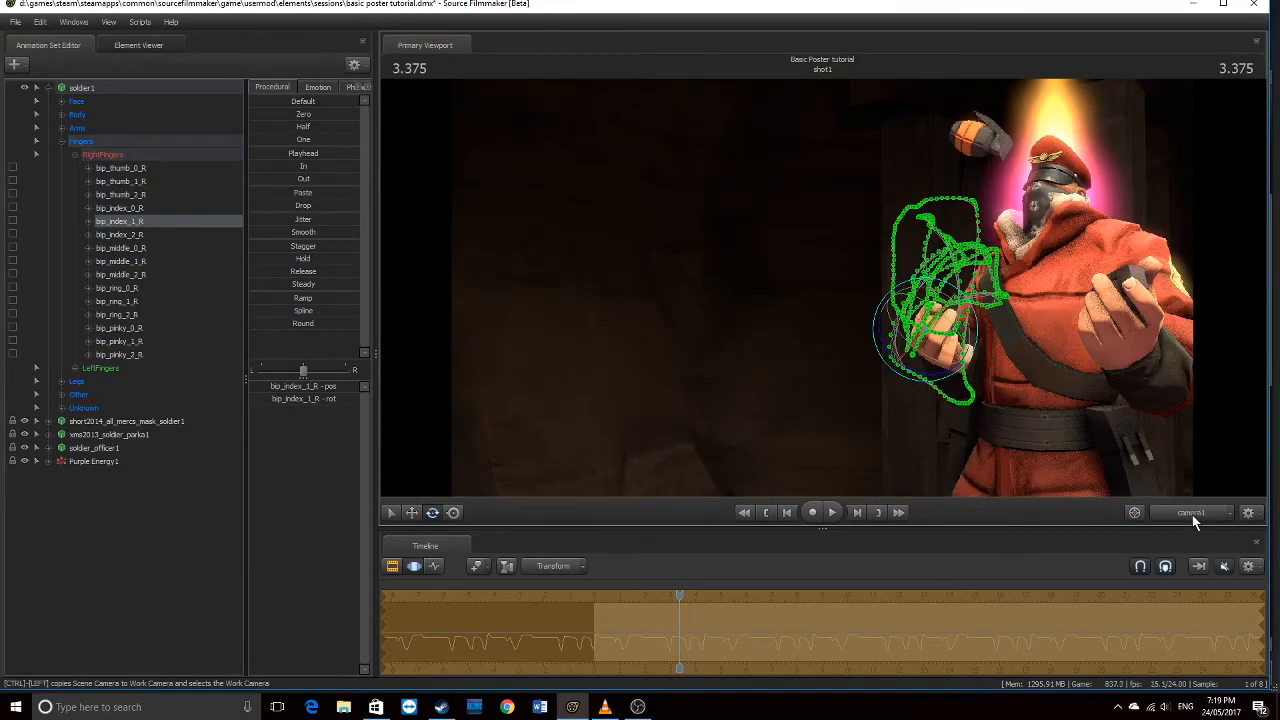
Curl the middle finger's second joint and the ring finger's base and middle joints inward
{"action": "left_click", "coordinate": [125, 261]}
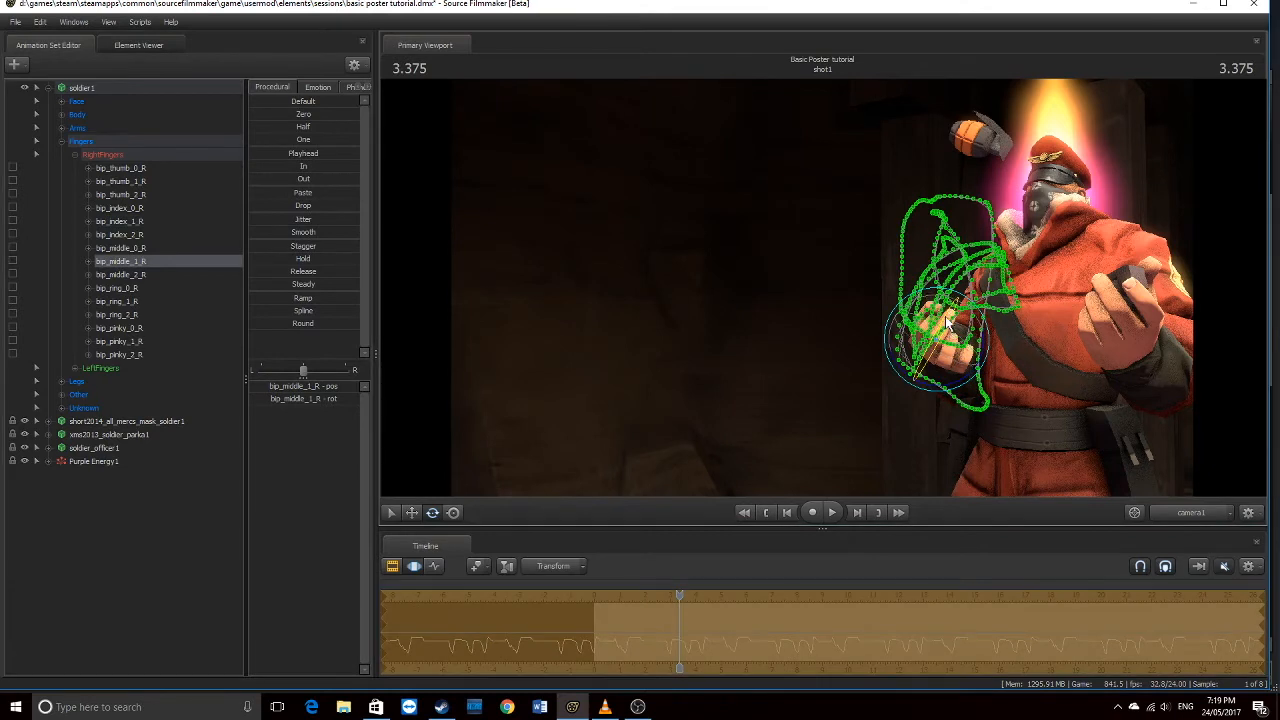
{"action": "left_click_drag", "start_coordinate": [950, 317], "coordinate": [956, 315]}
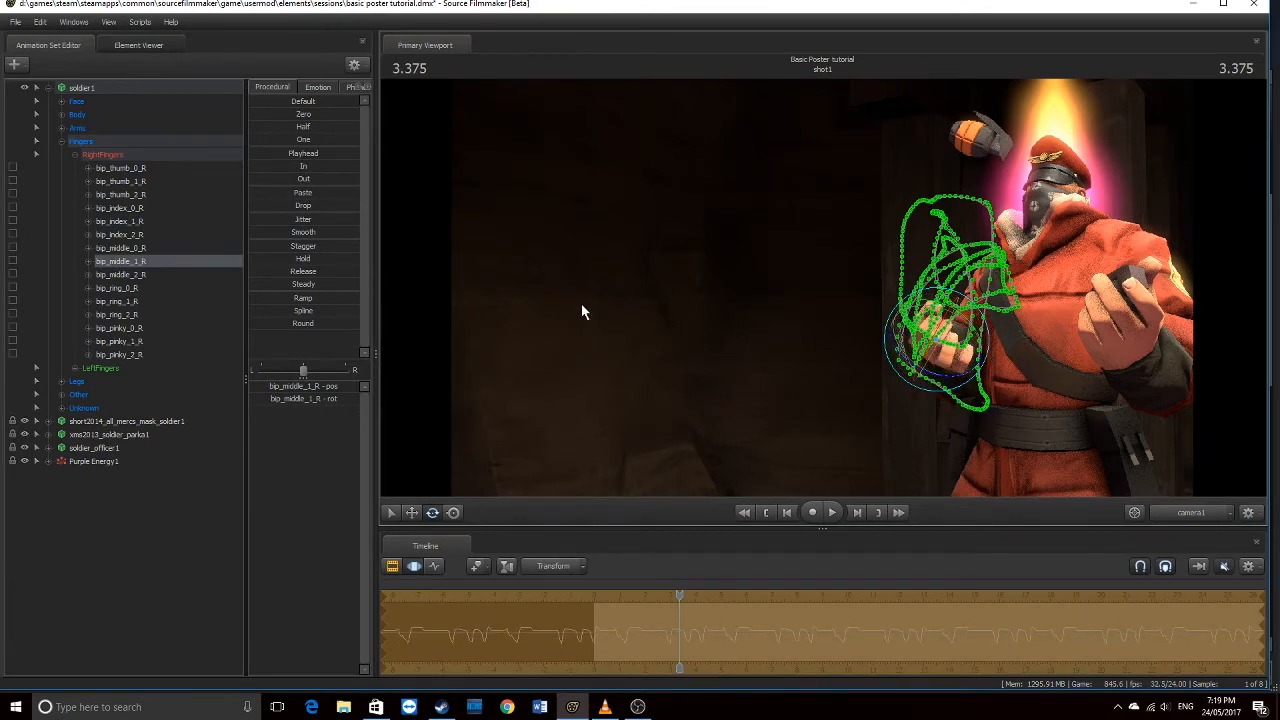
{"action": "left_click", "coordinate": [120, 288]}
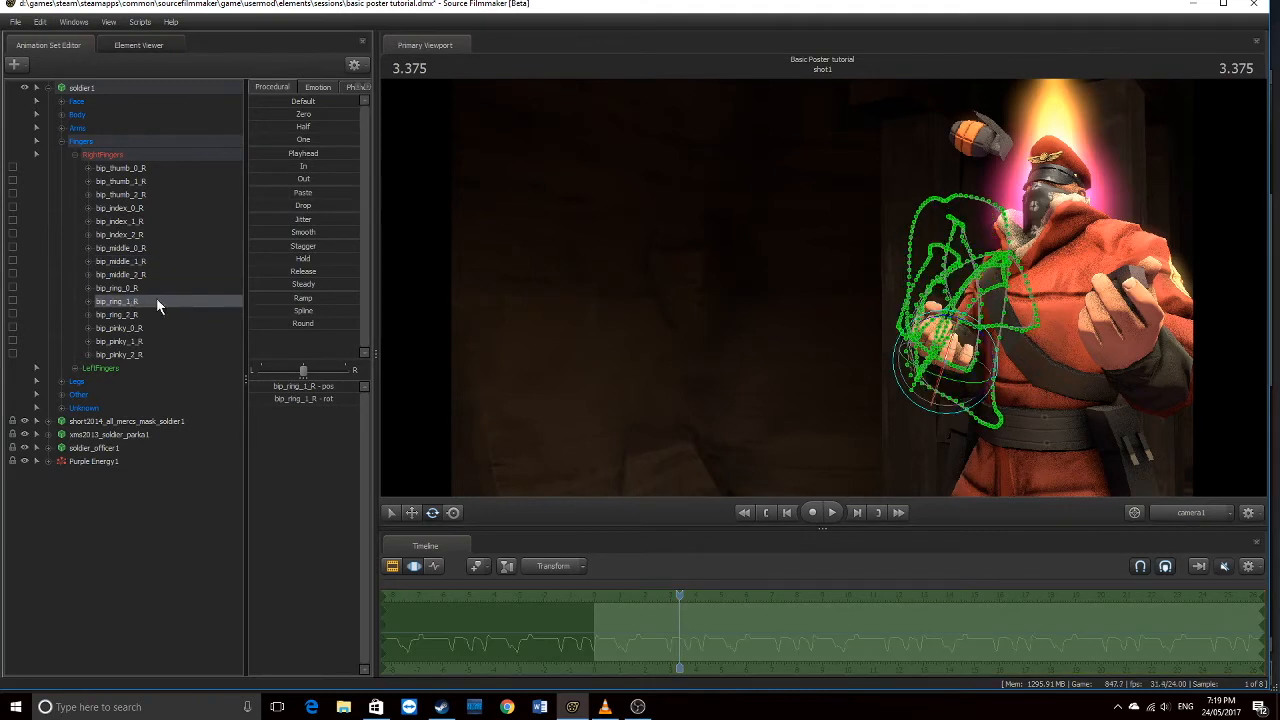
{"action": "left_click_drag", "start_coordinate": [992, 348], "coordinate": [966, 332]}
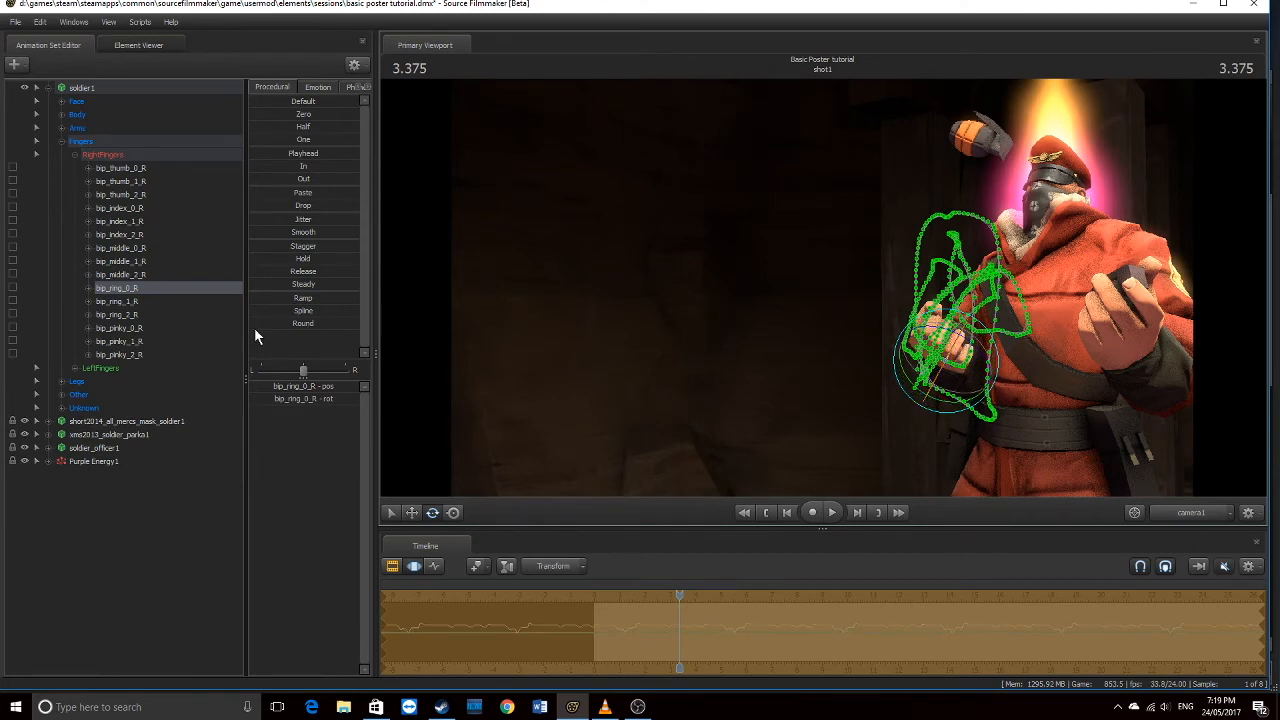
{"action": "left_click", "coordinate": [128, 302]}
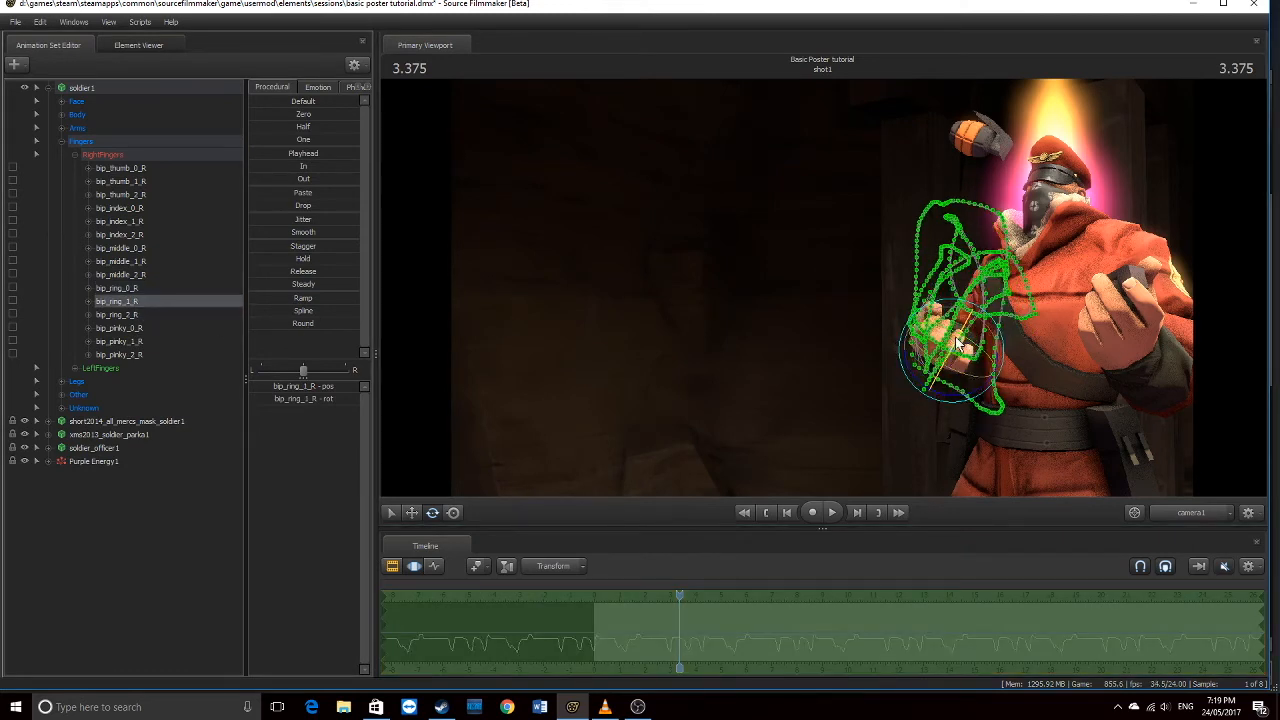
{"action": "left_click_drag", "start_coordinate": [962, 331], "coordinate": [967, 338]}
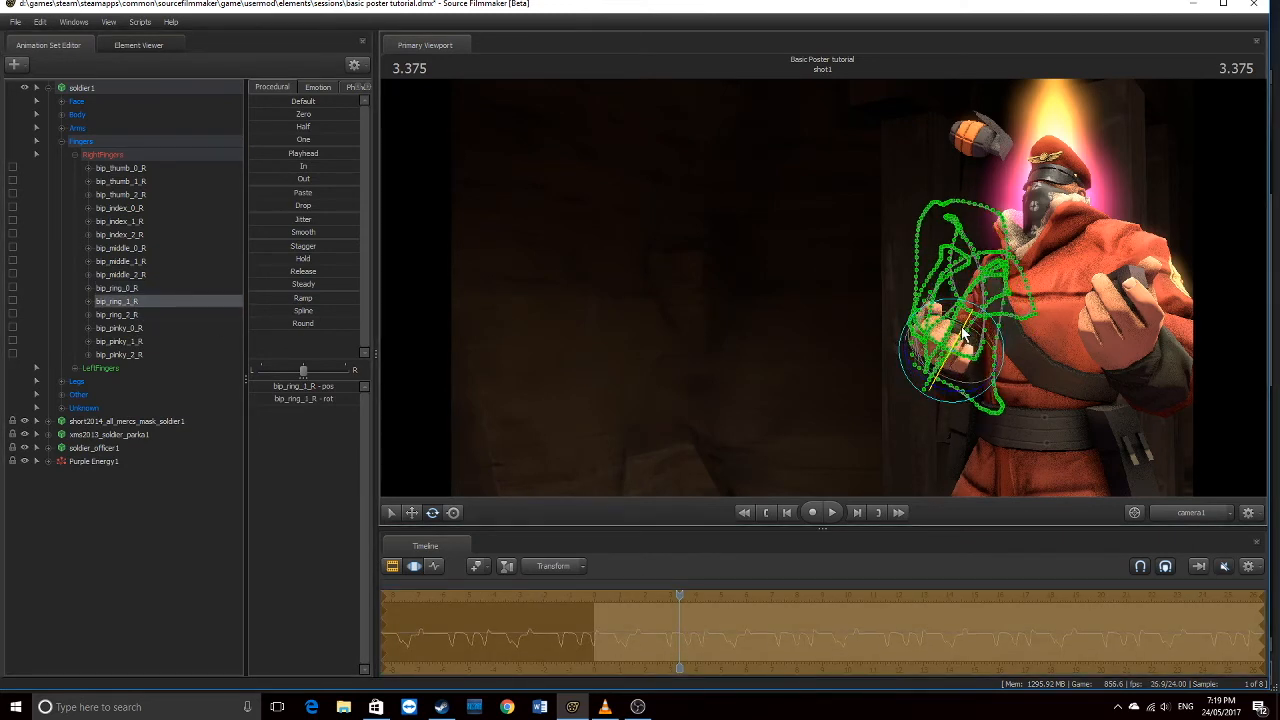
Curl the pinky's base and tip joints inward, then preview the fist without bone overlays
{"action": "left_click", "coordinate": [138, 329]}
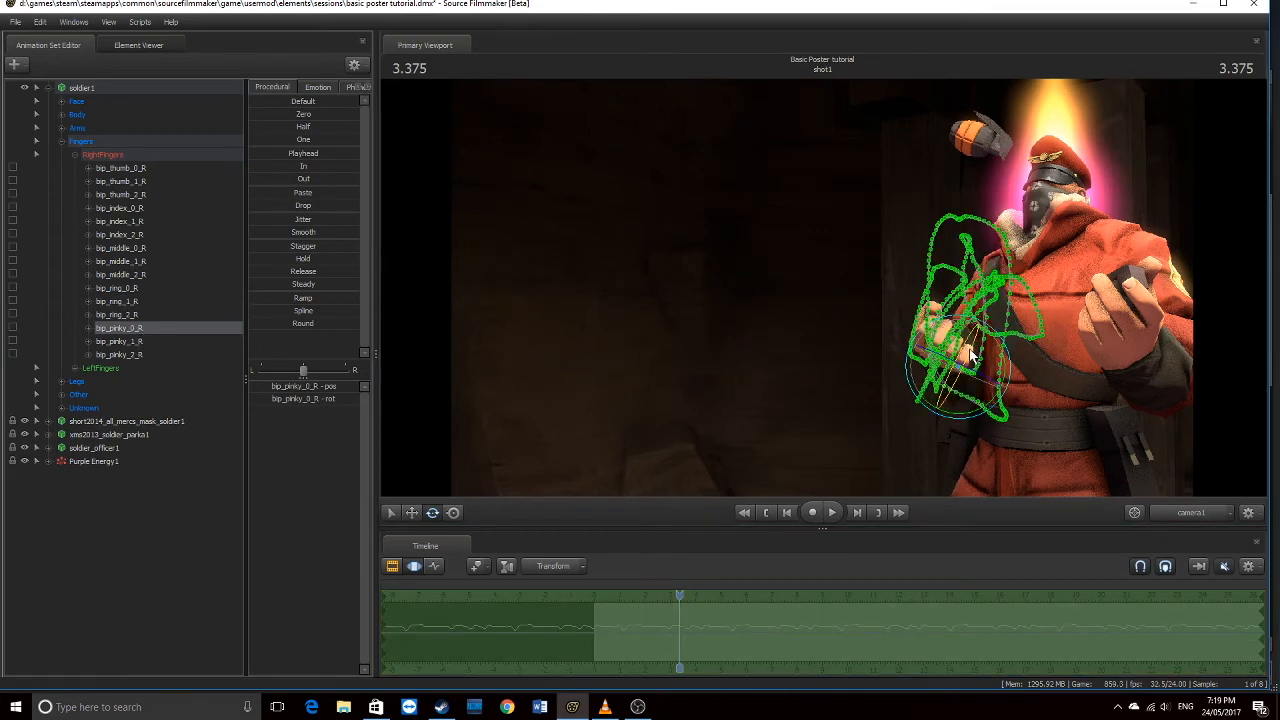
{"action": "left_click_drag", "start_coordinate": [970, 355], "coordinate": [974, 360]}
{"action": "left_click", "coordinate": [132, 342]}
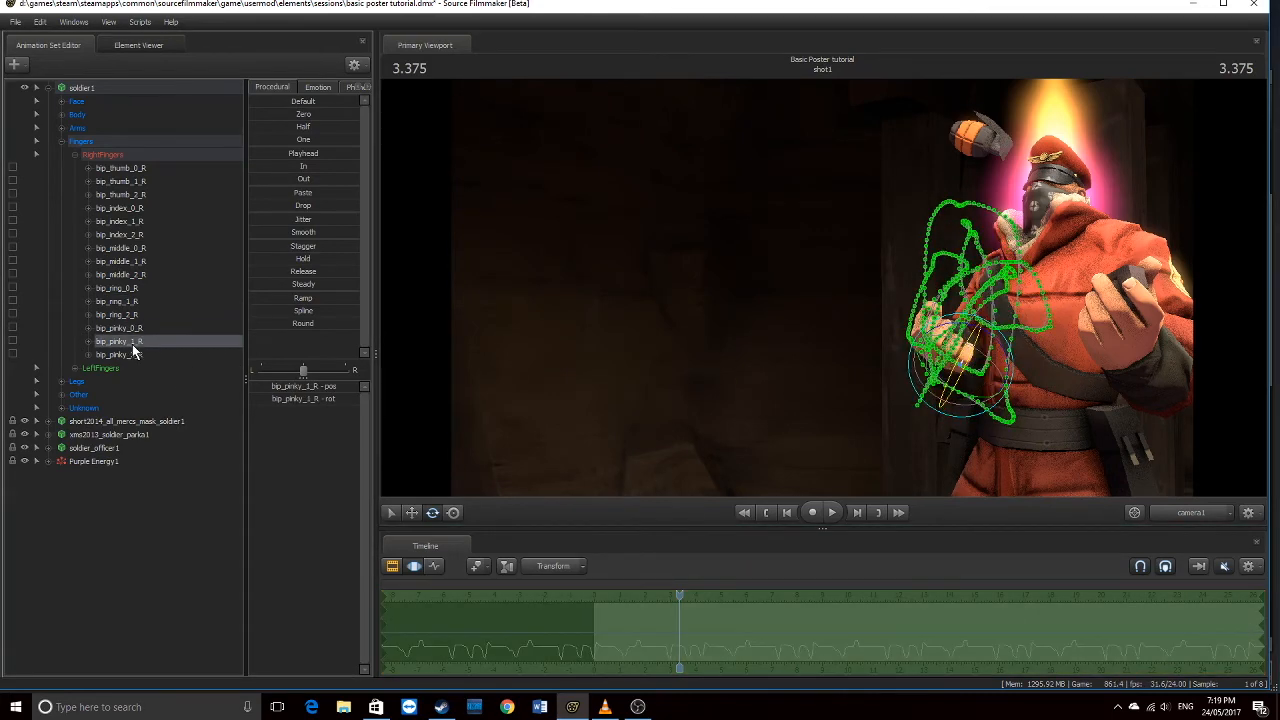
{"action": "left_click", "coordinate": [132, 353]}
{"action": "mouse_move", "coordinate": [978, 344]}
{"action": "left_mouse_down"}
{"action": "mouse_move", "coordinate": [966, 356]}
{"action": "mouse_move", "coordinate": [975, 333]}
{"action": "left_mouse_up"}
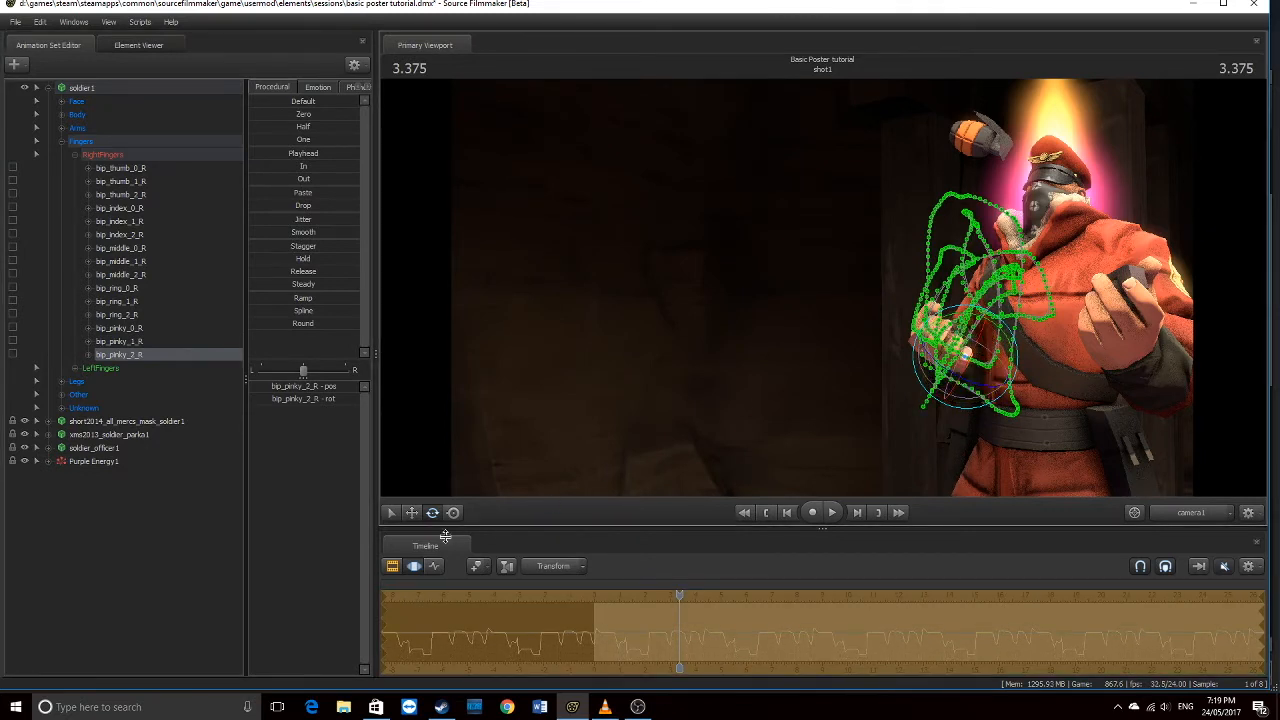
{"action": "left_click", "coordinate": [393, 567]}
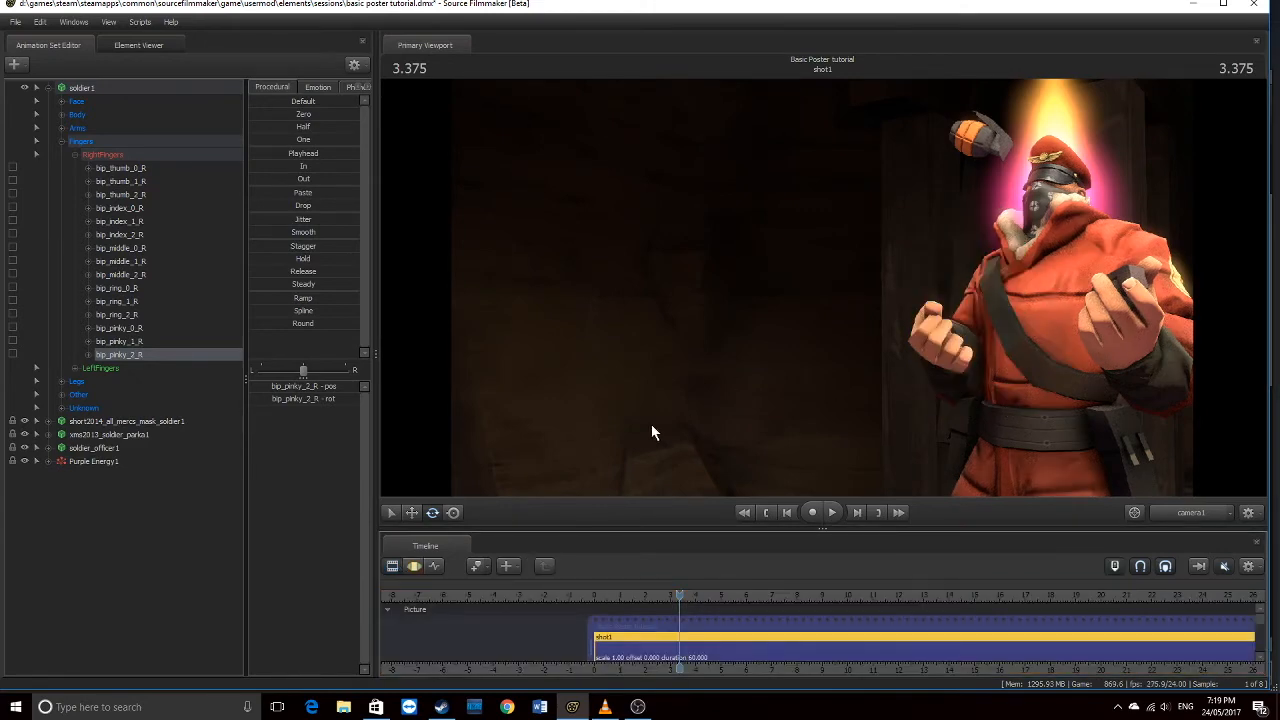
Bend the middle finger's second joint further inward and review each thumb, index and middle joint
{"action": "left_click", "coordinate": [415, 567]}
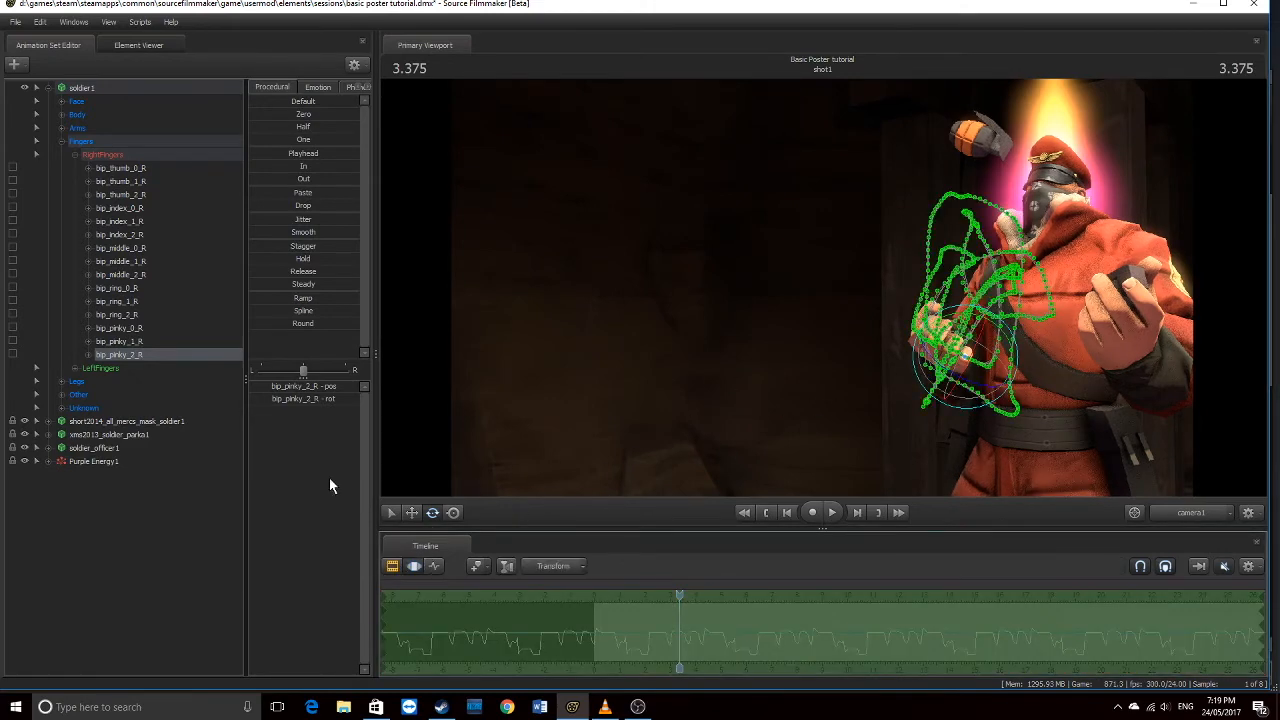
{"action": "left_click", "coordinate": [121, 262]}
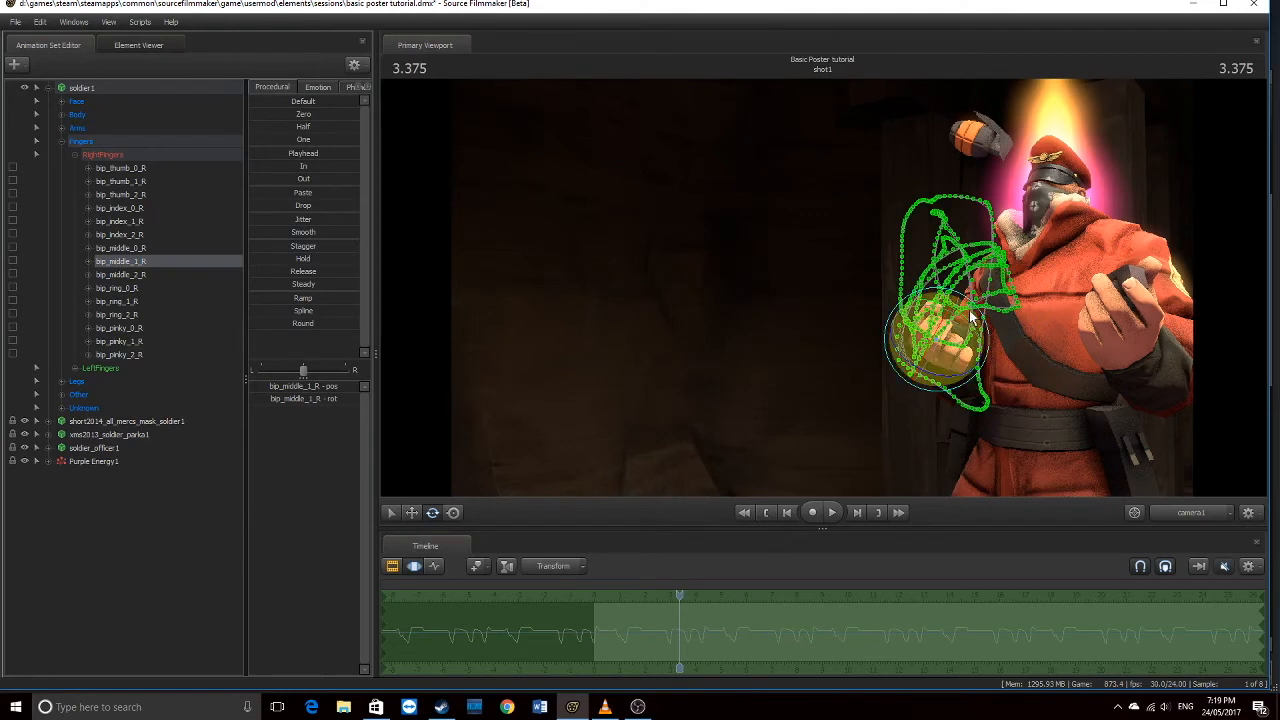
{"action": "left_click_drag", "start_coordinate": [969, 316], "coordinate": [915, 365]}
{"action": "left_click", "coordinate": [121, 248]}
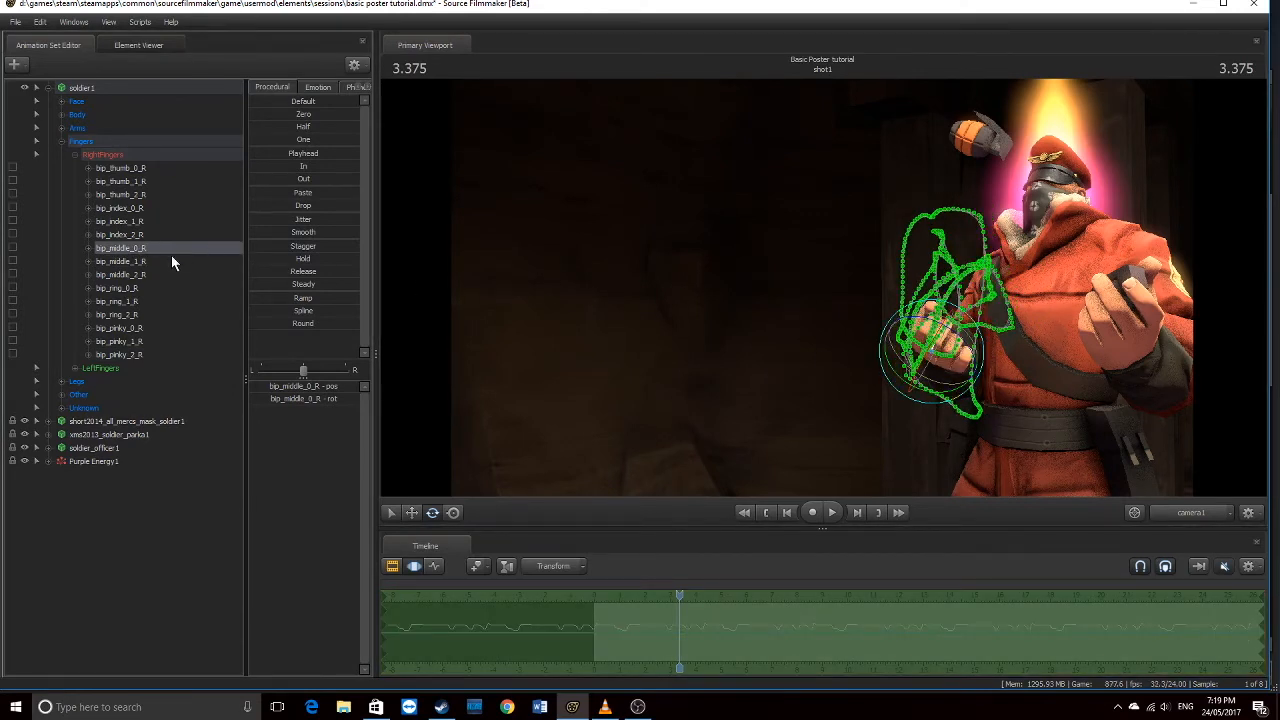
{"action": "left_click", "coordinate": [119, 171]}
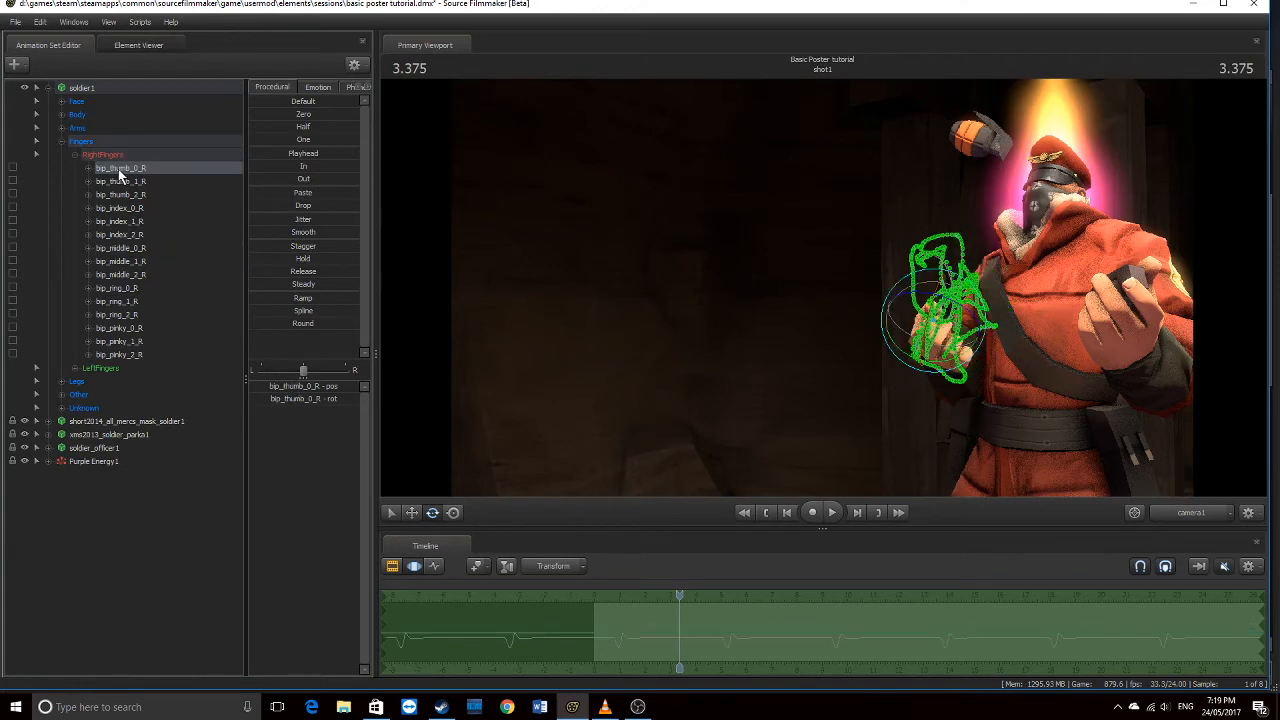
{"action": "left_click", "coordinate": [135, 182]}
{"action": "left_click", "coordinate": [139, 196]}
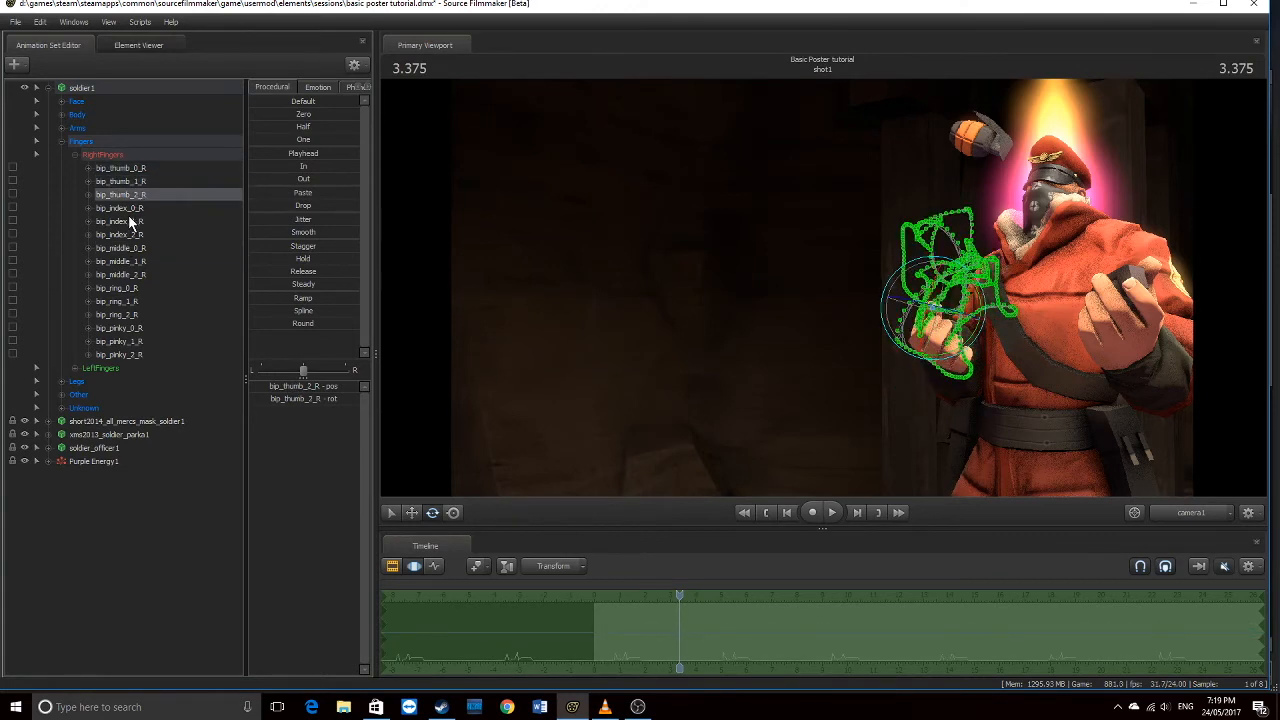
{"action": "left_click", "coordinate": [126, 209]}
{"action": "left_click", "coordinate": [137, 222]}
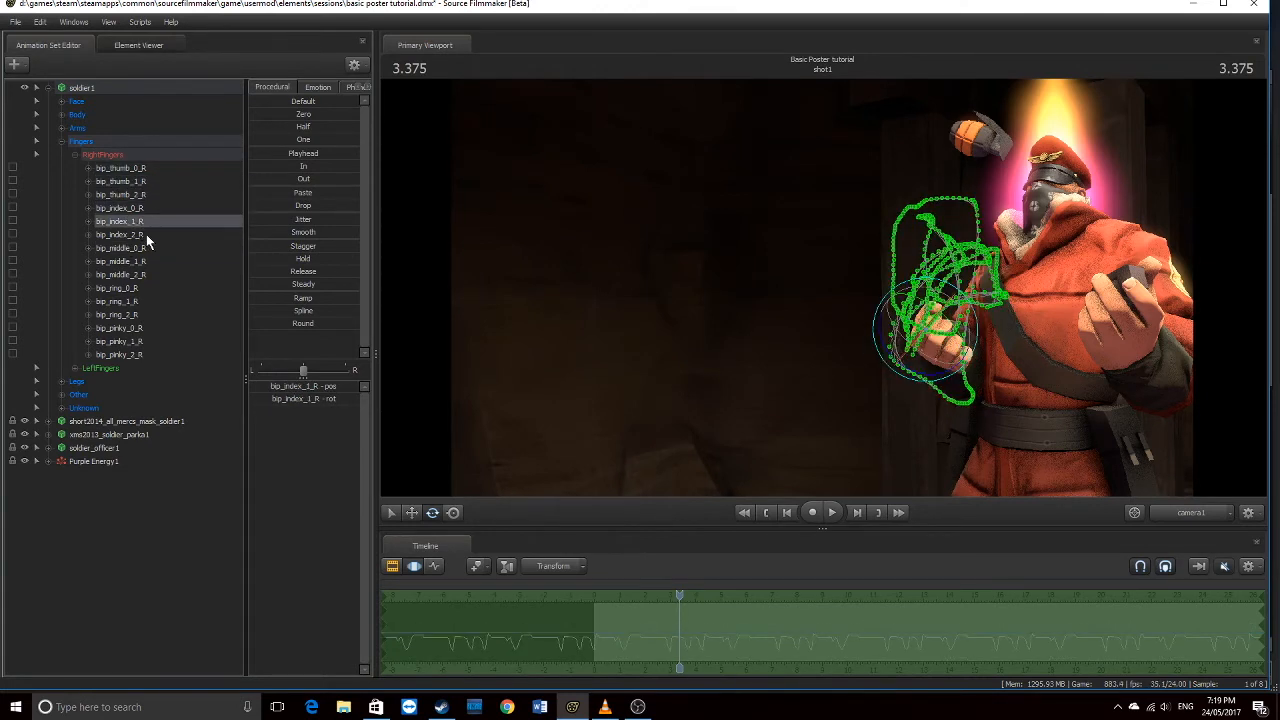
{"action": "left_click", "coordinate": [146, 234]}
{"action": "left_click", "coordinate": [140, 261]}
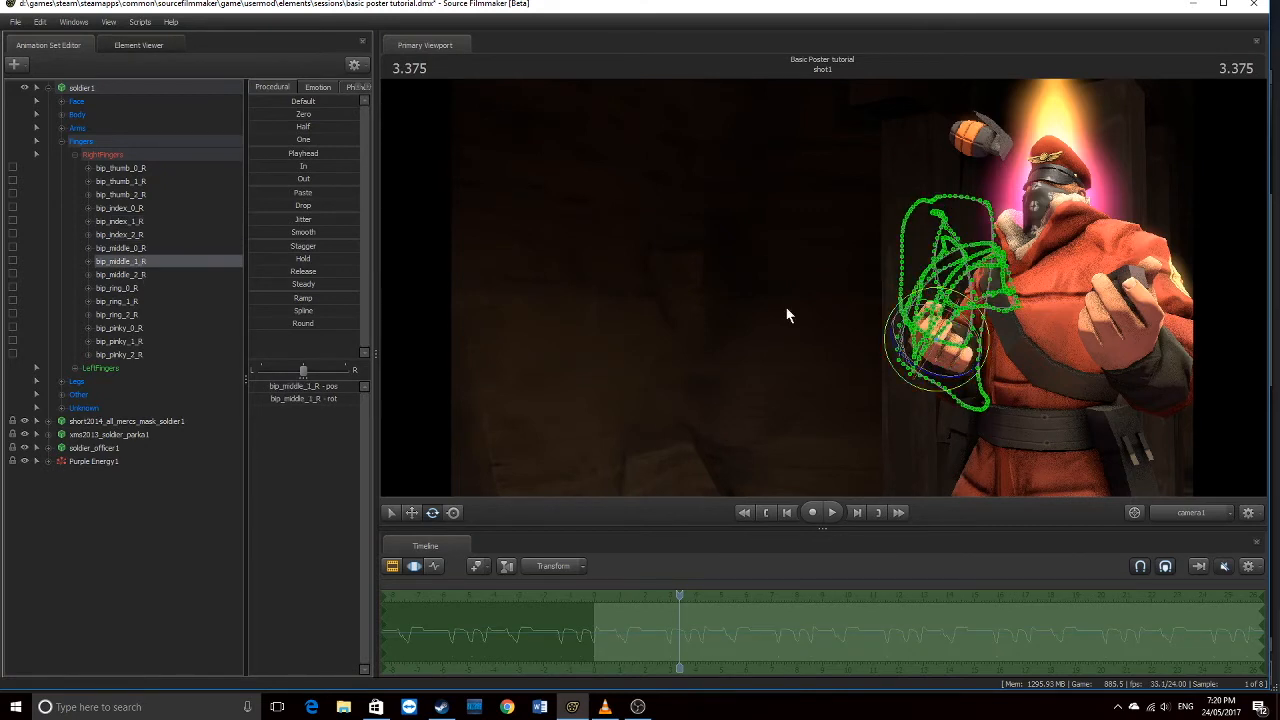
{"action": "left_click", "coordinate": [183, 248]}
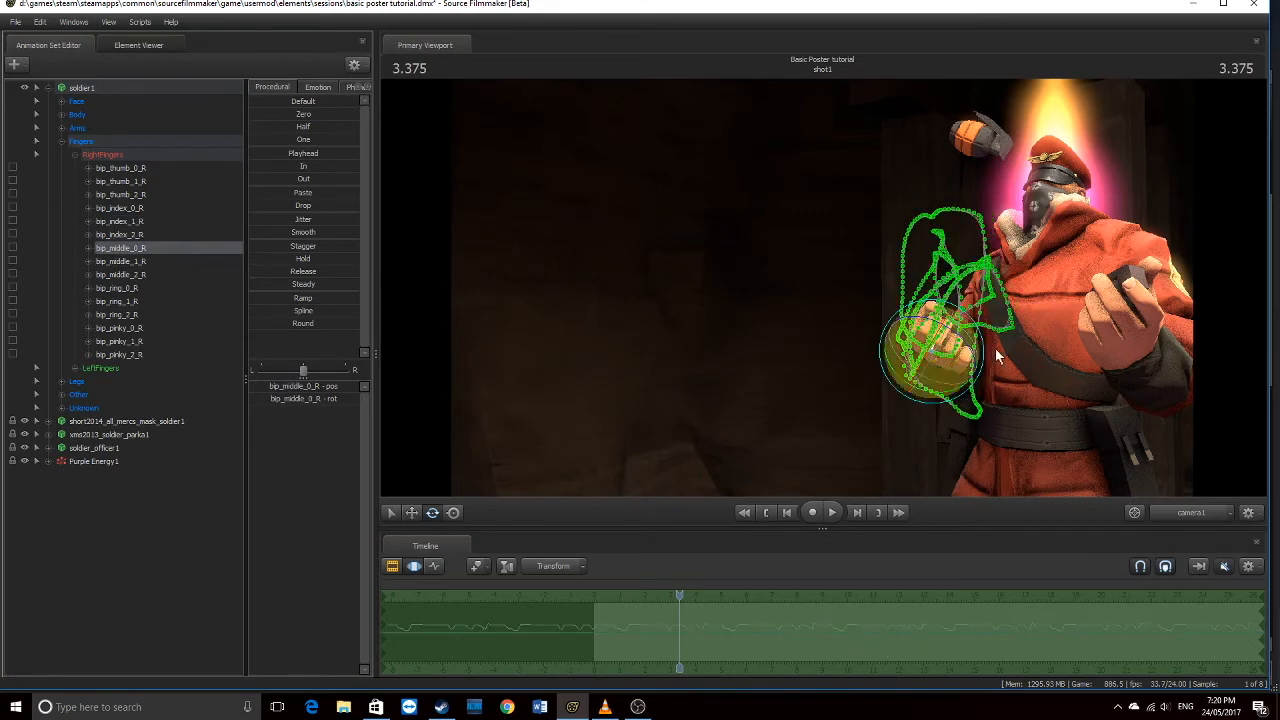
Rotate the middle finger's base joint to close the fist, checking from the work camera, then preview in camera1
{"action": "left_click", "coordinate": [949, 399]}
{"action": "left_click_drag", "start_coordinate": [947, 393], "coordinate": [944, 395]}
{"action": "left_click", "coordinate": [1202, 514]}
{"action": "mouse_move", "coordinate": [822, 287]}
{"action": "left_mouse_down"}
{"action": "mouse_move", "coordinate": [840, 335]}
{"action": "mouse_move", "coordinate": [800, 335]}
{"action": "mouse_move", "coordinate": [790, 270]}
{"action": "mouse_move", "coordinate": [833, 303]}
{"action": "left_mouse_up"}
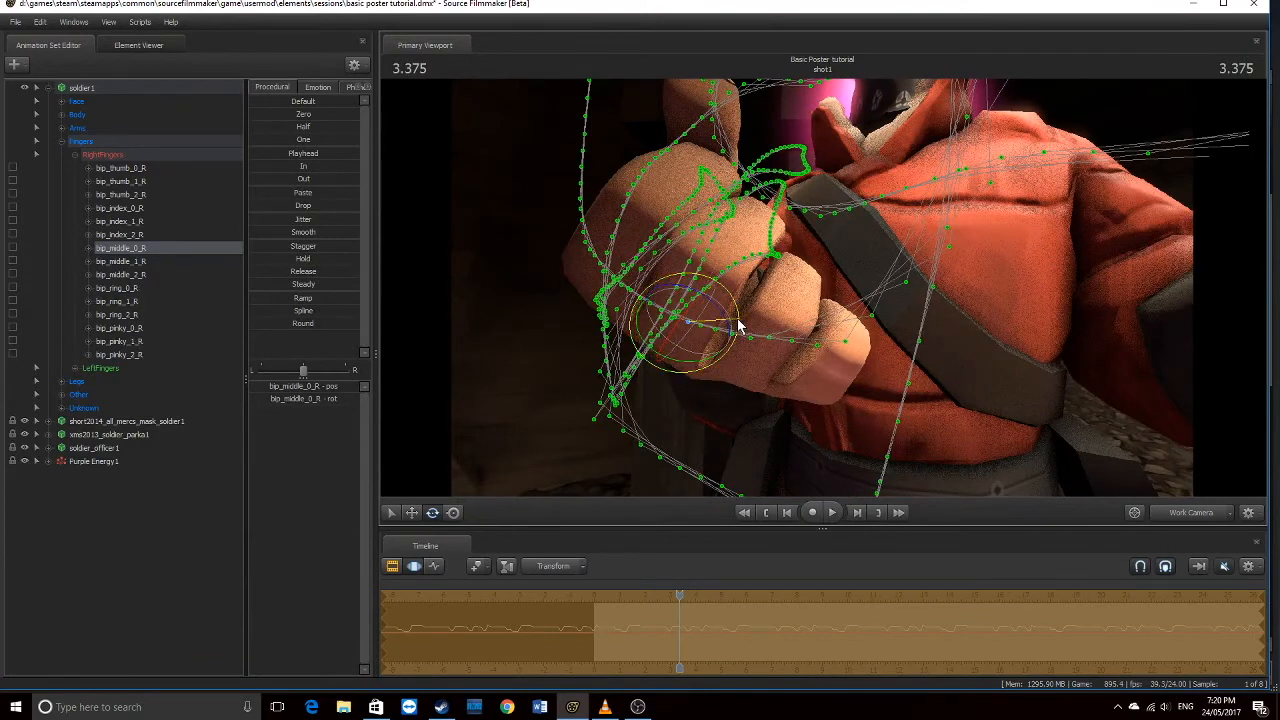
{"action": "left_click_drag", "start_coordinate": [716, 342], "coordinate": [724, 306]}
{"action": "left_click", "coordinate": [1200, 514]}
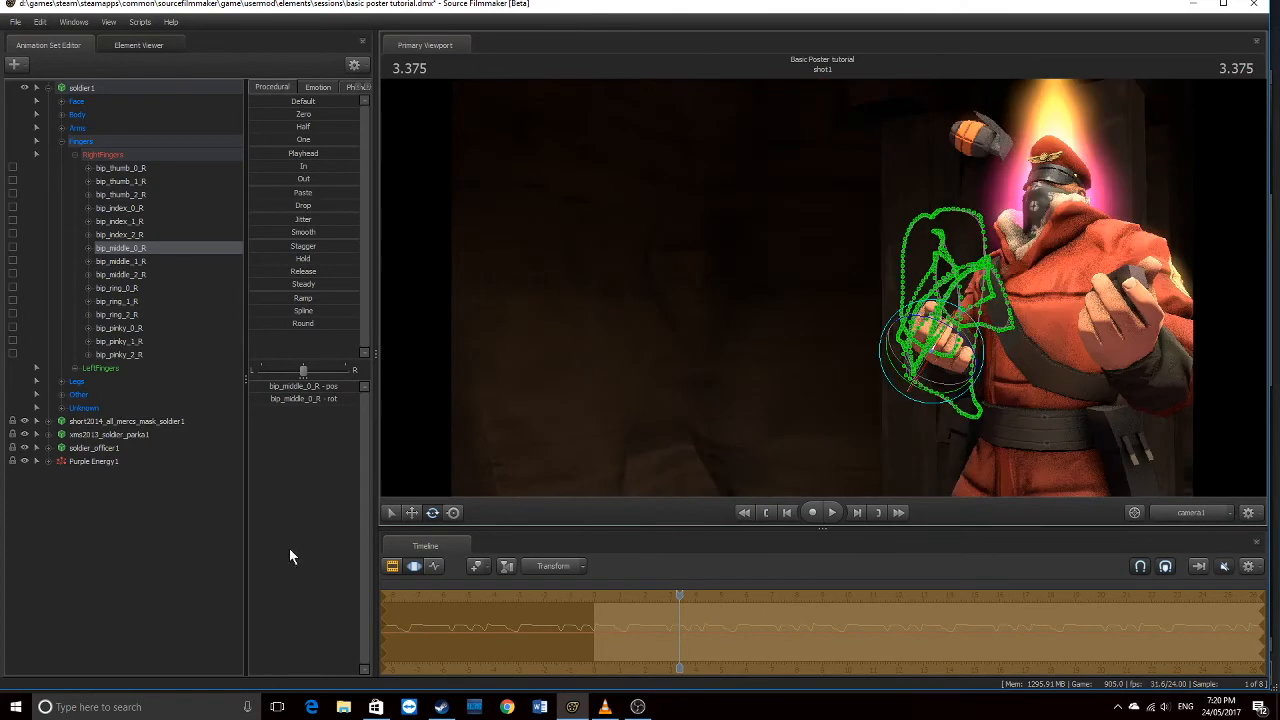
{"action": "left_click", "coordinate": [392, 566]}
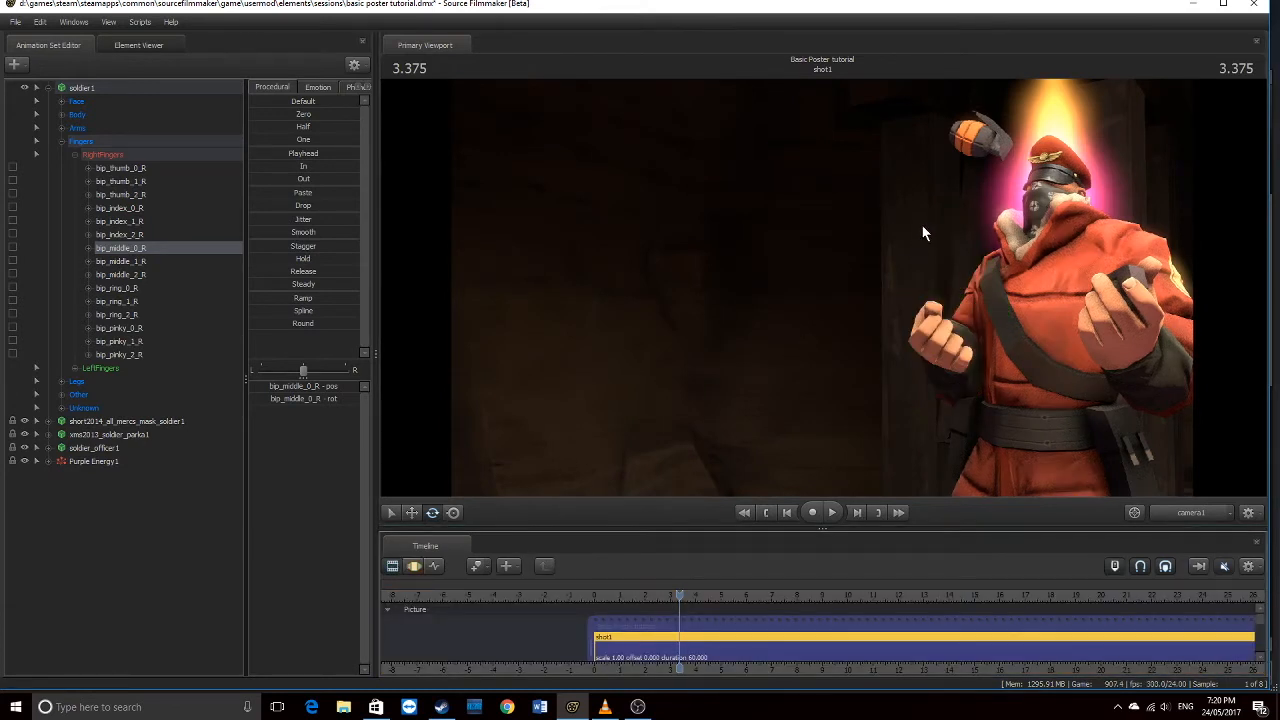
Add a new light from the Animation Set Editor, then delete it
{"action": "left_click", "coordinate": [38, 88]}
{"action": "right_click", "coordinate": [108, 229]}
{"action": "left_click", "coordinate": [208, 248]}
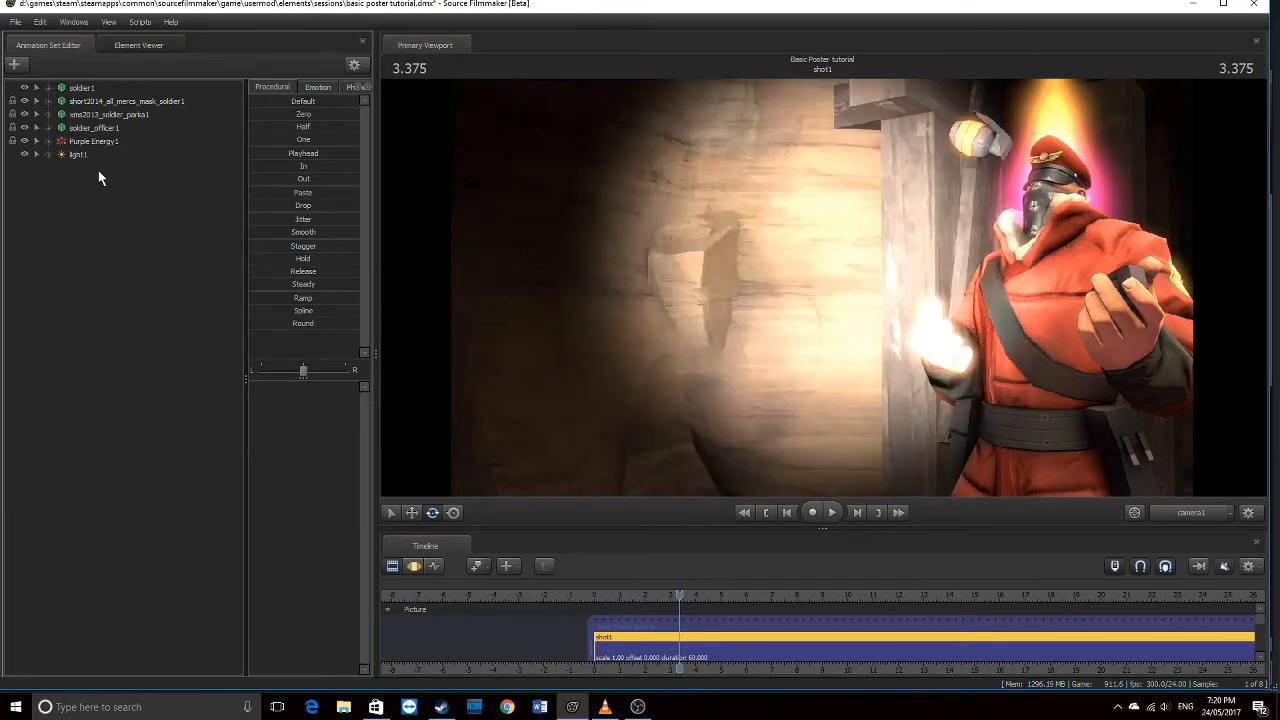
{"action": "left_click", "coordinate": [74, 154]}
{"action": "right_click", "coordinate": [72, 163]}
{"action": "left_click", "coordinate": [95, 171]}
Create light1 again, view the scene through it, and try aiming it, triggering the Invalid Manipulation warning
{"action": "right_click", "coordinate": [75, 159]}
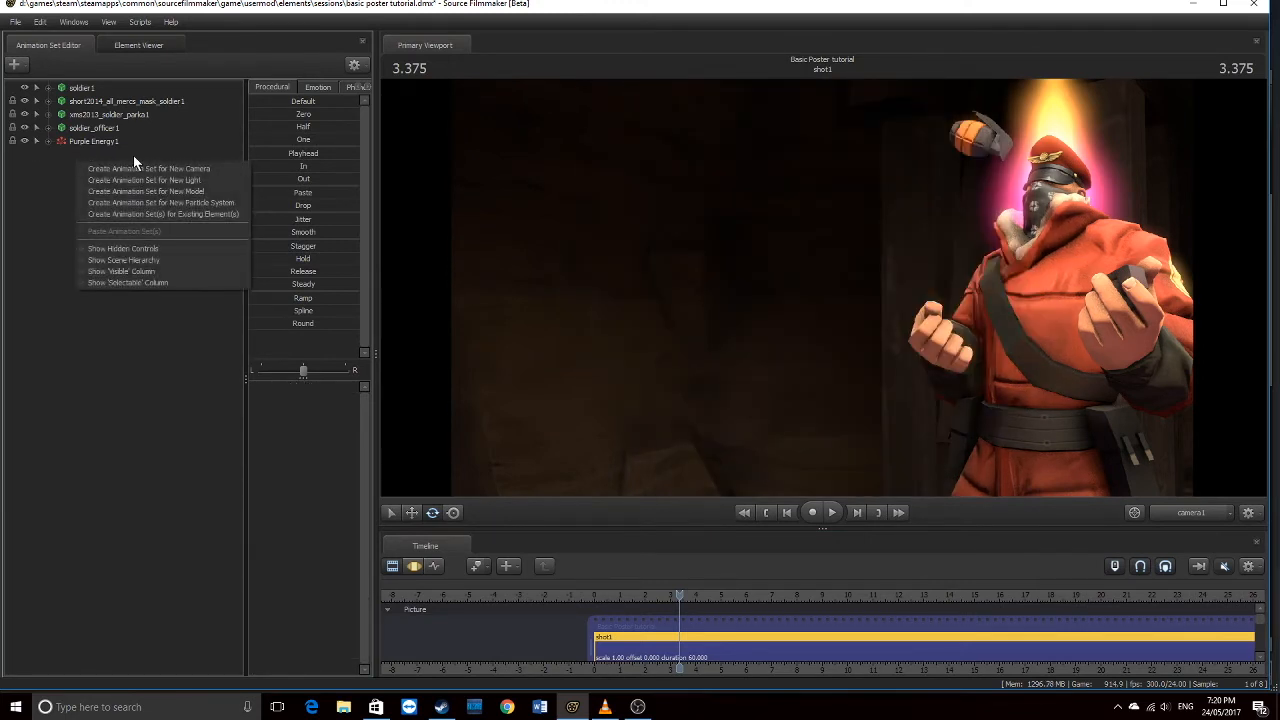
{"action": "left_click", "coordinate": [186, 181]}
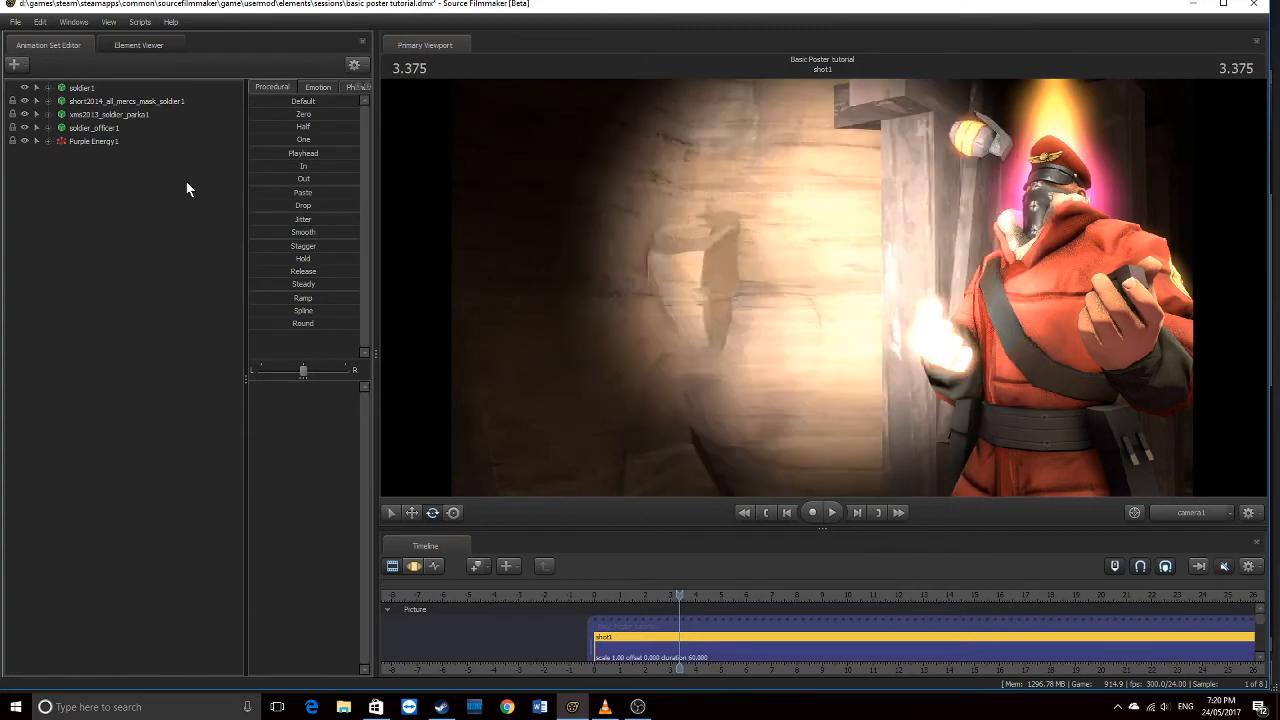
{"action": "left_click", "coordinate": [60, 152]}
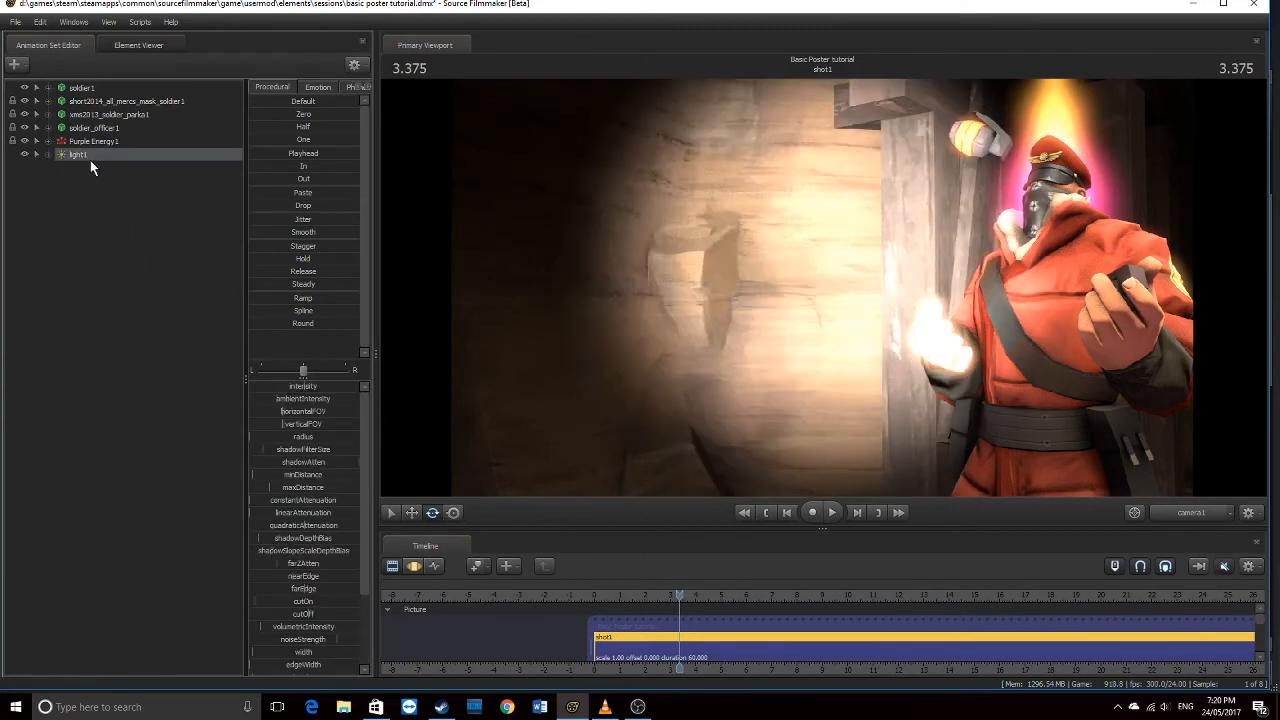
{"action": "left_click_drag", "start_coordinate": [76, 154], "coordinate": [1021, 345]}
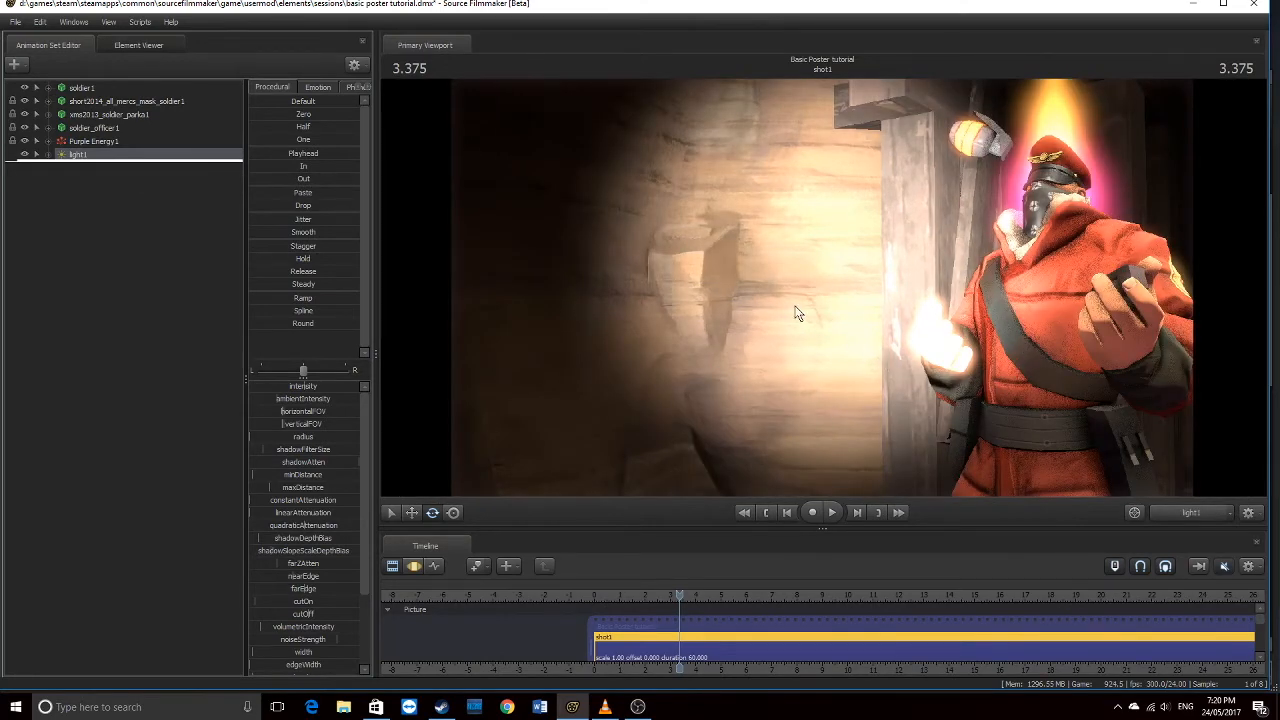
{"action": "left_click_drag", "start_coordinate": [756, 294], "coordinate": [1034, 343]}
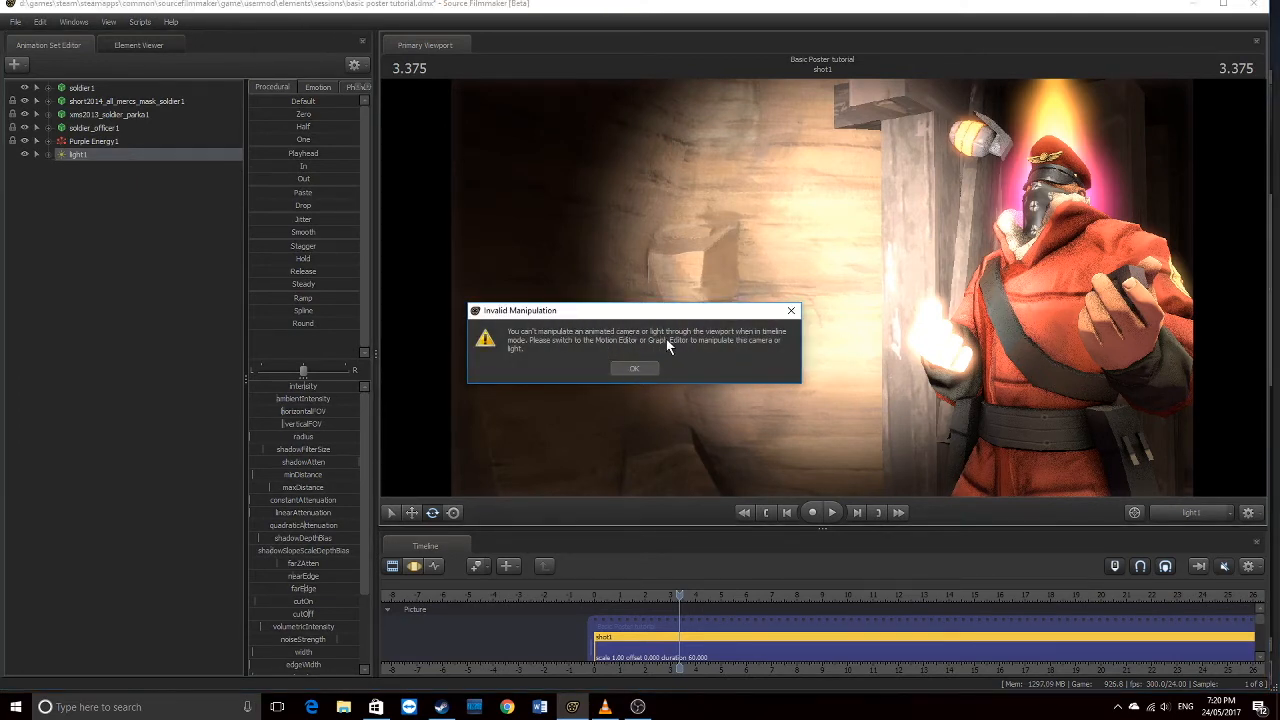
Dismiss the Invalid Manipulation warning and switch the timeline to the Motion Editor
{"action": "left_click", "coordinate": [632, 369]}
{"action": "left_click", "coordinate": [411, 565]}
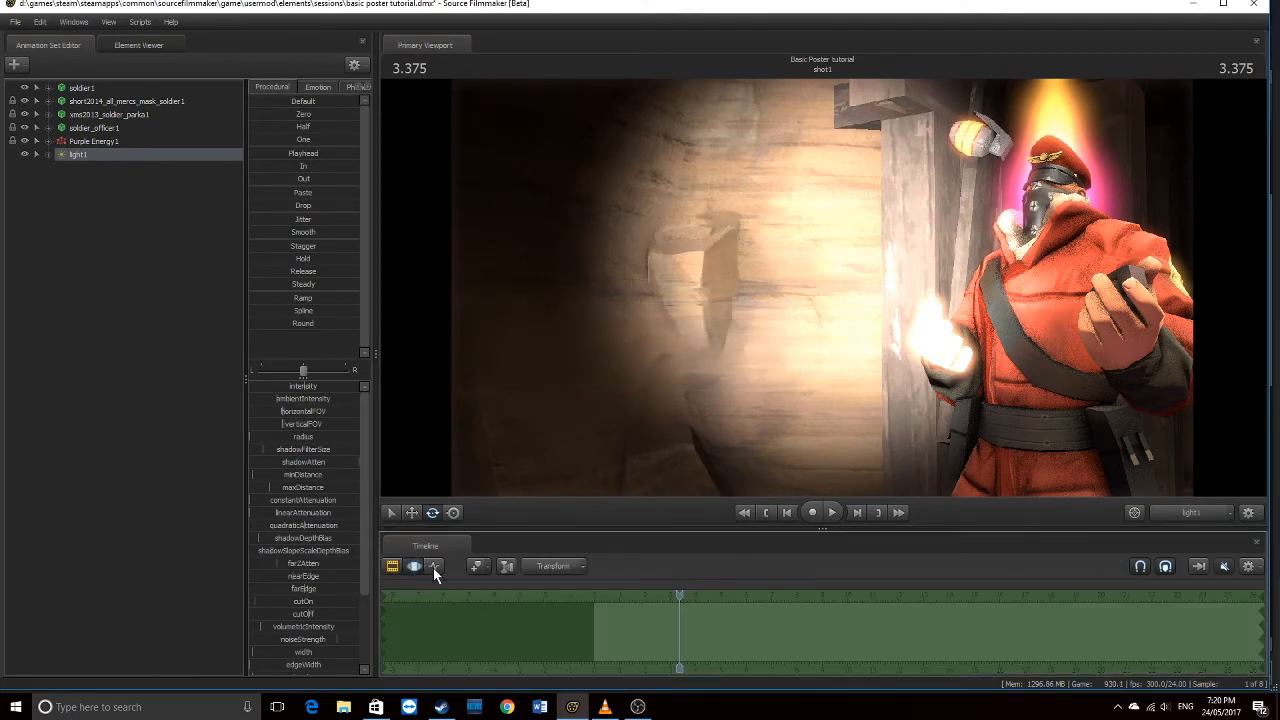
{"action": "left_click", "coordinate": [434, 567]}
{"action": "left_click", "coordinate": [416, 565]}
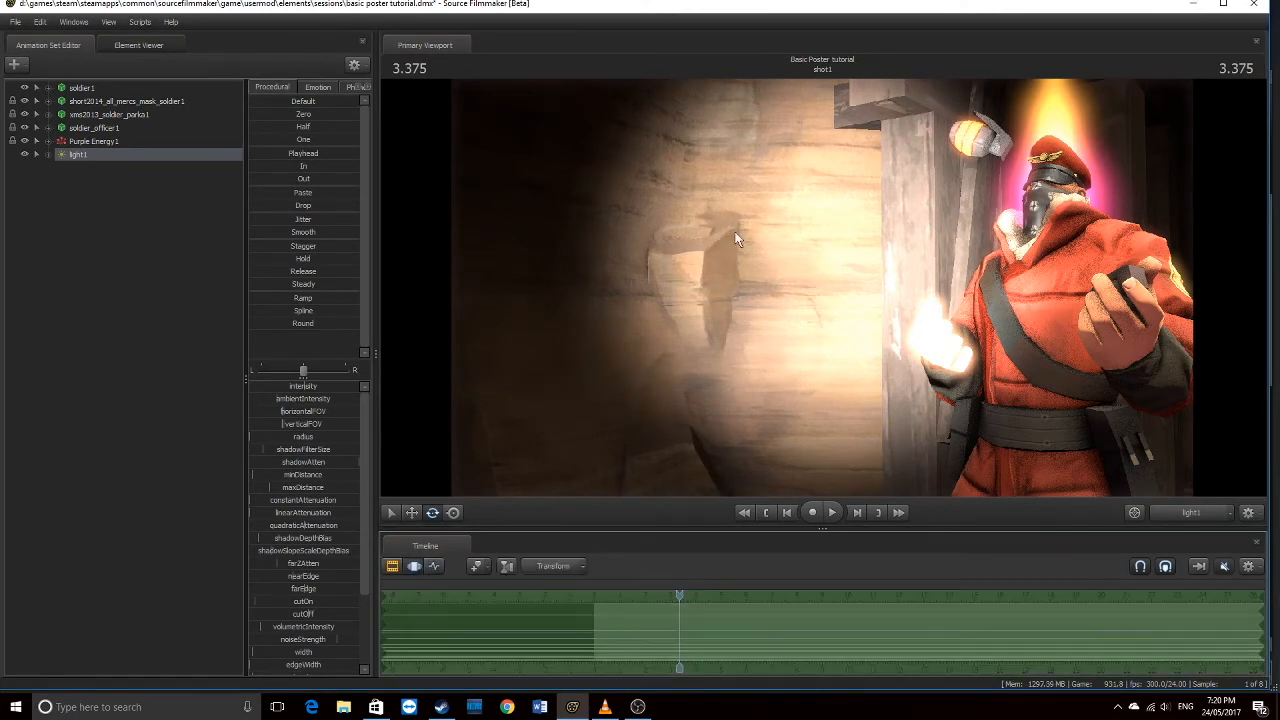
Fly light1 around with WASD to light the soldier against the dark background, then return to camera1
{"action": "left_click_drag", "start_coordinate": [156, 152], "coordinate": [1052, 309]}
{"action": "key", "text": "s"}
{"action": "key", "text": "s"}
{"action": "key", "text": "w"}
{"action": "key", "text": "a"}
{"action": "key", "text": "s"}
{"action": "key", "text": "w"}
{"action": "key", "text": "w"}
{"action": "key", "text": "a"}
{"action": "key", "text": "d"}
{"action": "left_click", "coordinate": [1185, 512]}
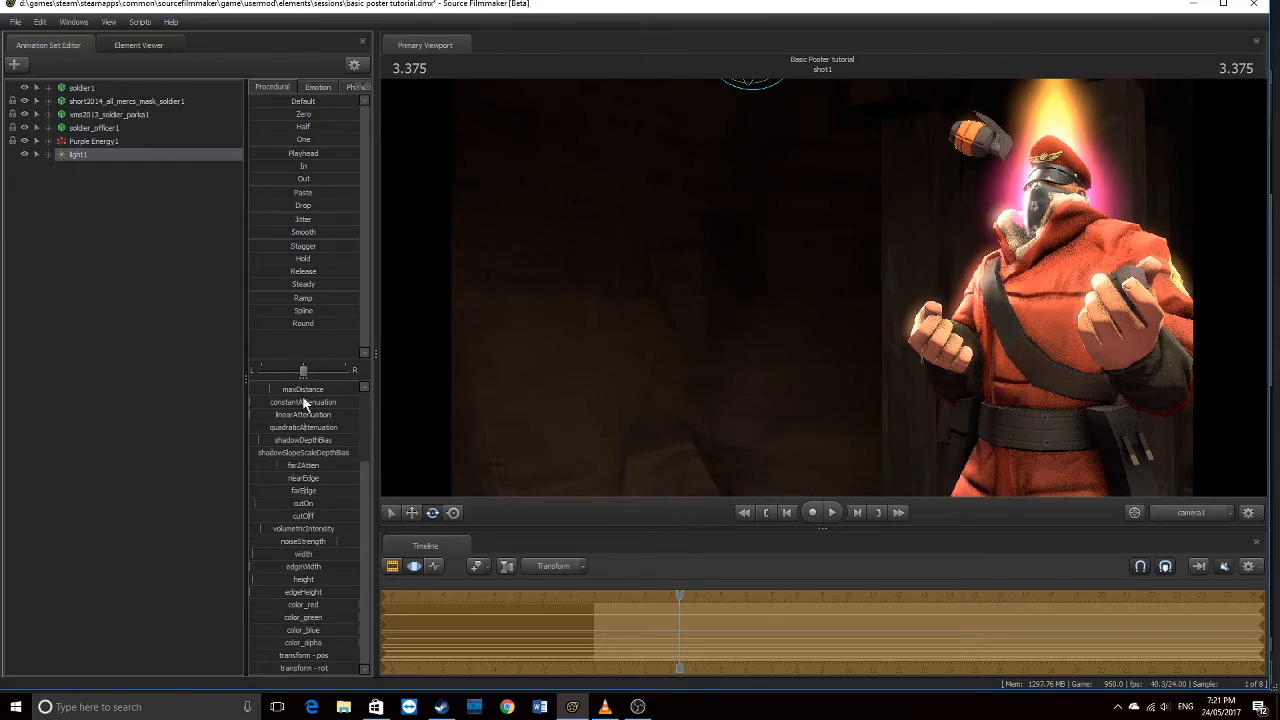
Drag light1's intensity slider left to dim the soldier, then return the timeline to the Clip Editor
{"action": "scroll", "coordinate": [299, 395], "scroll_direction": "up", "scroll_amount": 1}
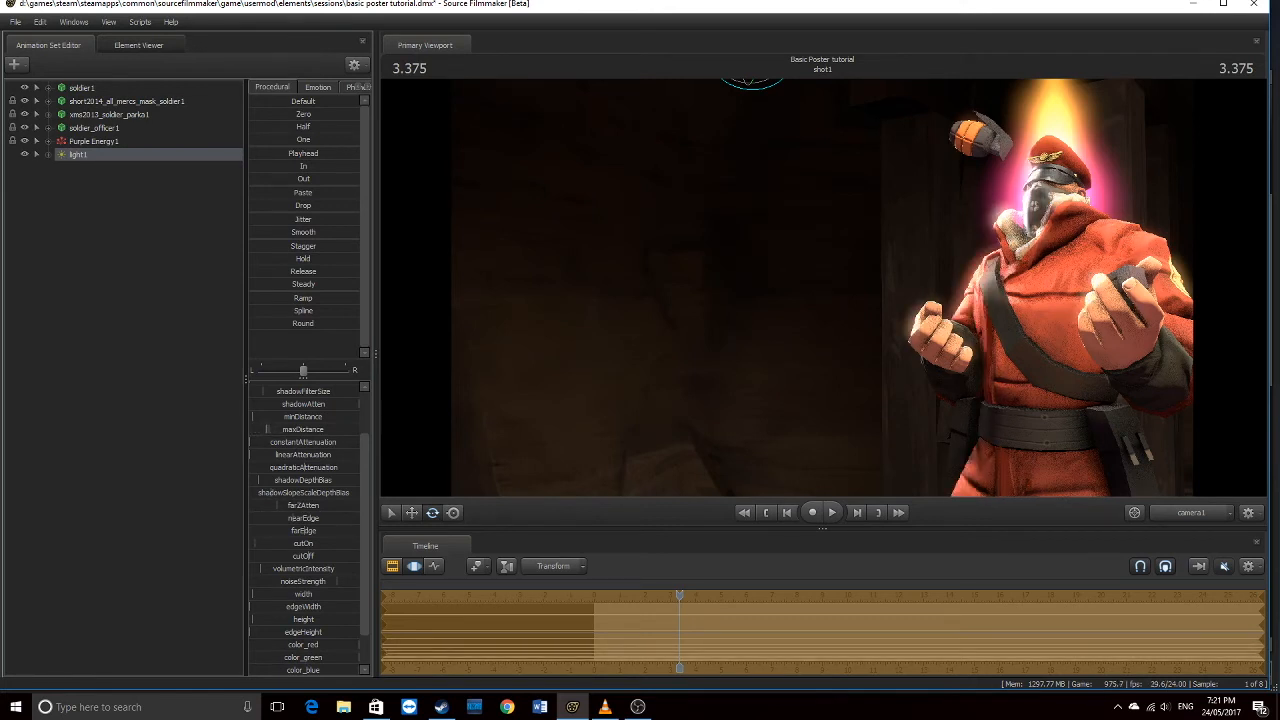
{"action": "scroll", "coordinate": [310, 406], "scroll_direction": "up", "scroll_amount": 2}
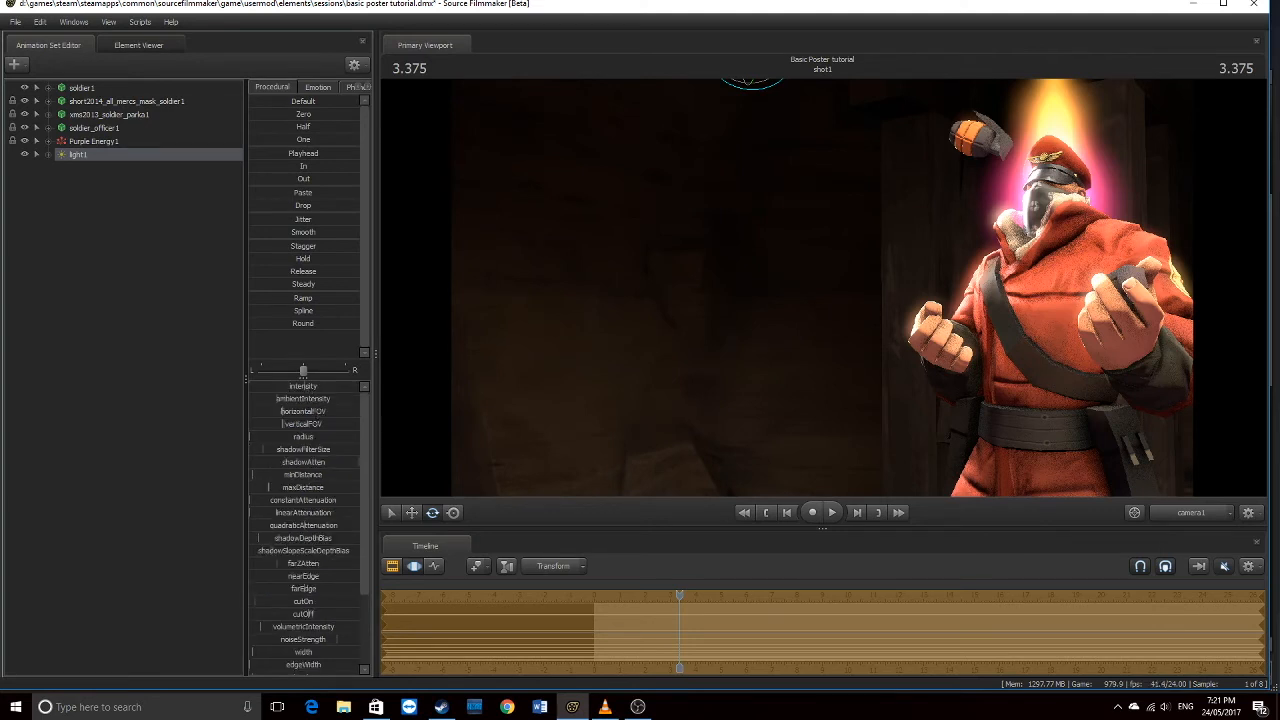
{"action": "left_click_drag", "start_coordinate": [303, 386], "coordinate": [304, 386]}
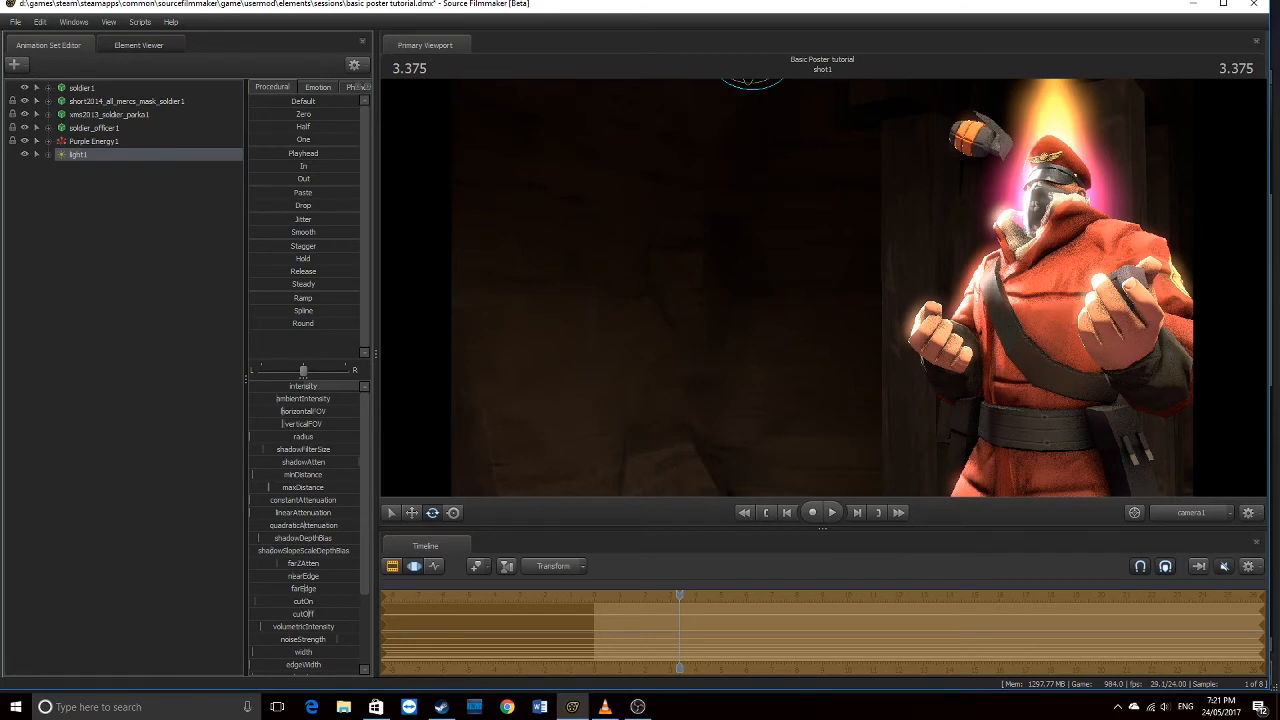
{"action": "left_click_drag", "start_coordinate": [352, 386], "coordinate": [284, 386]}
{"action": "left_click", "coordinate": [392, 566]}
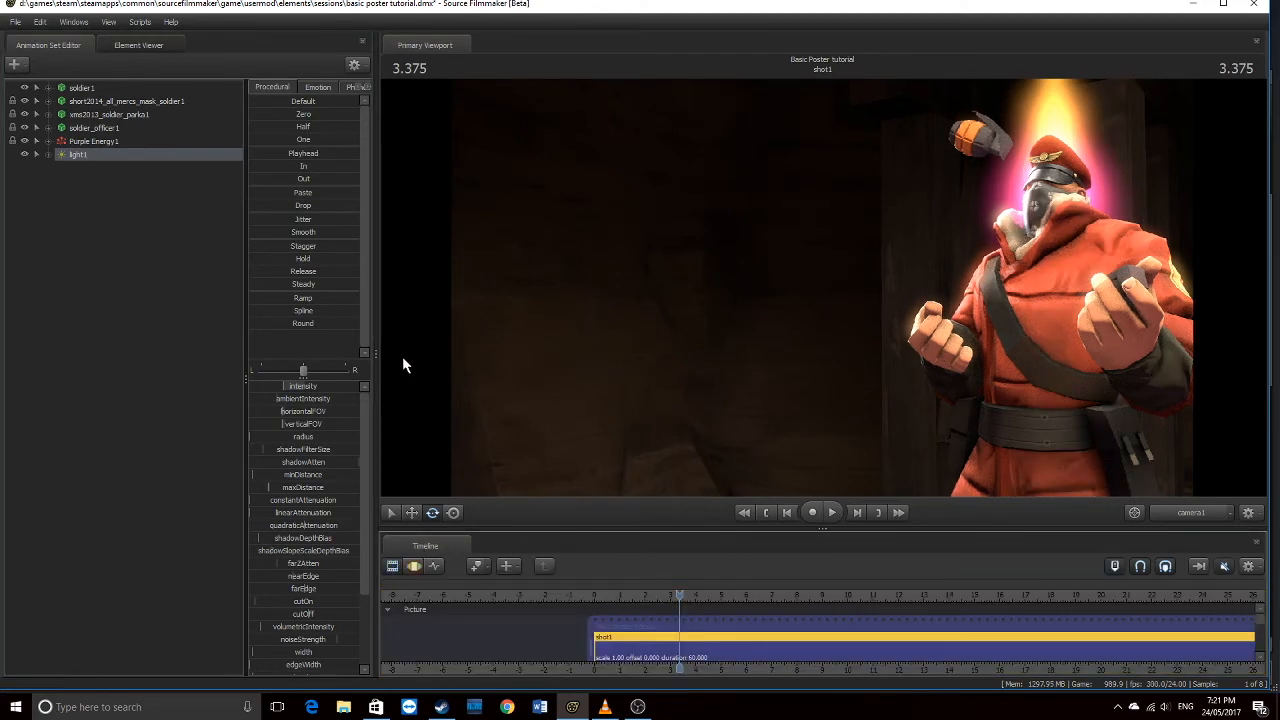
{"action": "right_click", "coordinate": [83, 157]}
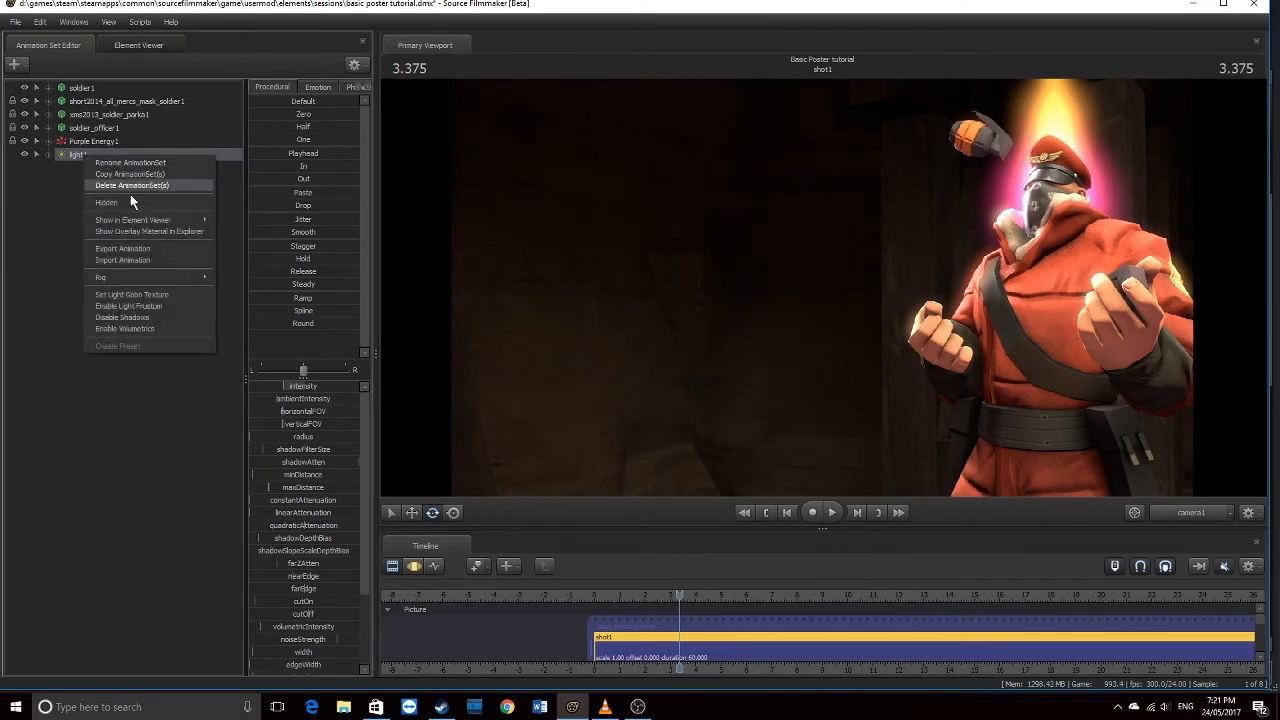
{"action": "left_click", "coordinate": [154, 328]}
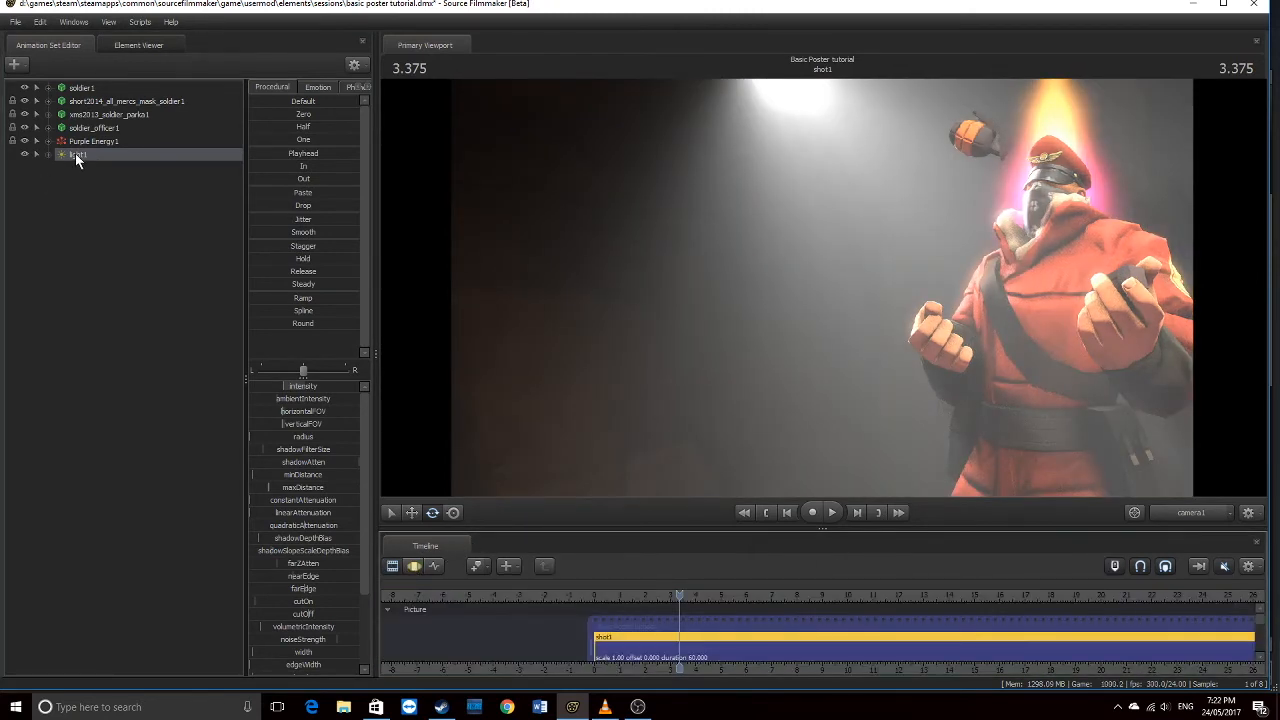
{"action": "right_click", "coordinate": [77, 155]}
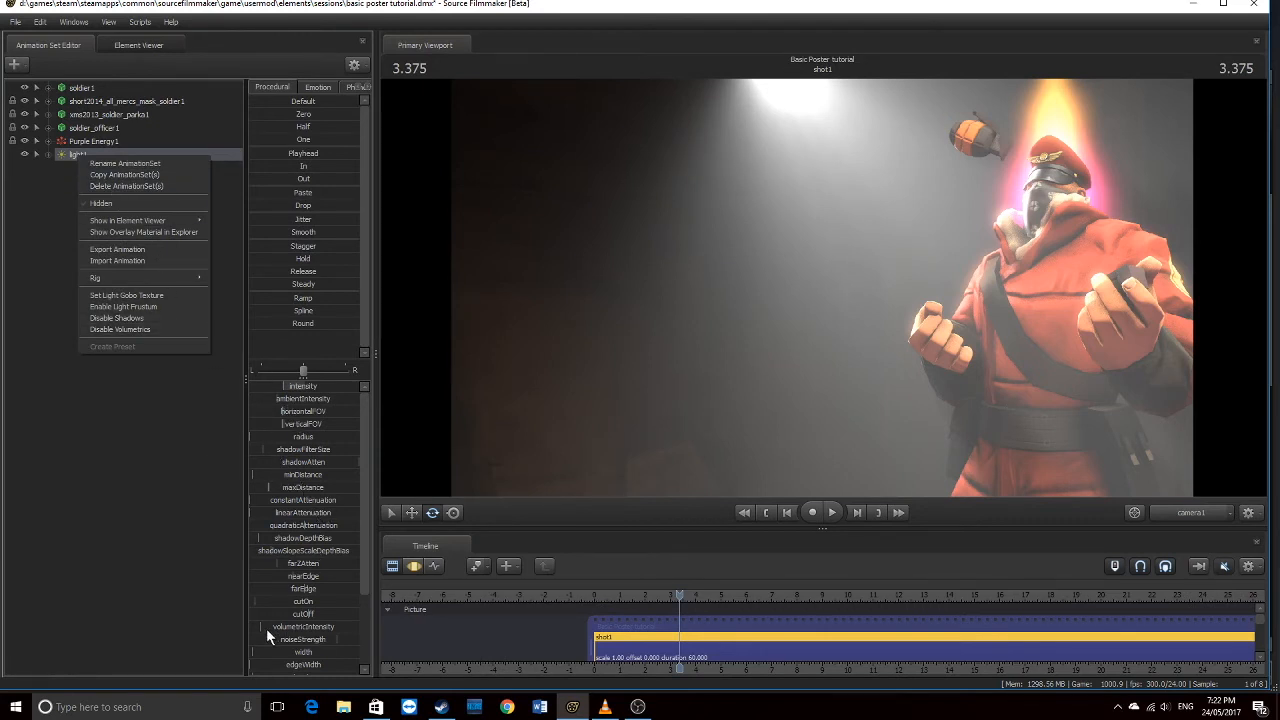
{"action": "left_click", "coordinate": [414, 566]}
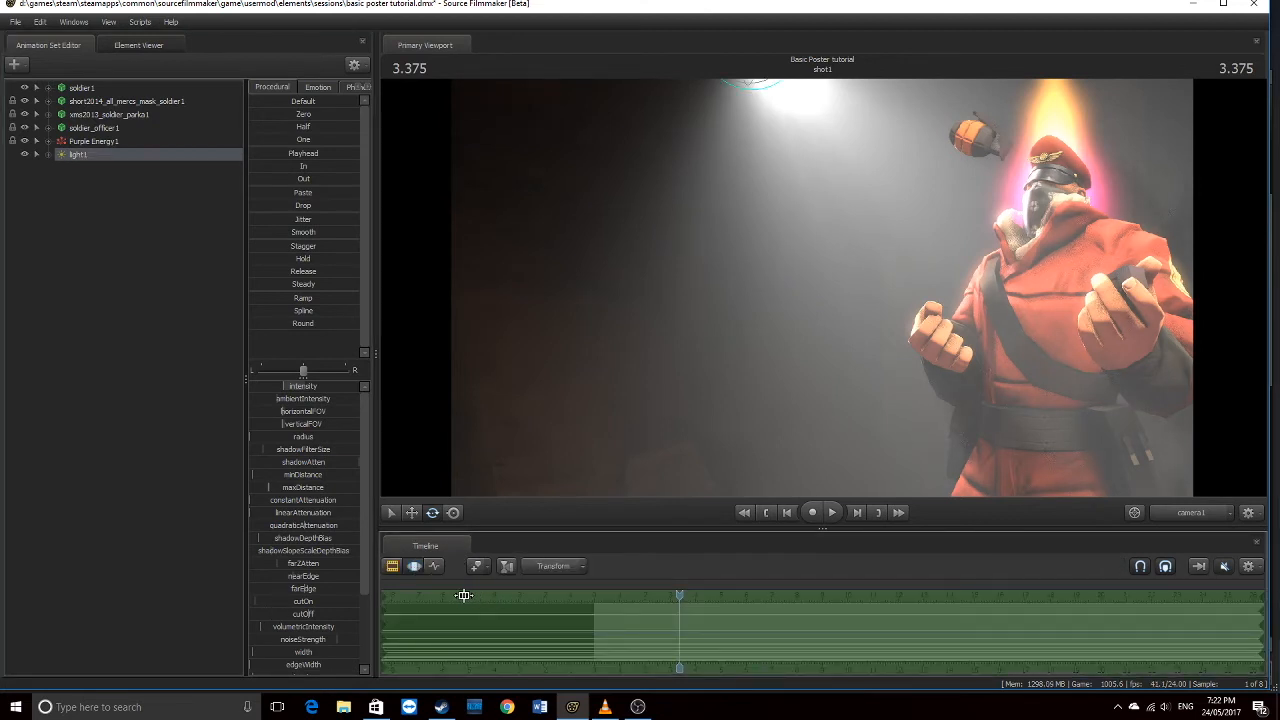
{"action": "left_click_drag", "start_coordinate": [265, 625], "coordinate": [335, 625]}
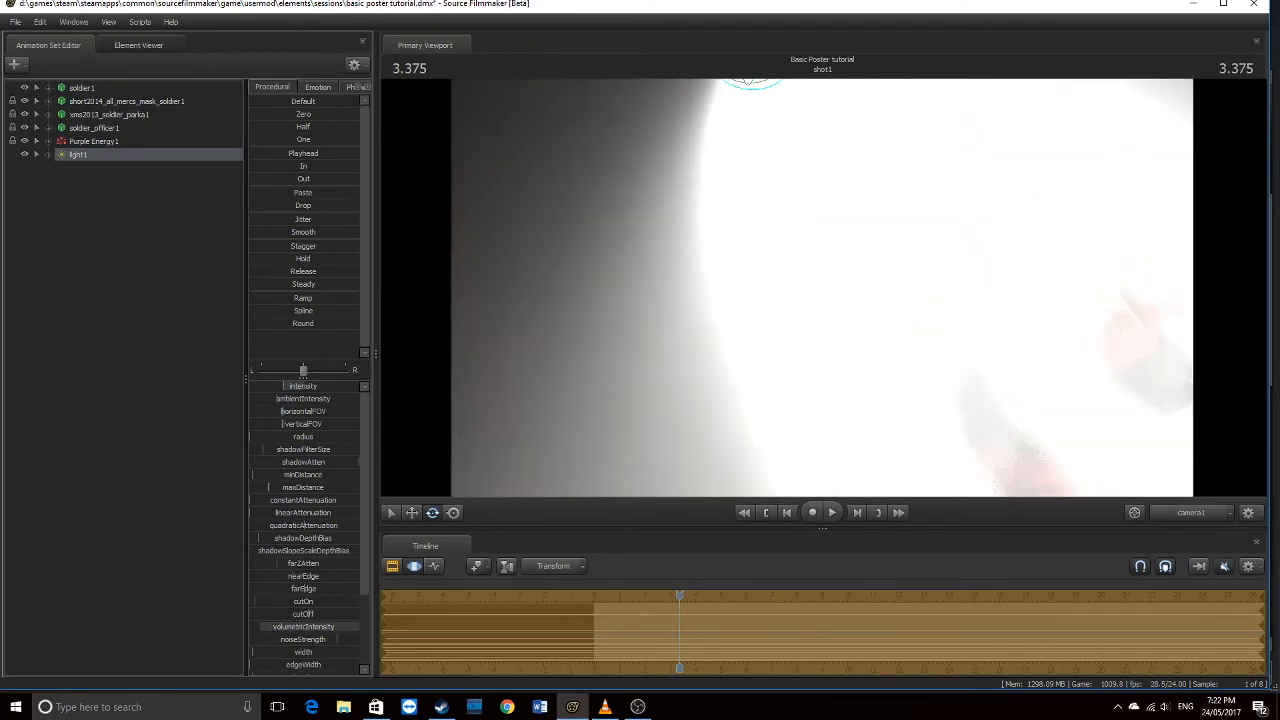
{"action": "right_click", "coordinate": [303, 627]}
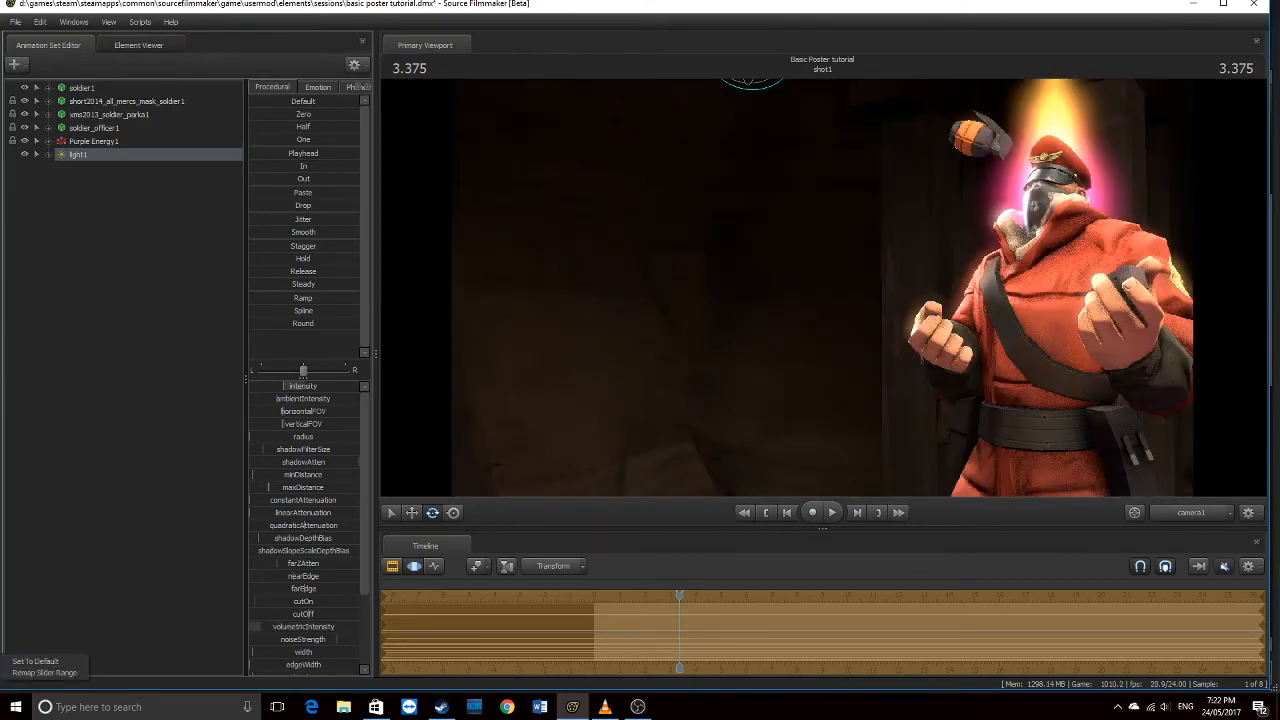
{"action": "right_click", "coordinate": [112, 155]}
{"action": "left_click", "coordinate": [173, 331]}
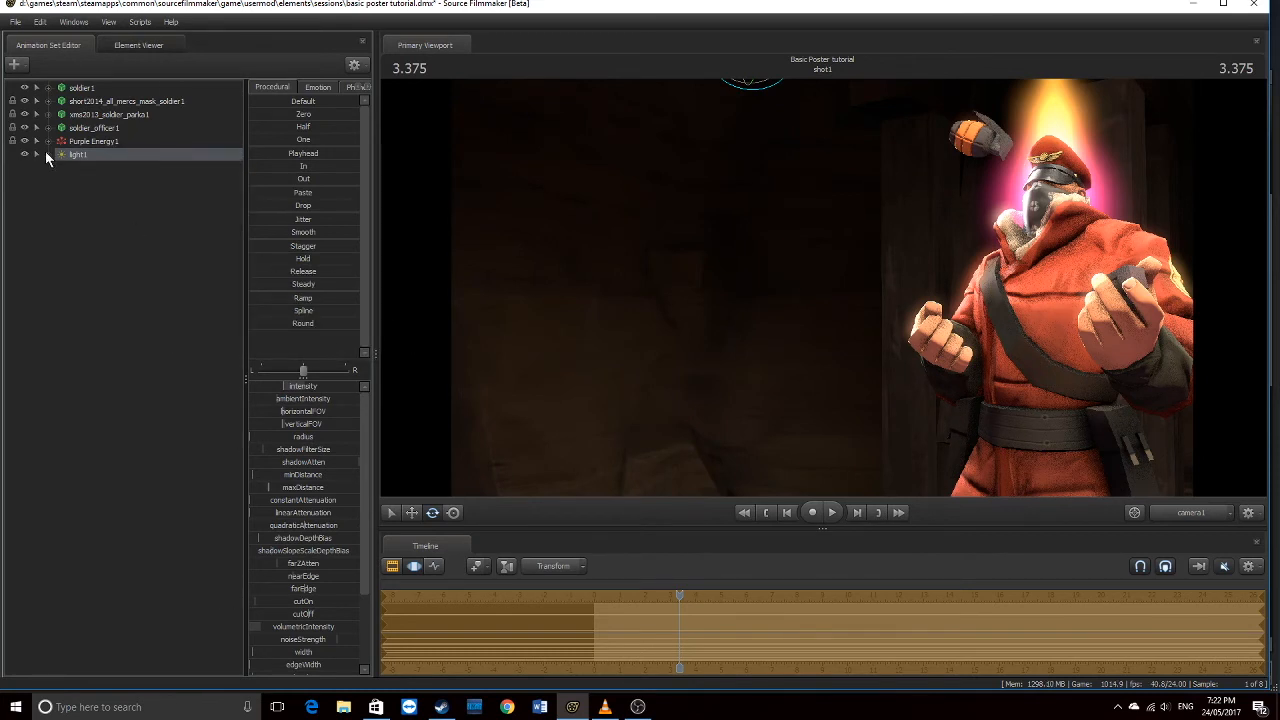
Create light2 with Create Animation Set for New Light and aim it, then return to camera1
{"action": "right_click", "coordinate": [73, 194]}
{"action": "left_click", "coordinate": [158, 214]}
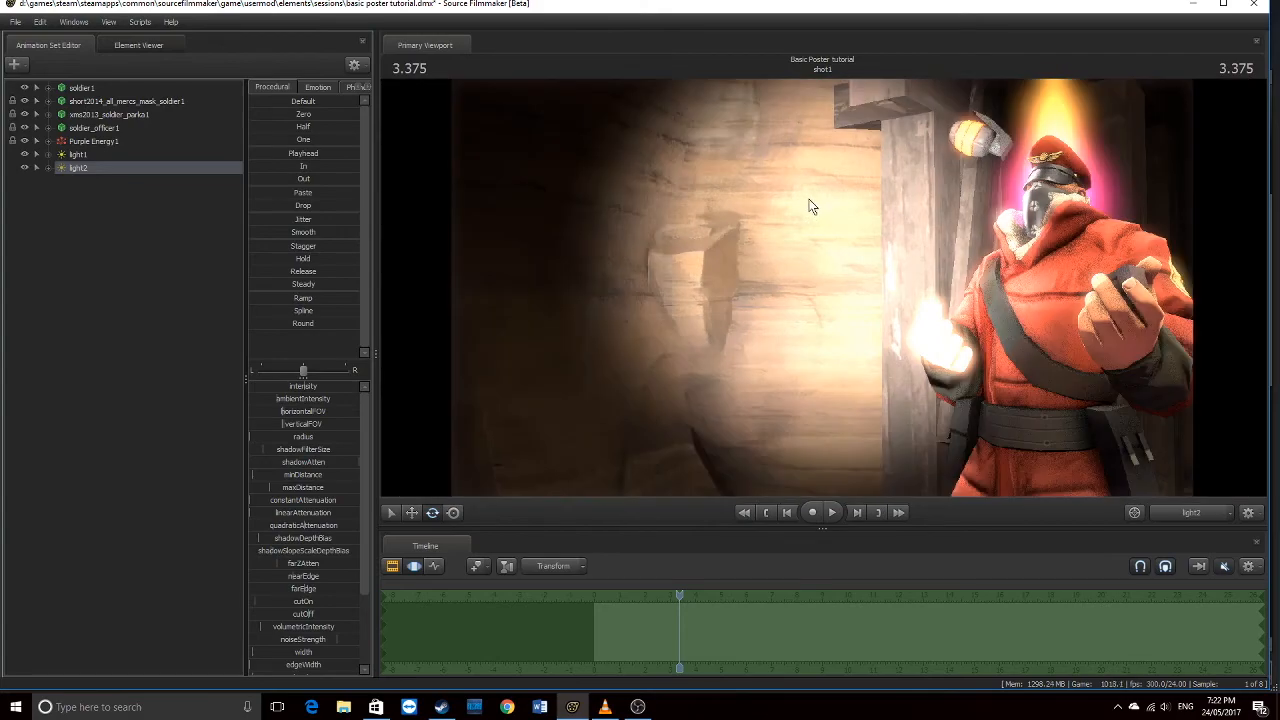
{"action": "left_click_drag", "start_coordinate": [822, 287], "coordinate": [830, 325]}
{"action": "key", "text": "s"}
{"action": "key", "text": "s"}
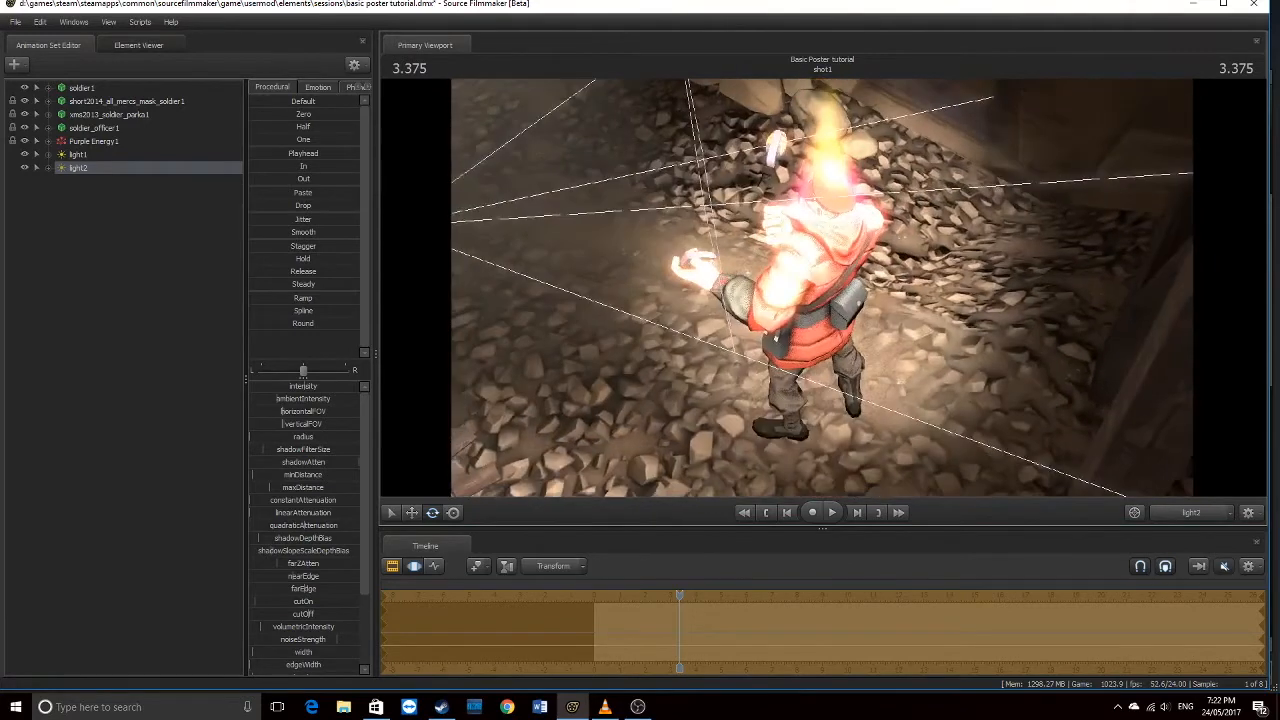
{"action": "left_click", "coordinate": [1204, 514]}
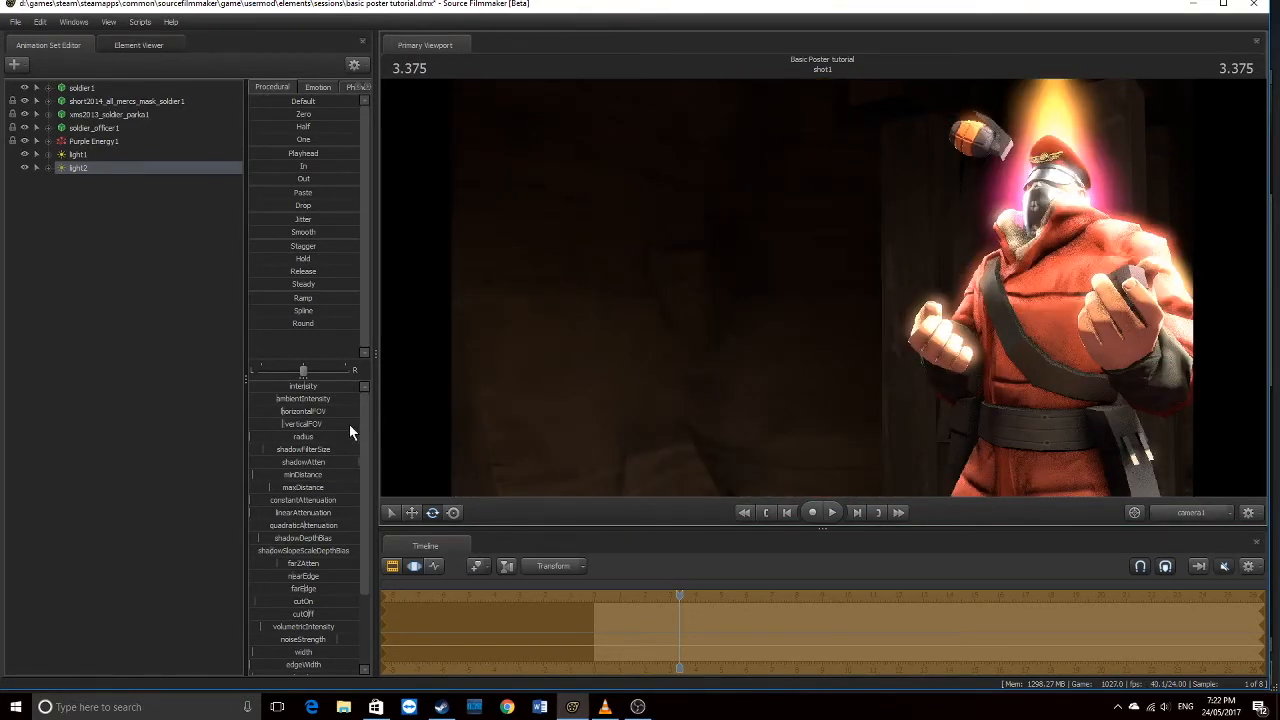
Lower light2's ambientIntensity, switch to the Clip Editor, and open the scene-element menu
{"action": "left_click_drag", "start_coordinate": [287, 398], "coordinate": [253, 386]}
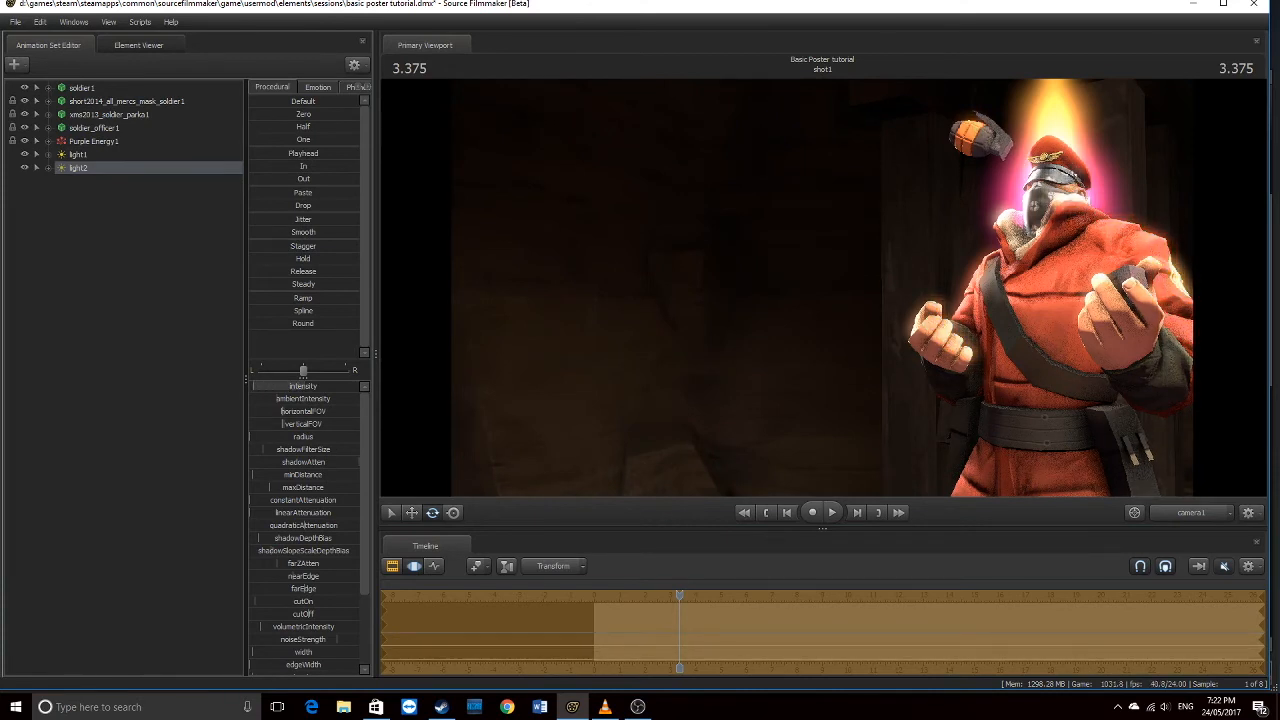
{"action": "left_click", "coordinate": [393, 566]}
{"action": "right_click", "coordinate": [94, 240]}
Add light3 and fly around the soldier with the work camera to position it
{"action": "left_click", "coordinate": [160, 258]}
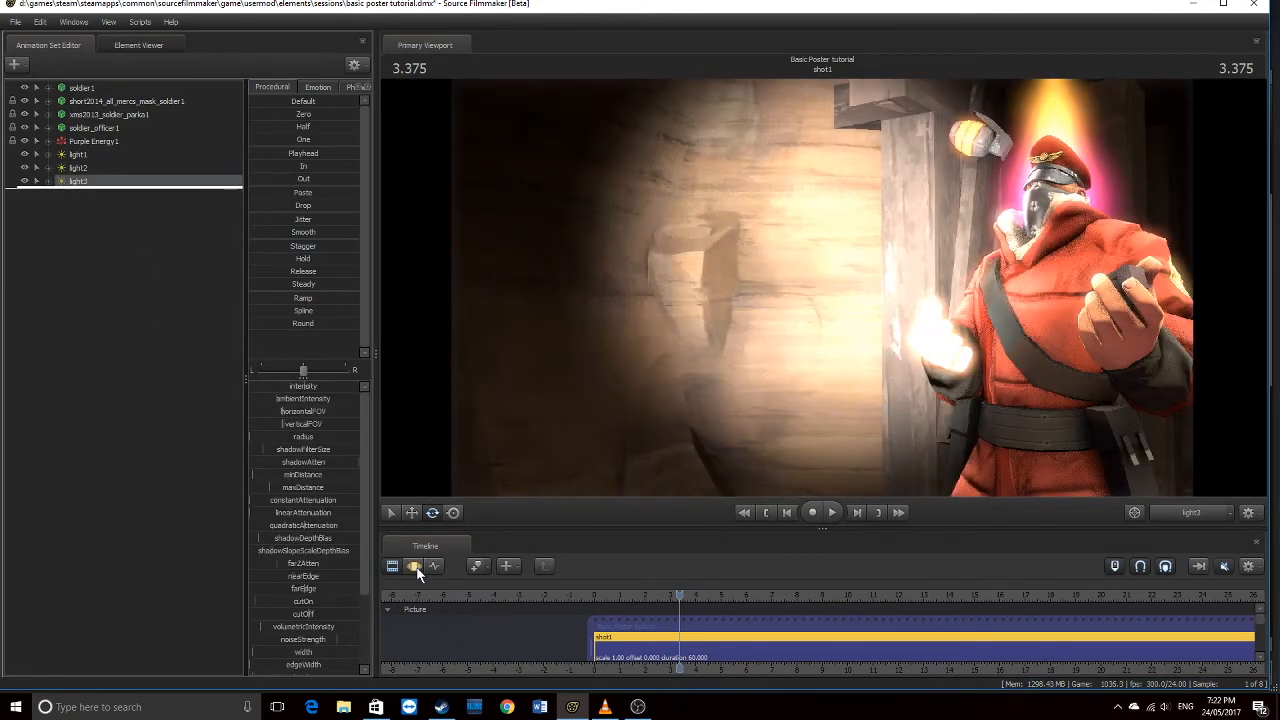
{"action": "left_click", "coordinate": [414, 566]}
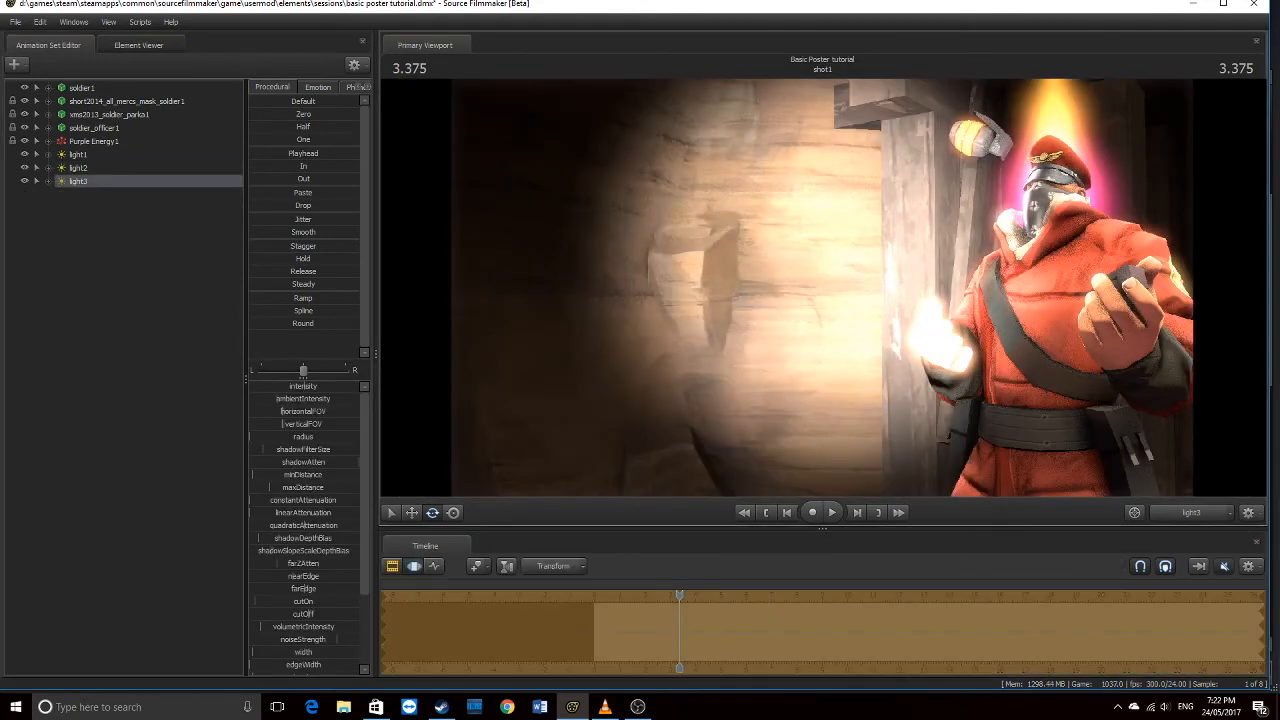
{"action": "key", "text": "s"}
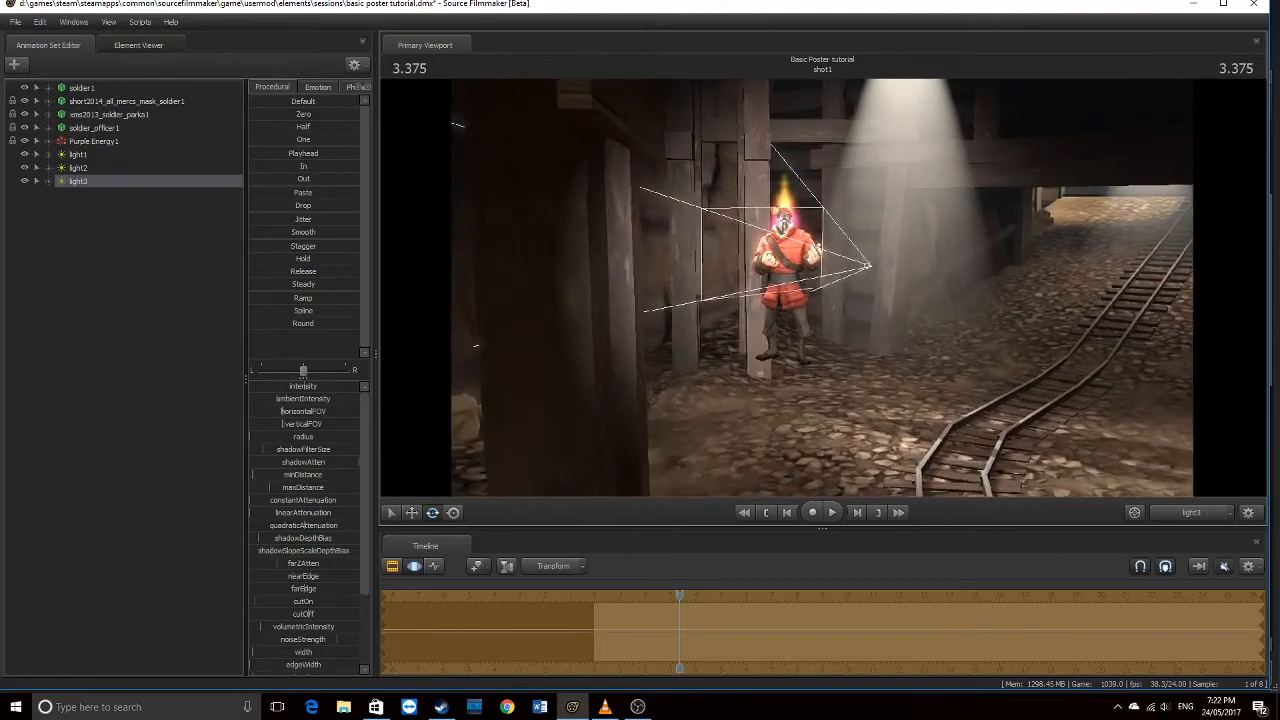
{"action": "key", "text": "w"}
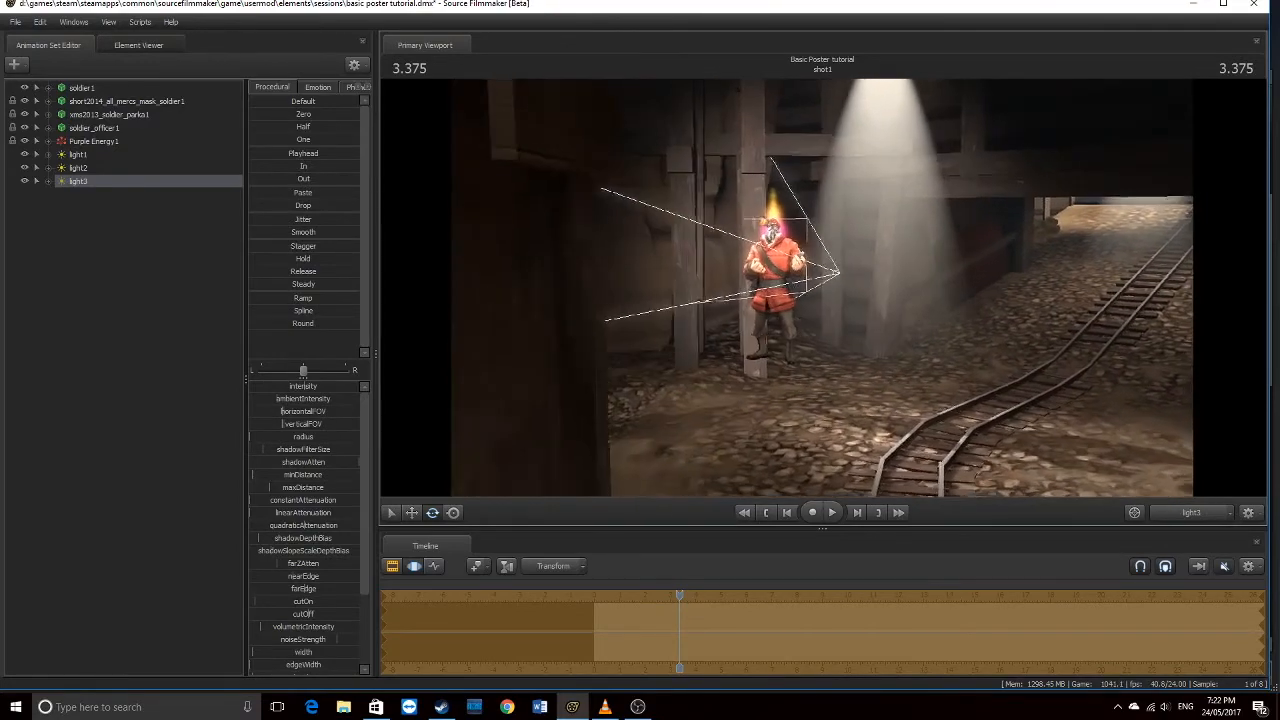
{"action": "key", "text": "w"}
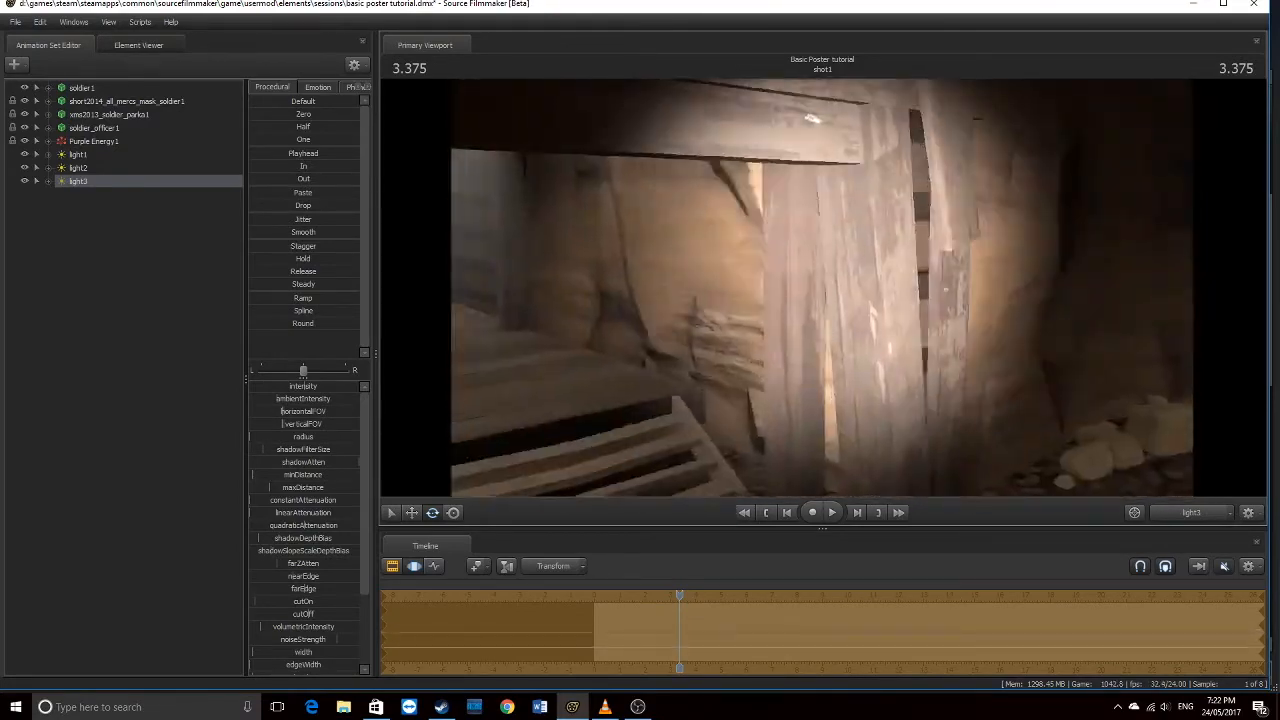
{"action": "key", "text": "w"}
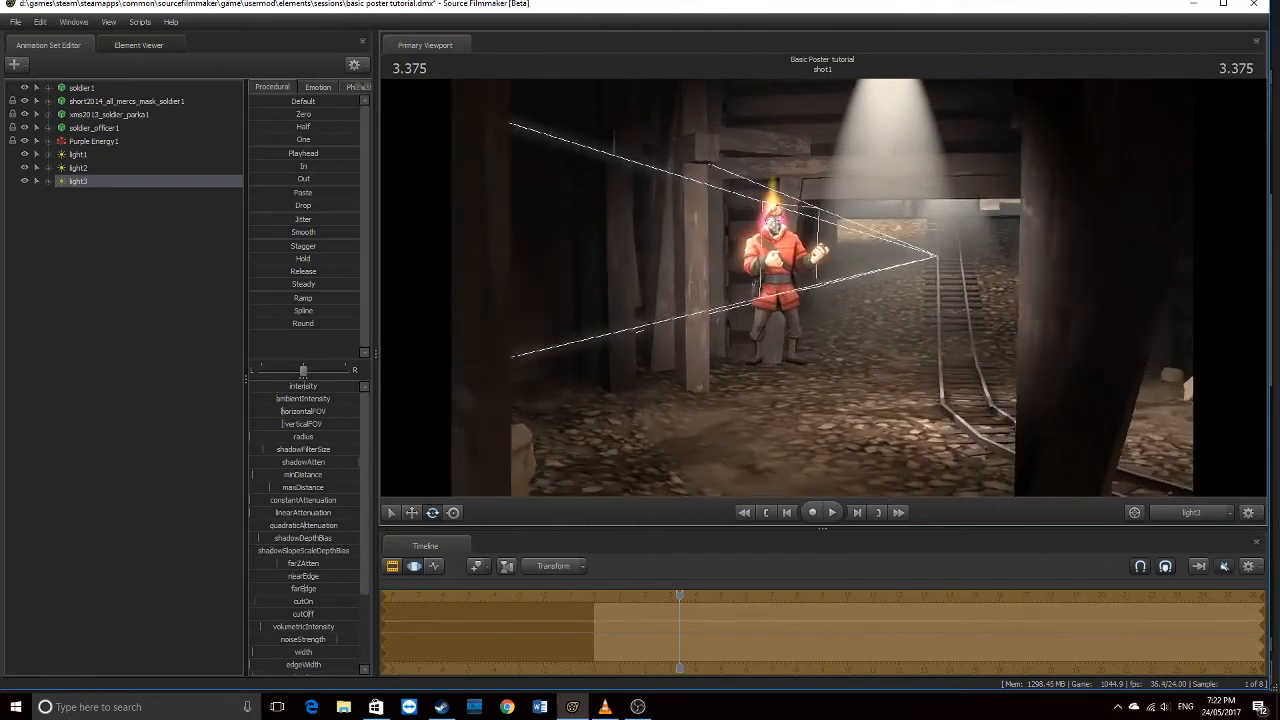
{"action": "left_click", "coordinate": [1188, 510]}
{"action": "left_click", "coordinate": [1188, 510]}
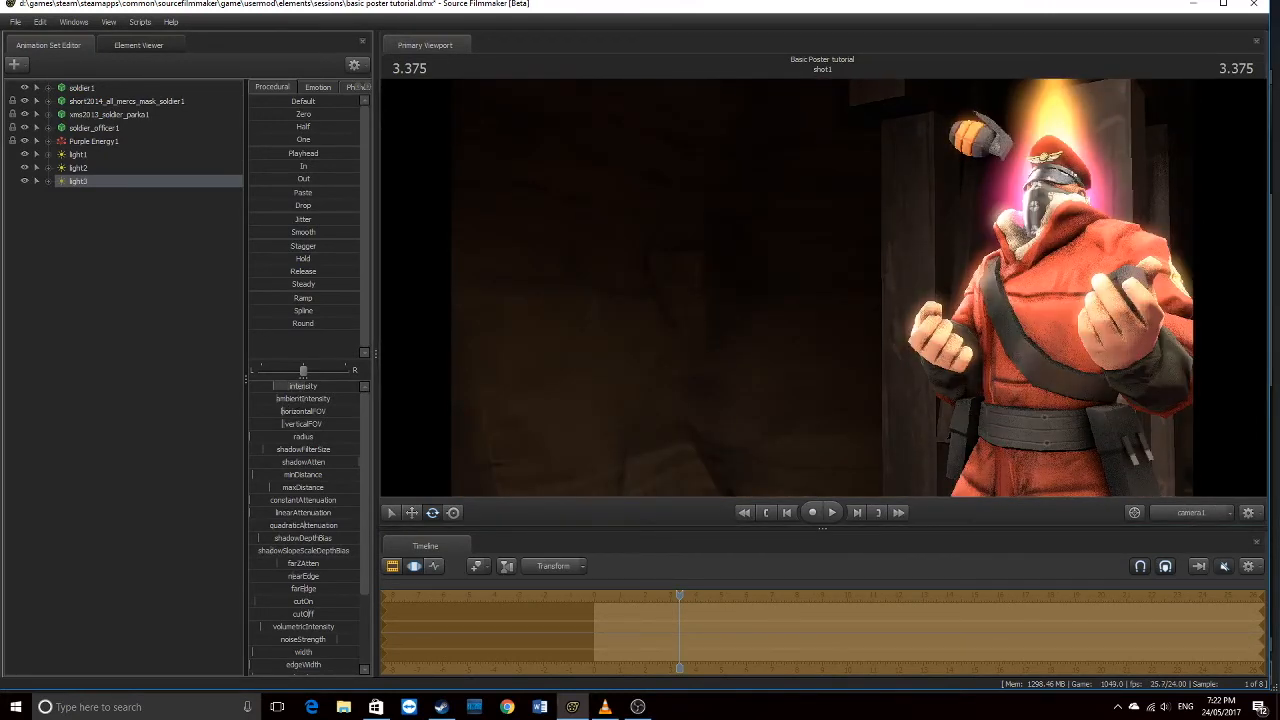
{"action": "left_click", "coordinate": [1180, 510]}
{"action": "key", "text": "w"}
{"action": "left_click_drag", "start_coordinate": [938, 408], "coordinate": [830, 392]}
{"action": "key", "text": "w"}
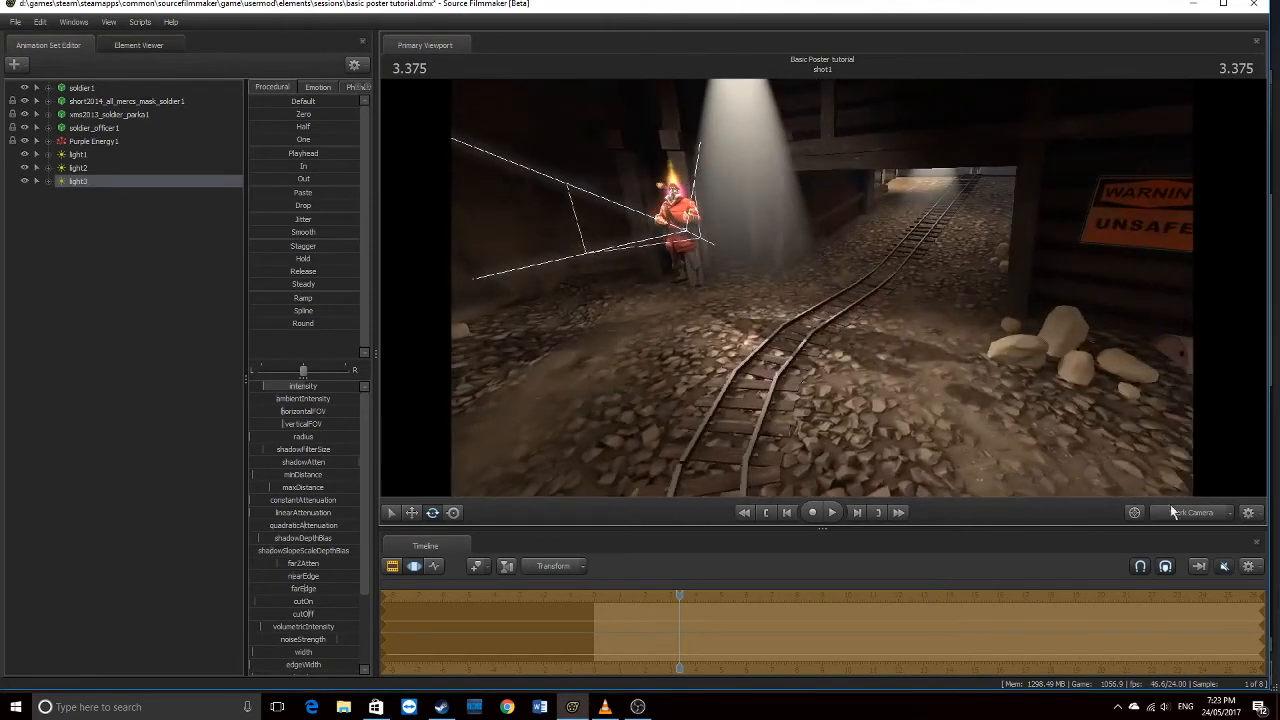
Return to camera1 and the Clip Editor, and turn camera1 slightly to reframe the soldier
{"action": "left_click", "coordinate": [1200, 514]}
{"action": "left_click", "coordinate": [392, 566]}
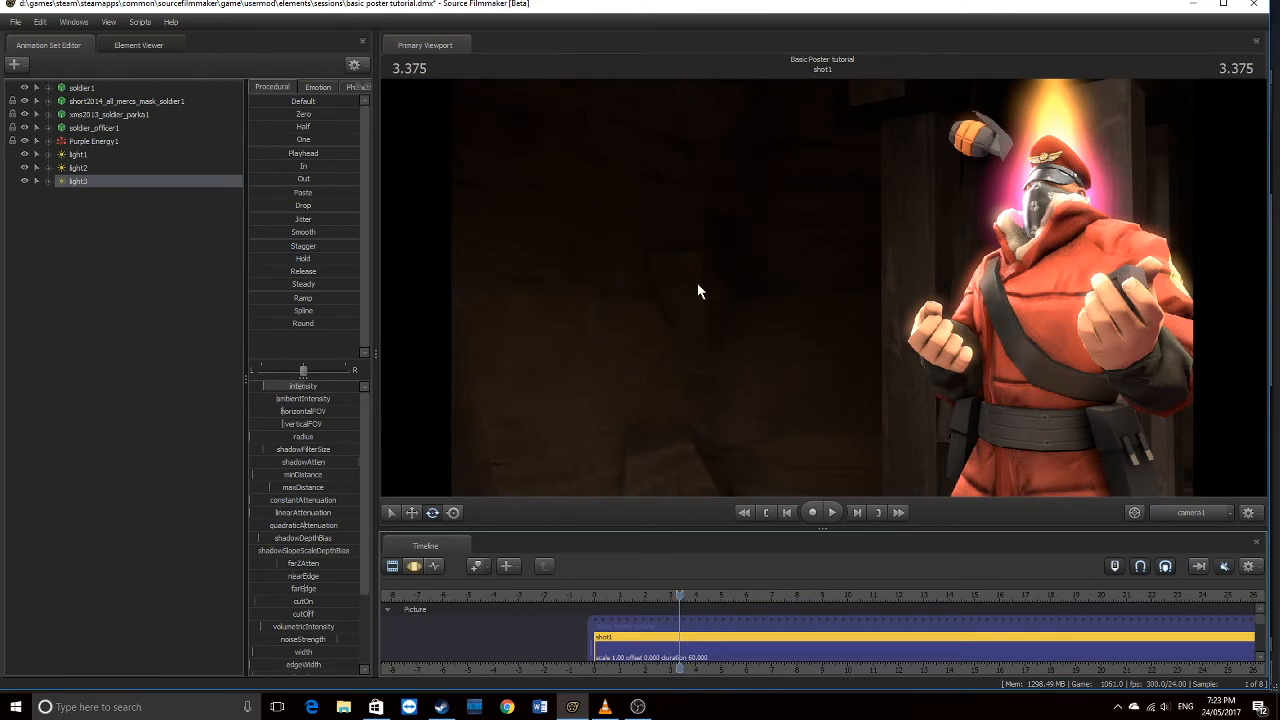
{"action": "left_click_drag", "start_coordinate": [981, 289], "coordinate": [993, 289]}
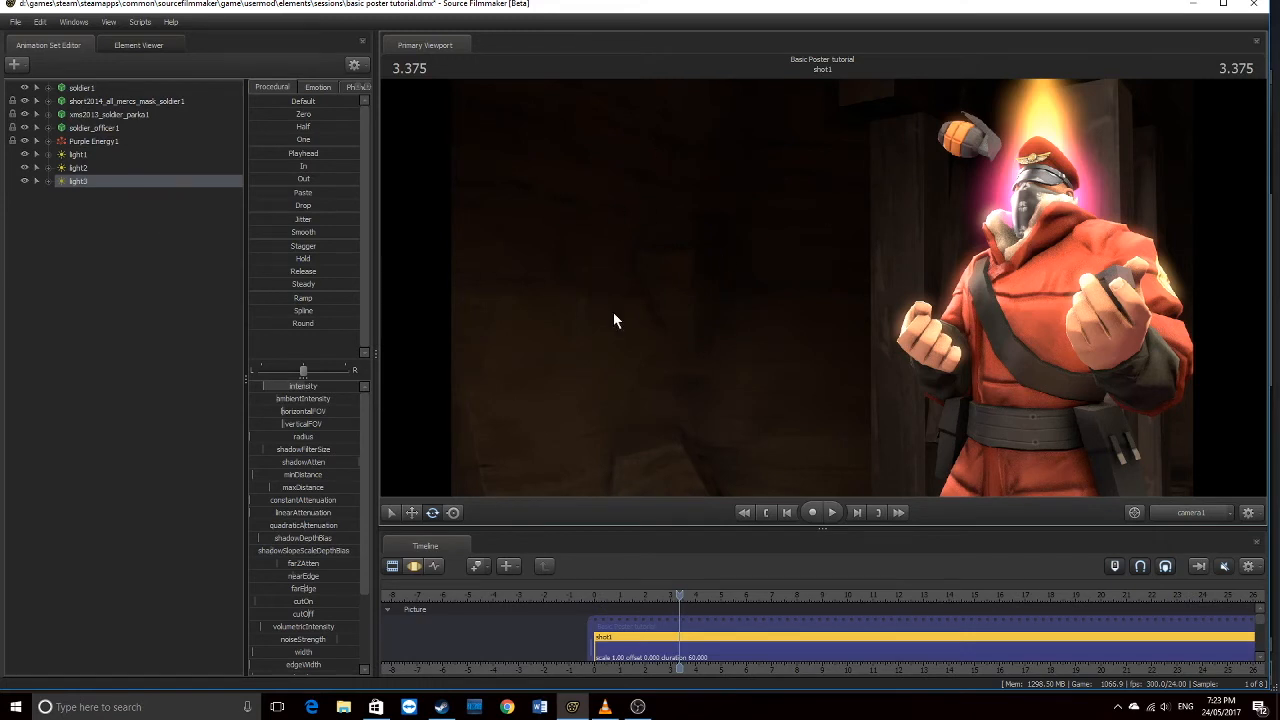
Use Create Animation Set(s) for Existing Element(s) and choose camera1 in Select Dag
{"action": "right_click", "coordinate": [151, 213]}
{"action": "left_click", "coordinate": [129, 215]}
{"action": "right_click", "coordinate": [129, 215]}
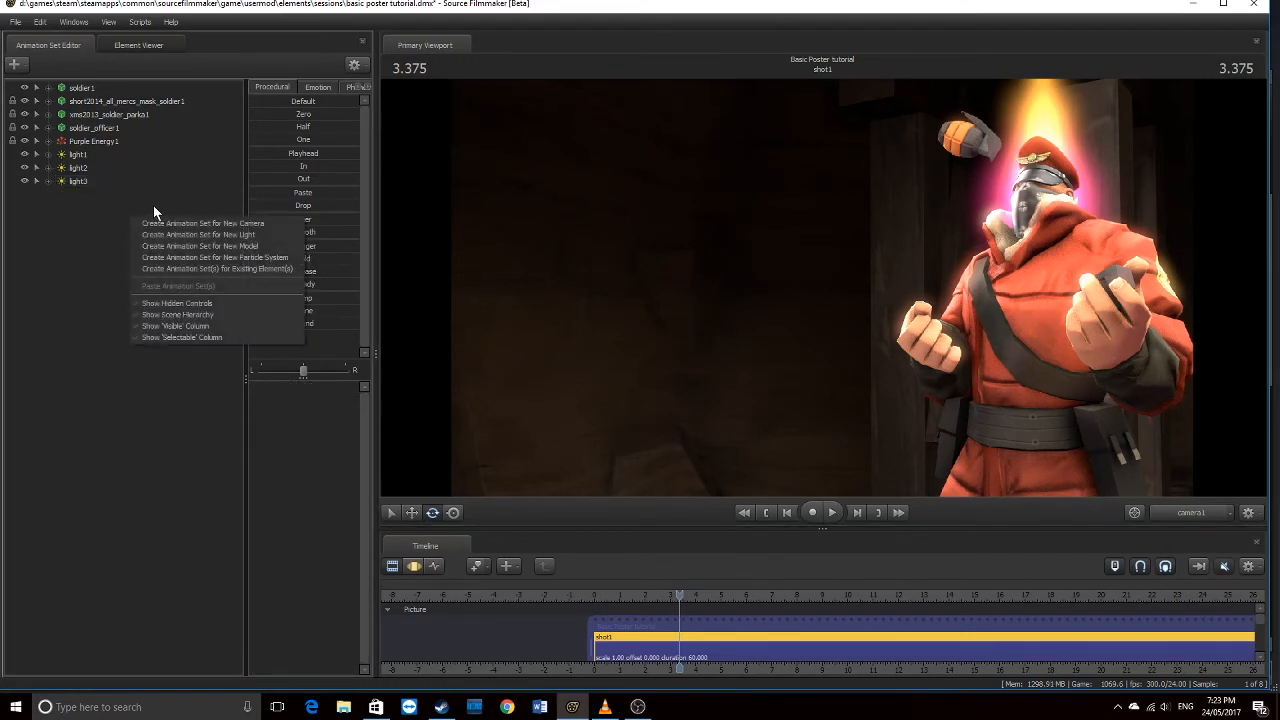
{"action": "left_click", "coordinate": [28, 65]}
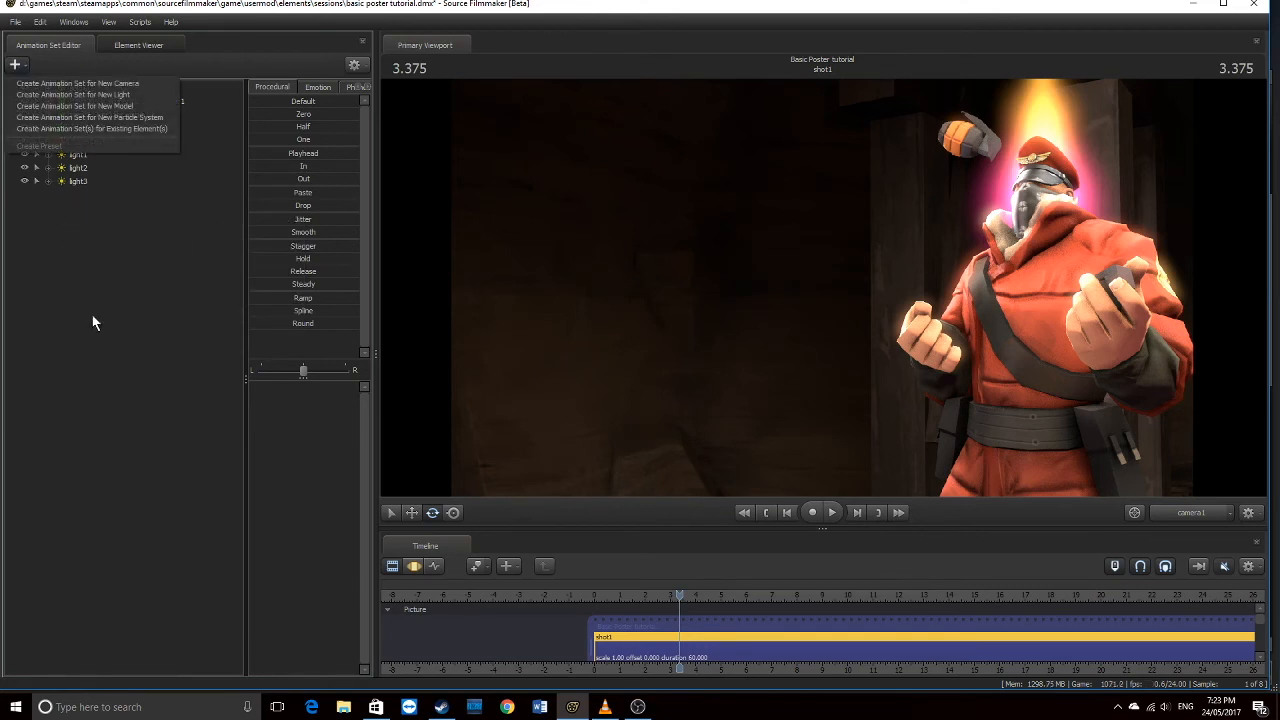
{"action": "right_click", "coordinate": [93, 249]}
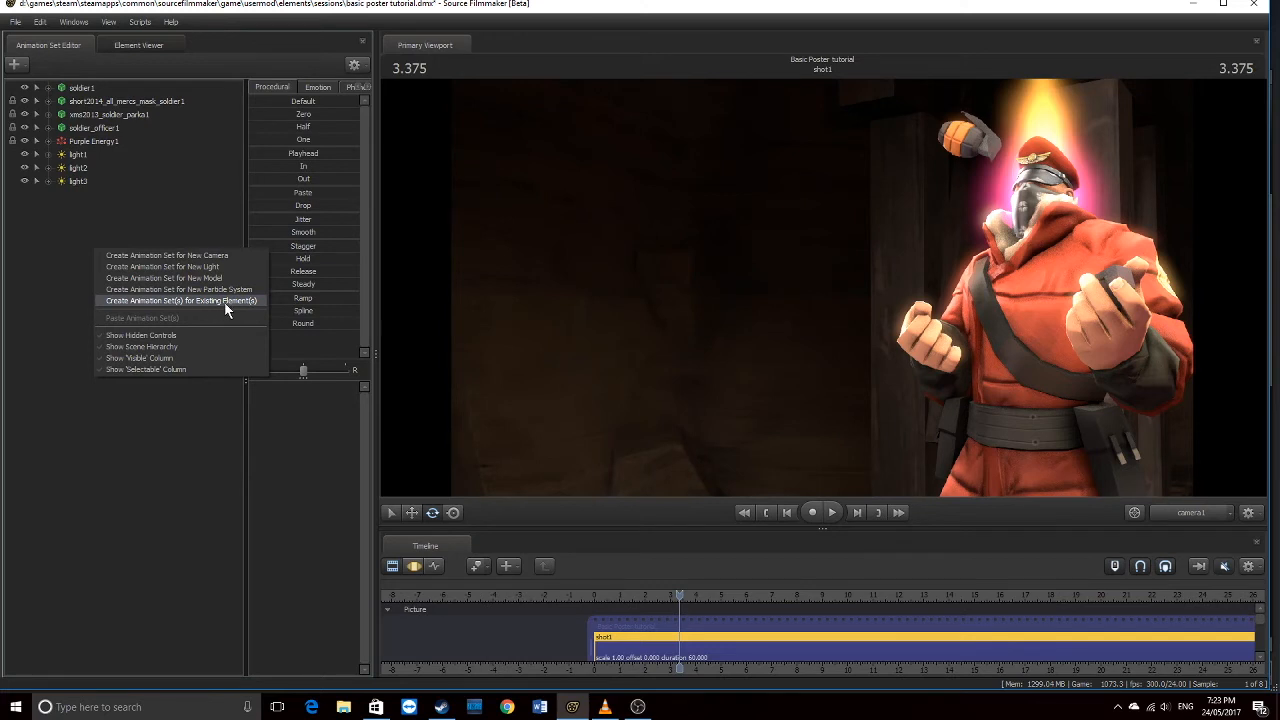
{"action": "left_click", "coordinate": [225, 301]}
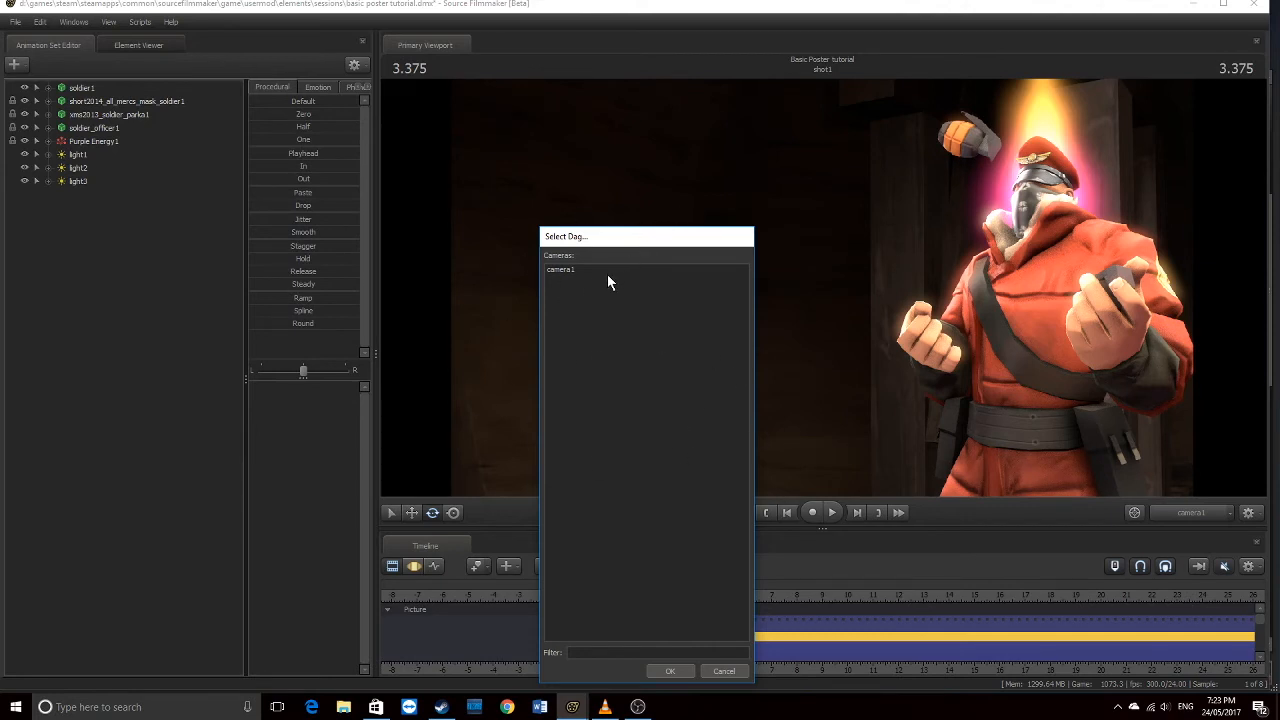
{"action": "left_click", "coordinate": [561, 270]}
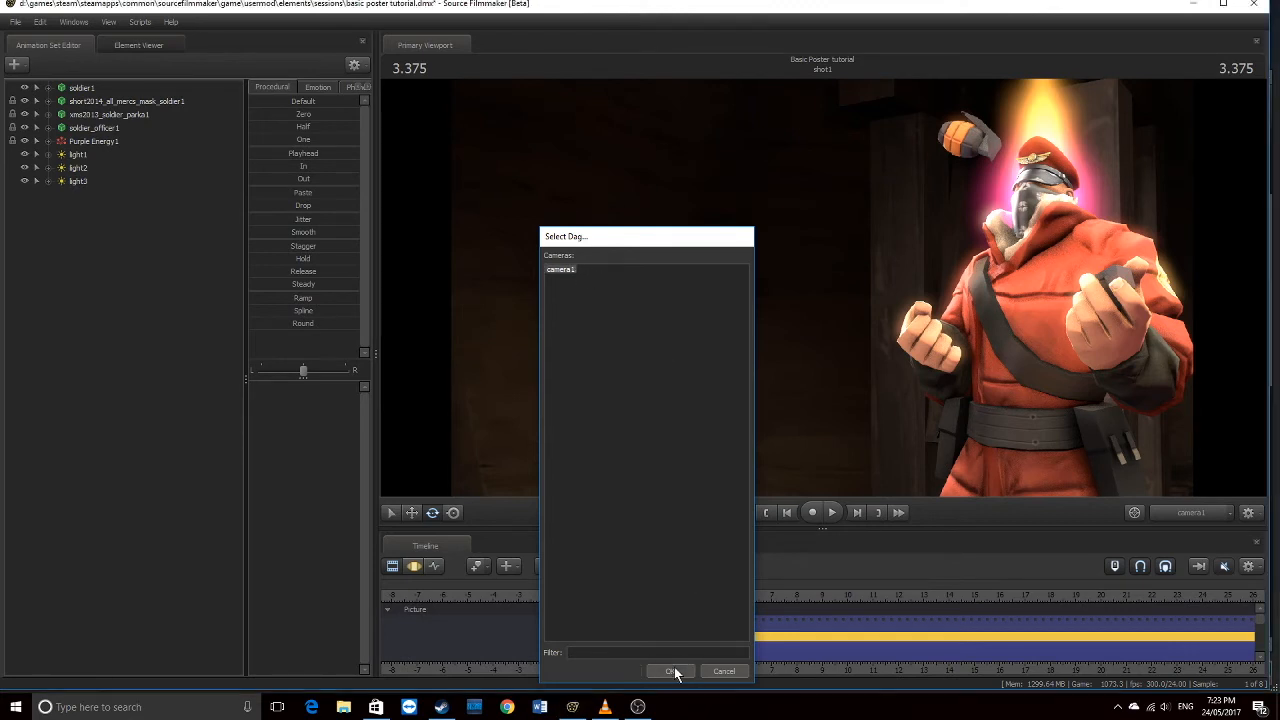
{"action": "left_click", "coordinate": [671, 671]}
{"action": "left_click", "coordinate": [75, 194]}
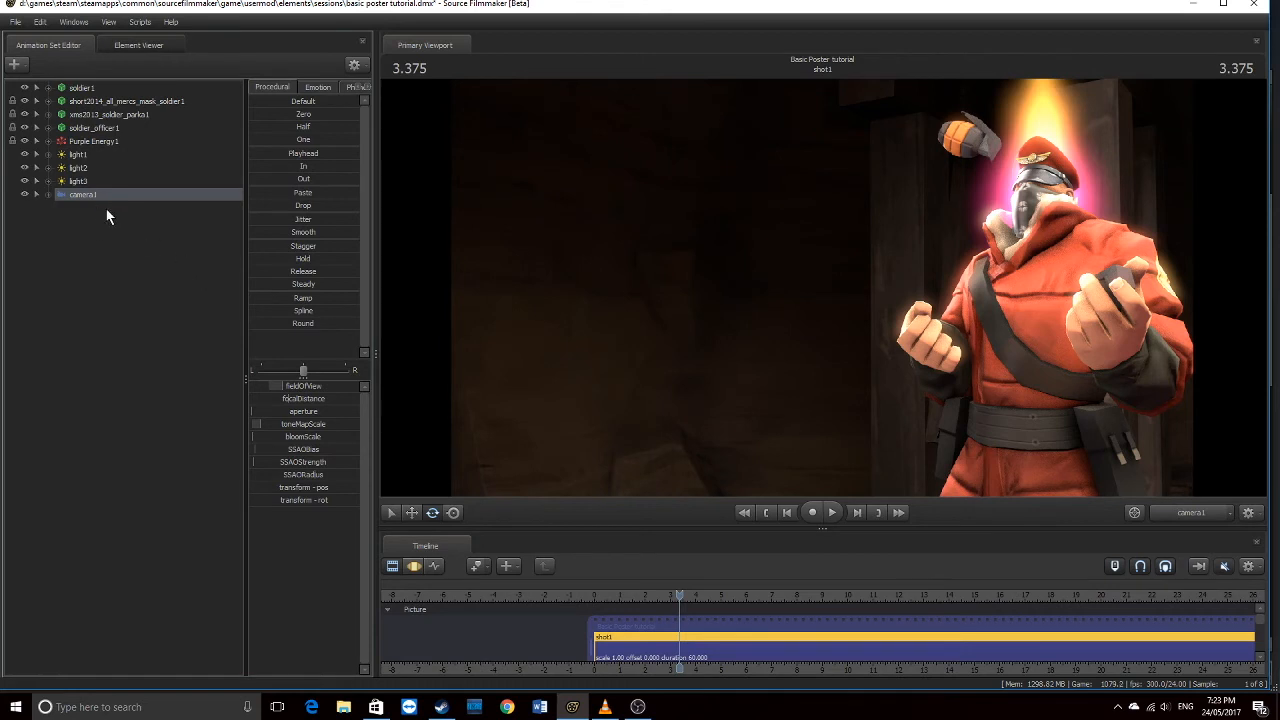
Raise camera1's focalDistance to about 100.9 in the Motion Editor
{"action": "left_click", "coordinate": [413, 566]}
{"action": "left_click_drag", "start_coordinate": [287, 403], "coordinate": [345, 403]}
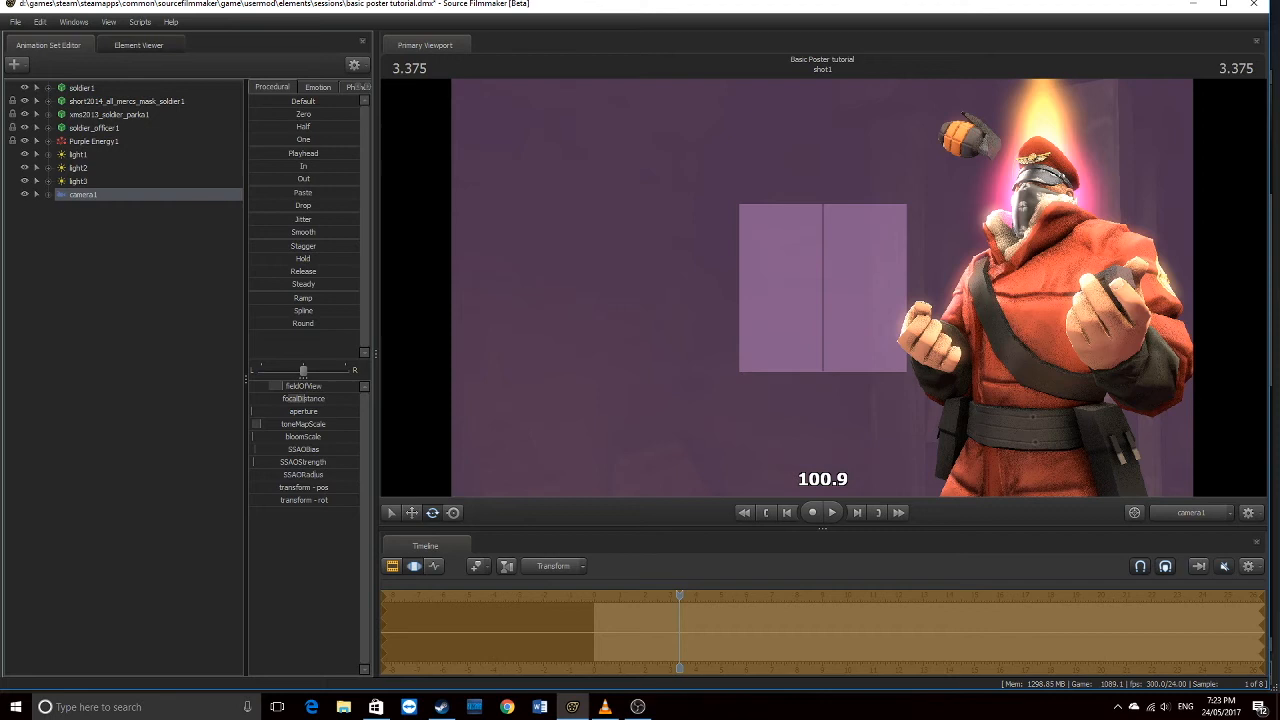
{"action": "mouse_move", "coordinate": [303, 400]}
{"action": "left_mouse_down"}
{"action": "mouse_move", "coordinate": [259, 411]}
{"action": "mouse_move", "coordinate": [292, 411]}
{"action": "left_mouse_up"}
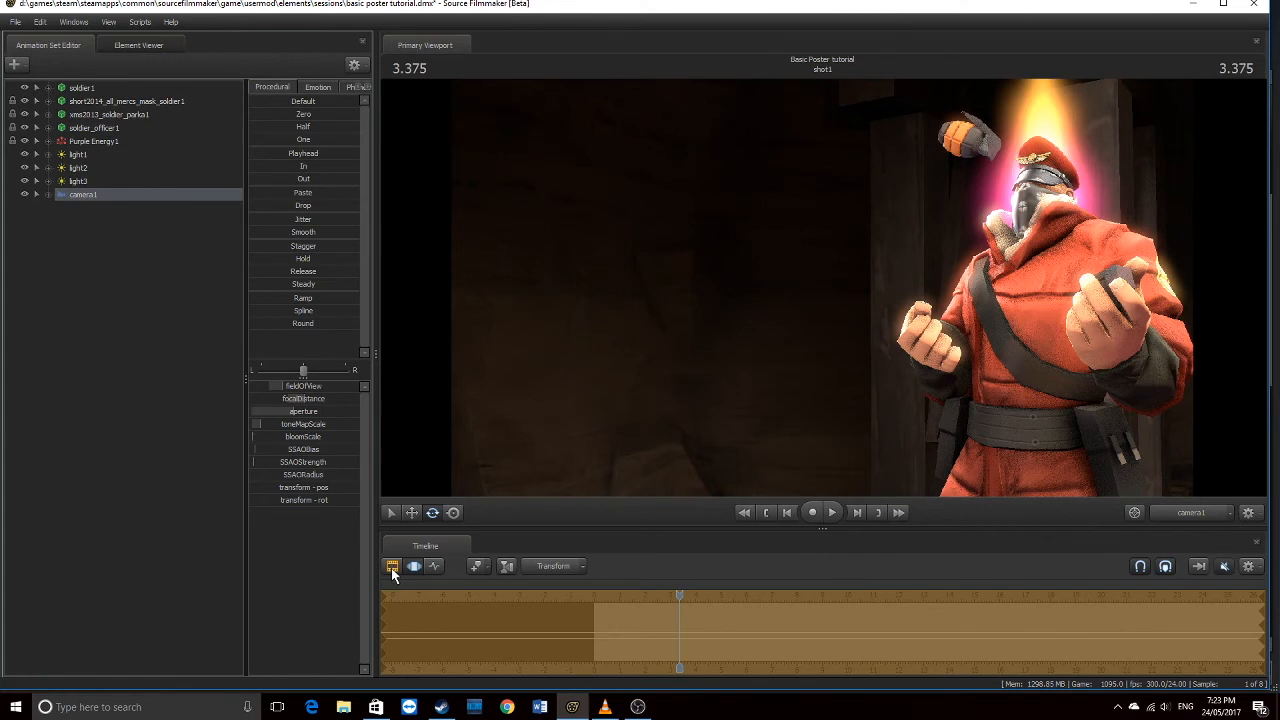
{"action": "left_click", "coordinate": [392, 567]}
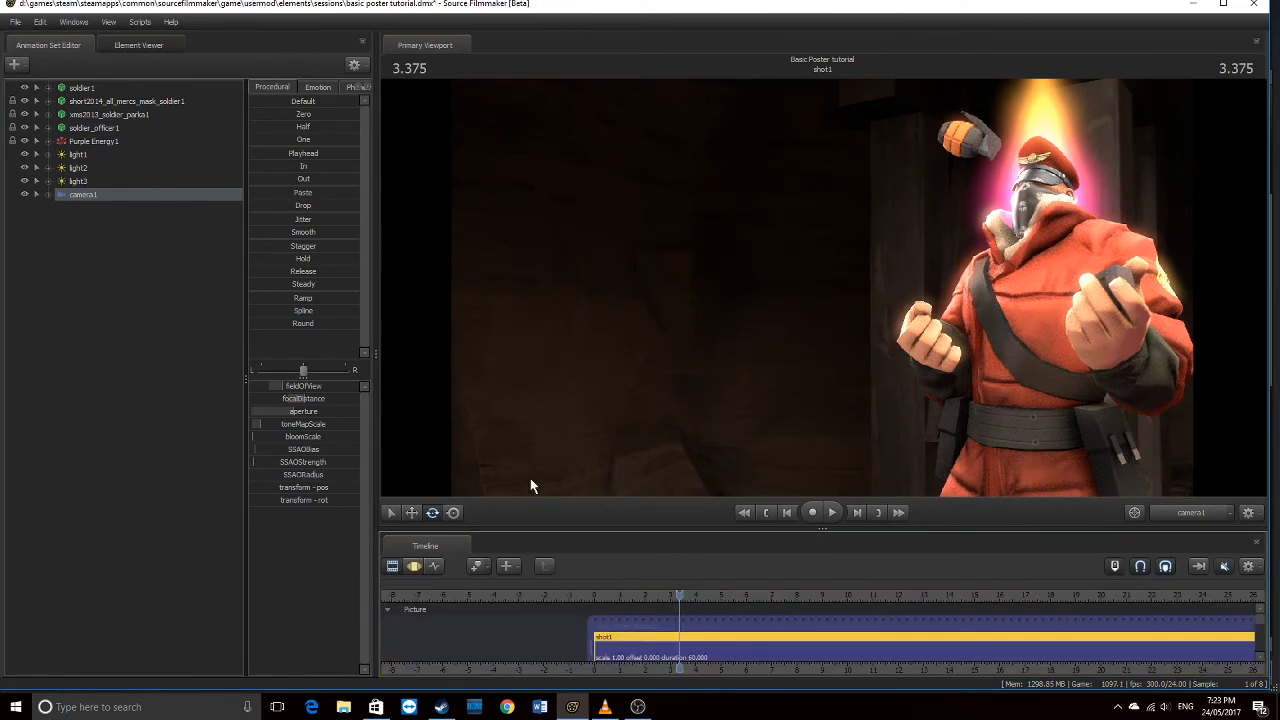
Reduce camera1's aperture to roughly a third
{"action": "left_click", "coordinate": [413, 566]}
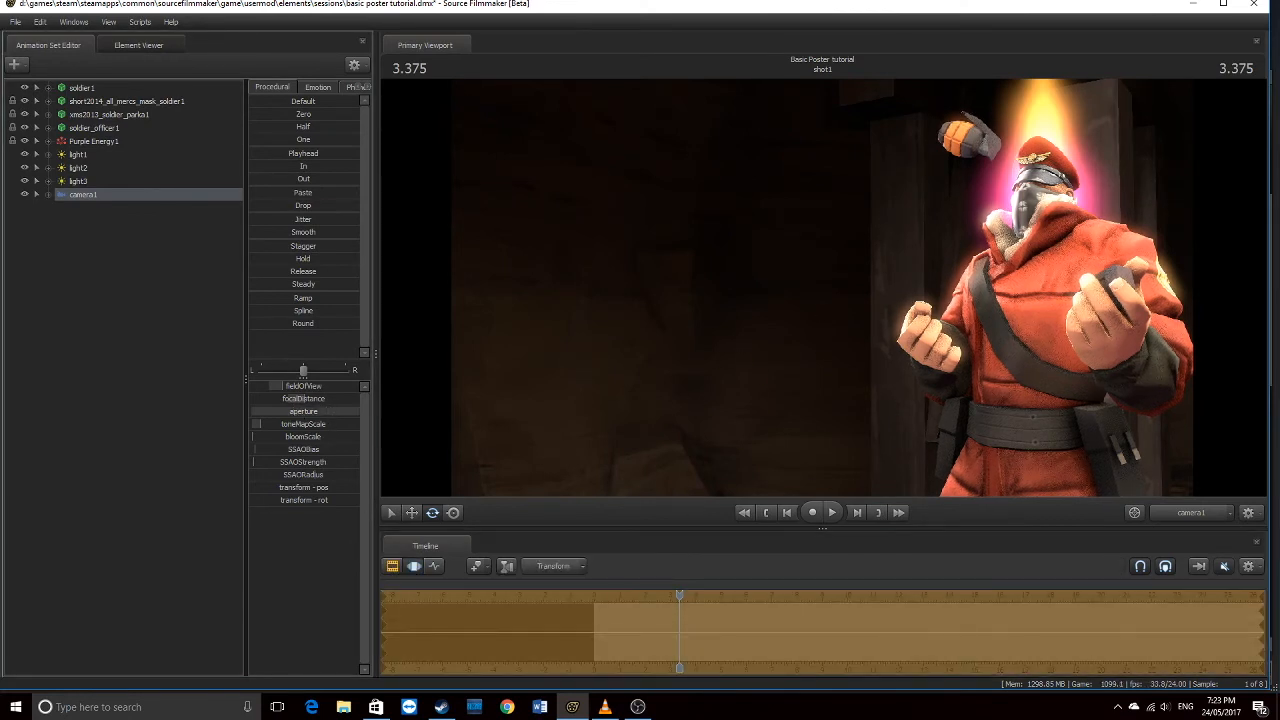
{"action": "left_click", "coordinate": [392, 567]}
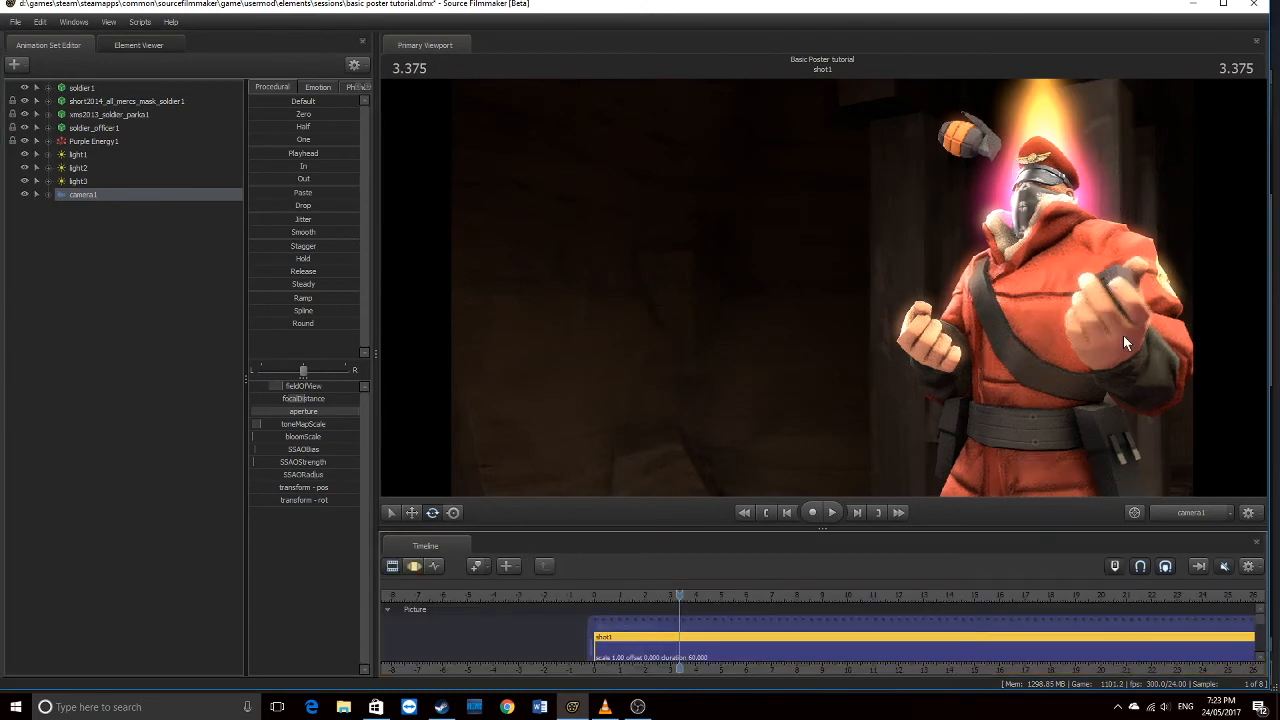
{"action": "left_click", "coordinate": [414, 566]}
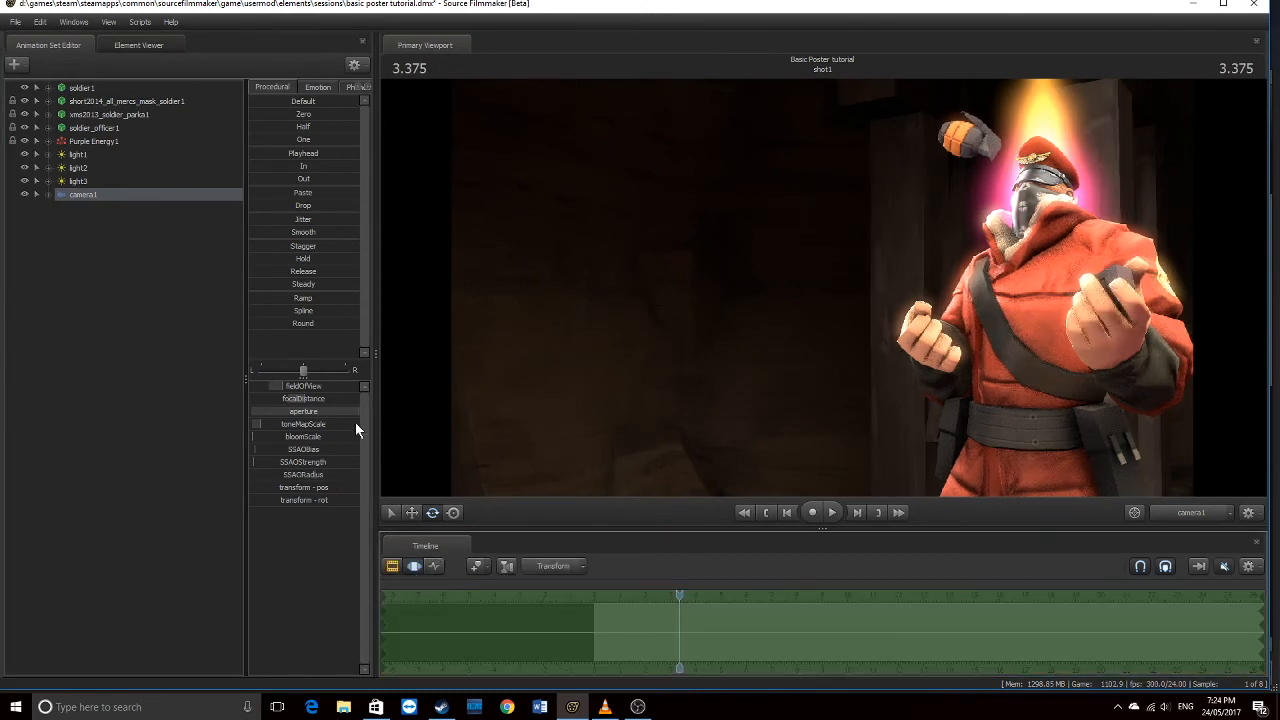
{"action": "left_click_drag", "start_coordinate": [338, 415], "coordinate": [268, 415]}
{"action": "left_click", "coordinate": [392, 566]}
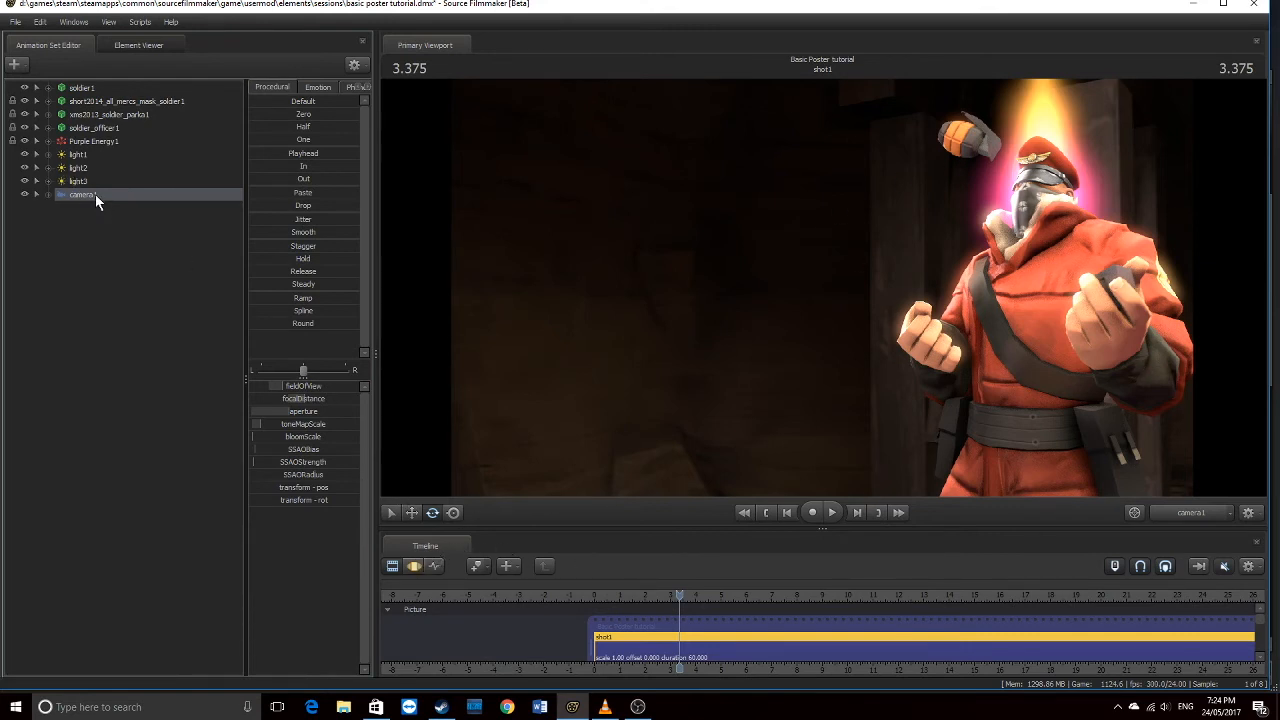
Rotate camera1 slightly in the viewport to reframe the Soldier
{"action": "left_click", "coordinate": [414, 566]}
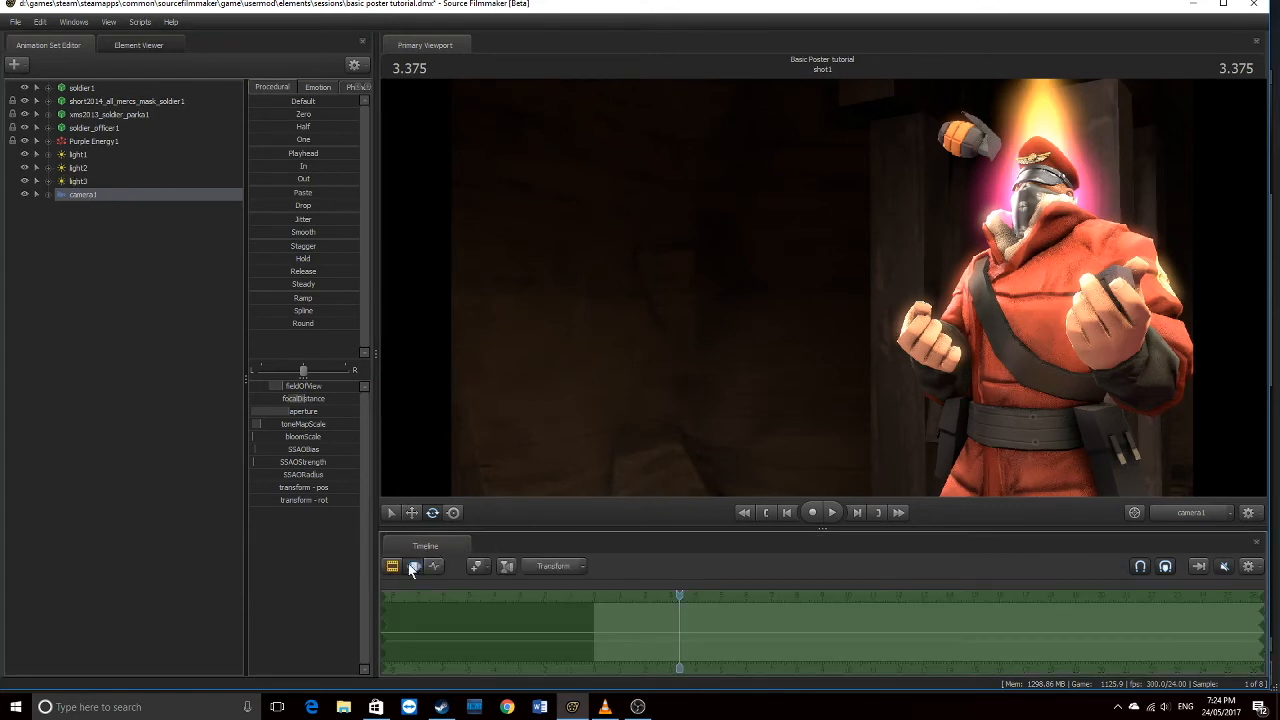
{"action": "left_click", "coordinate": [77, 182]}
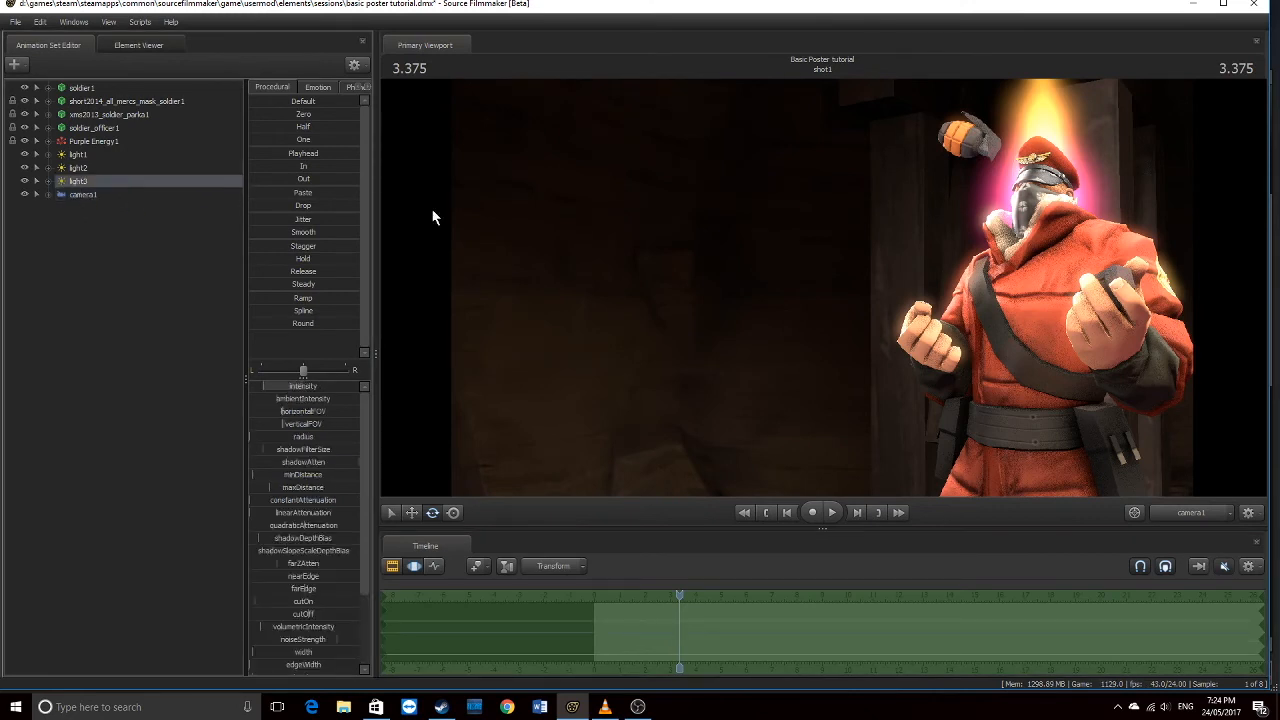
{"action": "left_click", "coordinate": [82, 195]}
{"action": "left_click", "coordinate": [700, 266]}
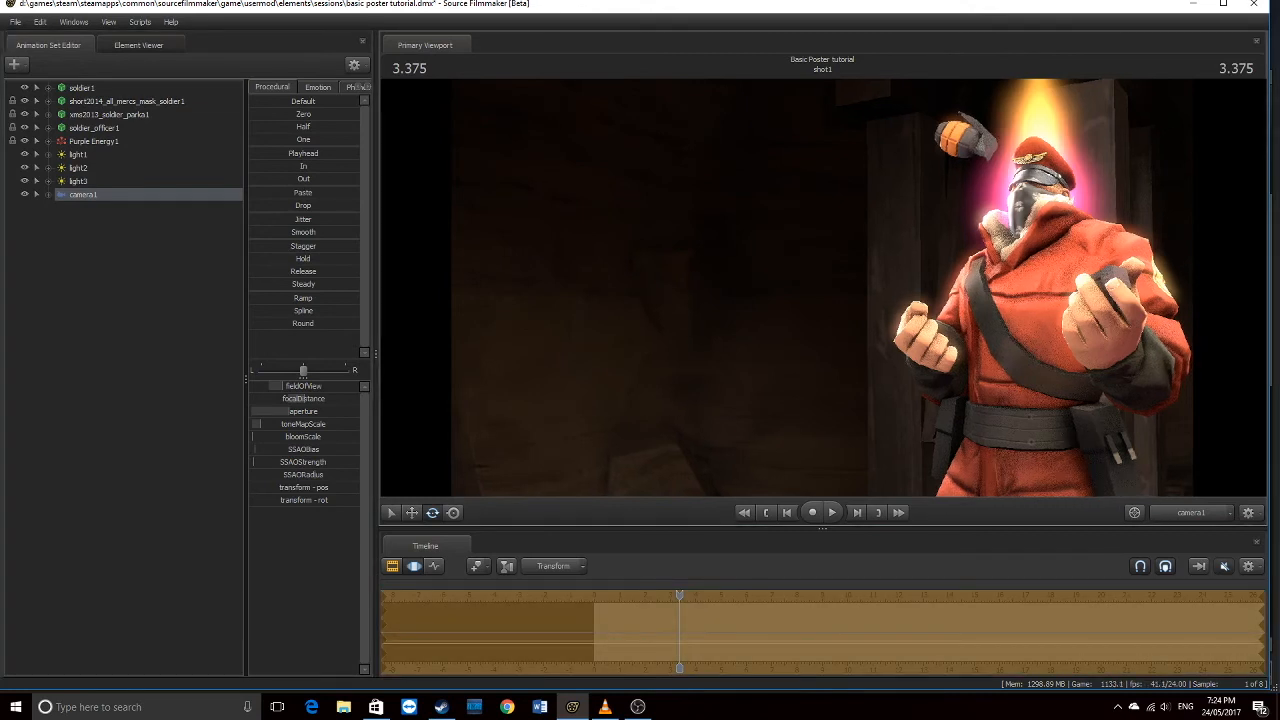
{"action": "left_click_drag", "start_coordinate": [818, 290], "coordinate": [824, 290]}
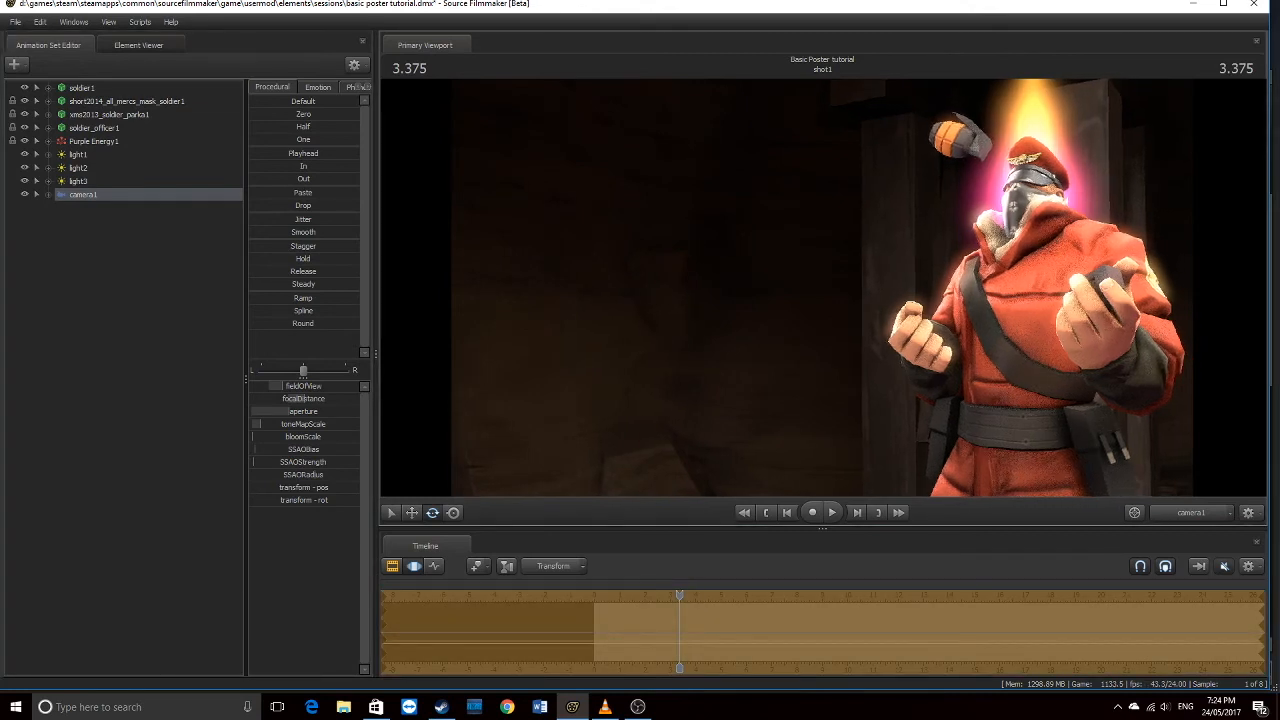
{"action": "left_click", "coordinate": [392, 566]}
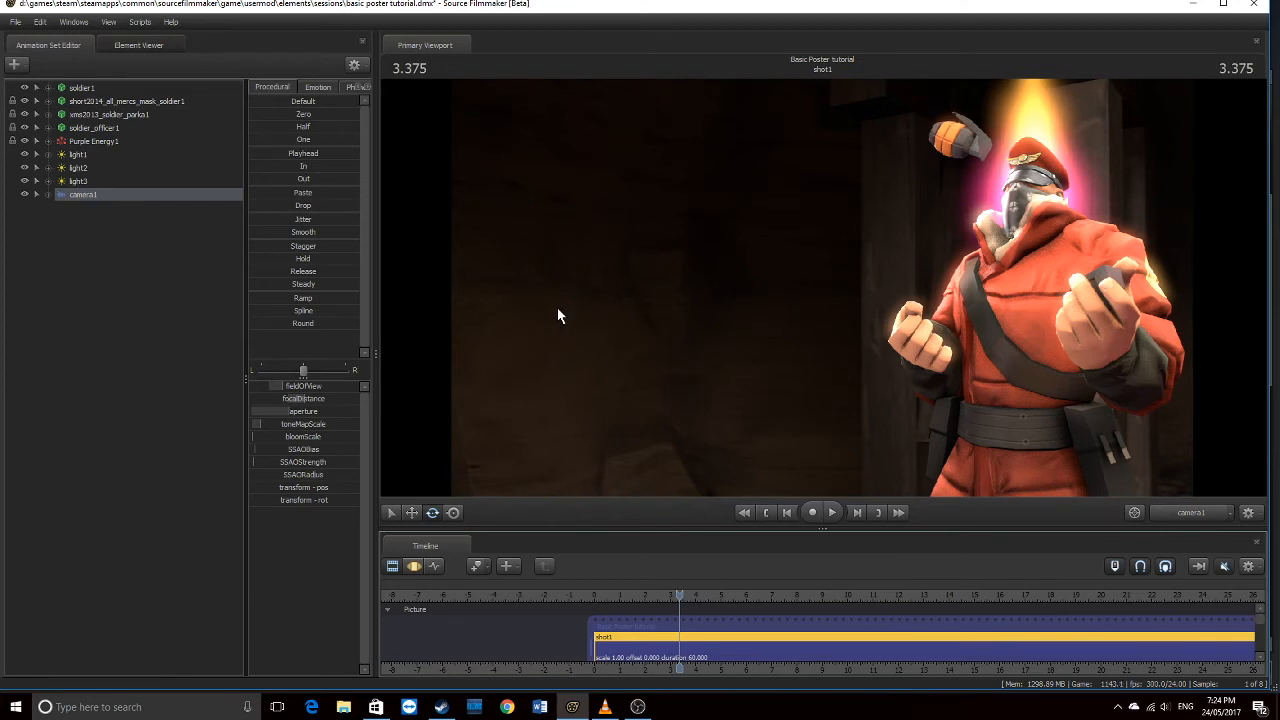
Save the session changes and start a poster export with JPEG as the format
{"action": "left_click", "coordinate": [15, 21]}
{"action": "mouse_move", "coordinate": [67, 157]}
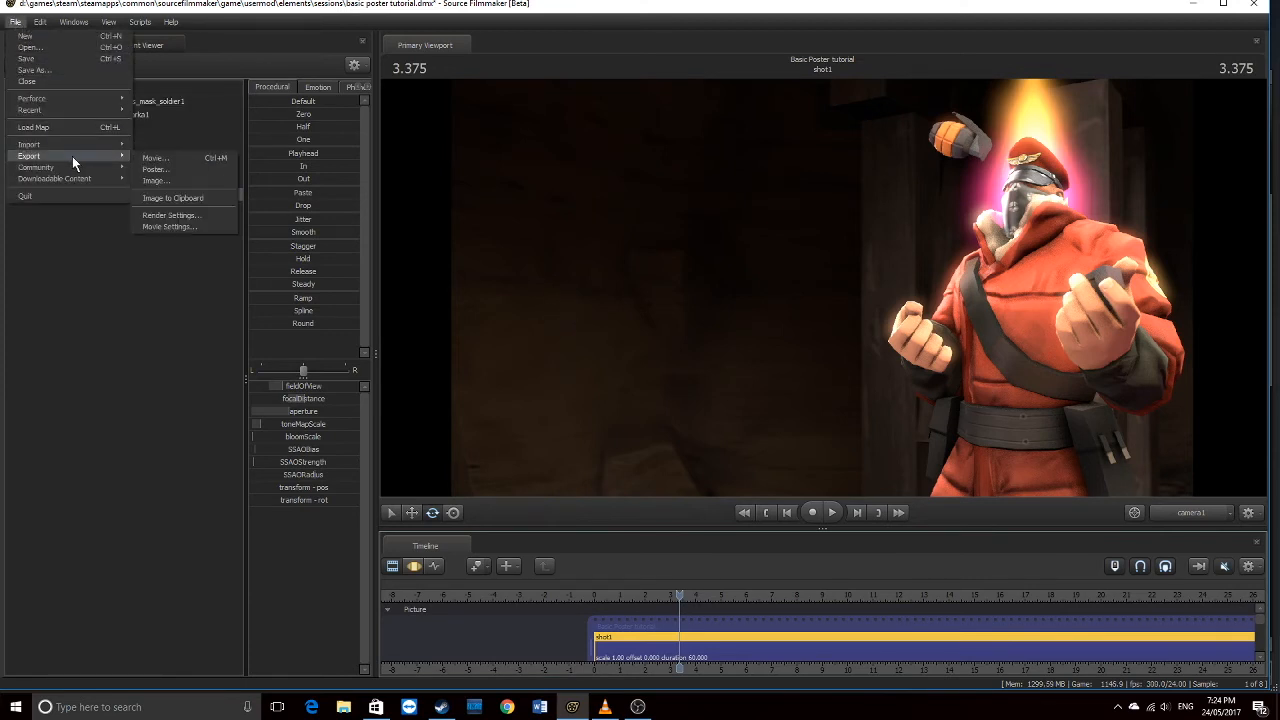
{"action": "left_click", "coordinate": [169, 159]}
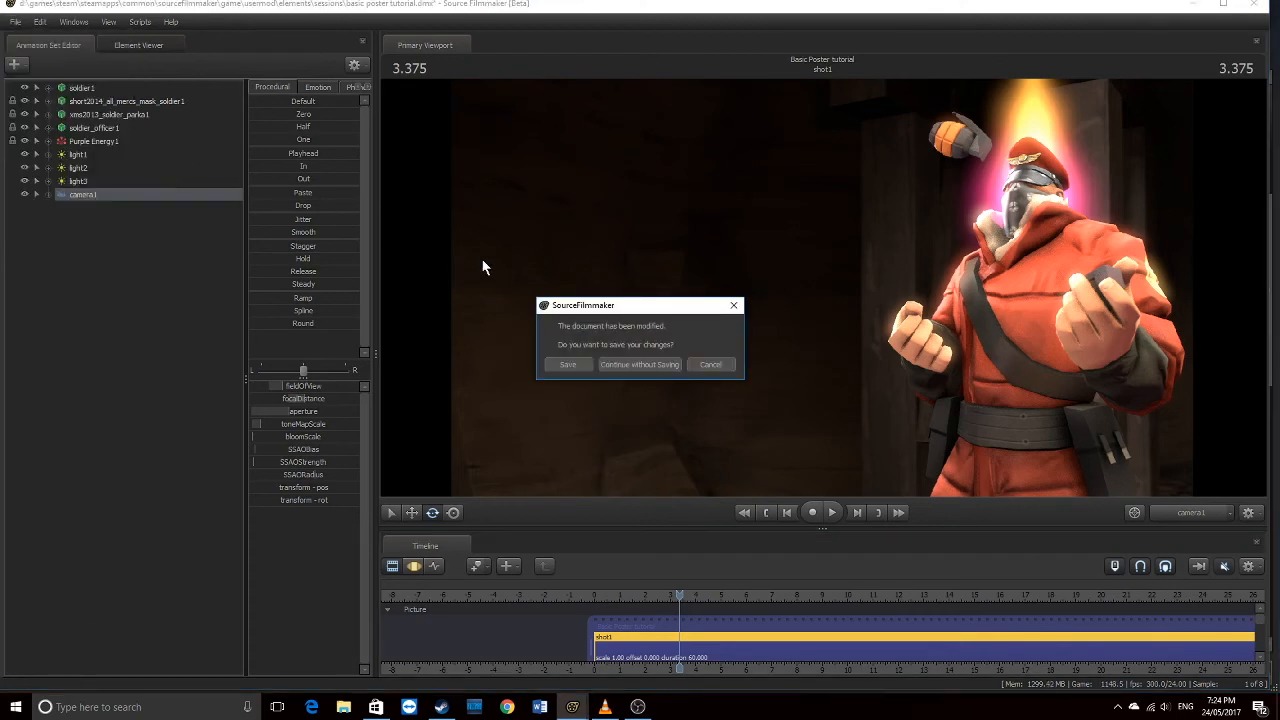
{"action": "left_click", "coordinate": [578, 364]}
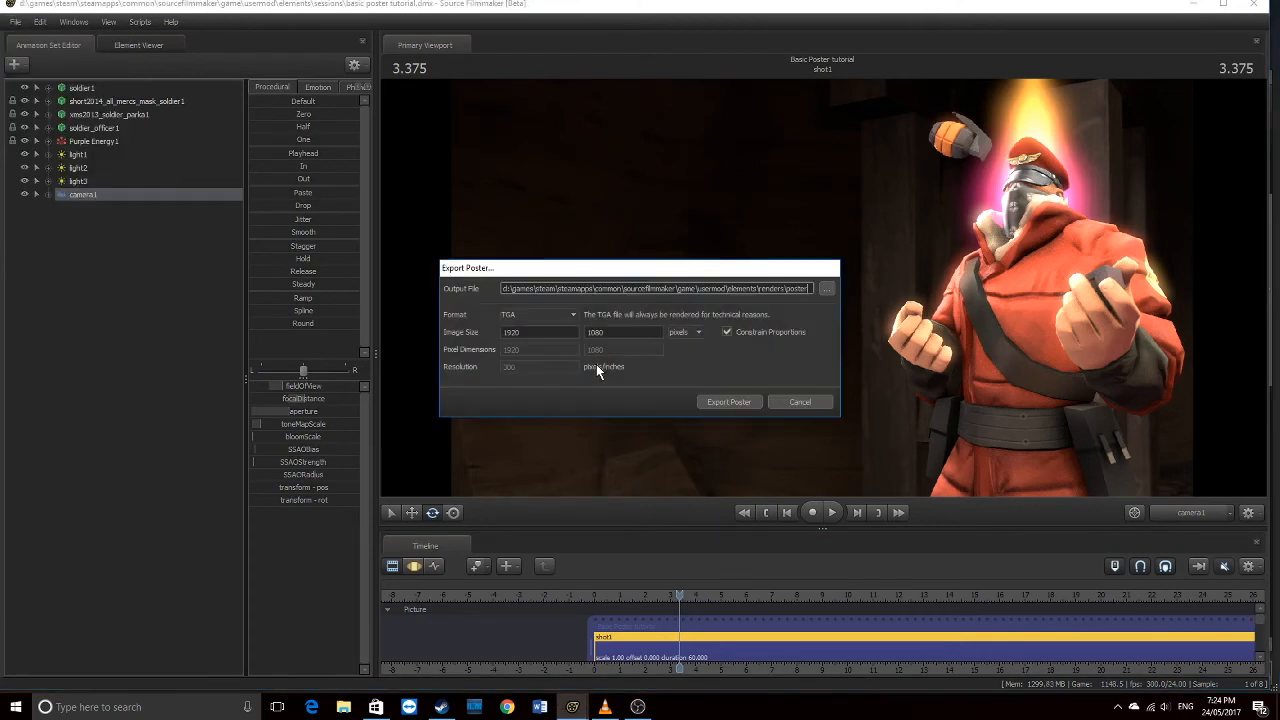
{"action": "left_click", "coordinate": [545, 315]}
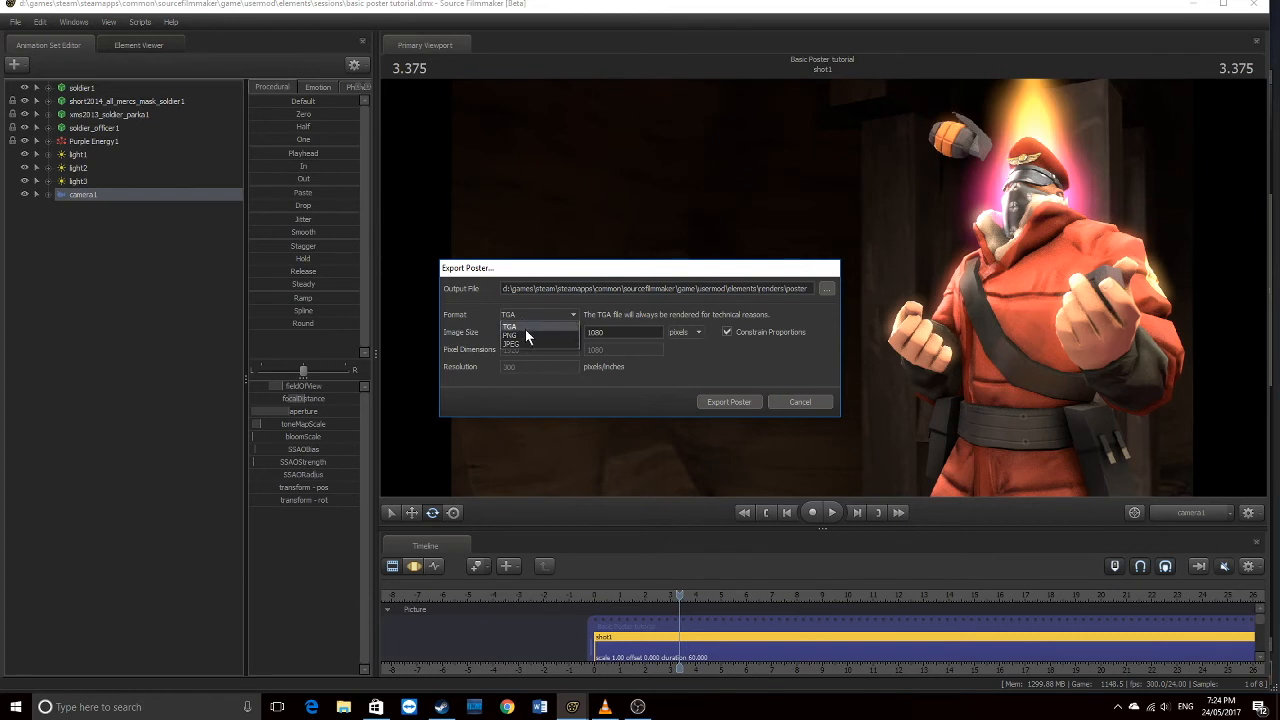
{"action": "left_click", "coordinate": [519, 343]}
Name the poster file 'SFM Tutorial Poster' in the Pictures folder and render the export
{"action": "left_click", "coordinate": [827, 290]}
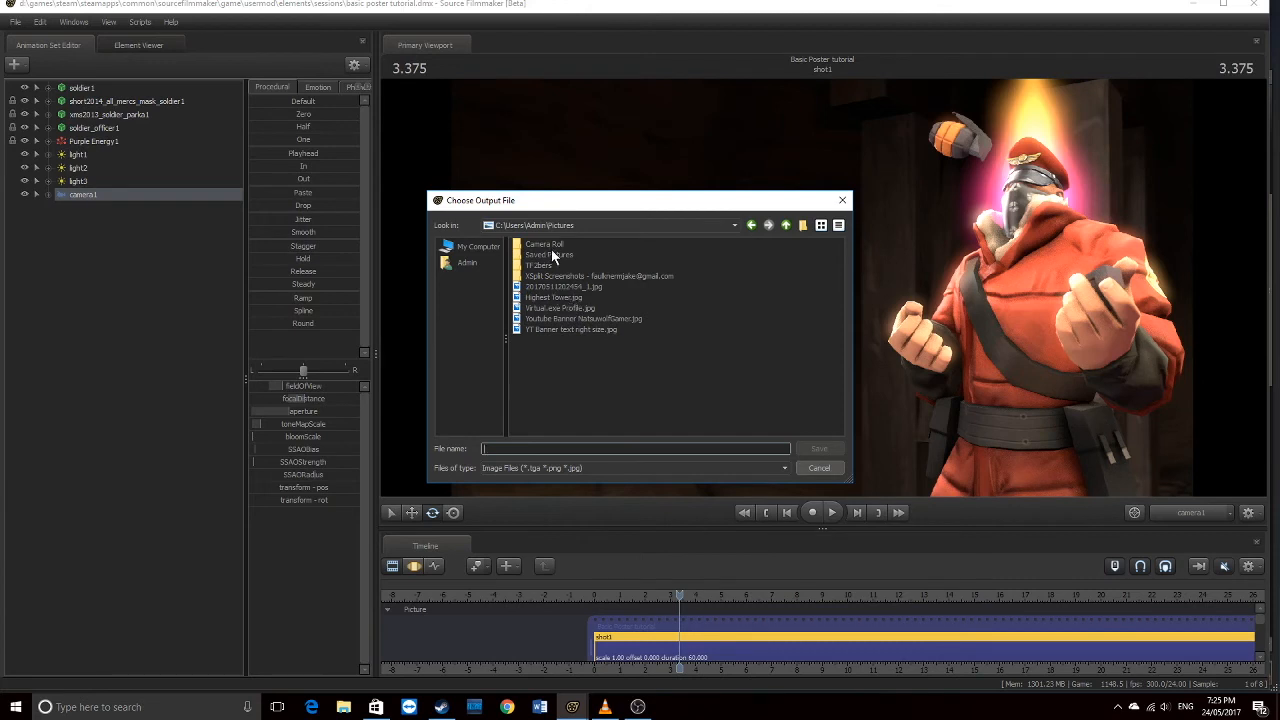
{"action": "left_click", "coordinate": [512, 449]}
{"action": "type", "text": "Tutorial Po"}
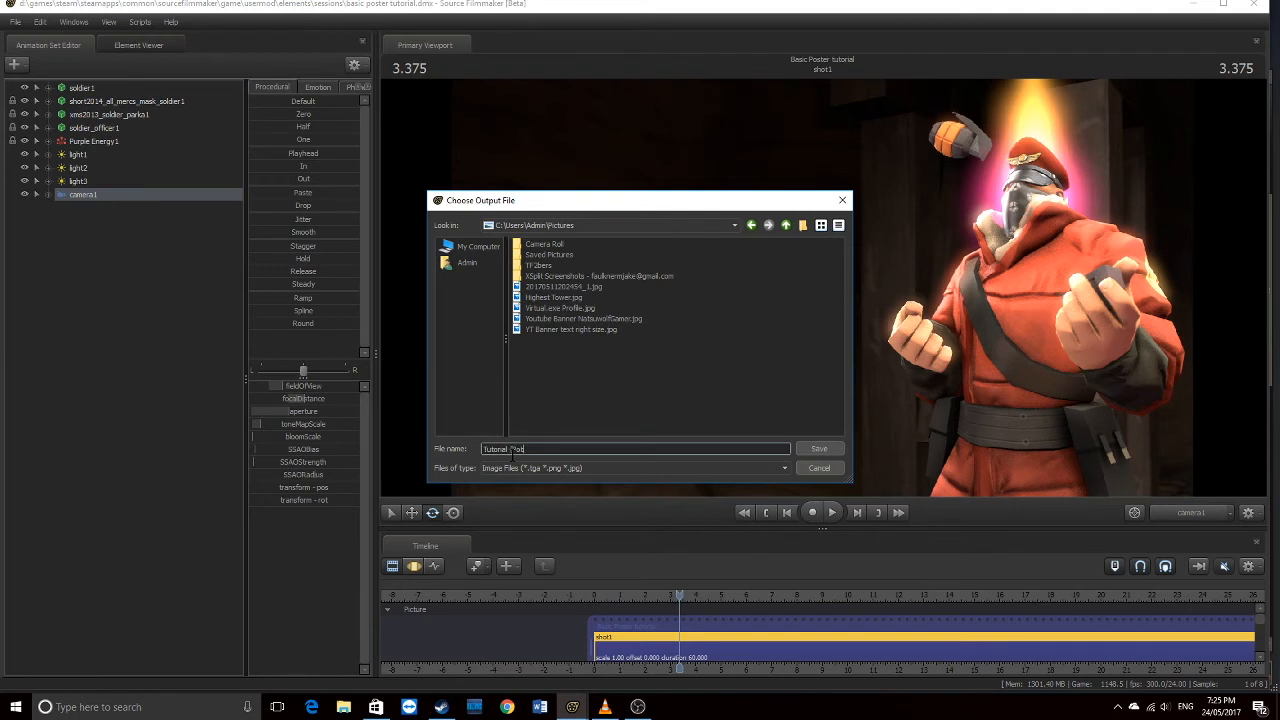
{"action": "type", "text": "ster"}
{"action": "key", "text": "Home"}
{"action": "type", "text": "SFM"}
{"action": "left_click", "coordinate": [820, 450]}
{"action": "left_click", "coordinate": [713, 401]}
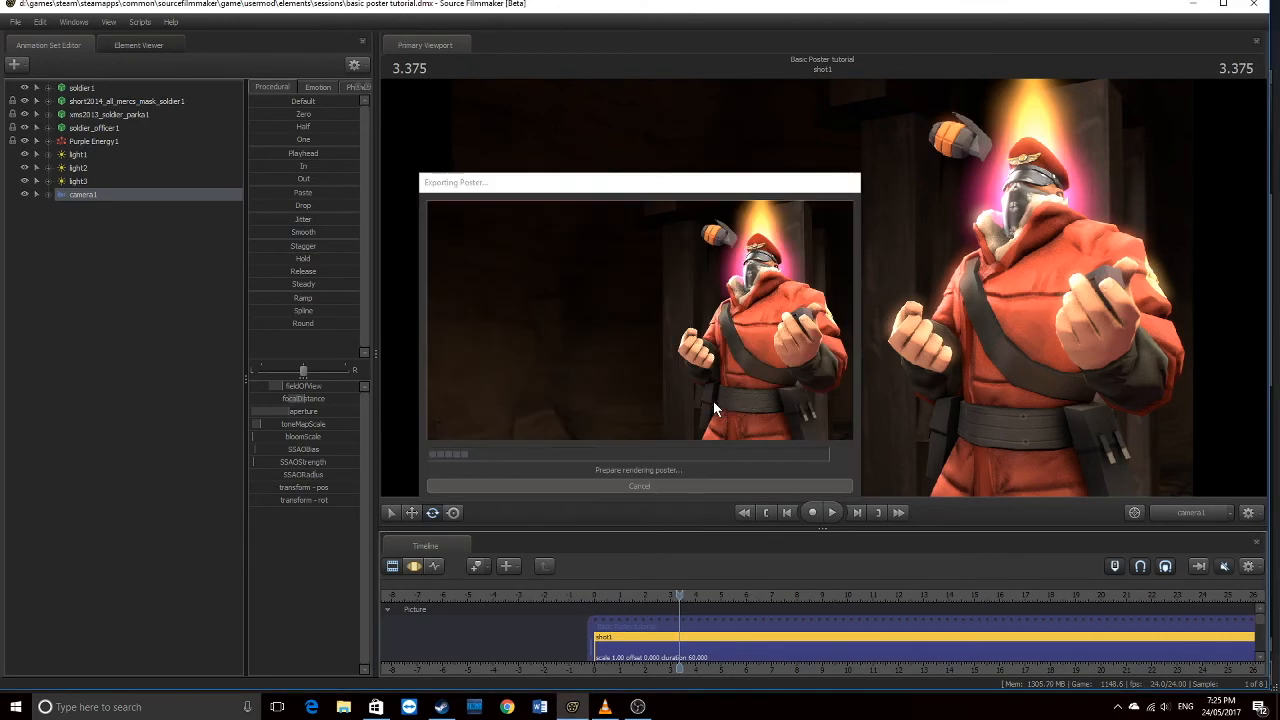
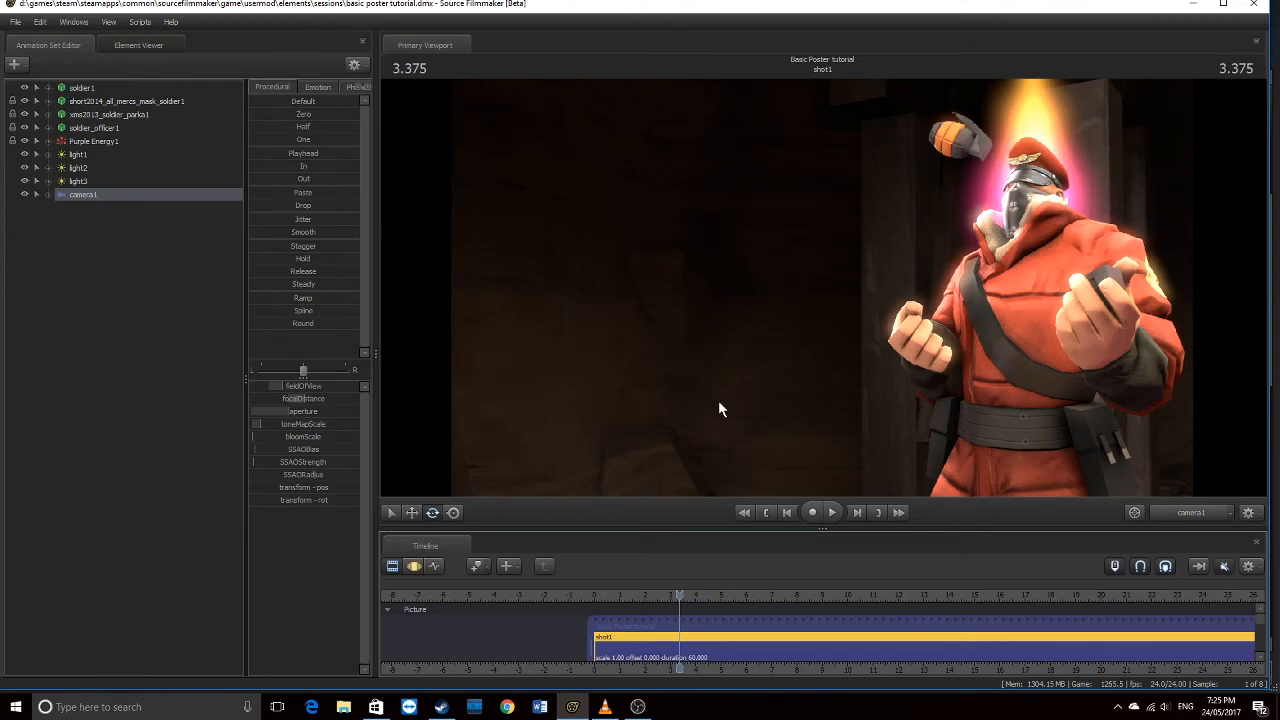
Move the playhead back into shot1 and set it to 3.375
{"action": "left_click", "coordinate": [592, 595]}
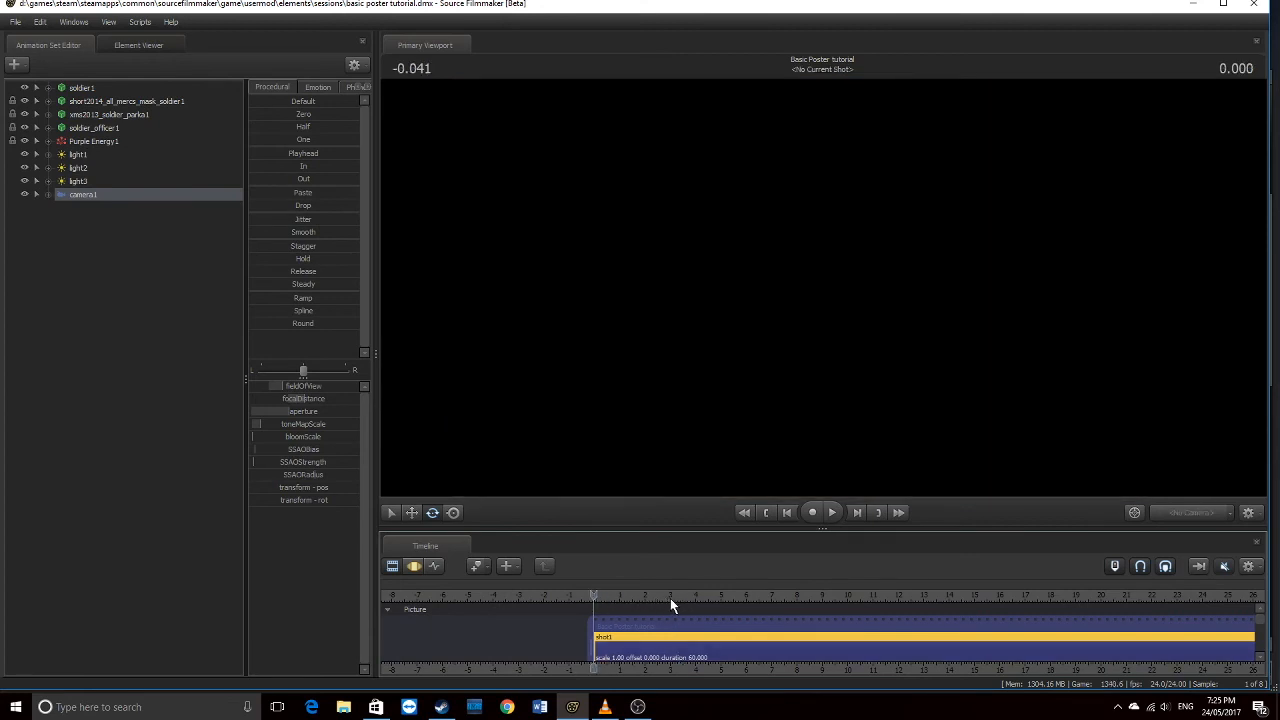
{"action": "left_click", "coordinate": [675, 597]}
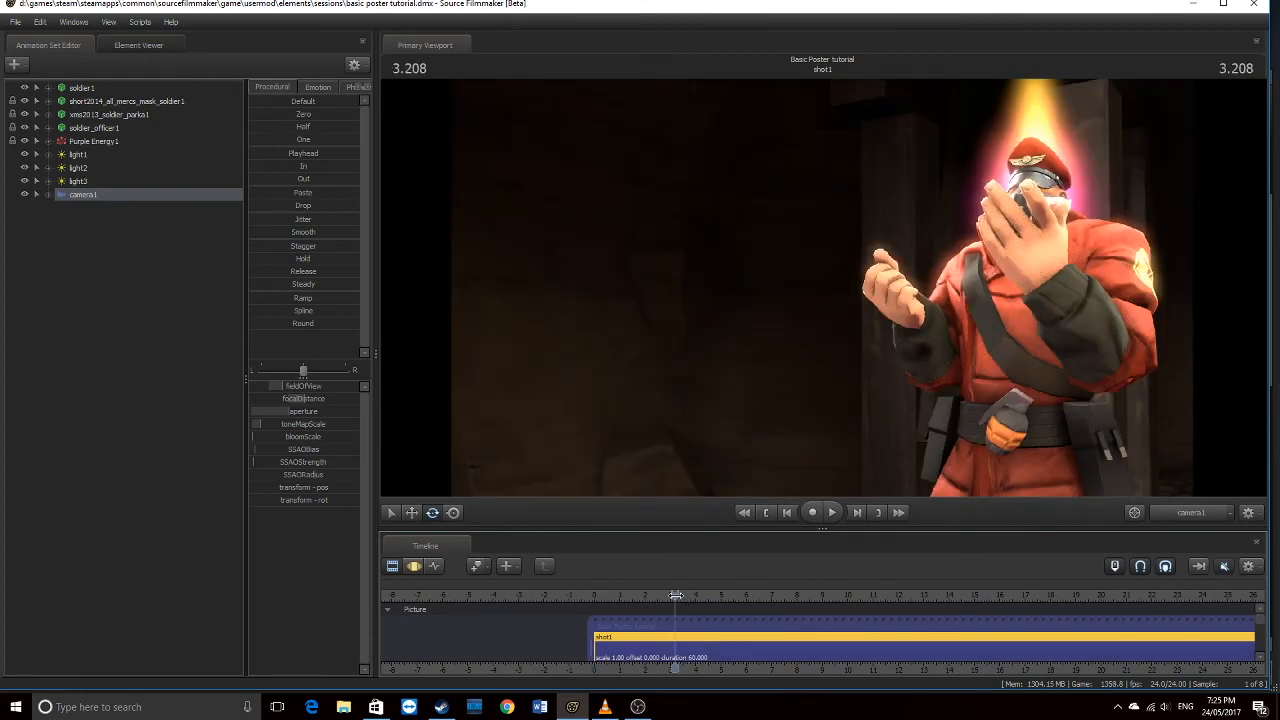
{"action": "left_click_drag", "start_coordinate": [677, 595], "coordinate": [679, 595]}
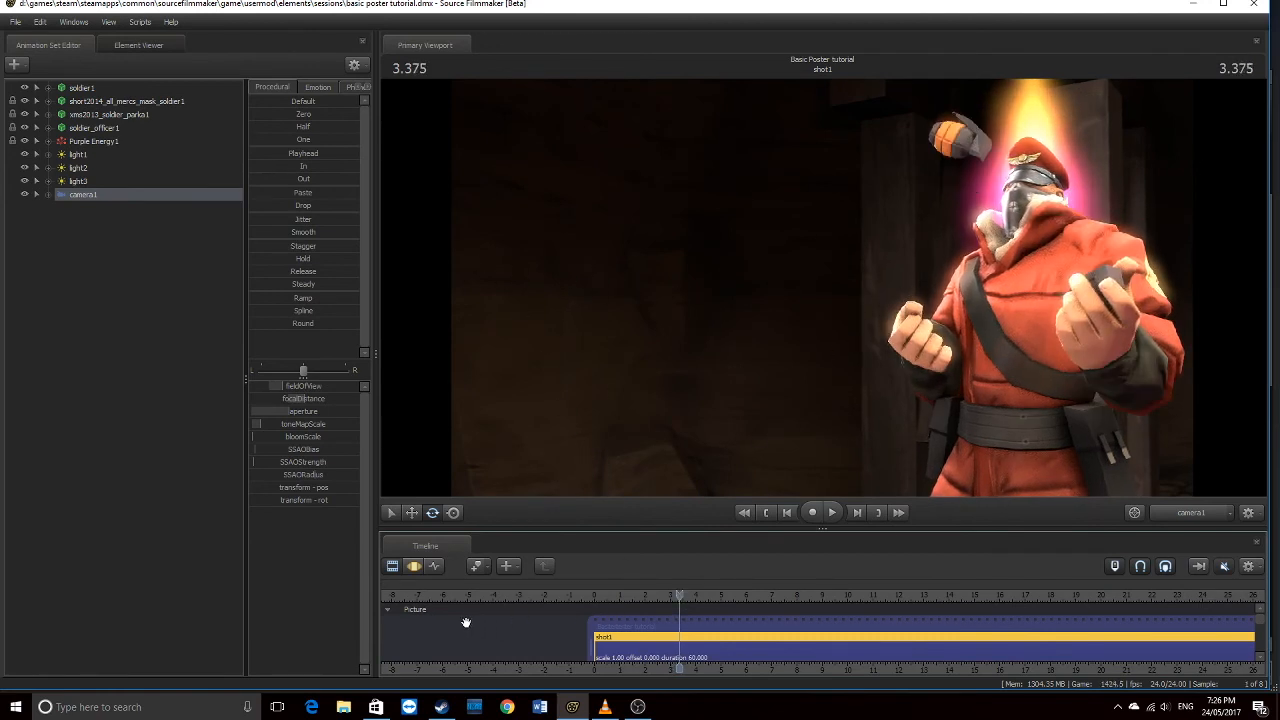
Delete the sfm tutorial poster TGA file from the Pictures folder in File Explorer
{"action": "left_click", "coordinate": [343, 708]}
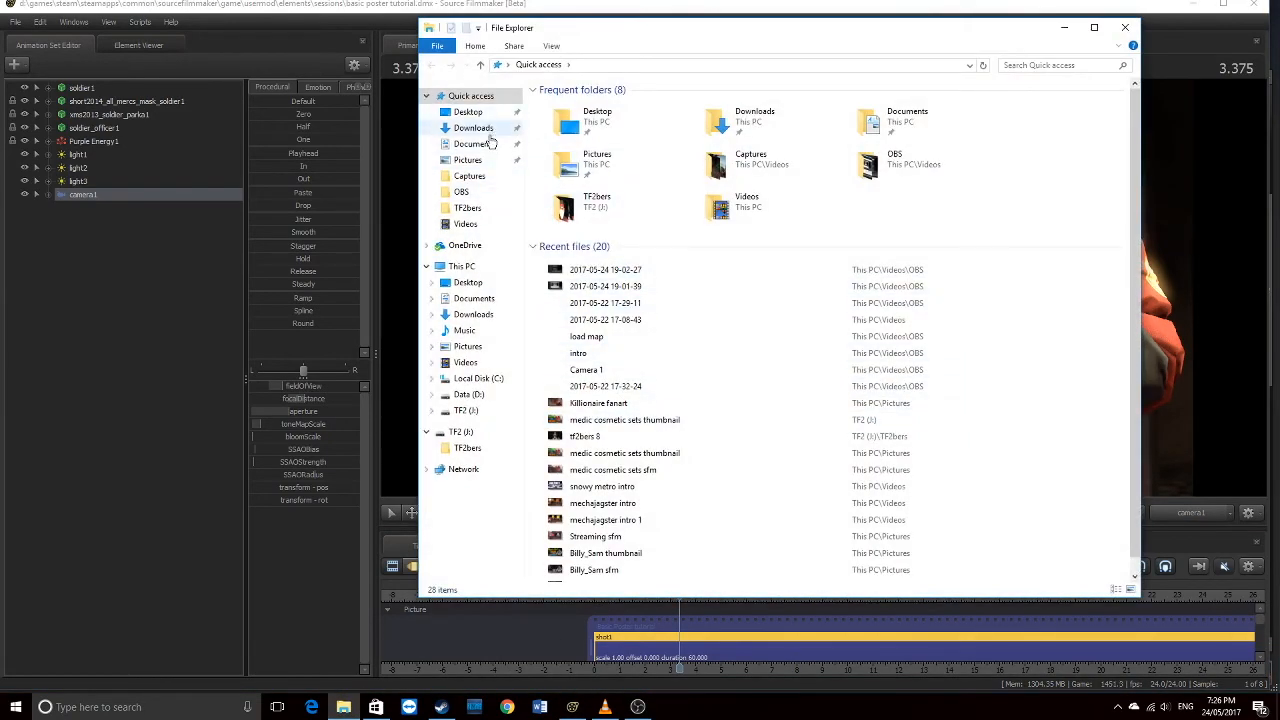
{"action": "left_click", "coordinate": [476, 349]}
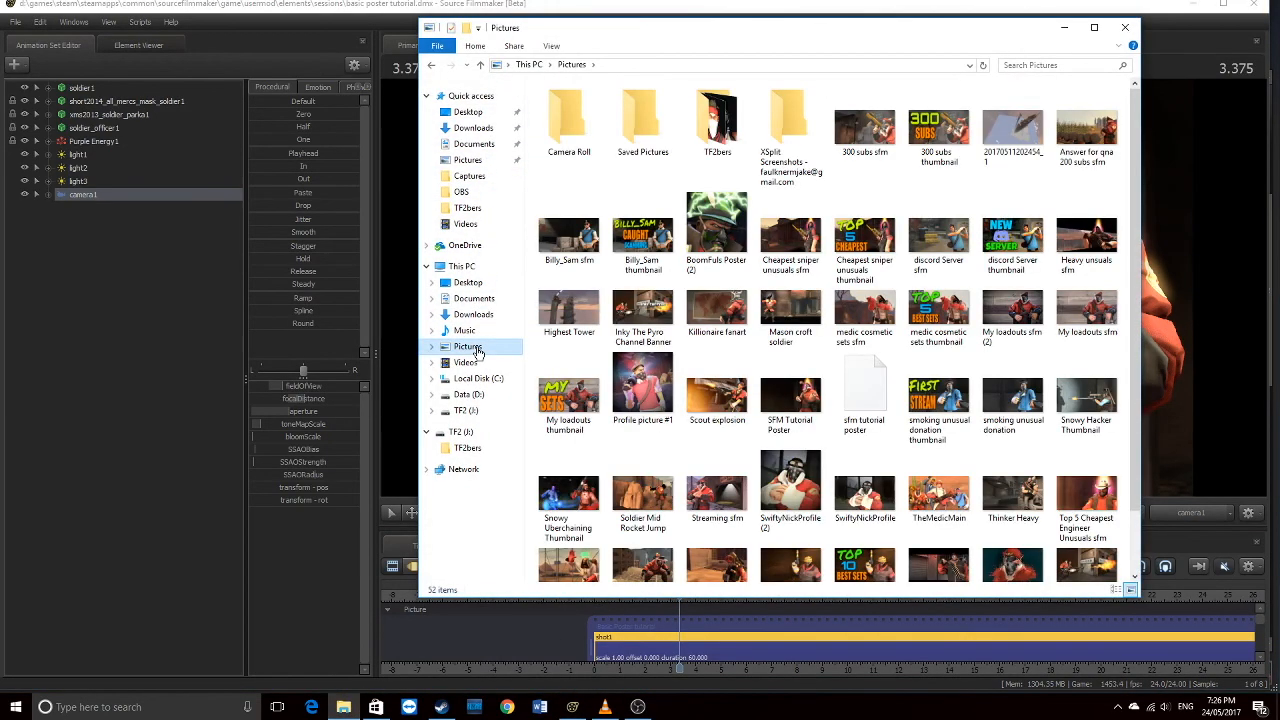
{"action": "double_click", "coordinate": [866, 386]}
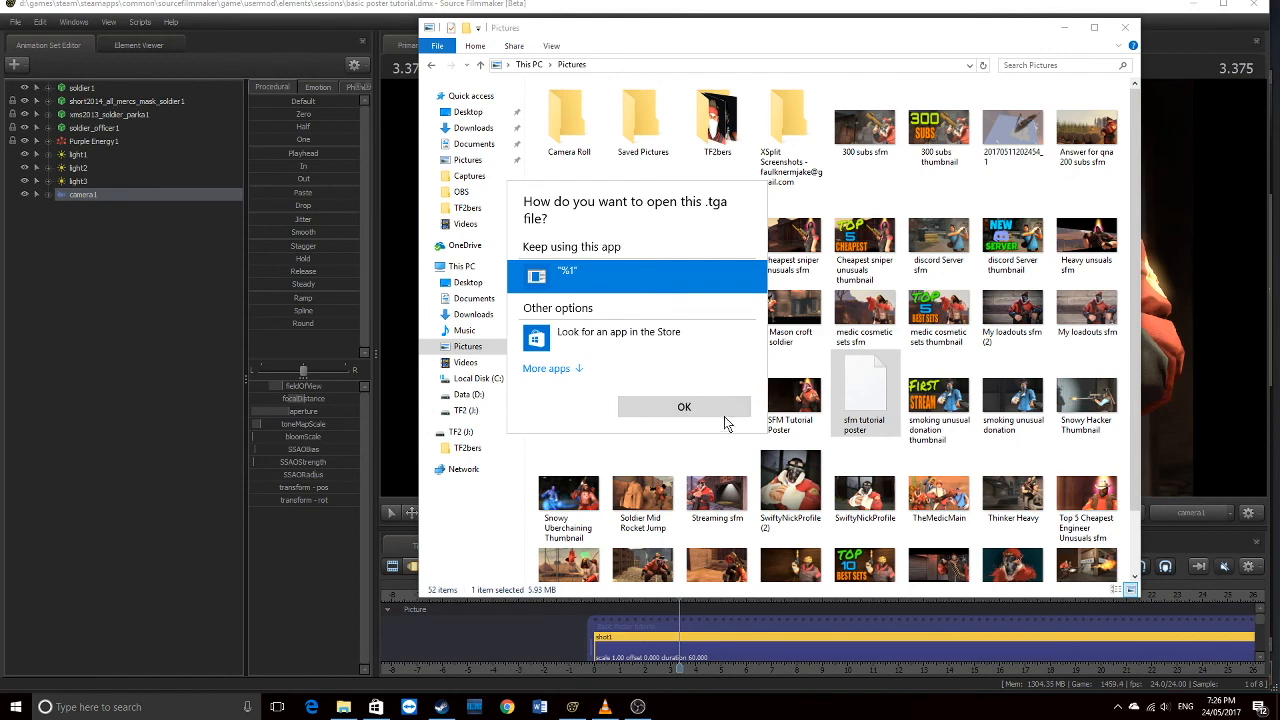
{"action": "left_click", "coordinate": [469, 539]}
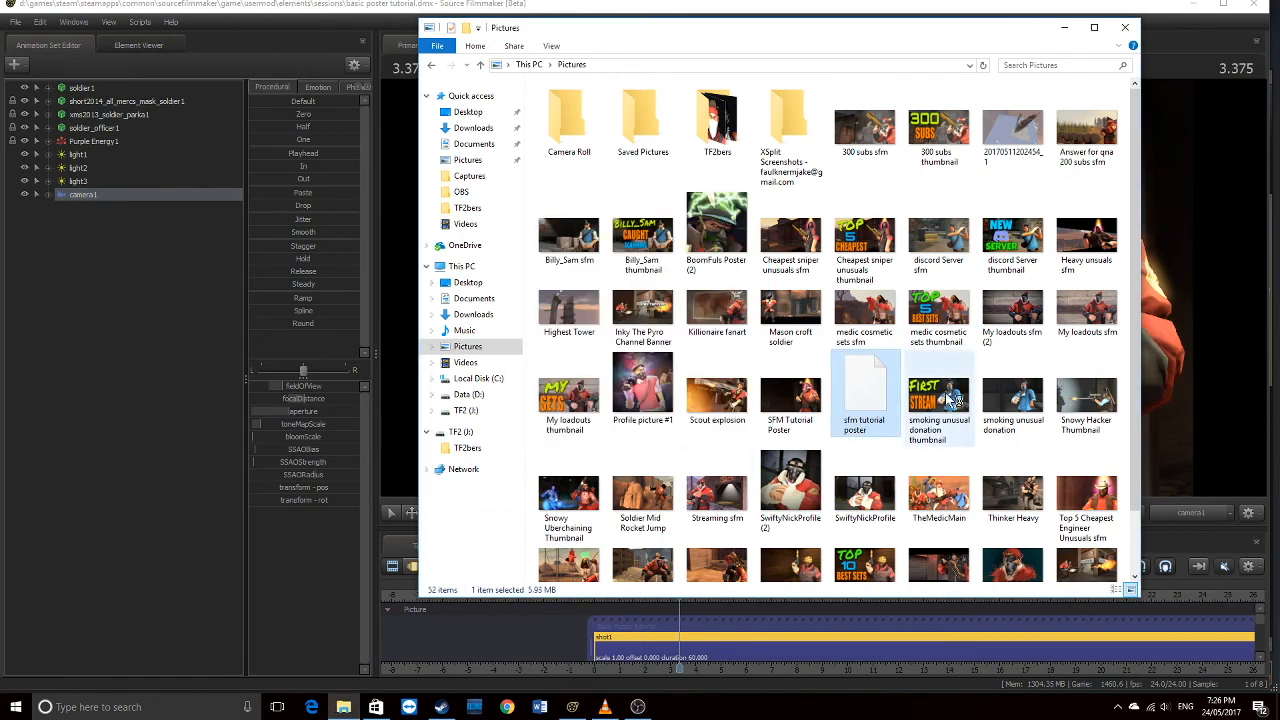
{"action": "right_click", "coordinate": [848, 390]}
{"action": "left_click", "coordinate": [880, 550]}
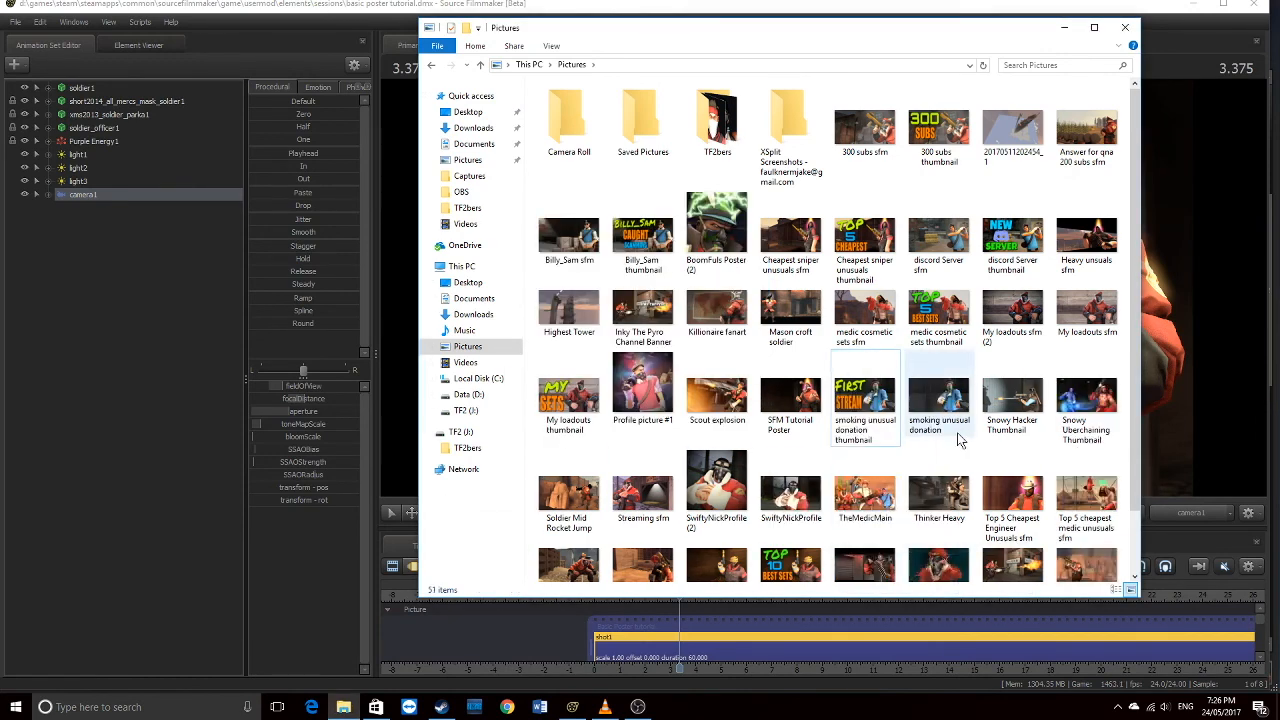
Make Photos the default for JPEG files, then open SFM Tutorial Poster in it
{"action": "scroll", "coordinate": [985, 410], "scroll_direction": "down", "scroll_amount": 2}
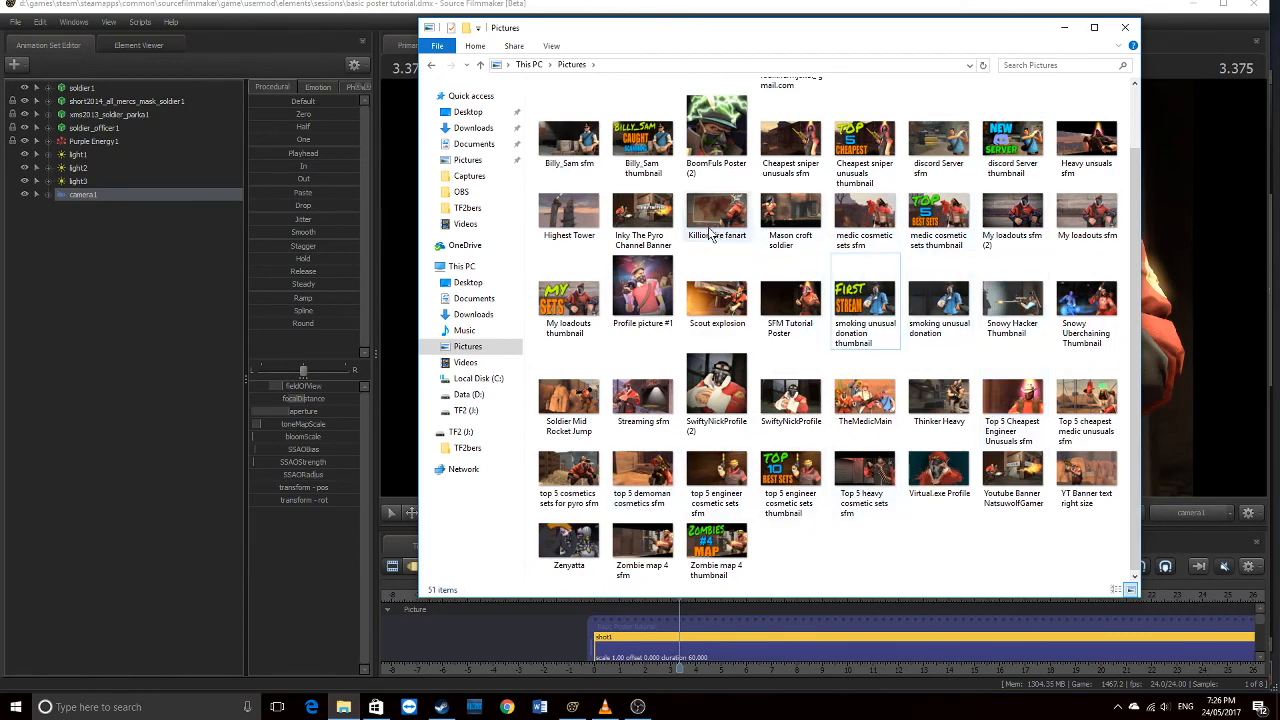
{"action": "scroll", "coordinate": [715, 230], "scroll_direction": "up", "scroll_amount": 2}
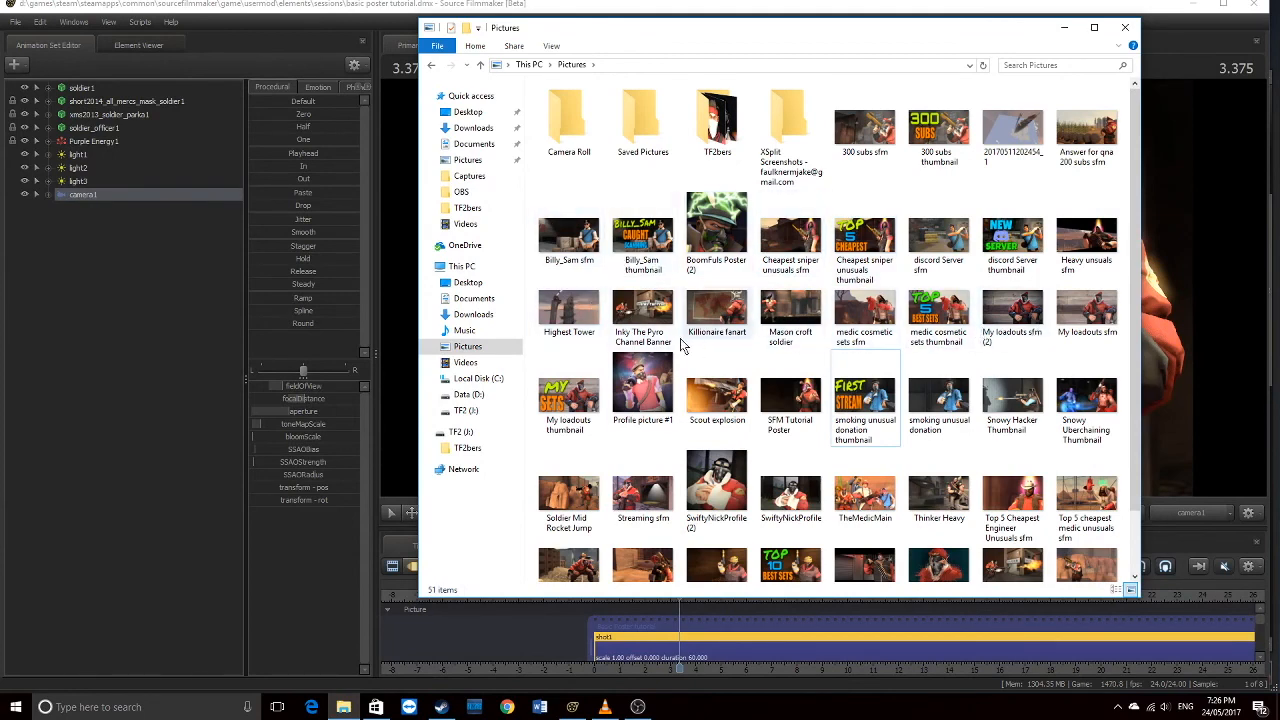
{"action": "scroll", "coordinate": [790, 440], "scroll_direction": "down", "scroll_amount": 2}
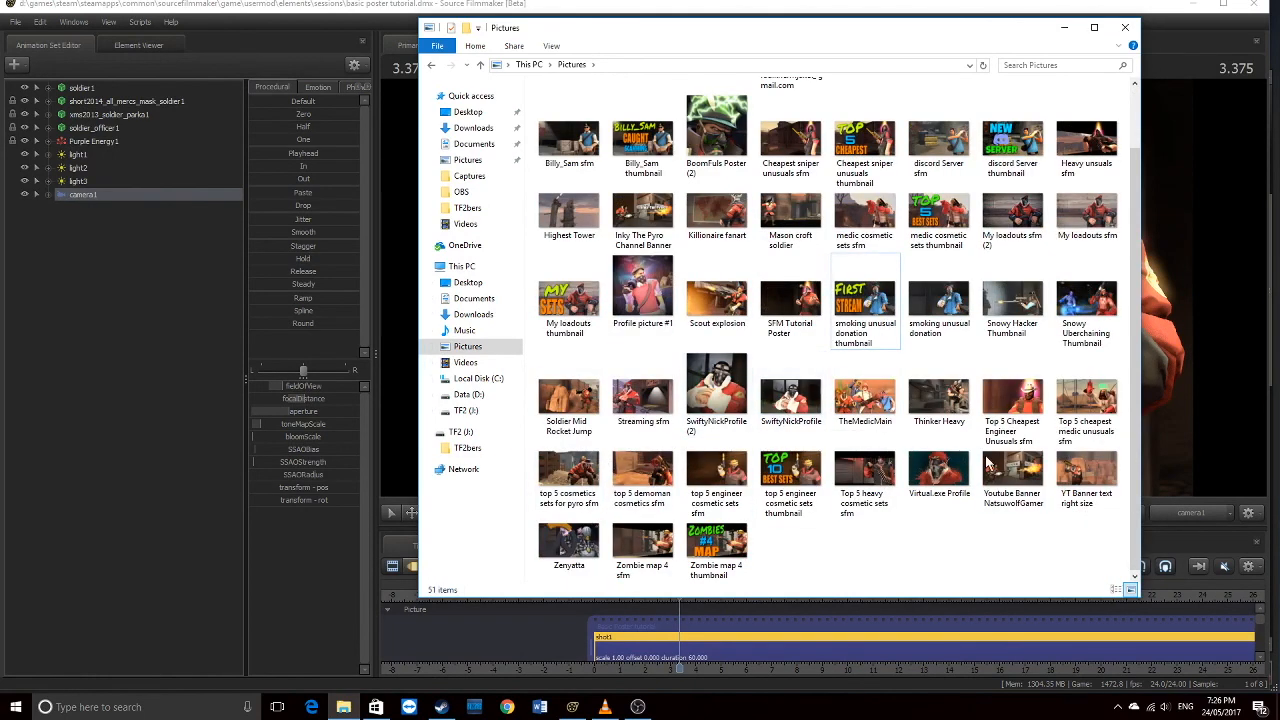
{"action": "left_click", "coordinate": [569, 400]}
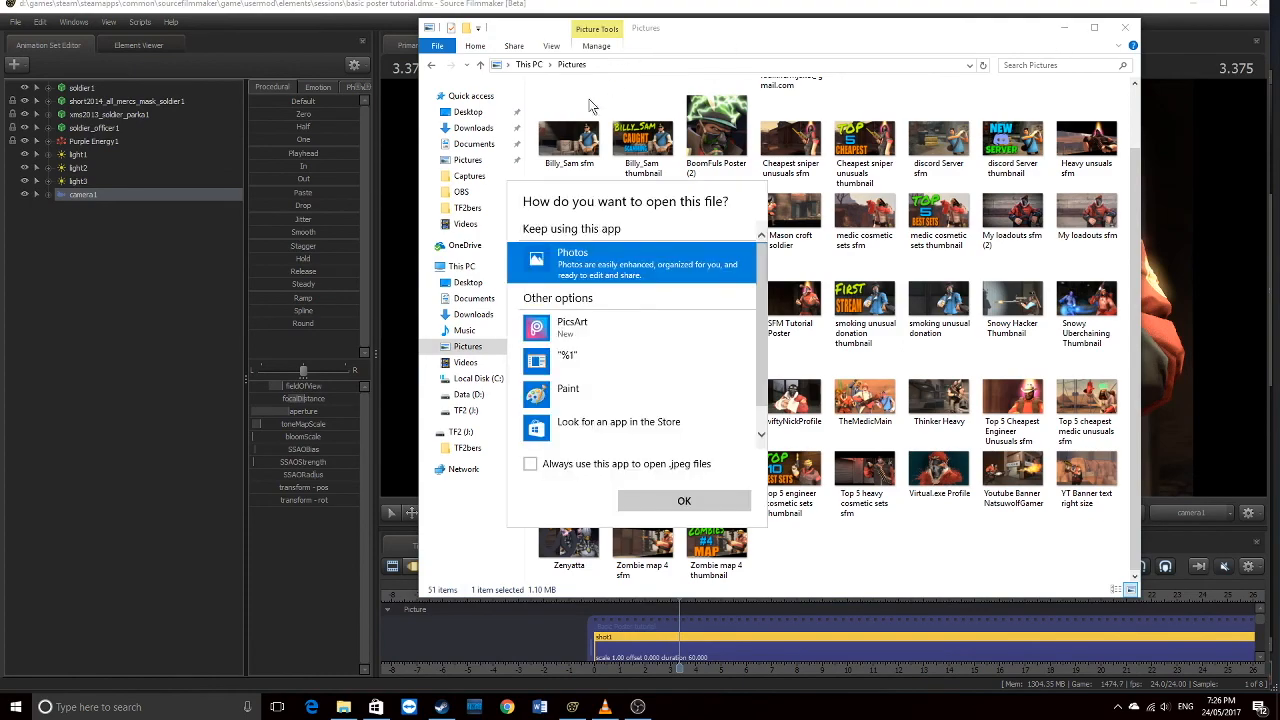
{"action": "left_click", "coordinate": [590, 466]}
{"action": "left_click", "coordinate": [684, 500]}
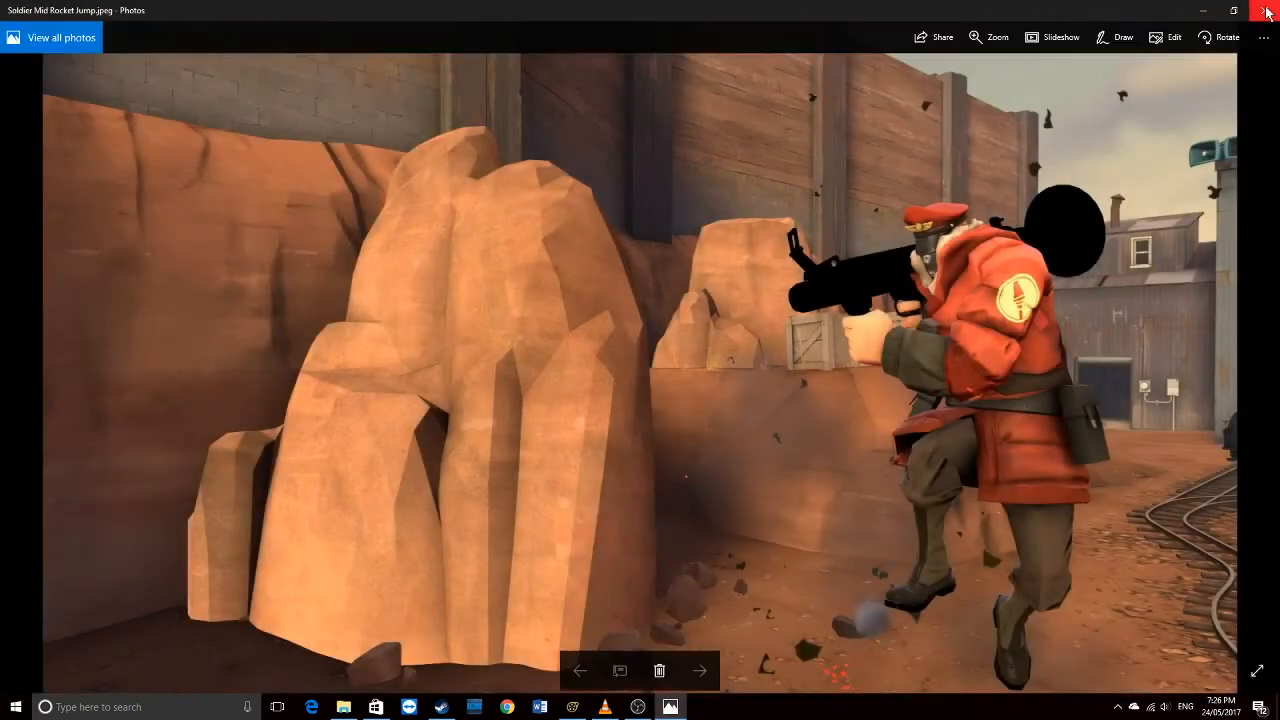
{"action": "left_click", "coordinate": [1266, 12]}
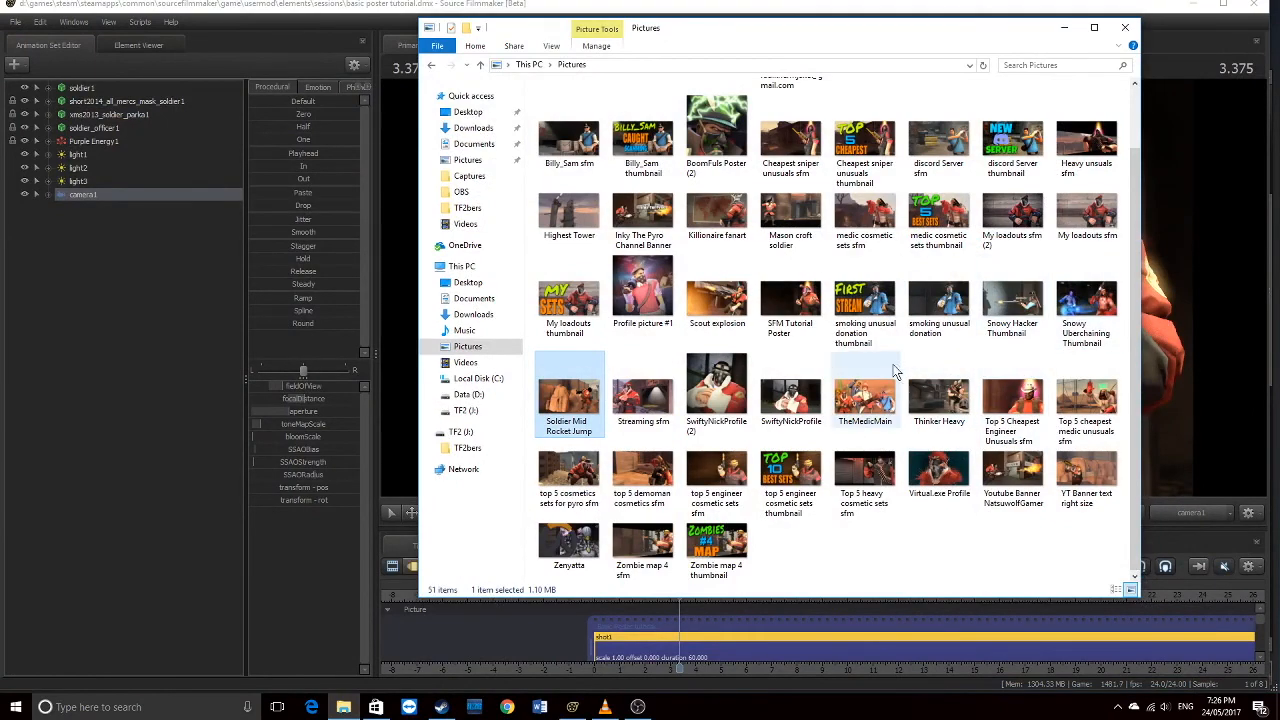
{"action": "left_click", "coordinate": [790, 305]}
{"action": "double_click", "coordinate": [790, 305]}
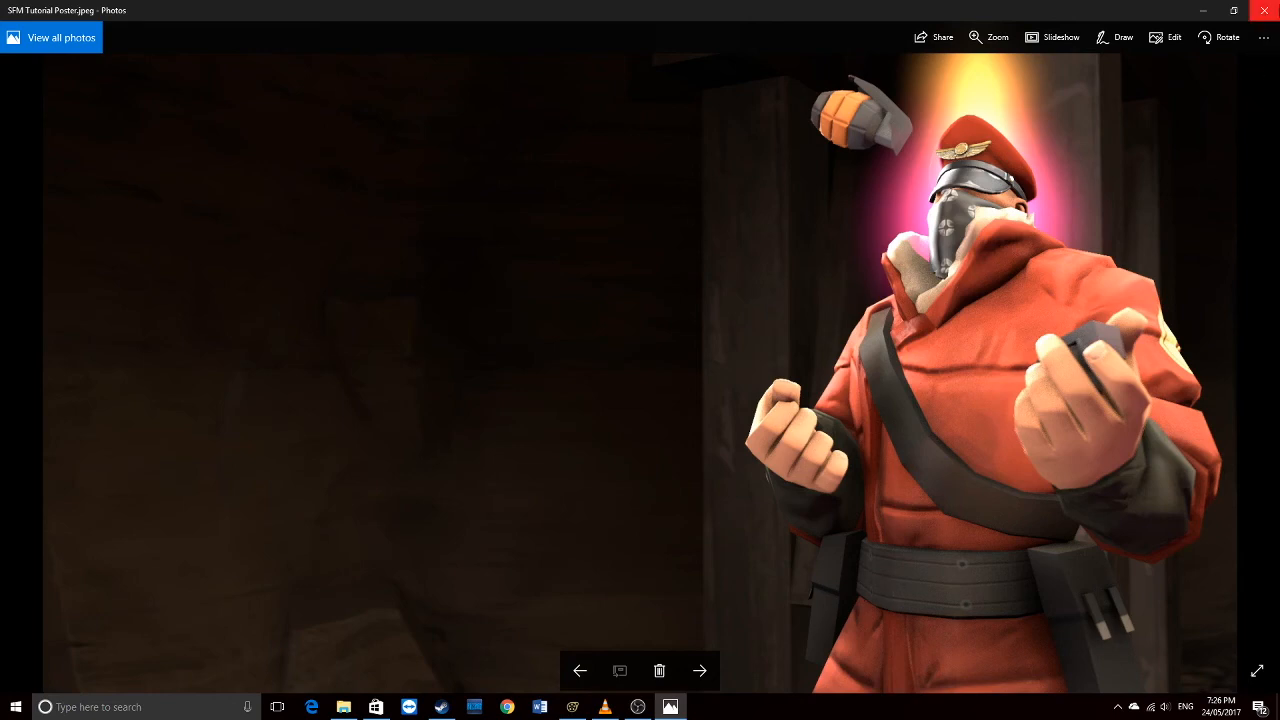
Close Photos after previewing the poster, returning to the Pictures folder
{"action": "left_click", "coordinate": [1265, 9]}
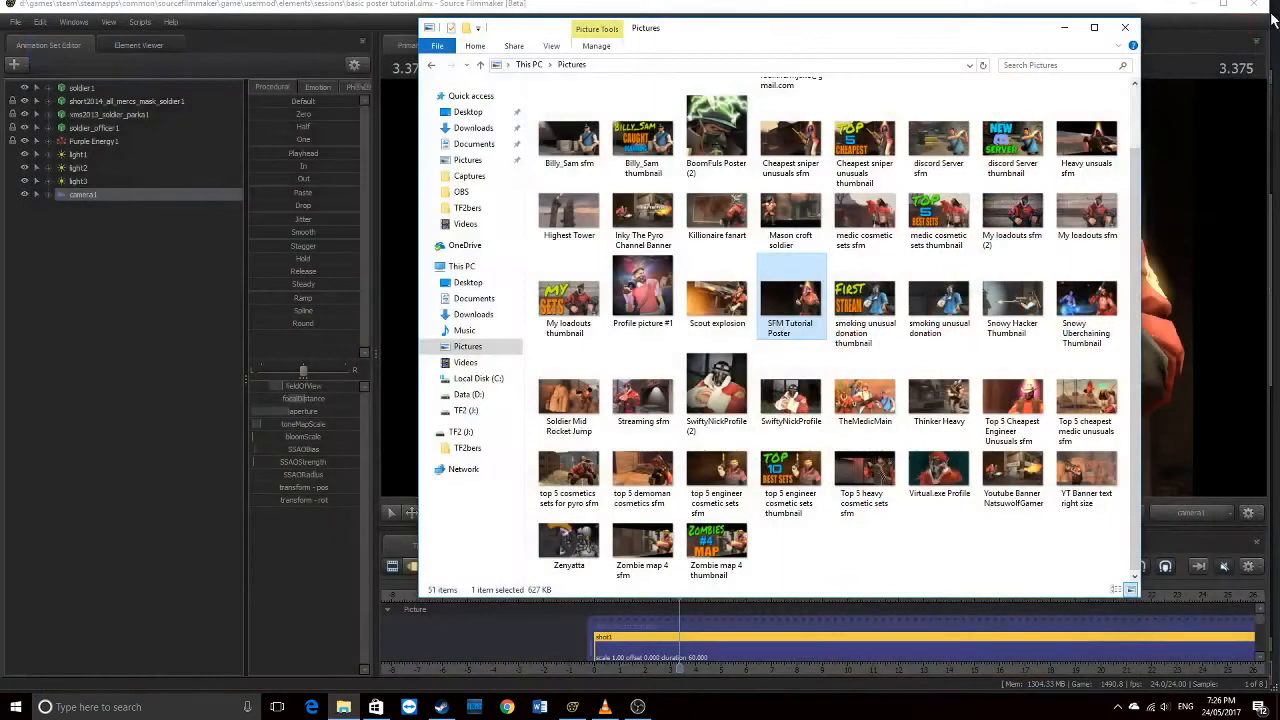
Close File Explorer and return to the Source Filmmaker poster session
{"action": "left_click", "coordinate": [1128, 29]}
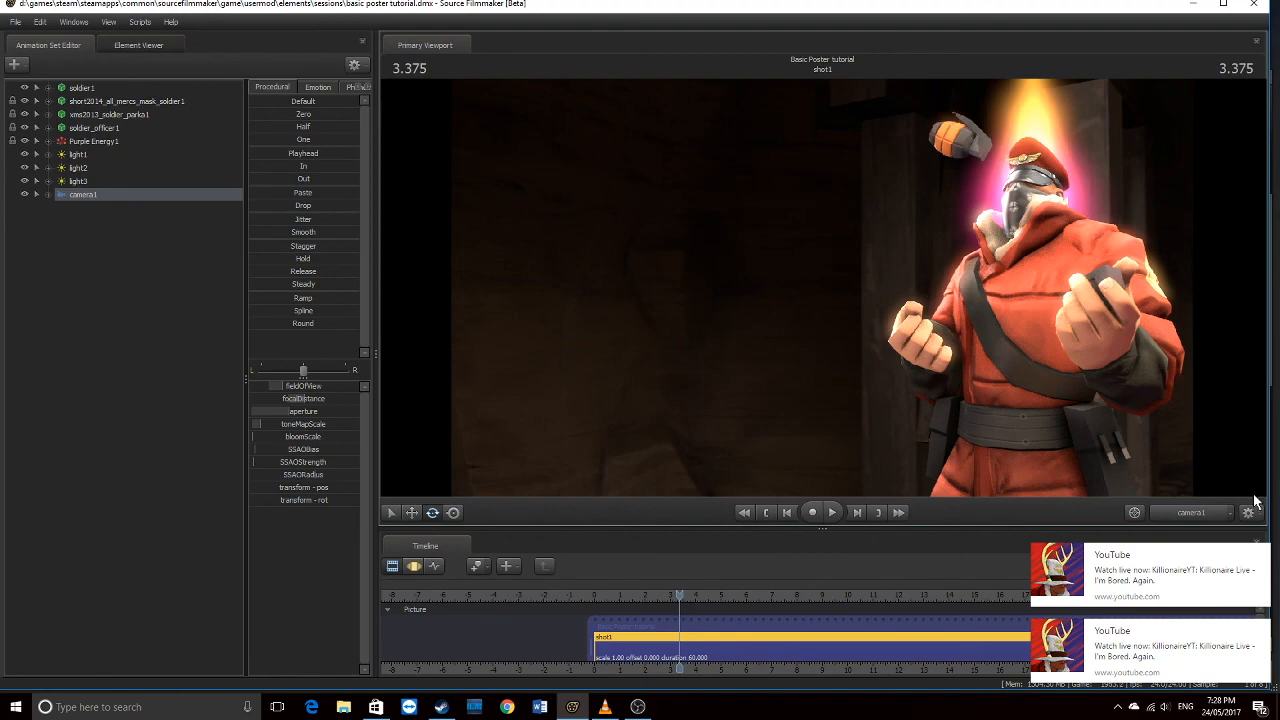
{"action": "left_click", "coordinate": [1264, 549]}
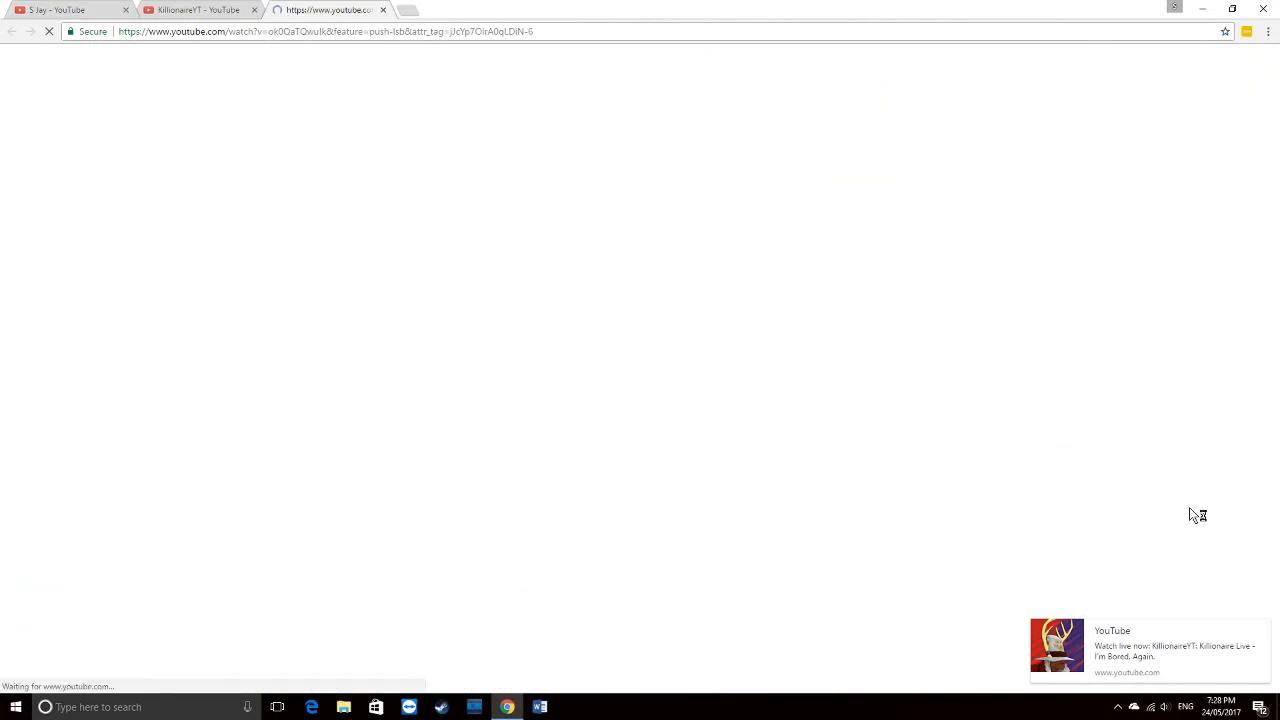
{"action": "key", "text": "ctrl+super+Left"}
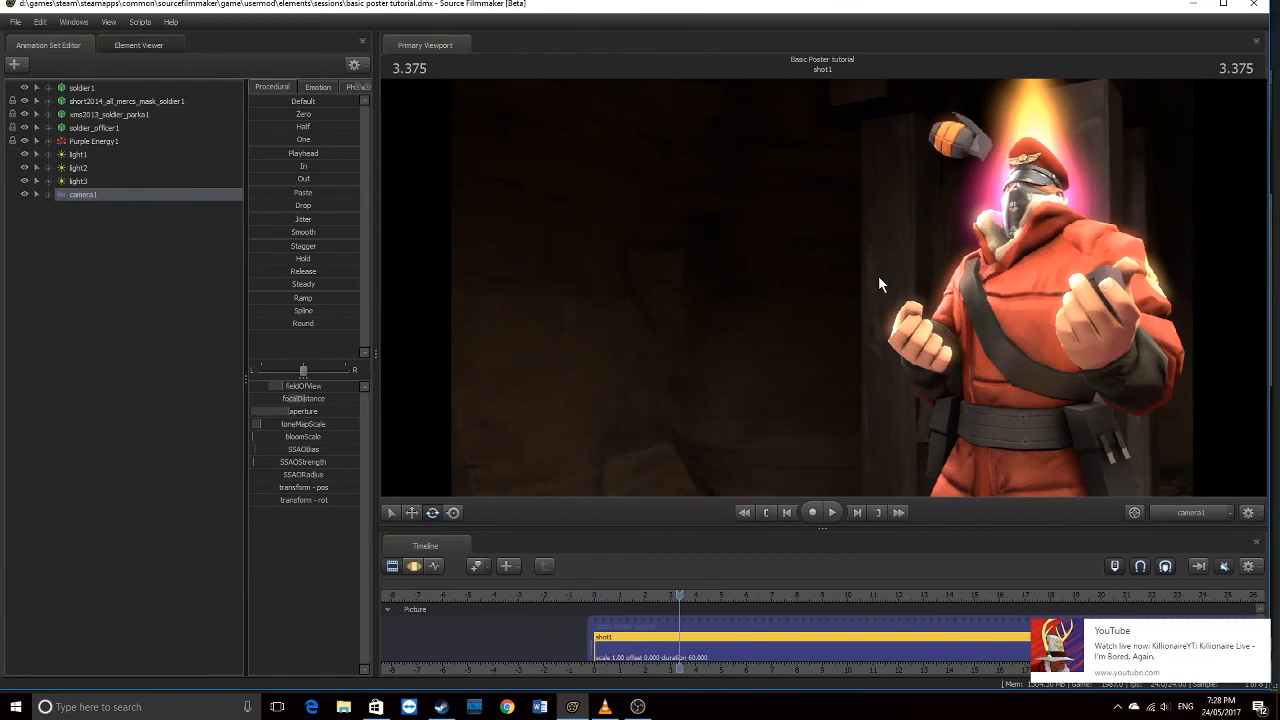